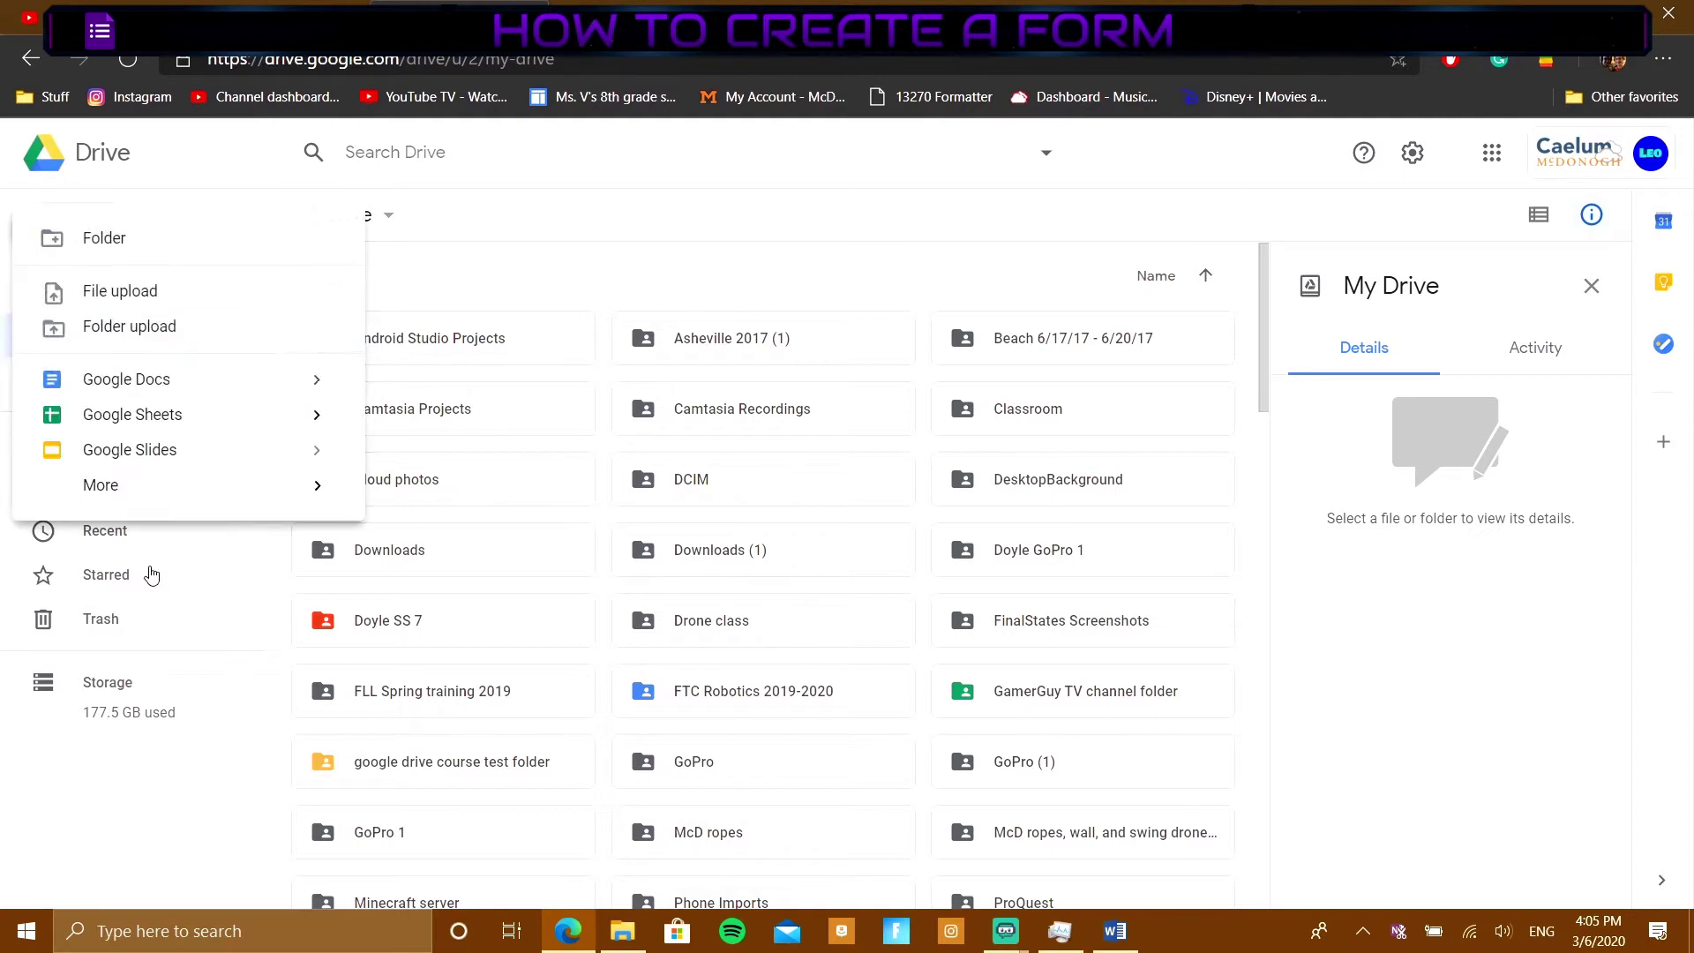
Step: Create a new blank Google Form from Drive
mouse_move(152, 491)
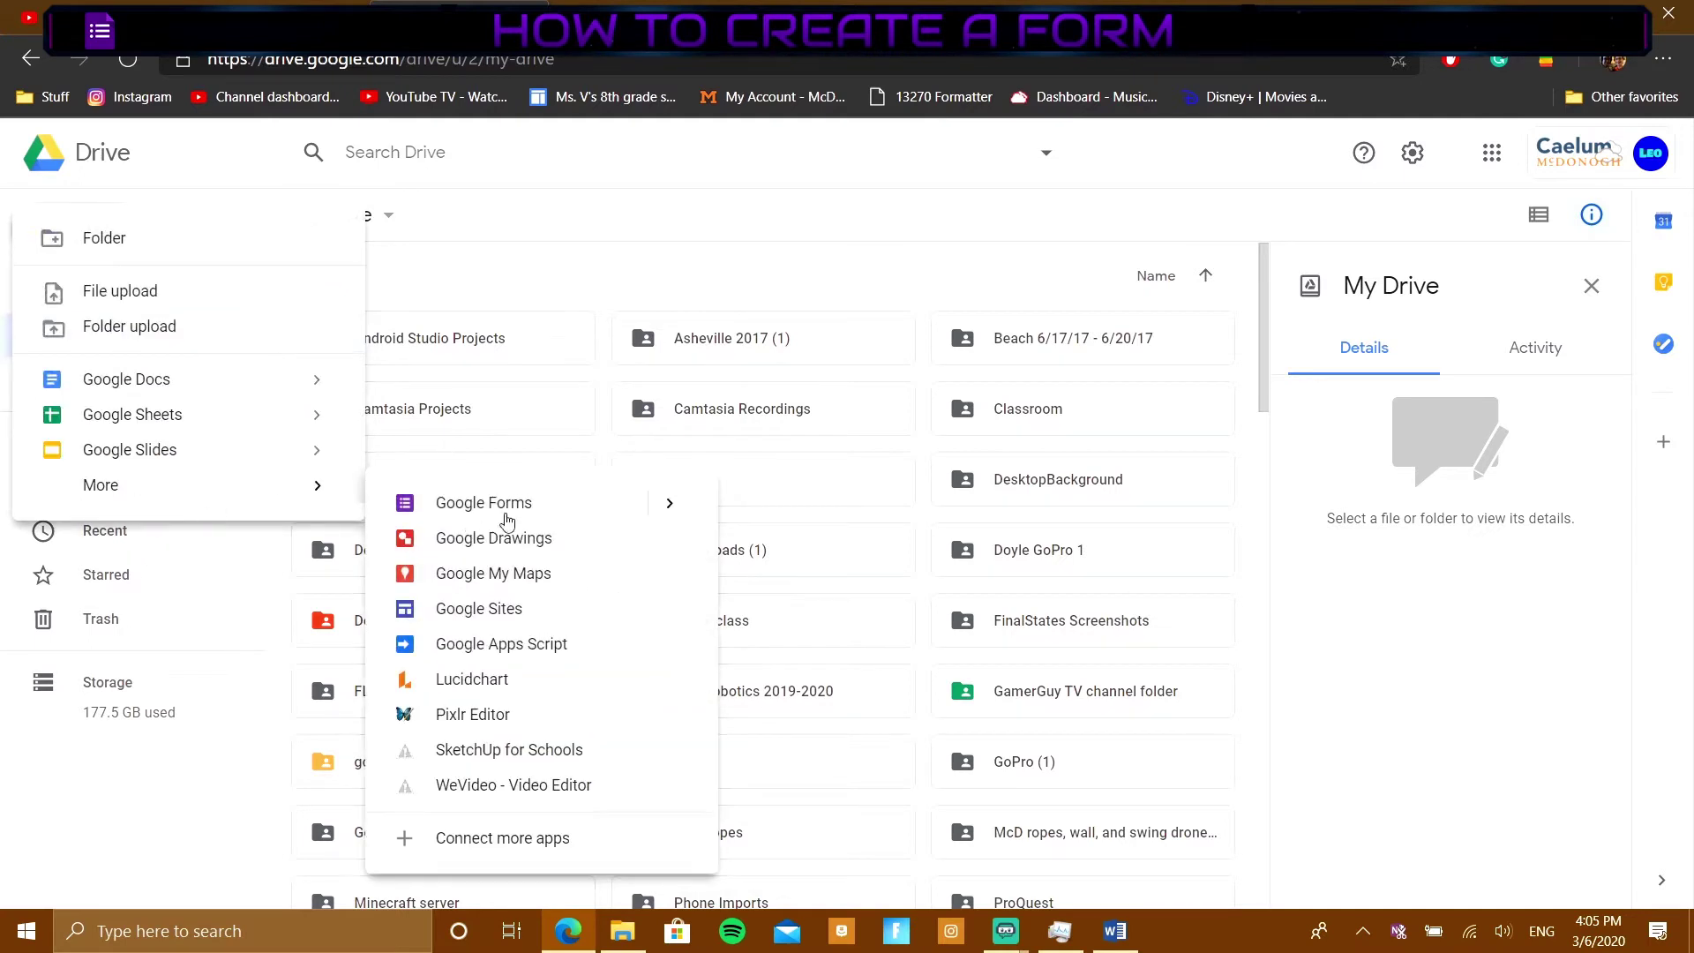
mouse_move(684, 516)
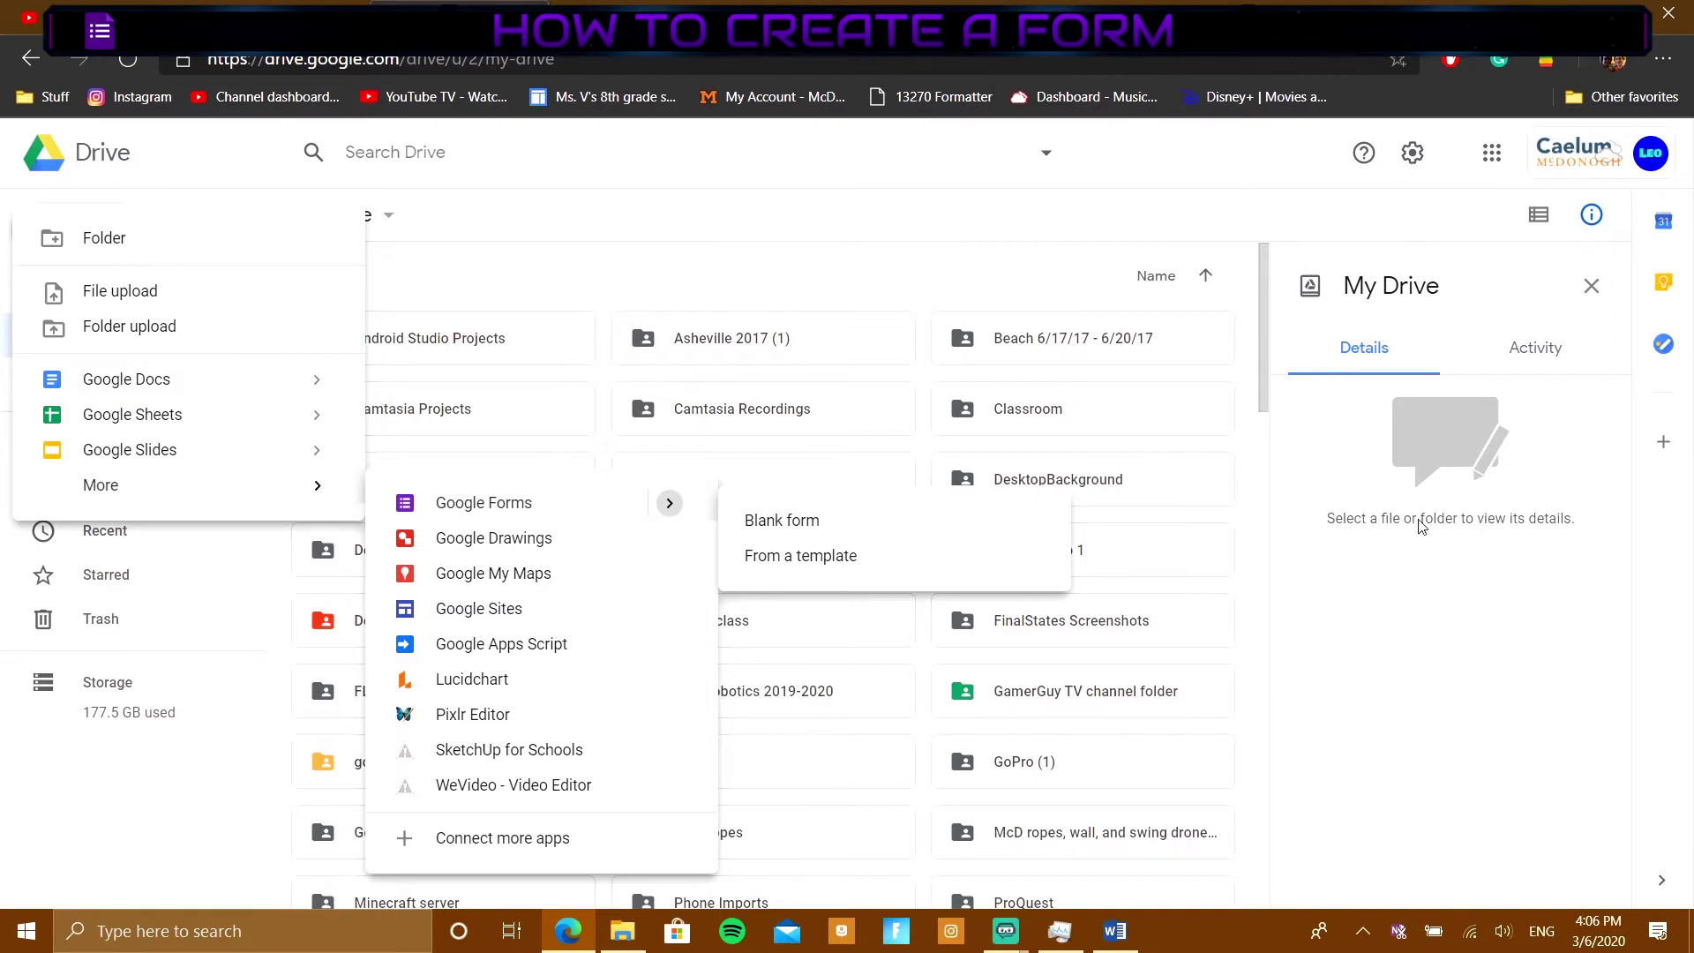
left_click(571, 504)
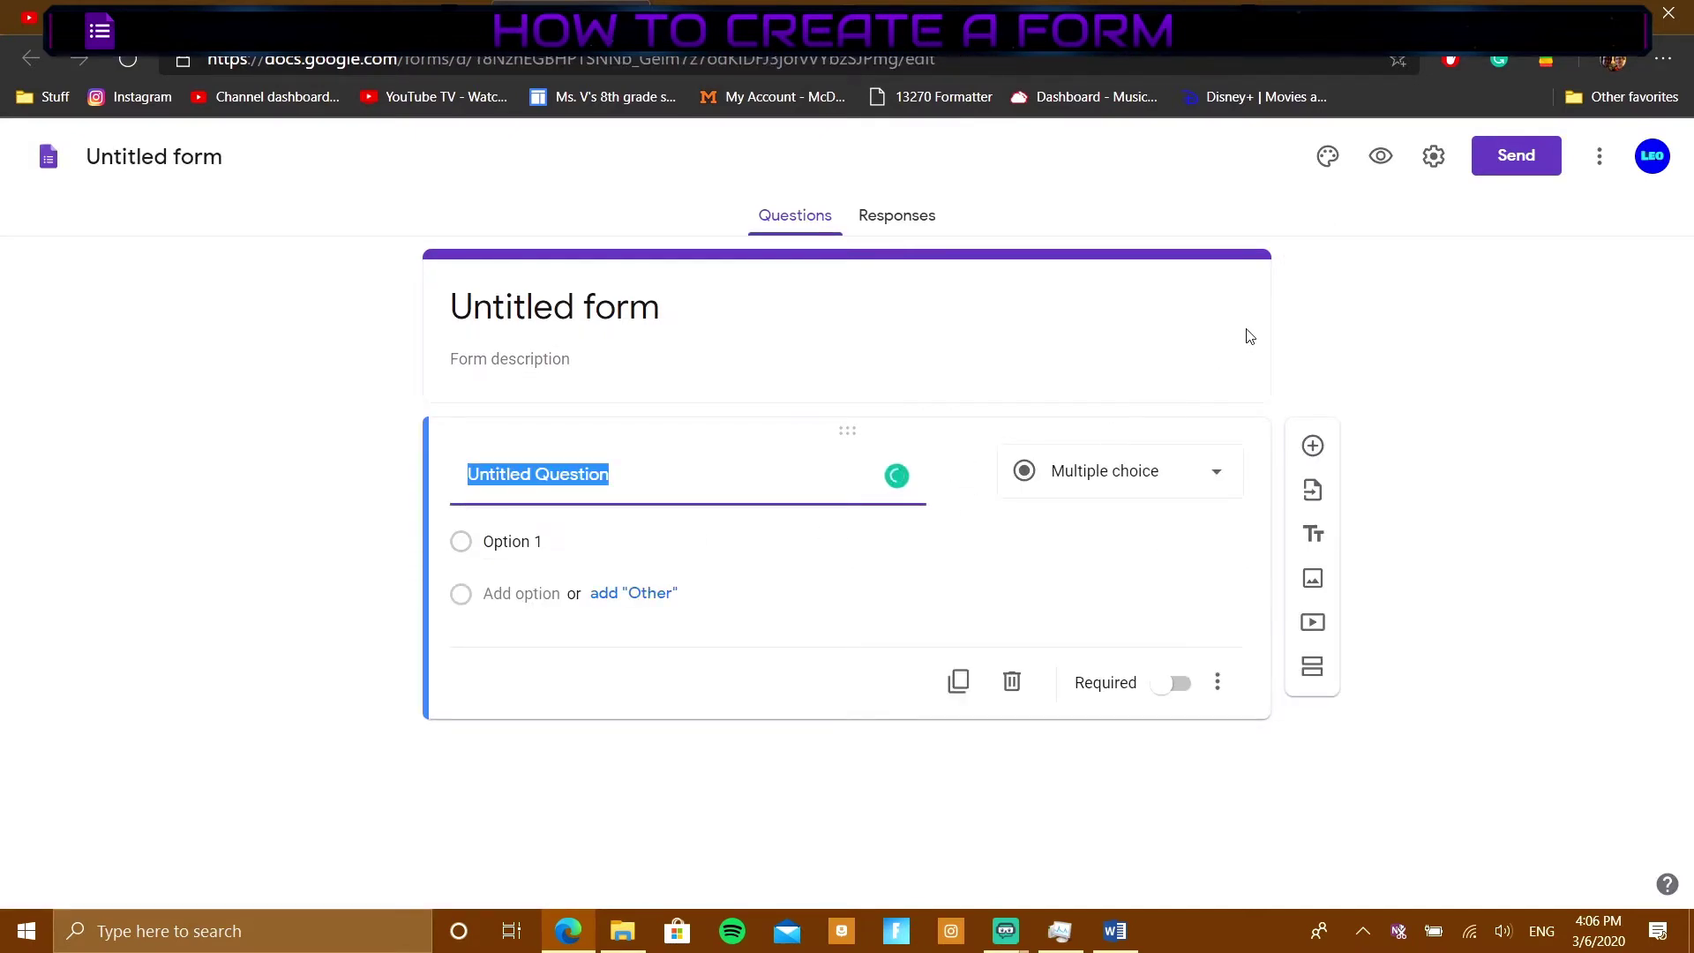
left_click(1333, 314)
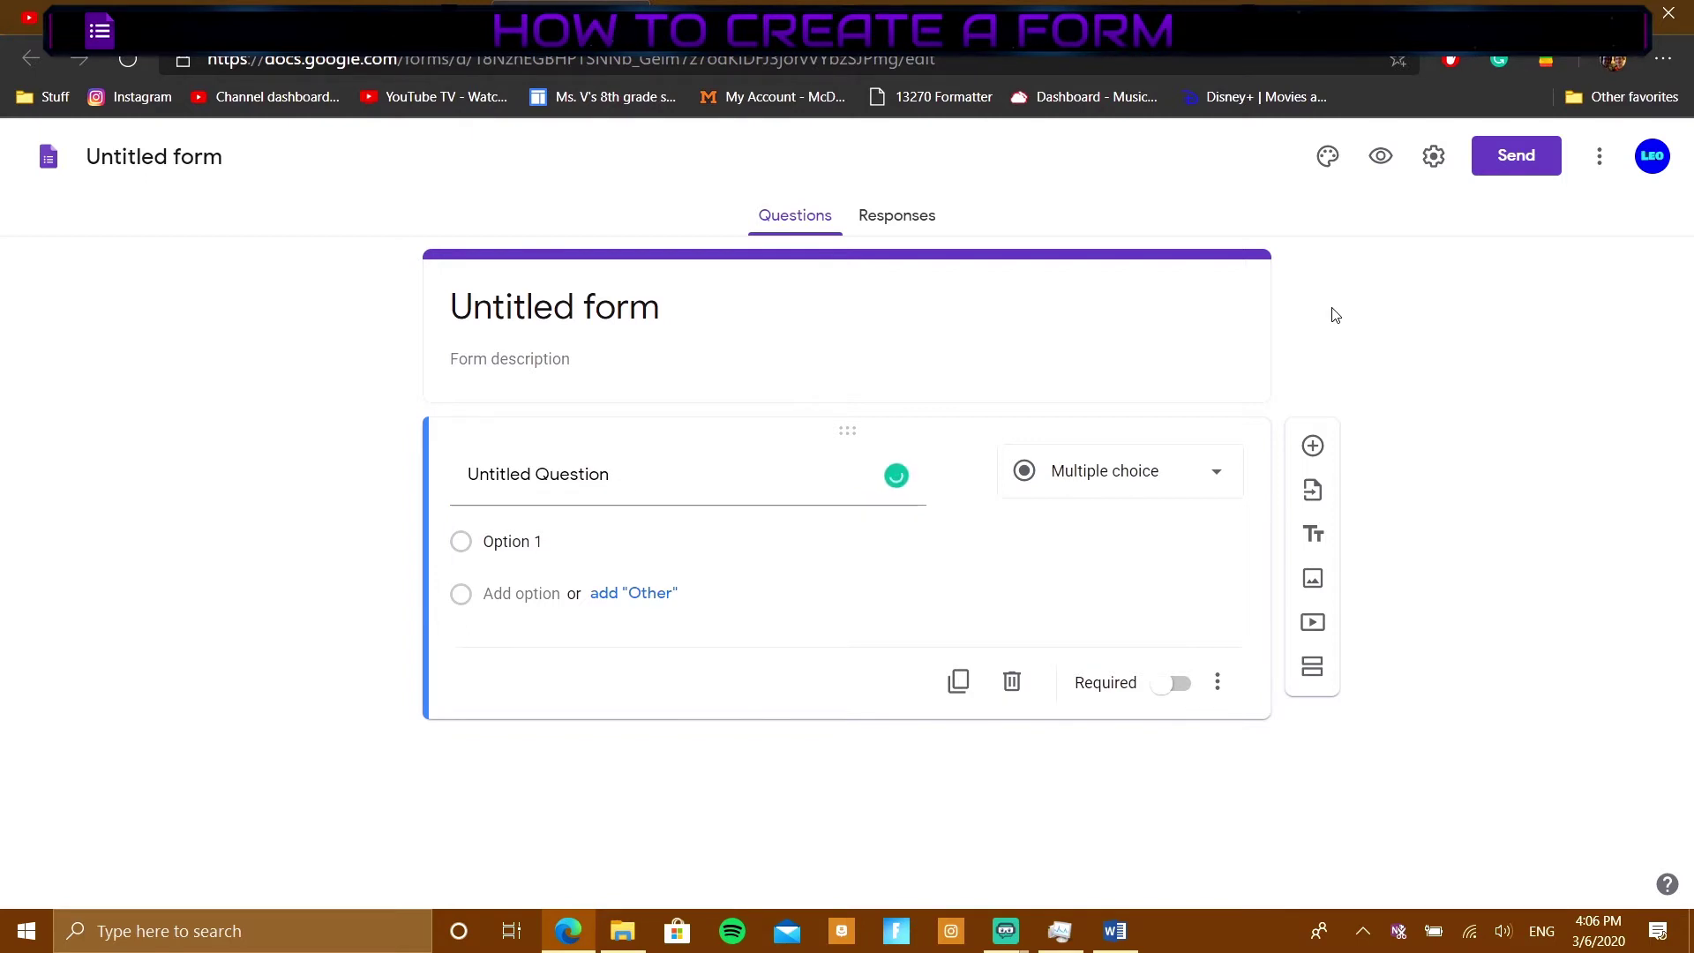
left_click(714, 317)
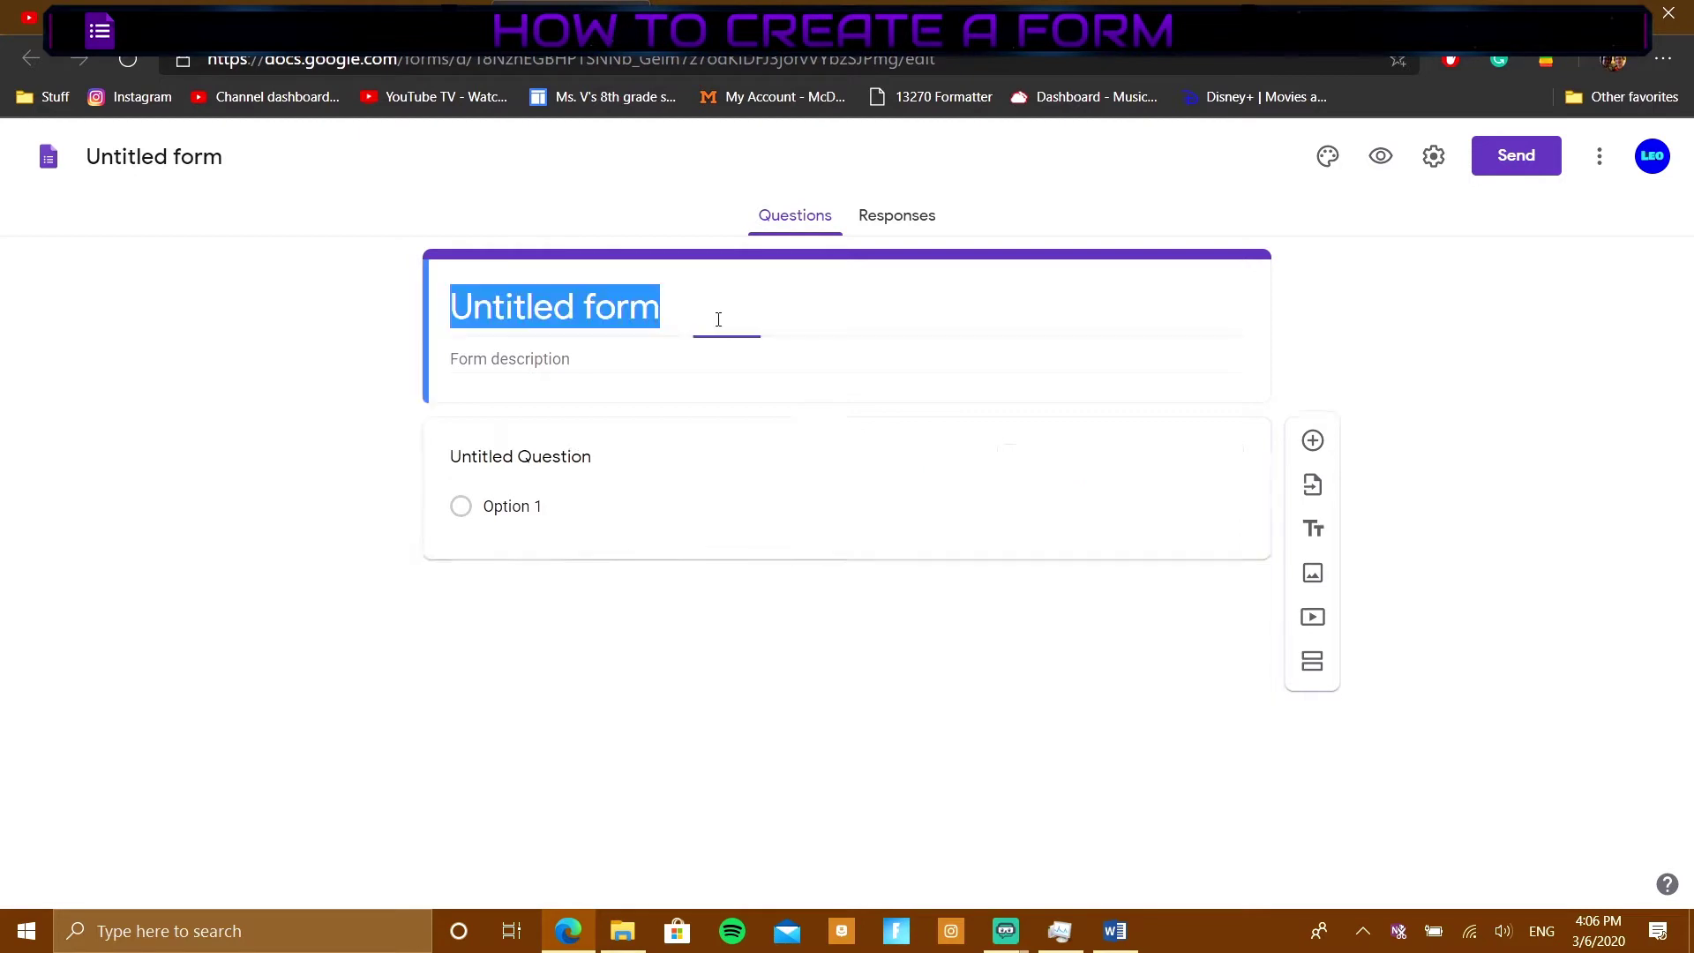
left_click(714, 487)
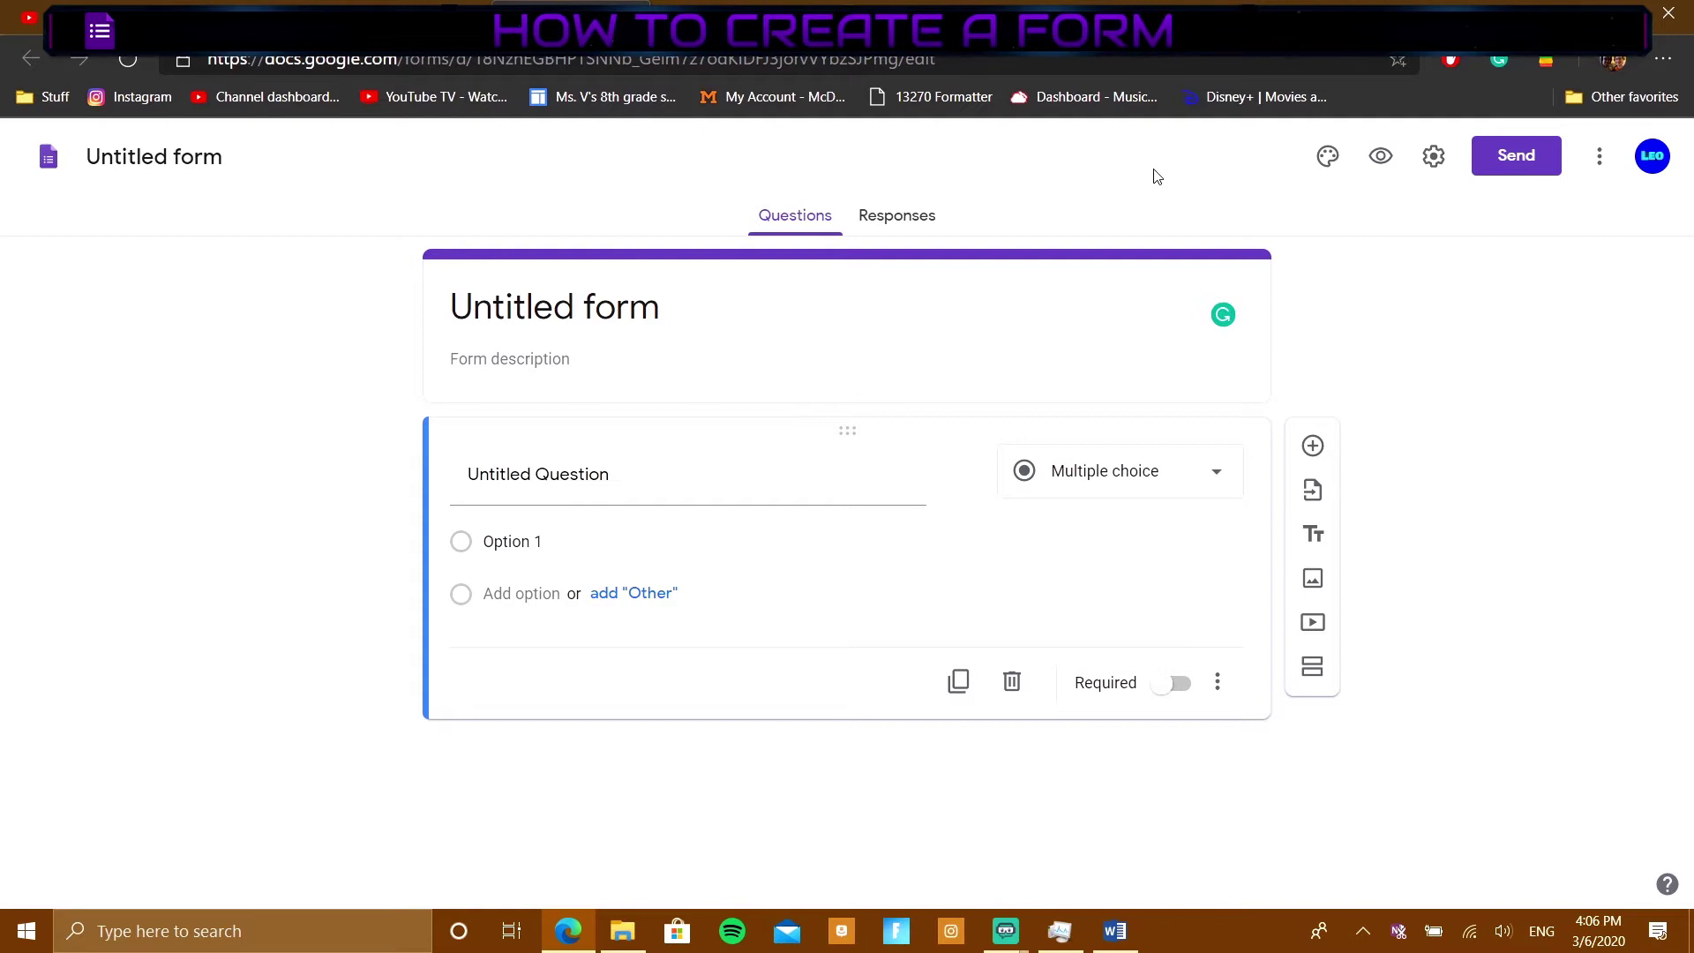
Step: Open the form's sending options and examine the email, link and embed HTML methods, including the email subject and message
left_click(1537, 146)
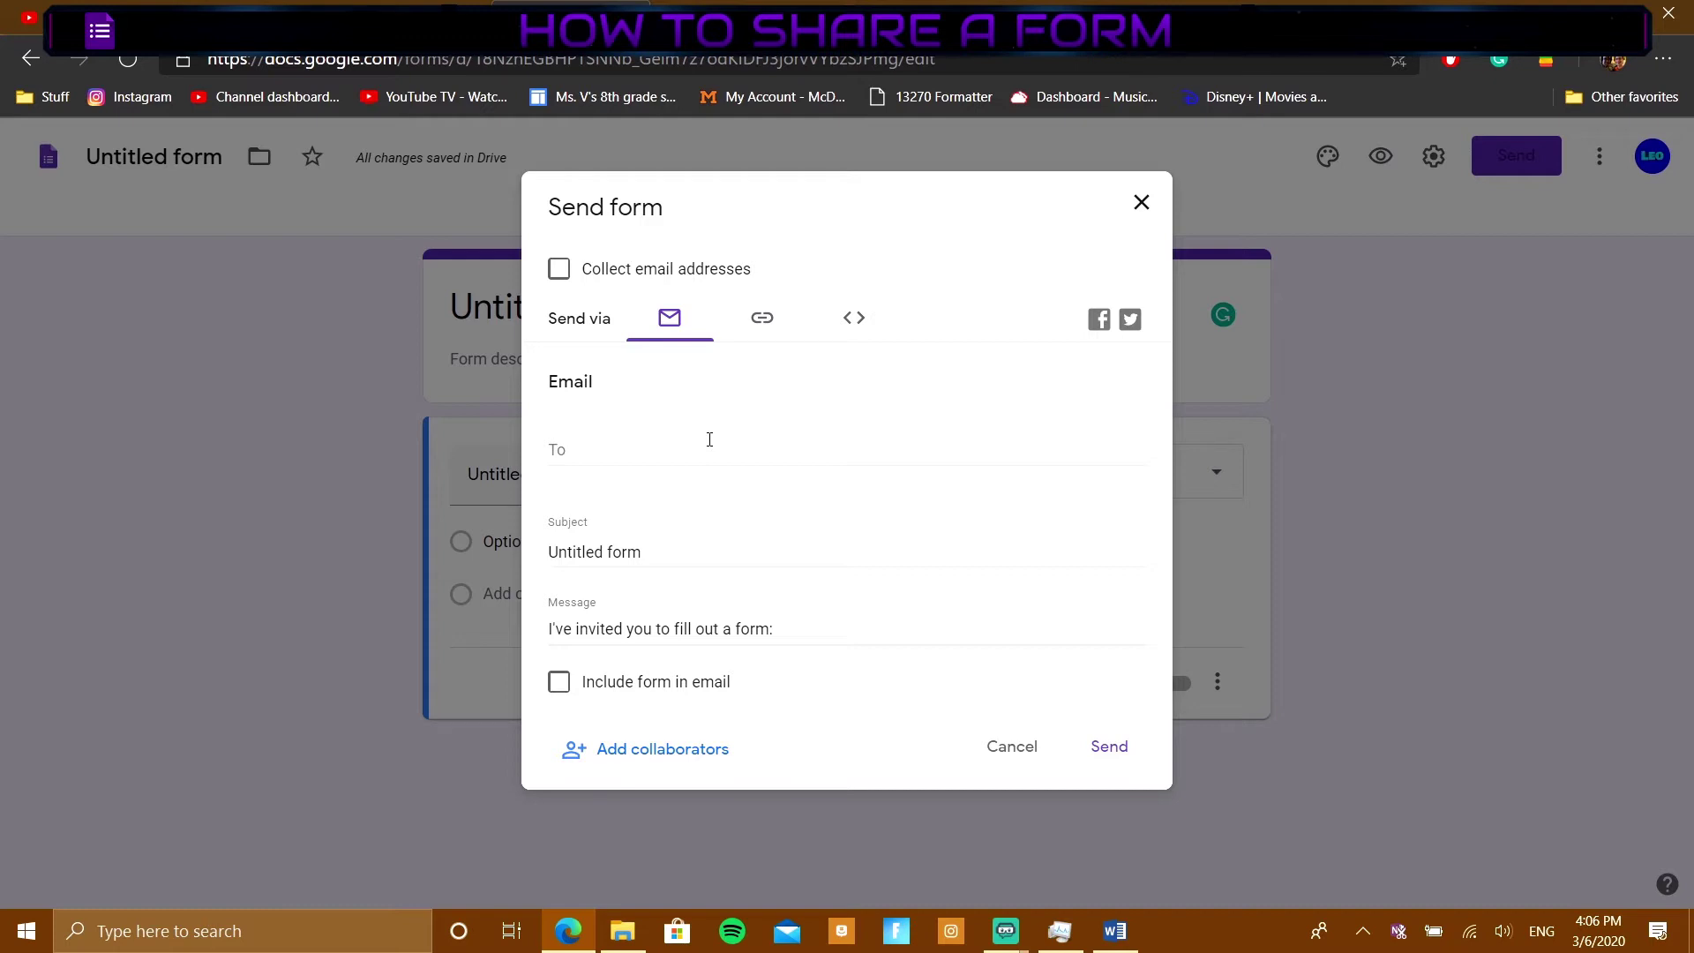
left_click(710, 439)
left_click(768, 342)
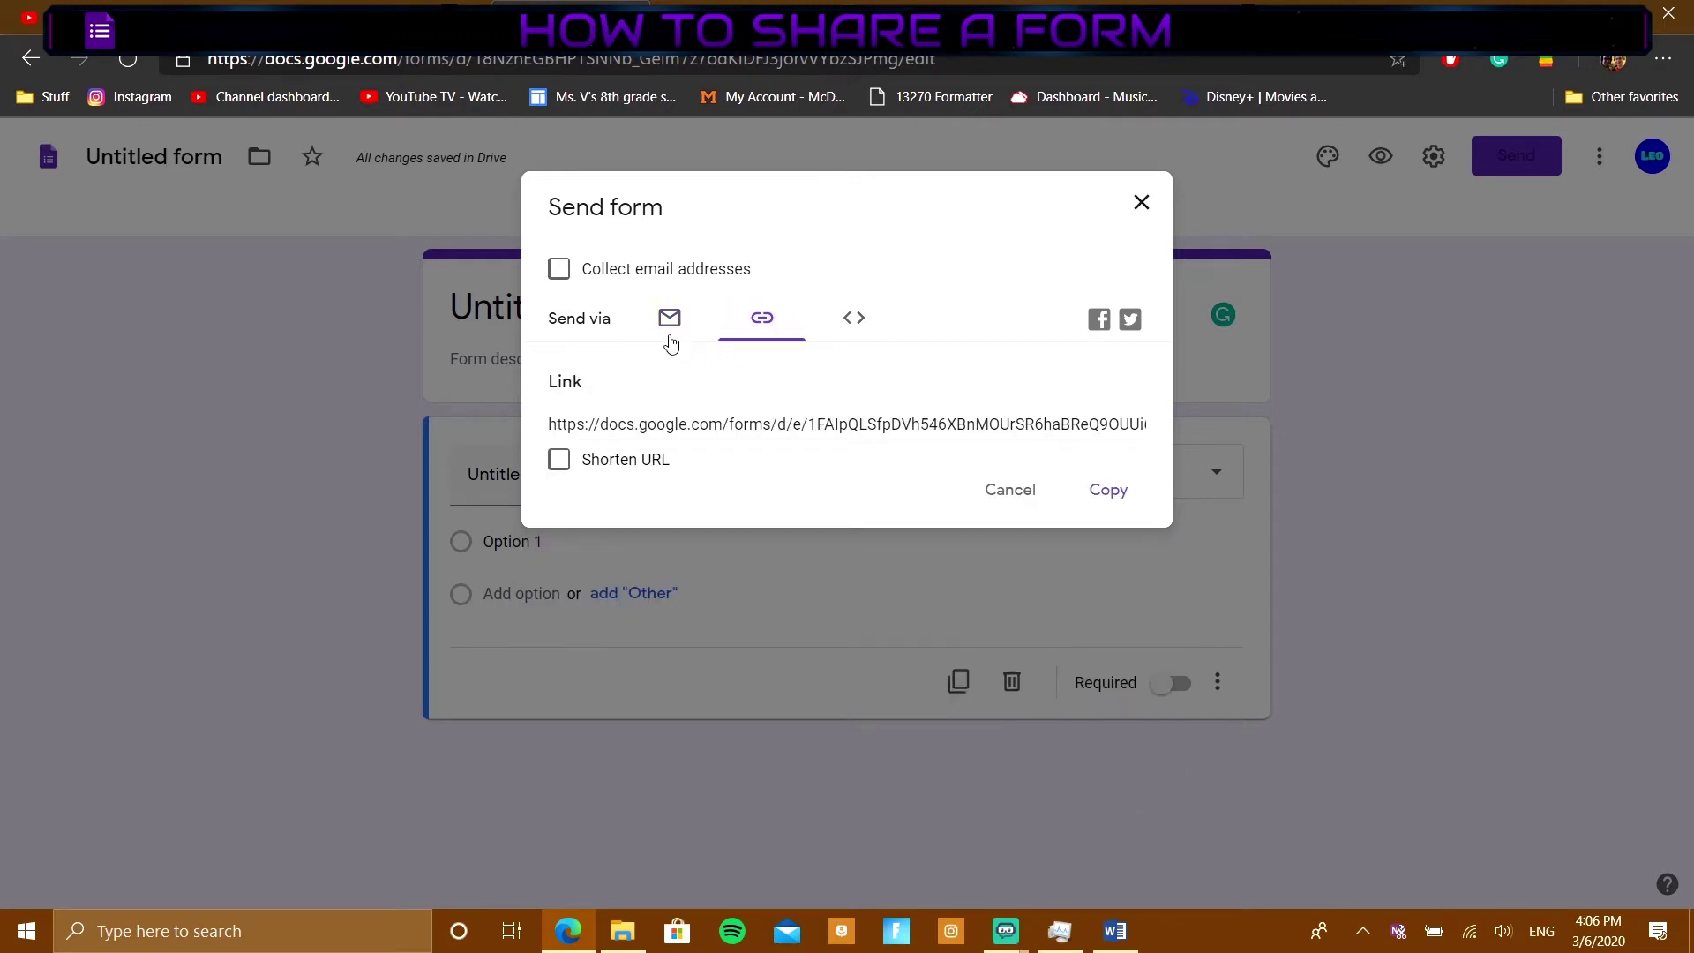
left_click(853, 322)
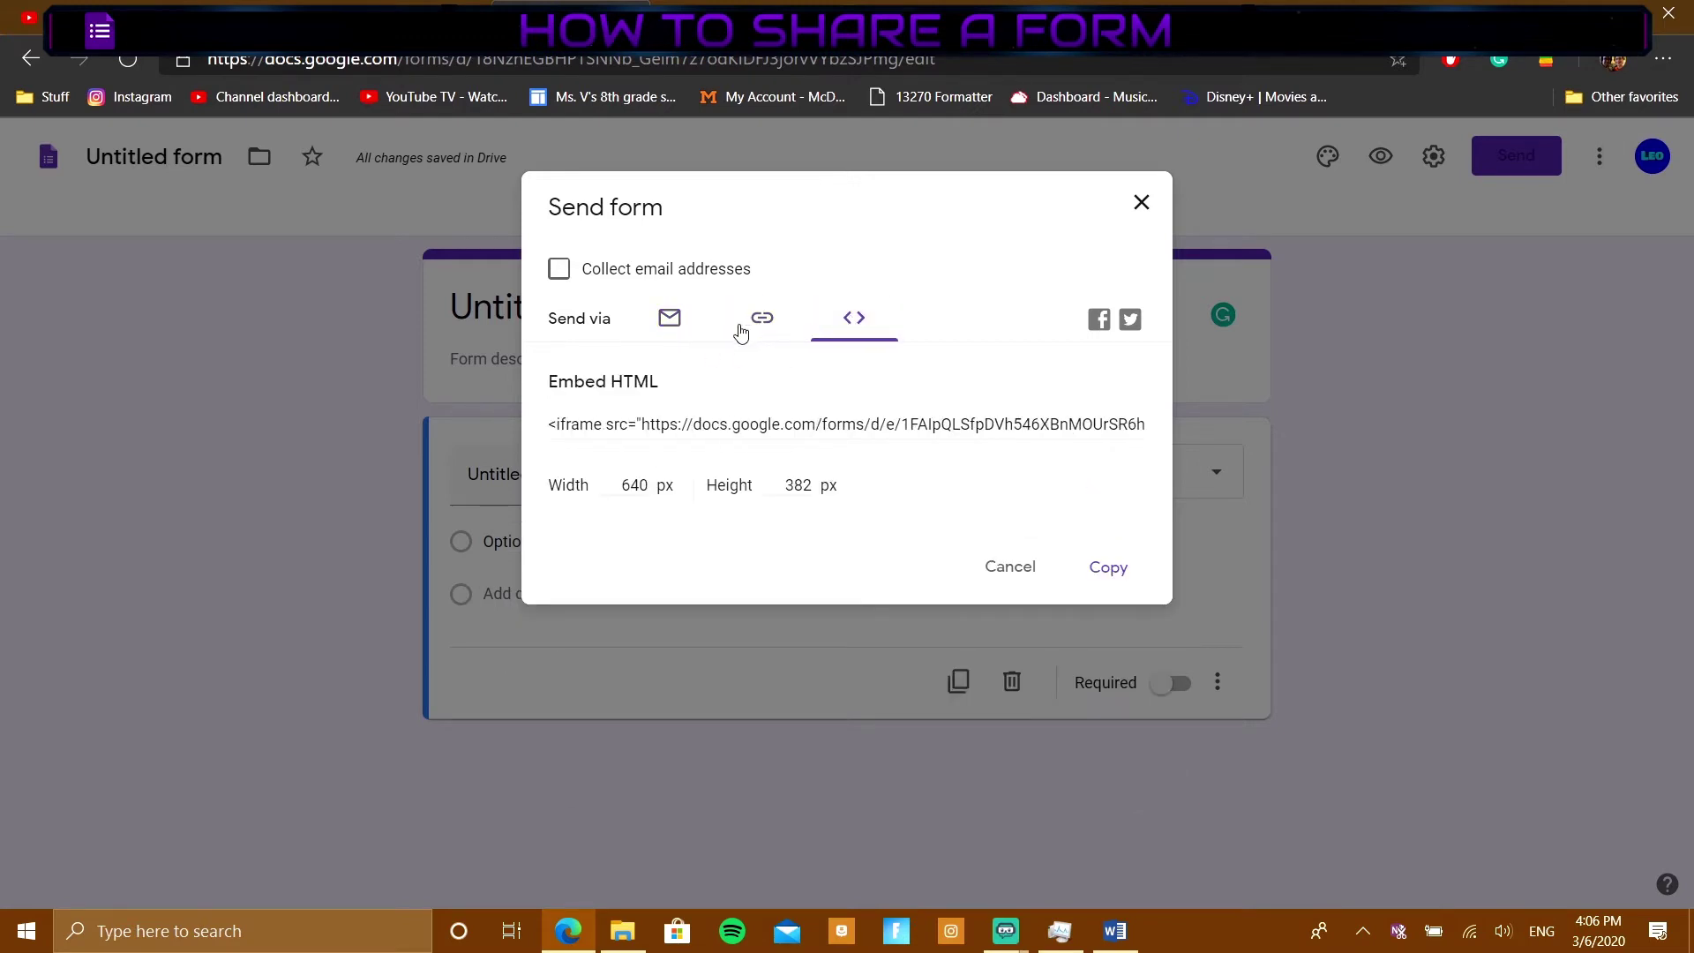
left_click(670, 319)
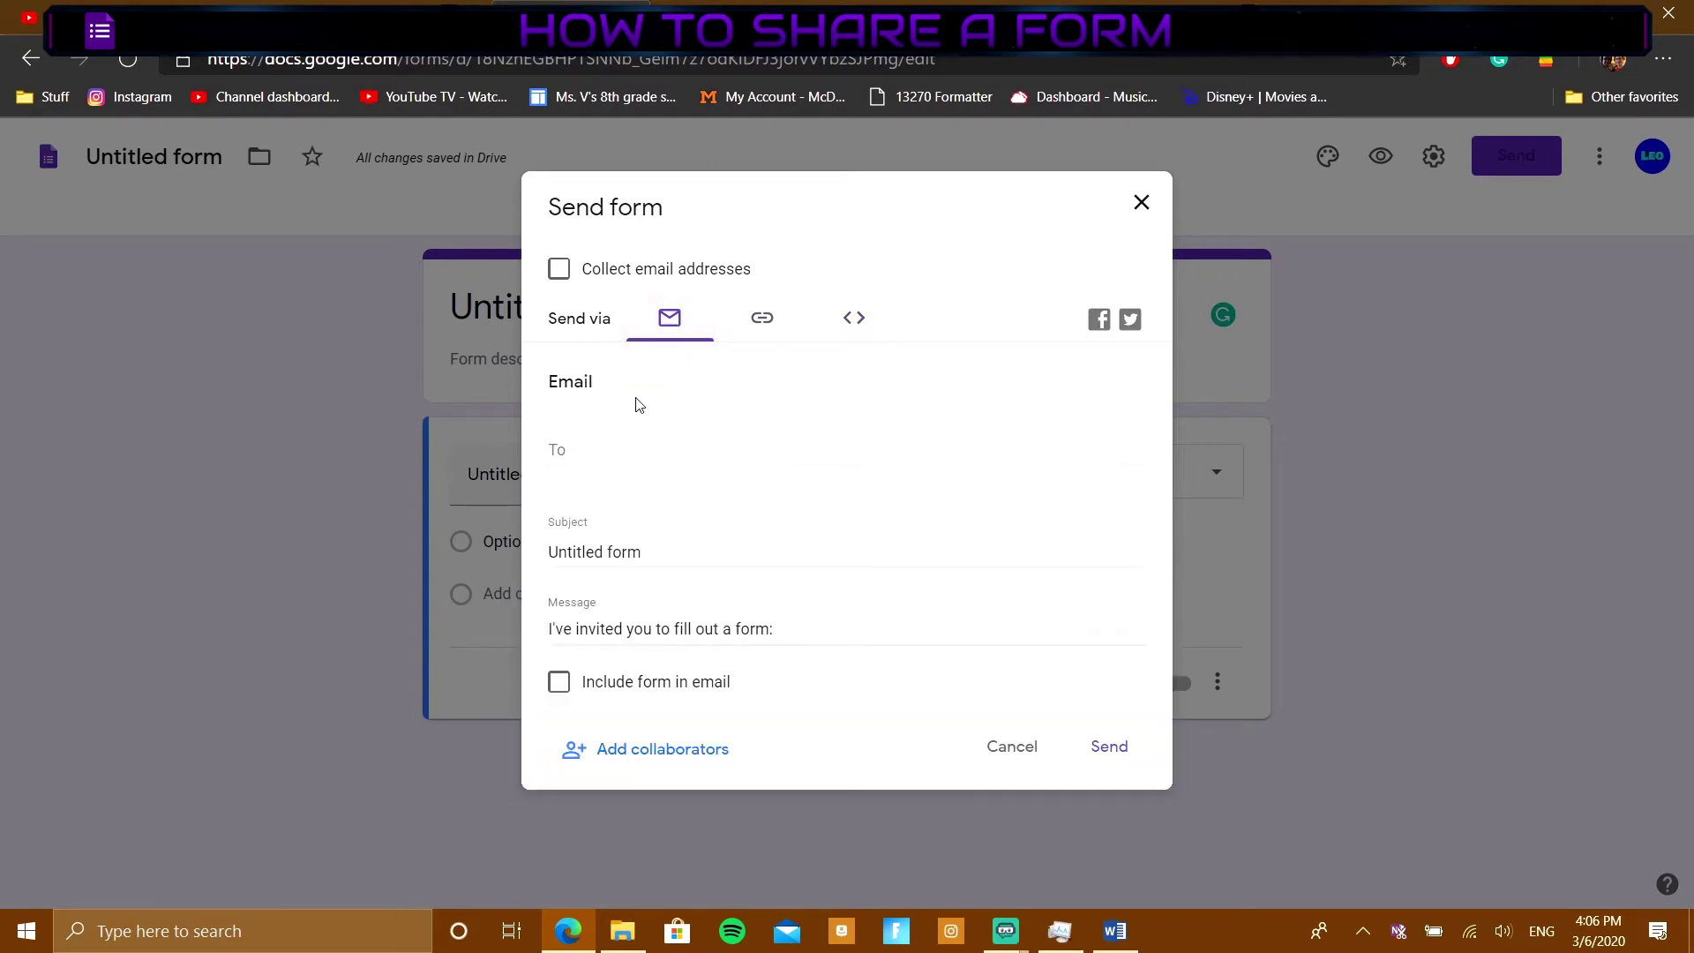
triple_click(668, 549)
left_click_drag(834, 639, 547, 662)
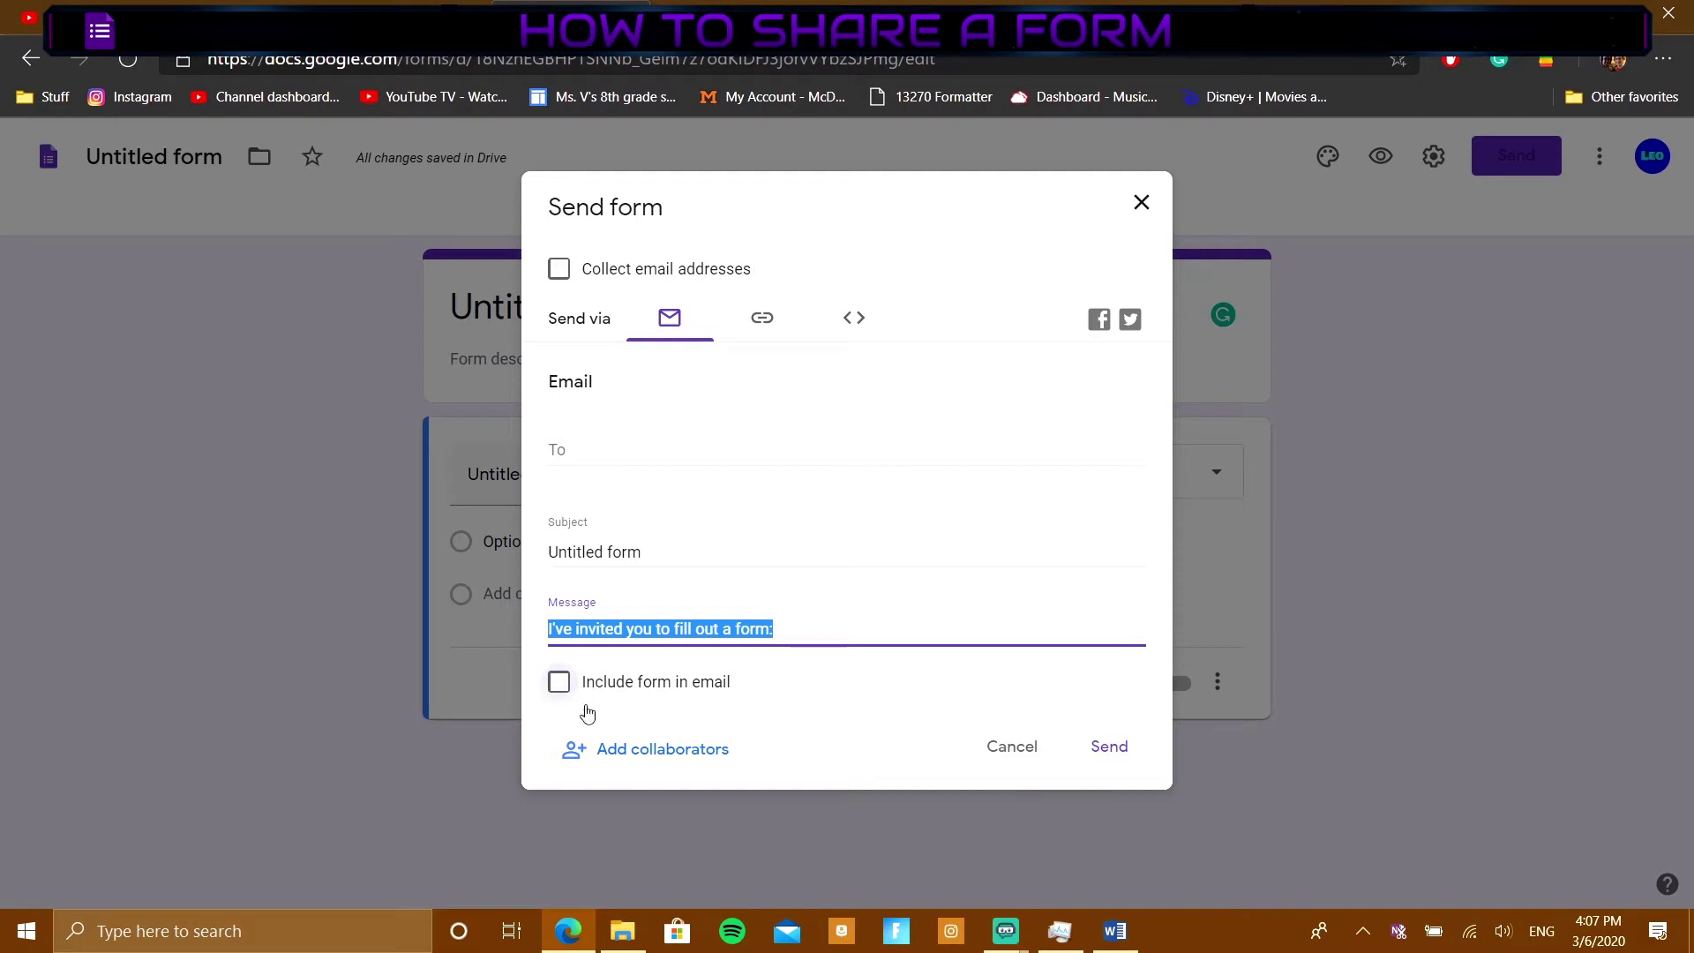
Step: View the form's collaborator sharing settings, then review the send options again and close them without sending
left_click(599, 752)
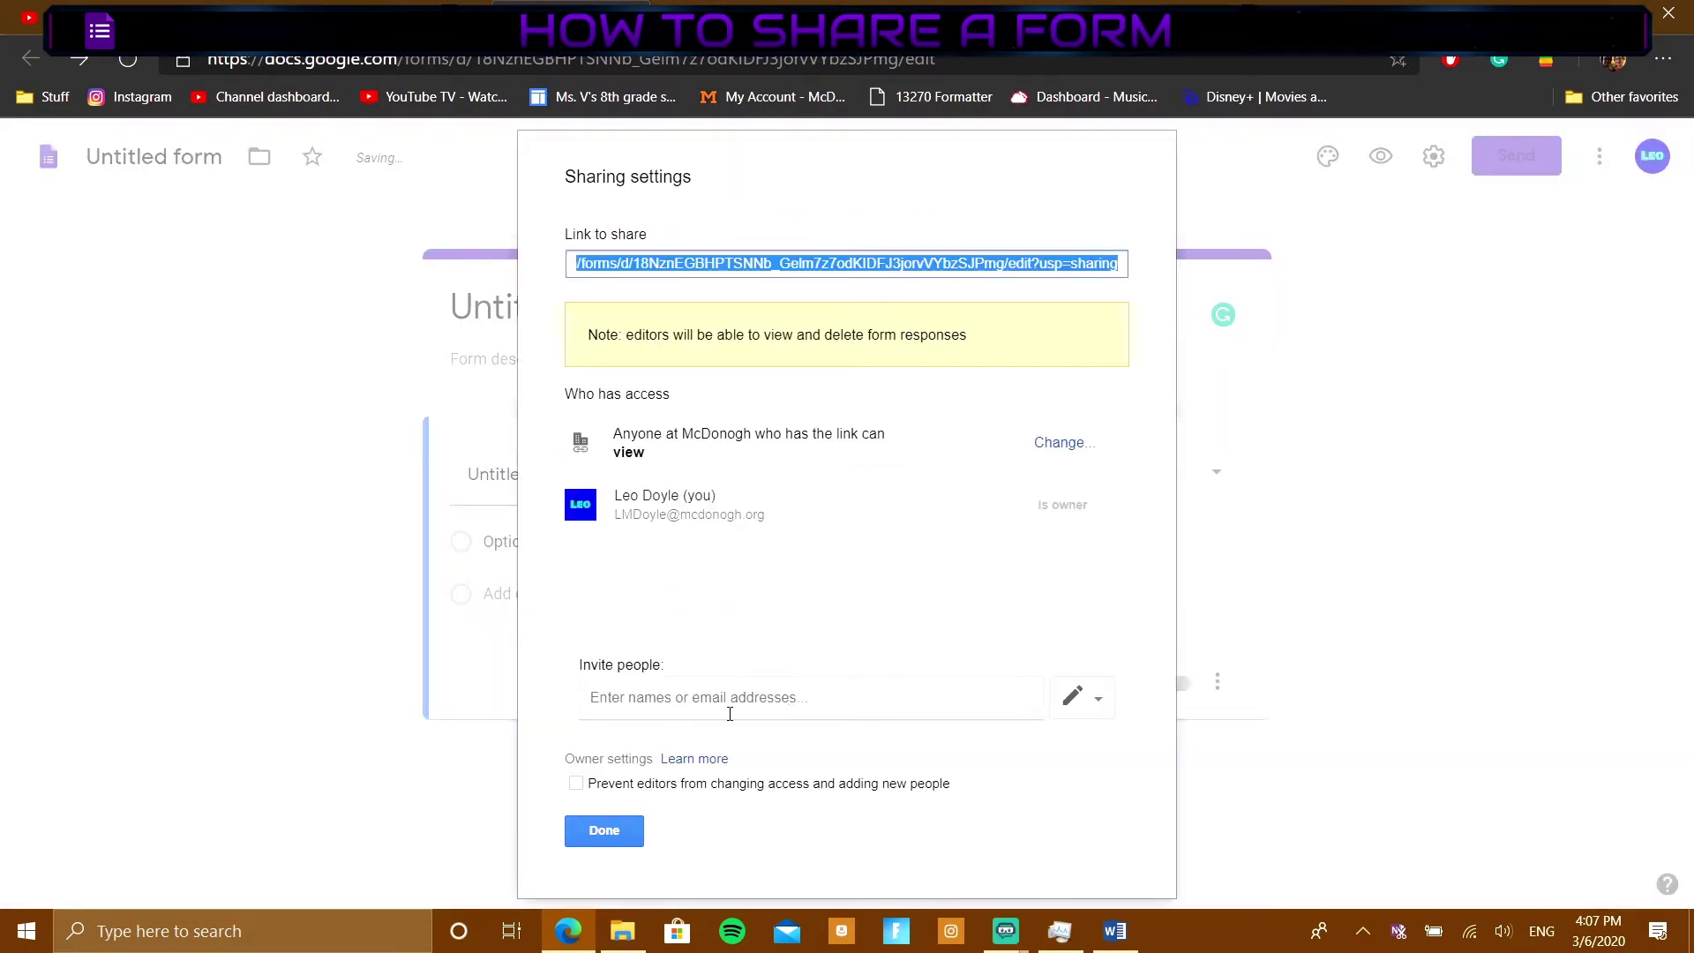
left_click(621, 831)
left_click(1510, 166)
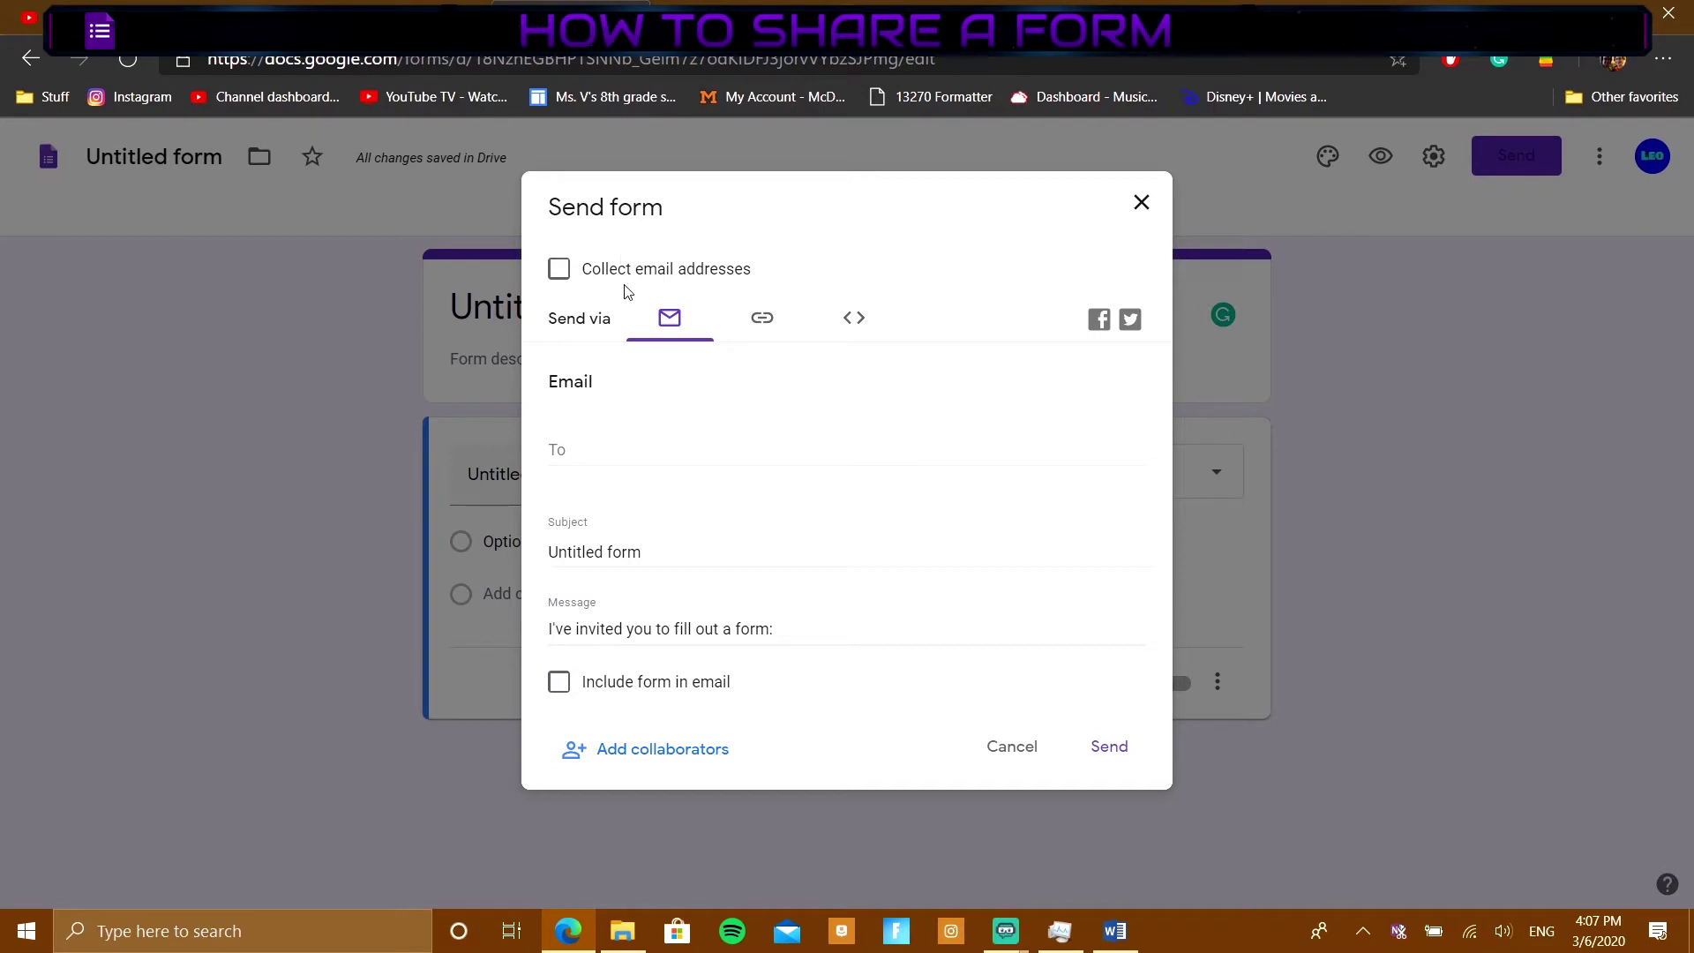
left_click(998, 757)
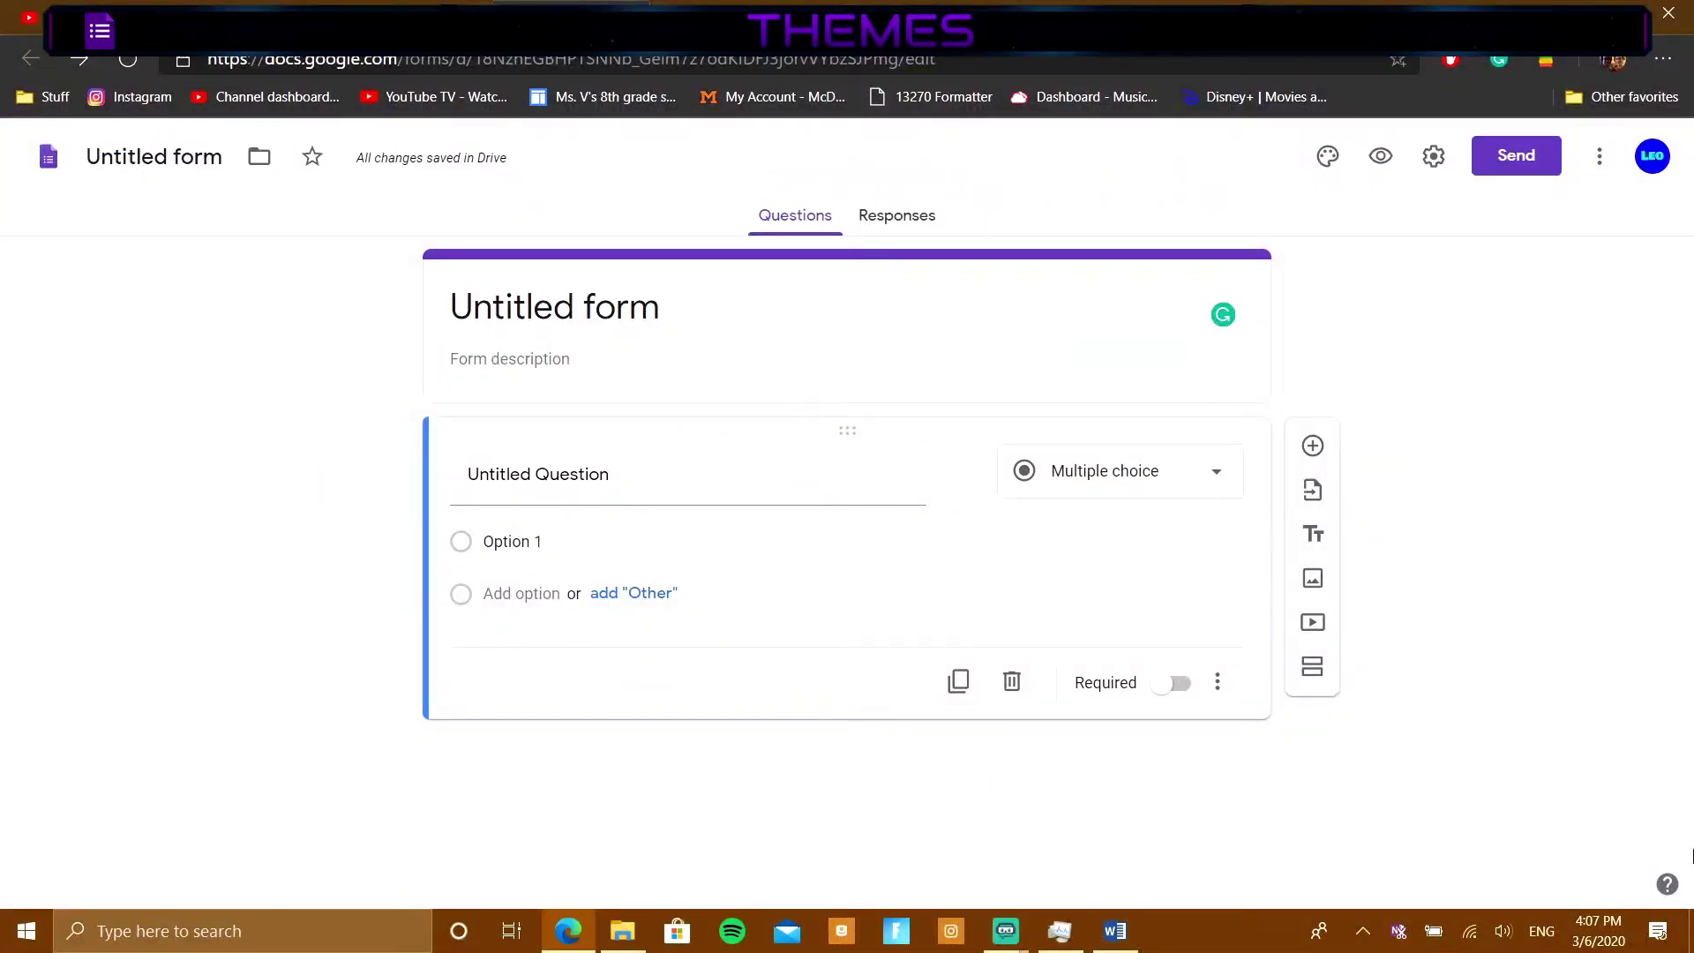
Step: Show the theme options and rename the form "Google Drive course form -- google forms"
left_click(1326, 160)
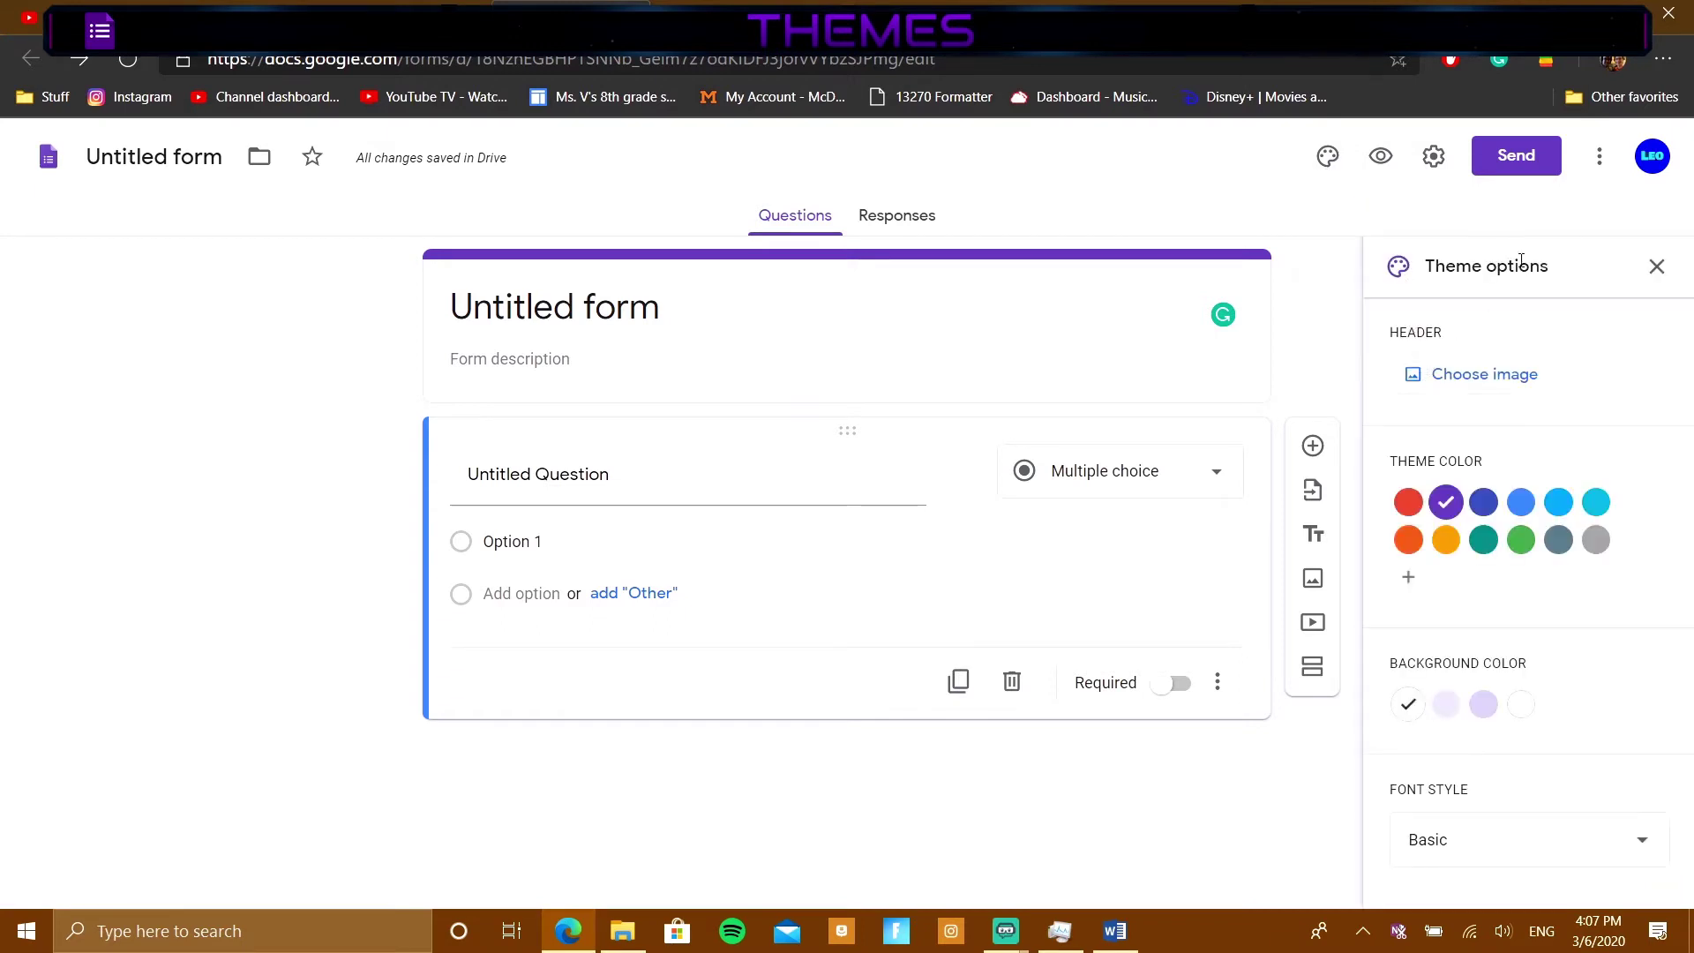
left_click(155, 170)
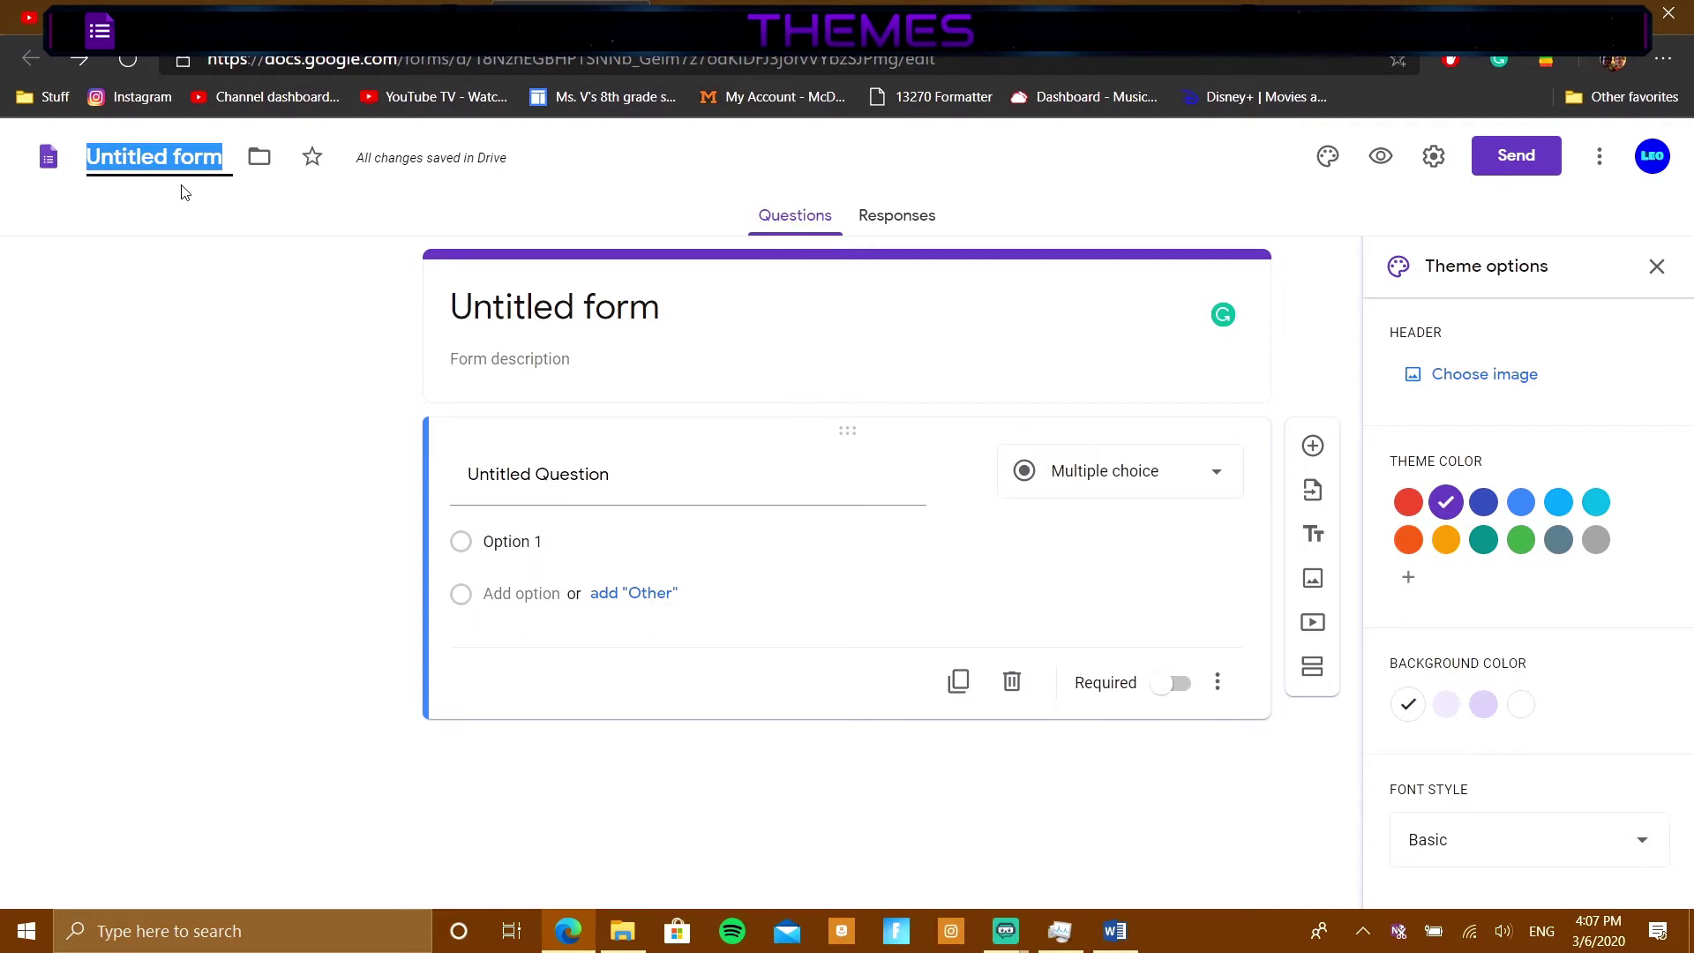
type("Google Drive course")
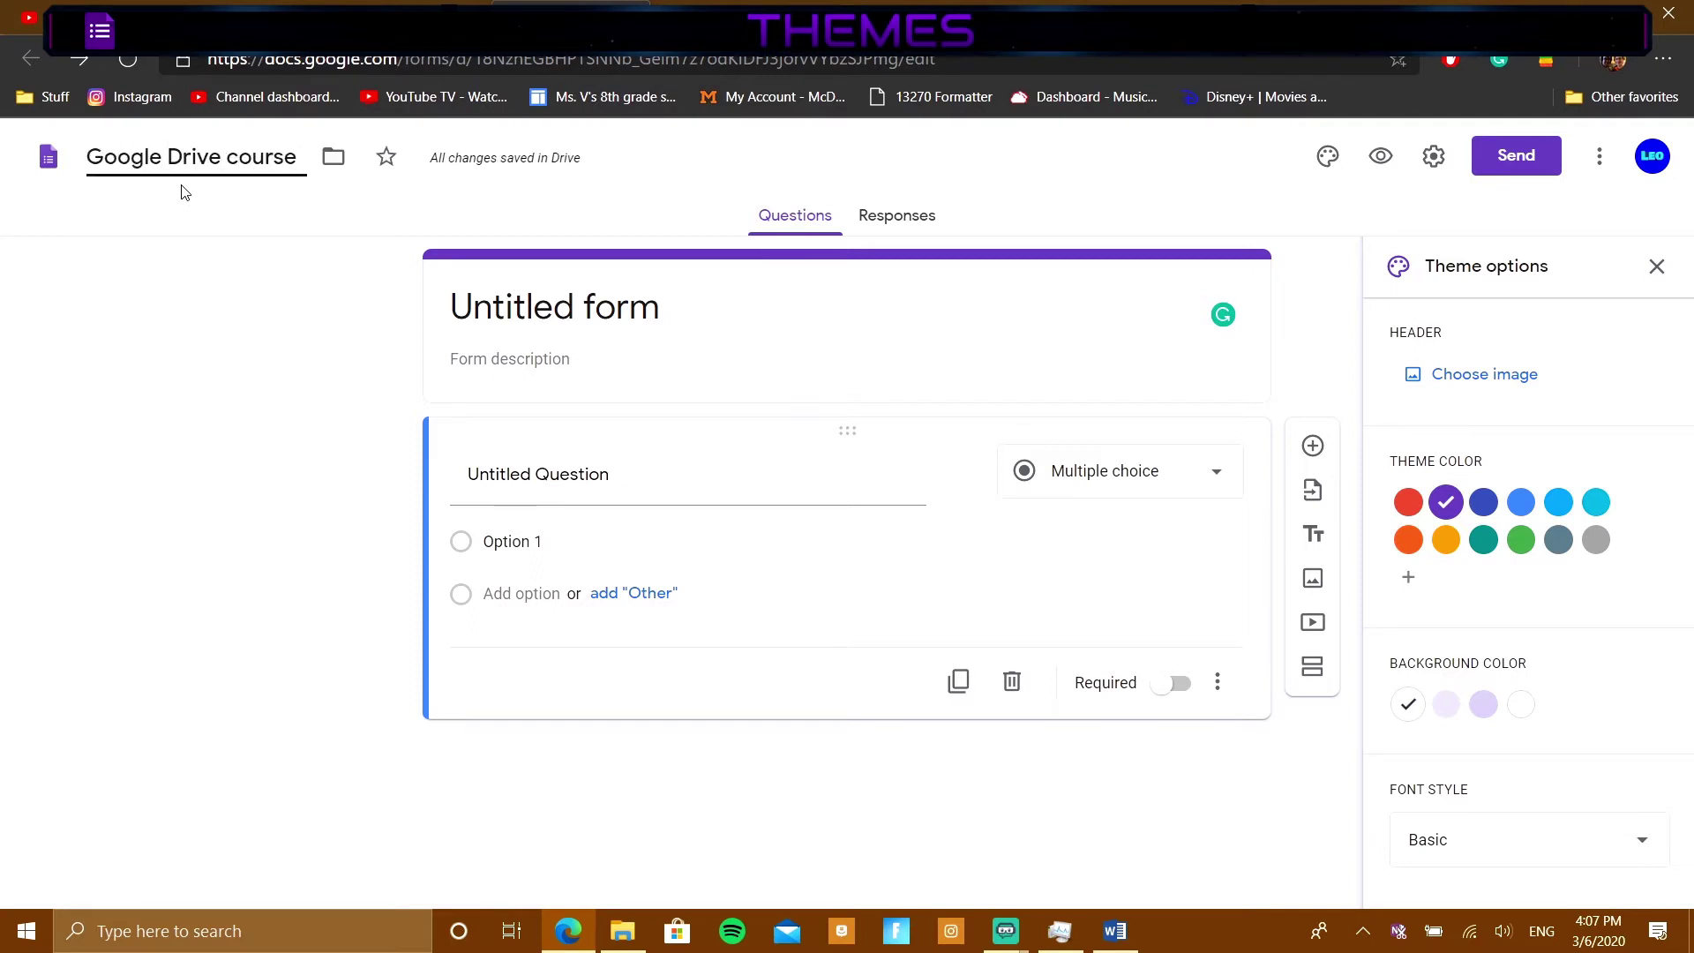
type(" form -- go")
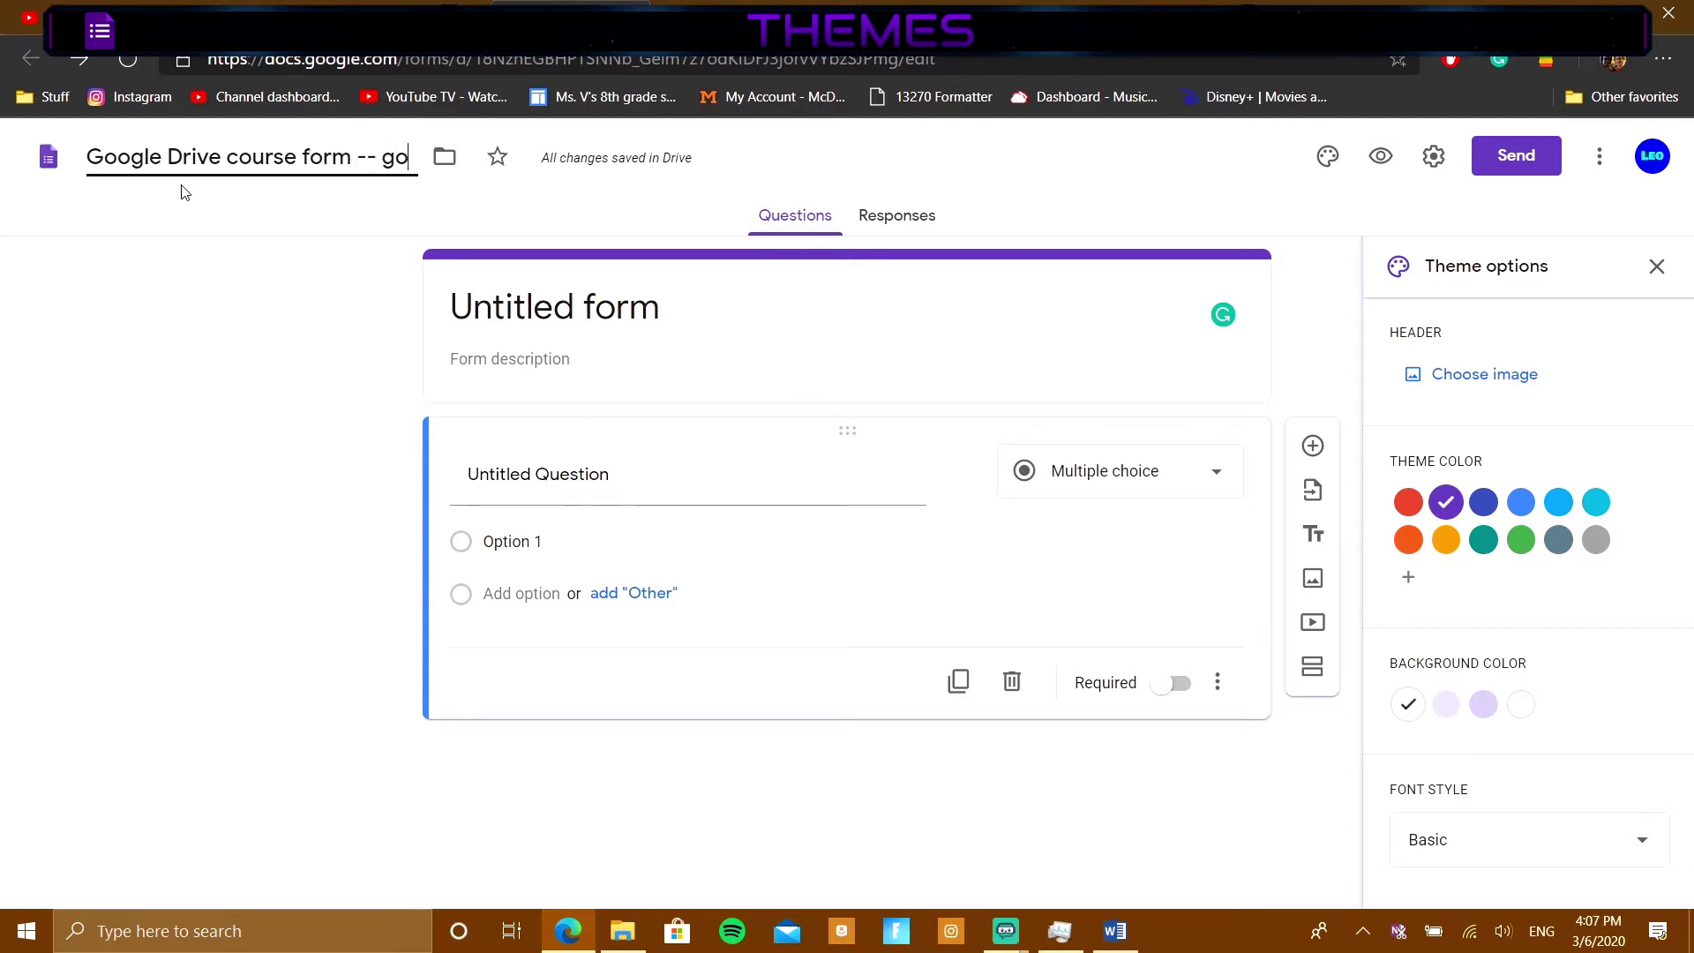
type("ogle forms")
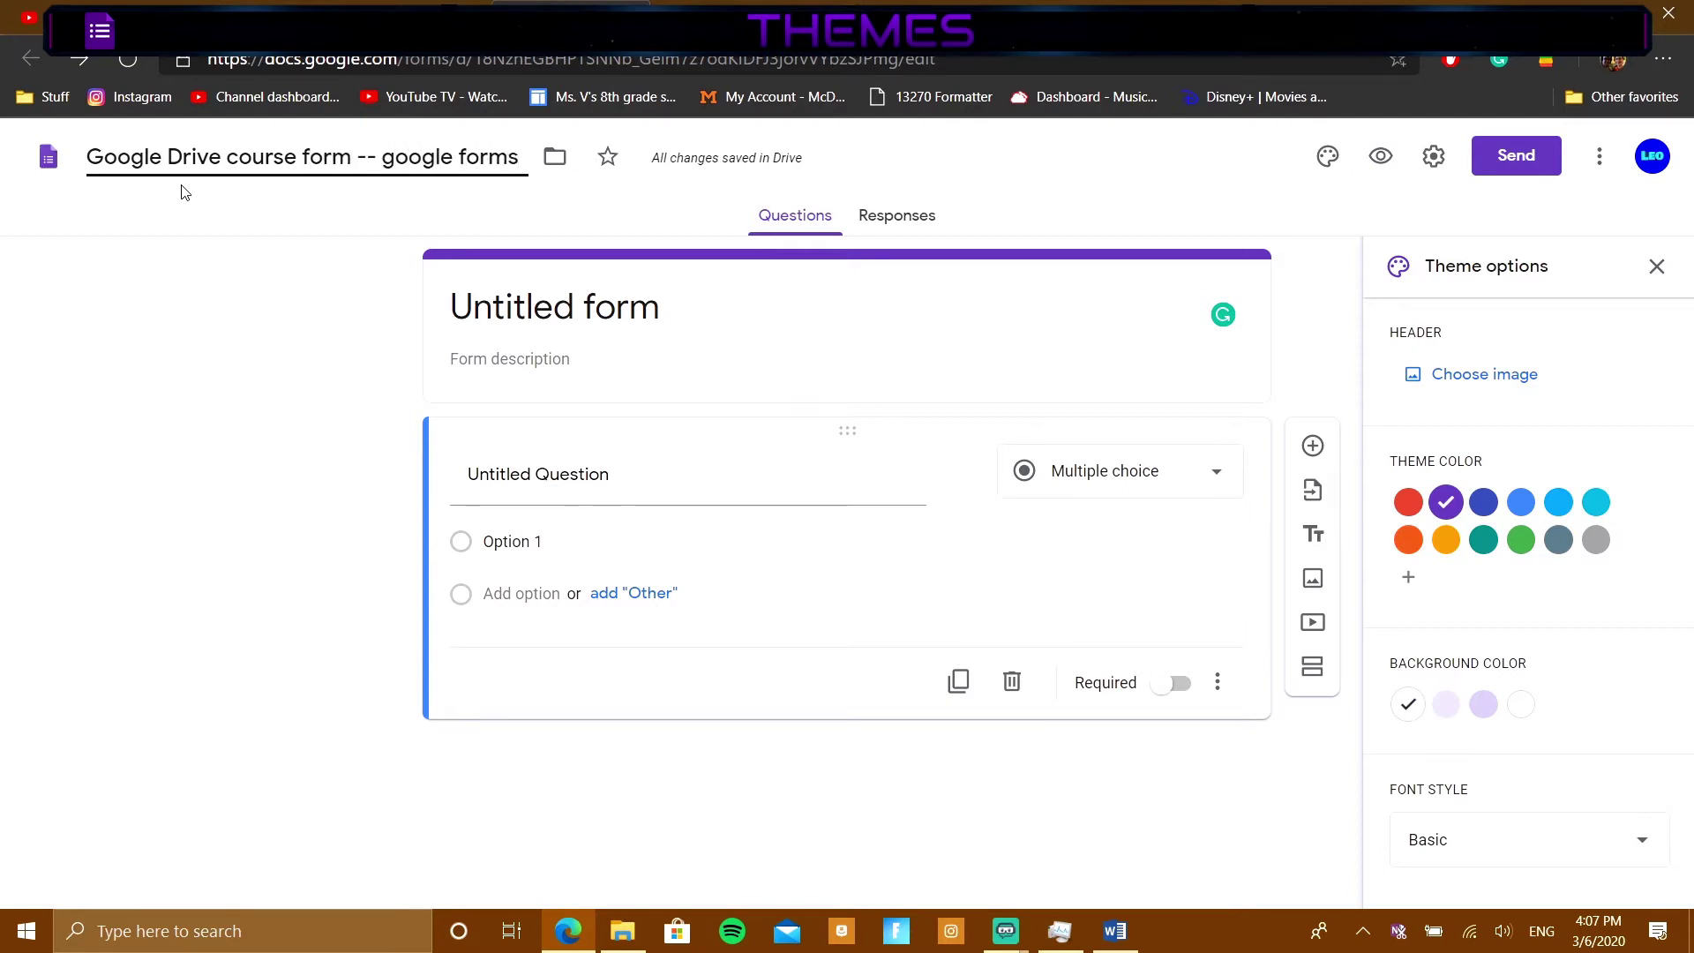
left_click(238, 279)
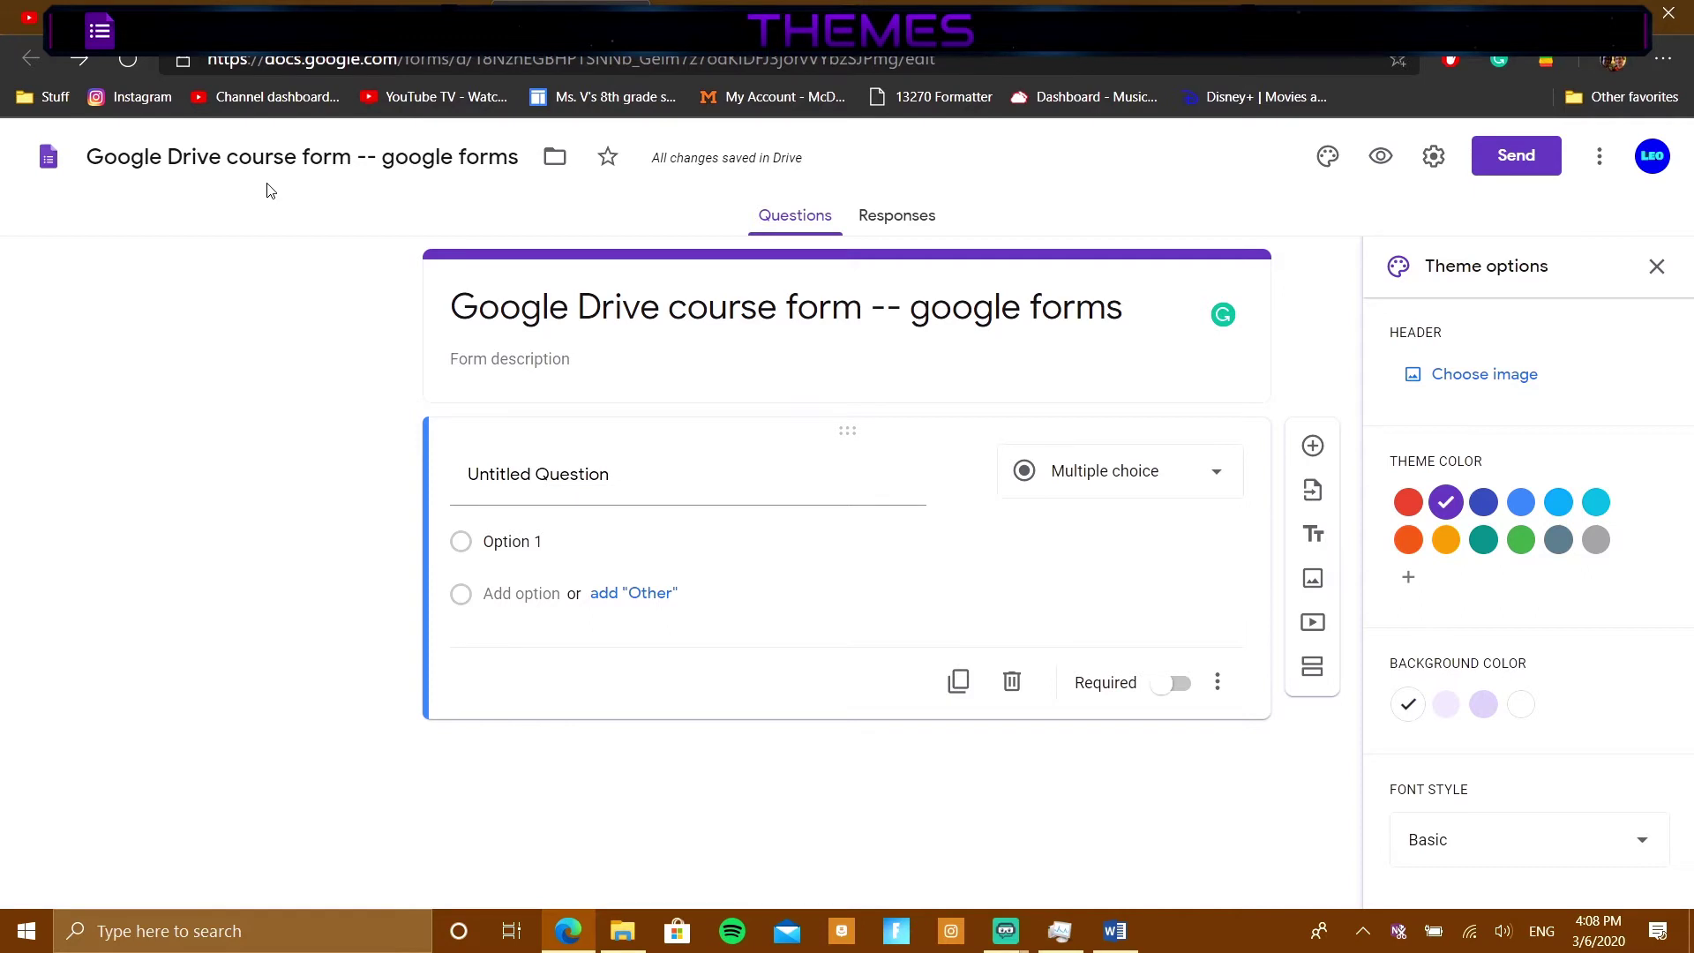
Step: Set the form's theme color to green, trying Blue #4285f4 first
left_click(612, 474)
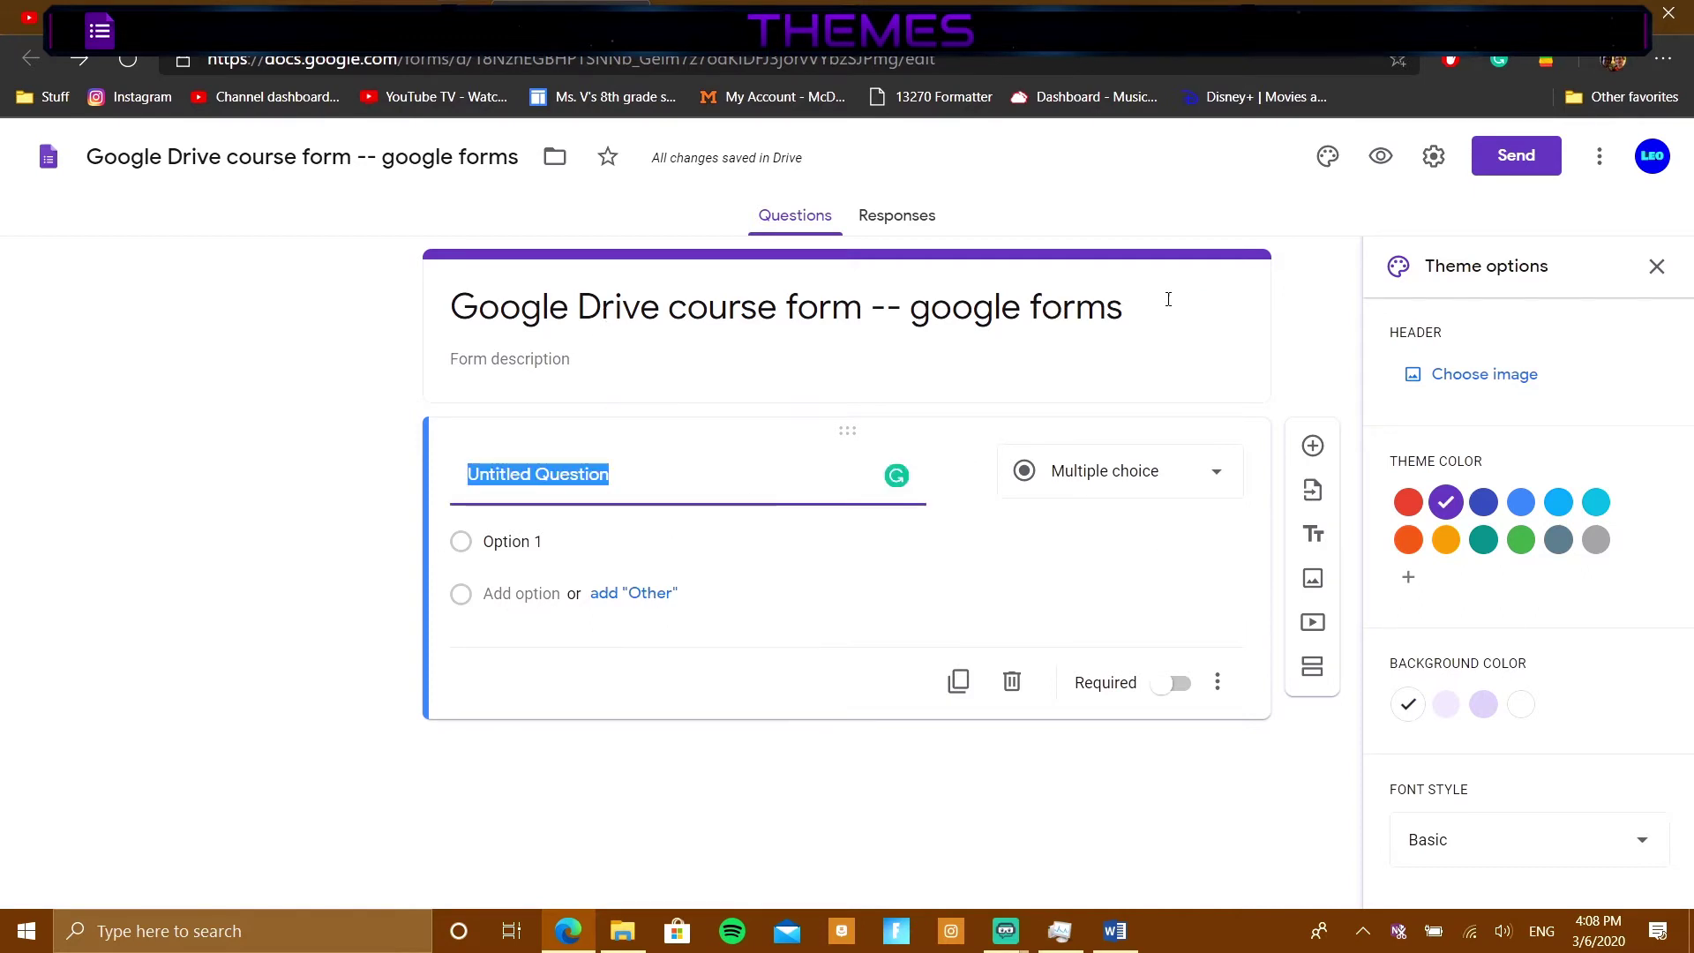
left_click(1519, 502)
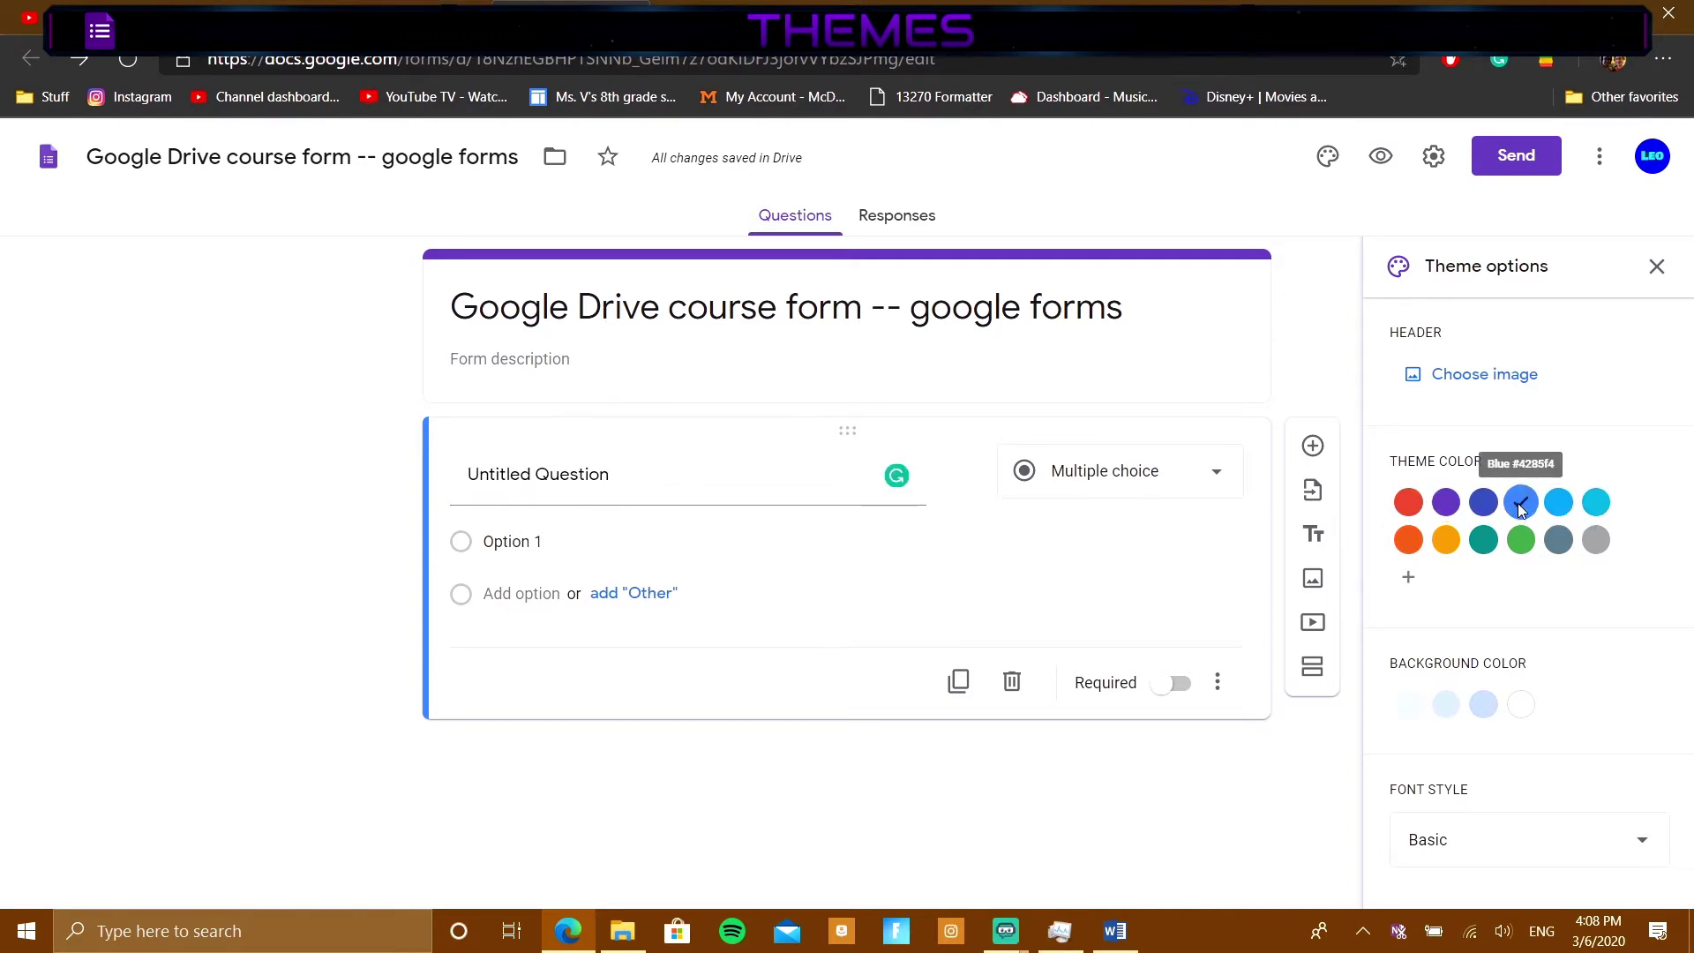
left_click(1520, 539)
Step: Open the header image choices, browse the theme categories through Travel, and select the cruise ship picture without inserting it
left_click(1526, 374)
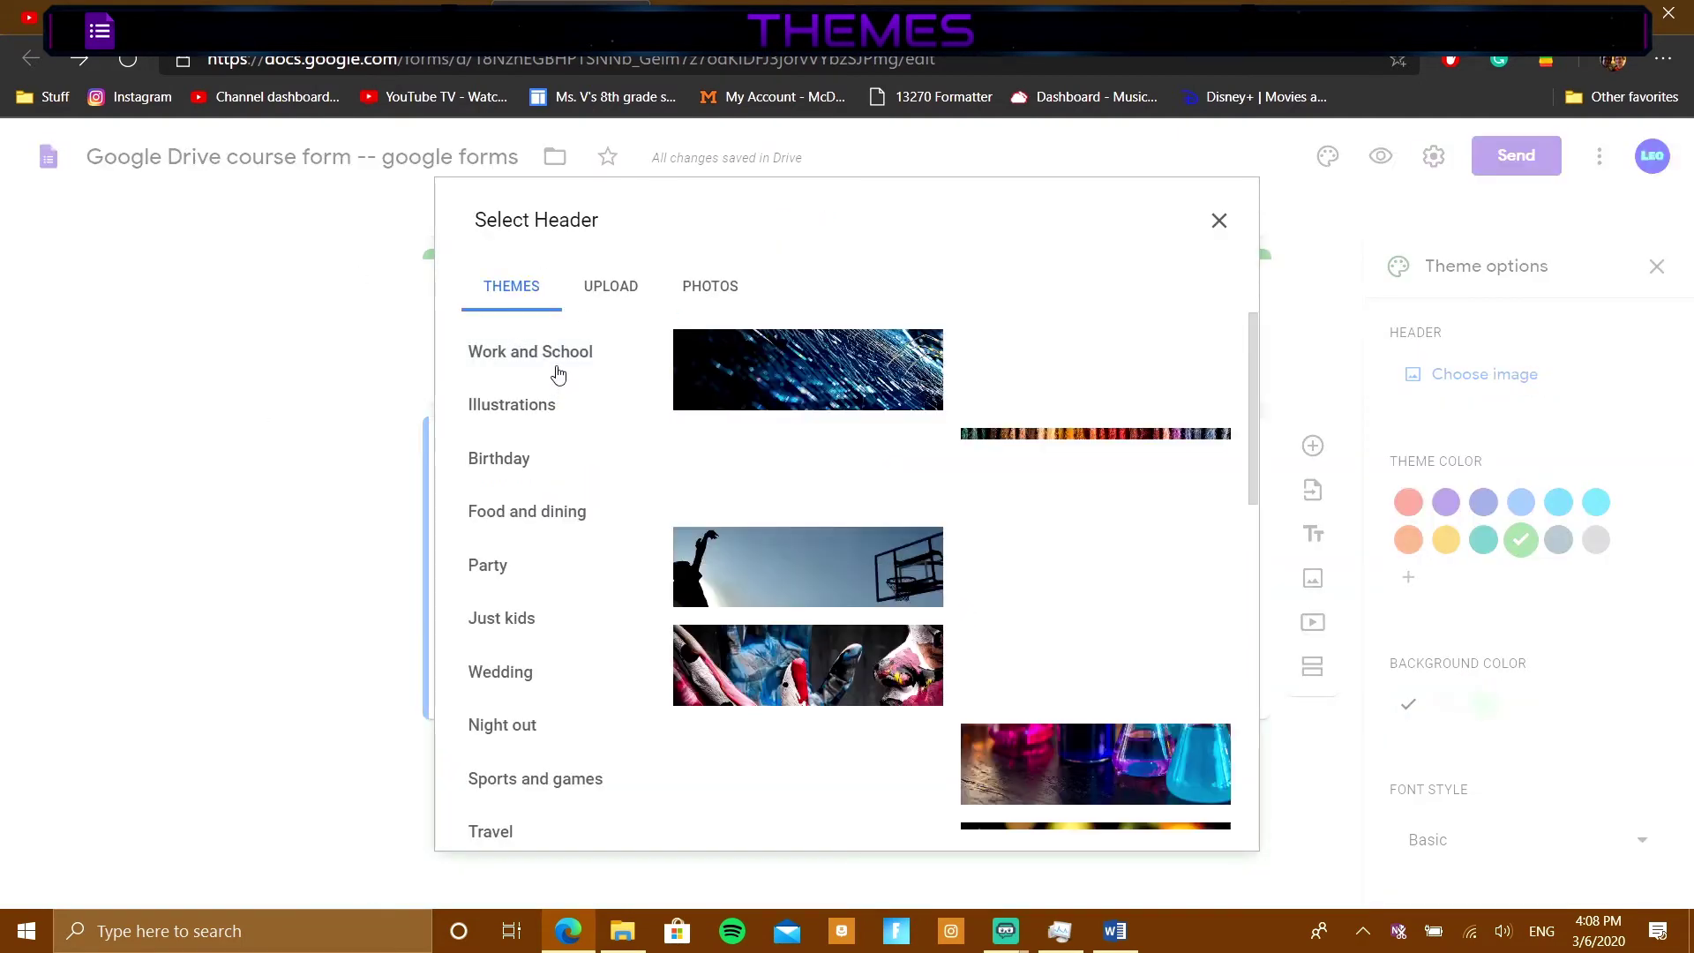
left_click(597, 423)
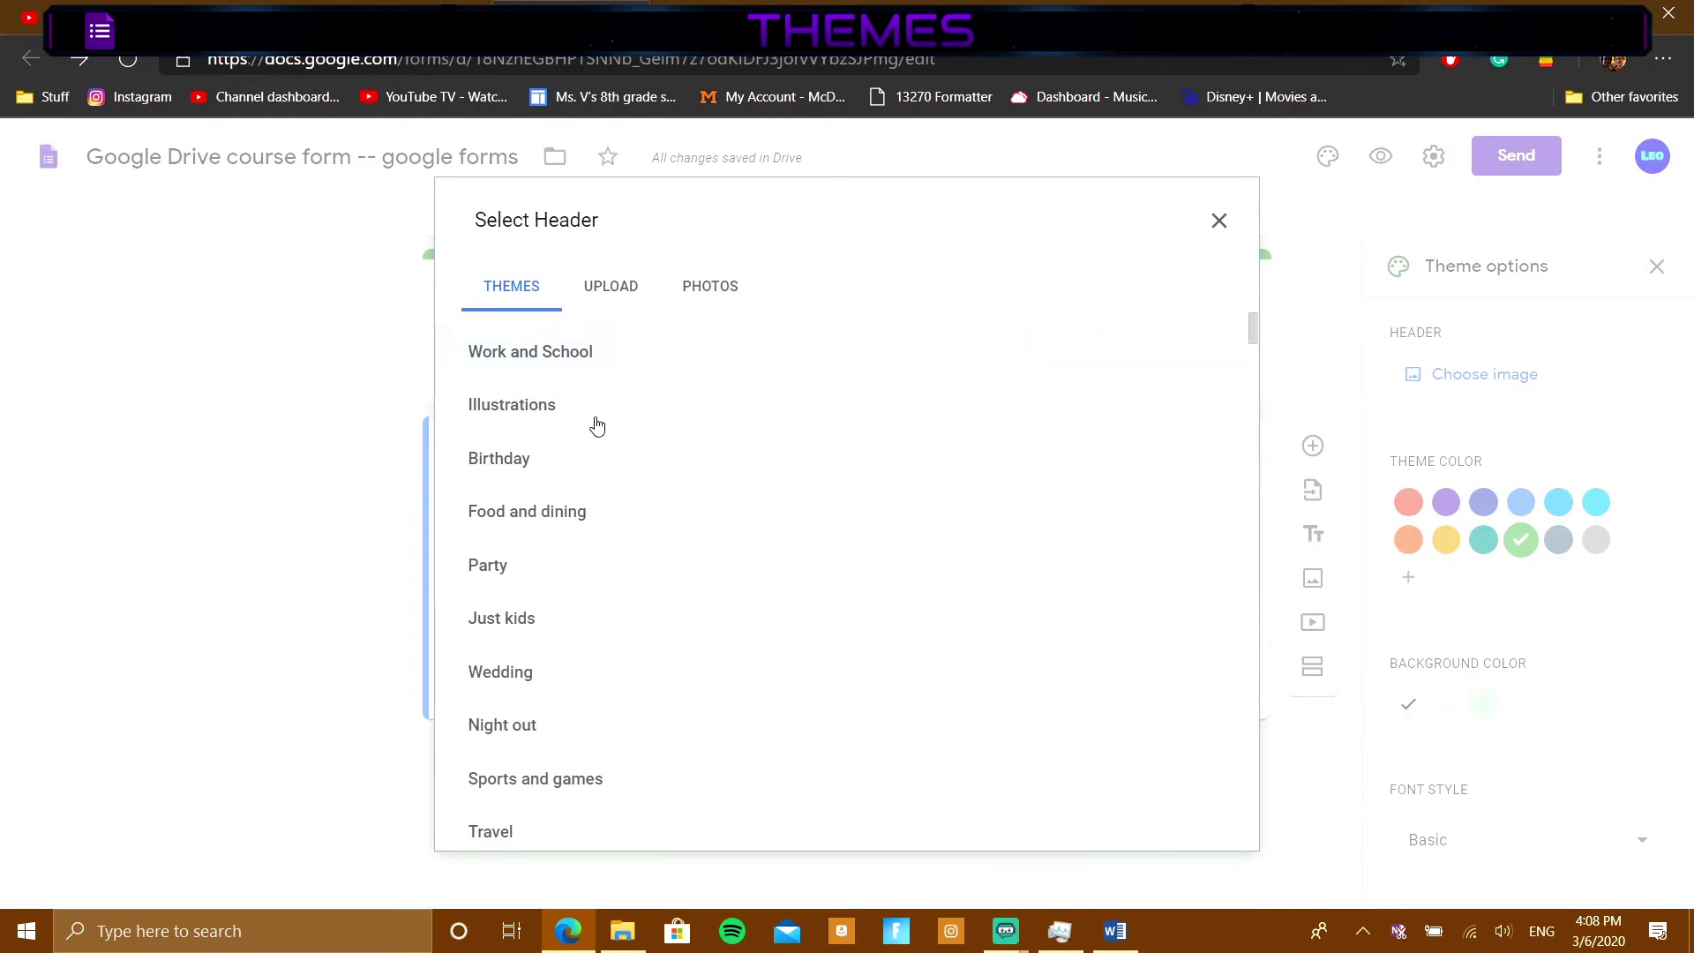
left_click(586, 459)
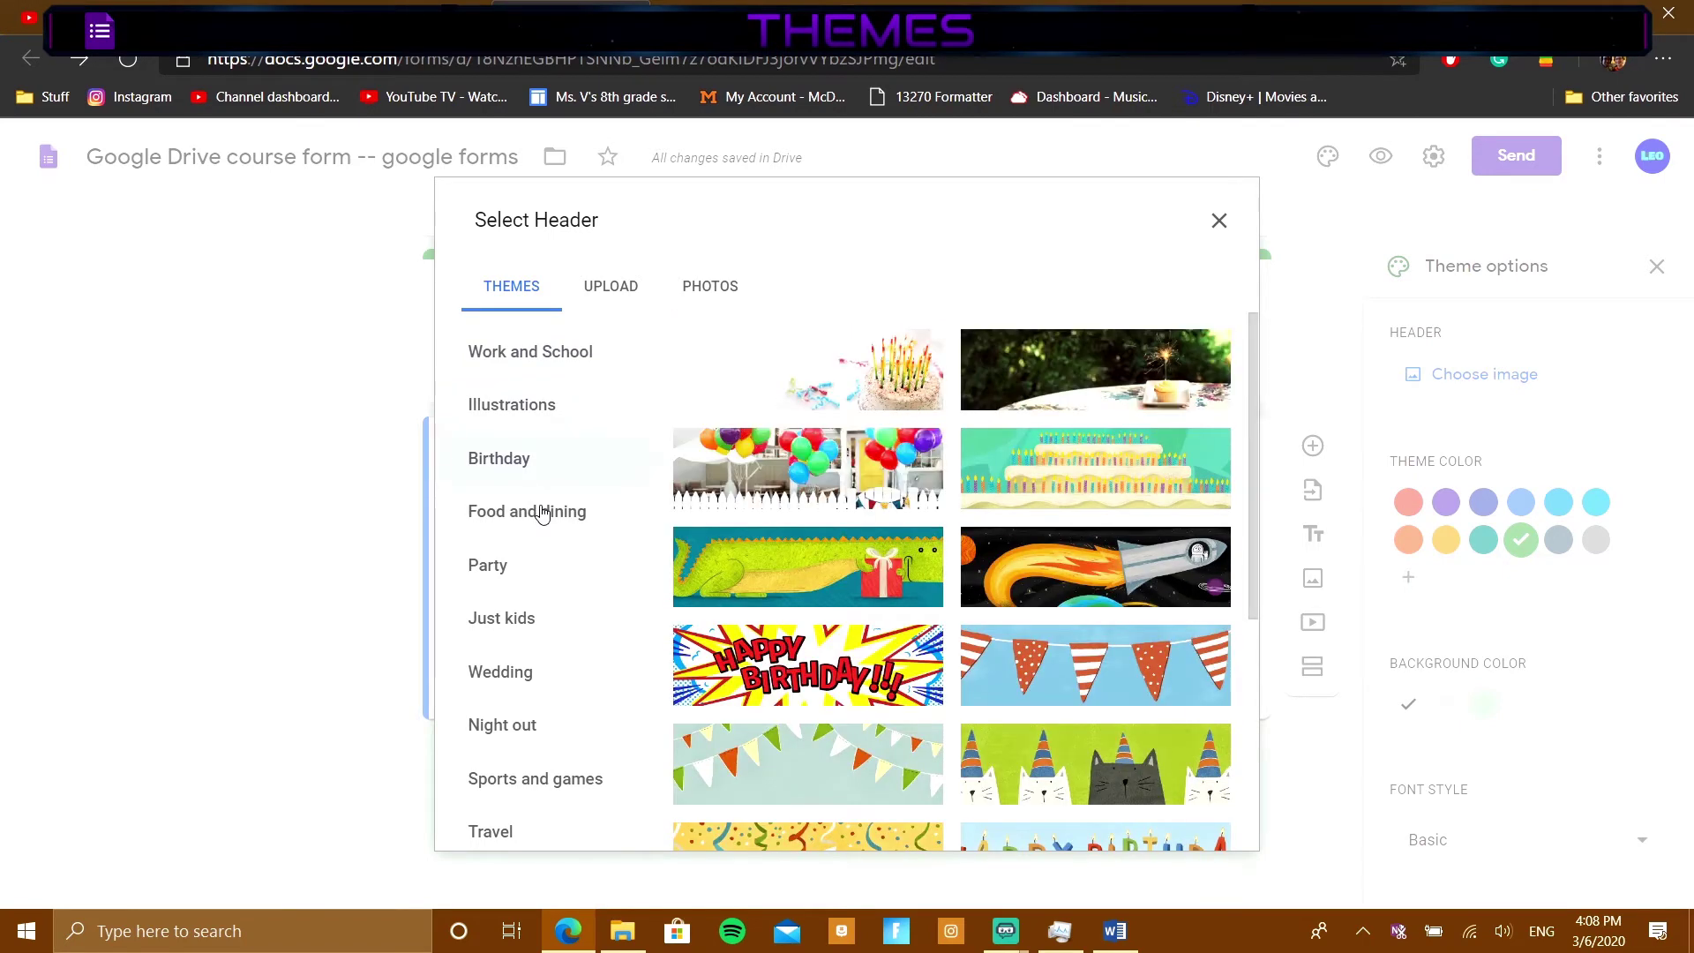
left_click(542, 514)
left_click(556, 586)
left_click(570, 635)
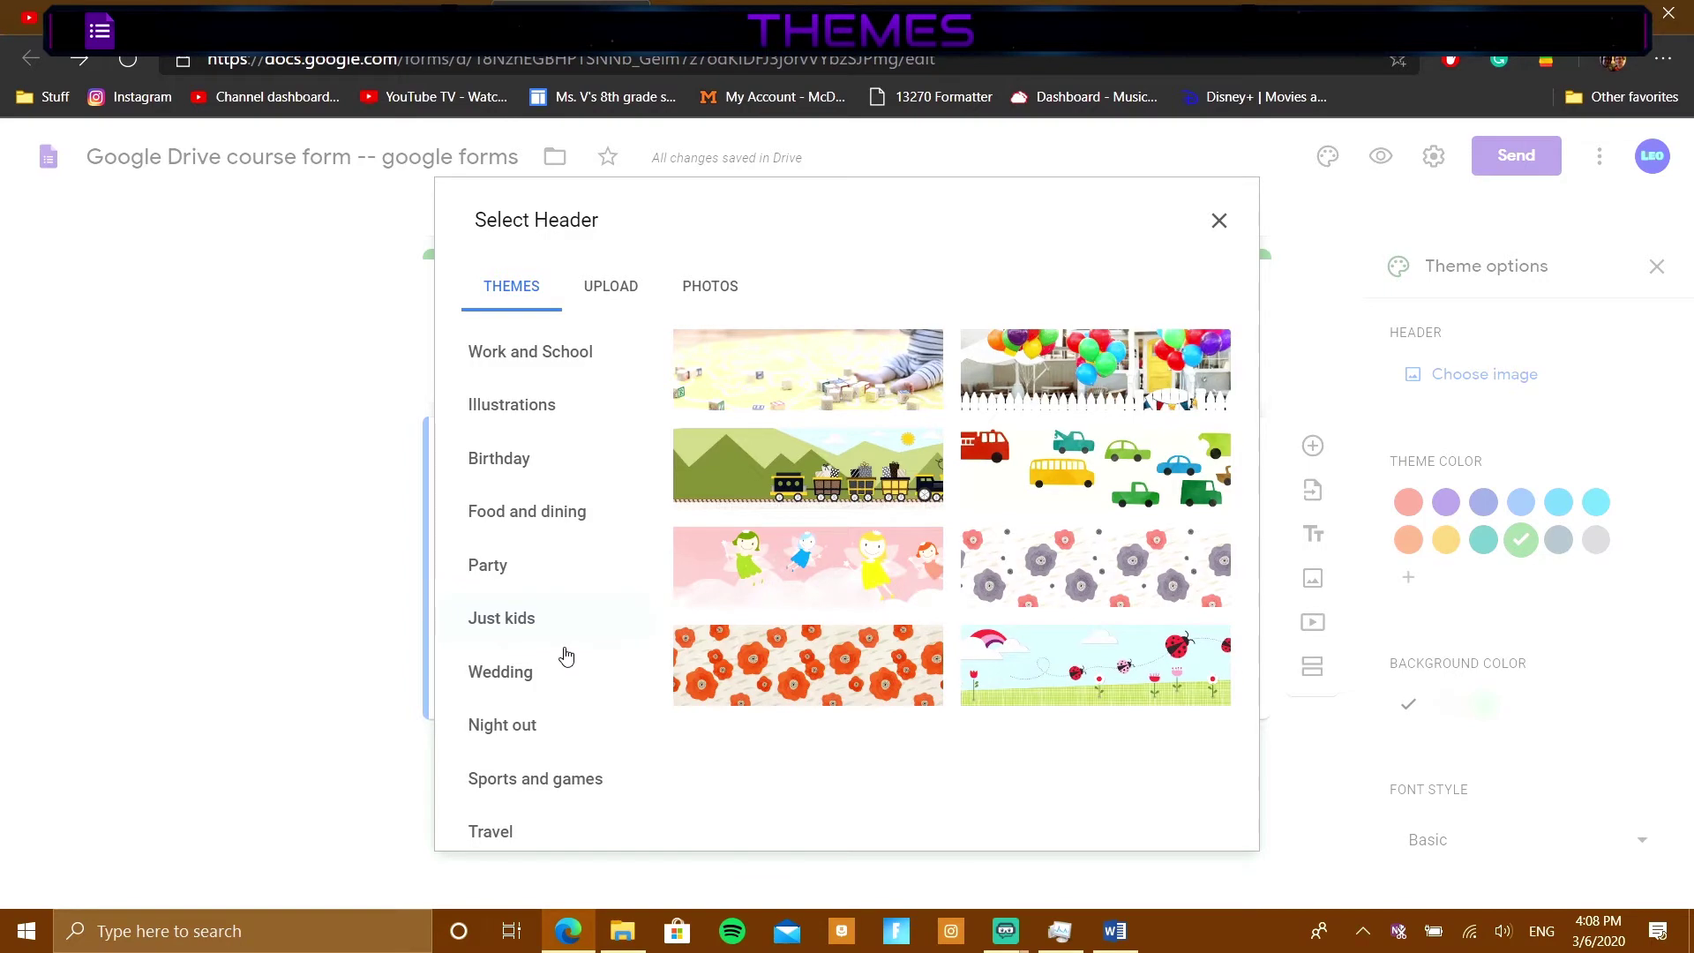
left_click(565, 655)
left_click(532, 728)
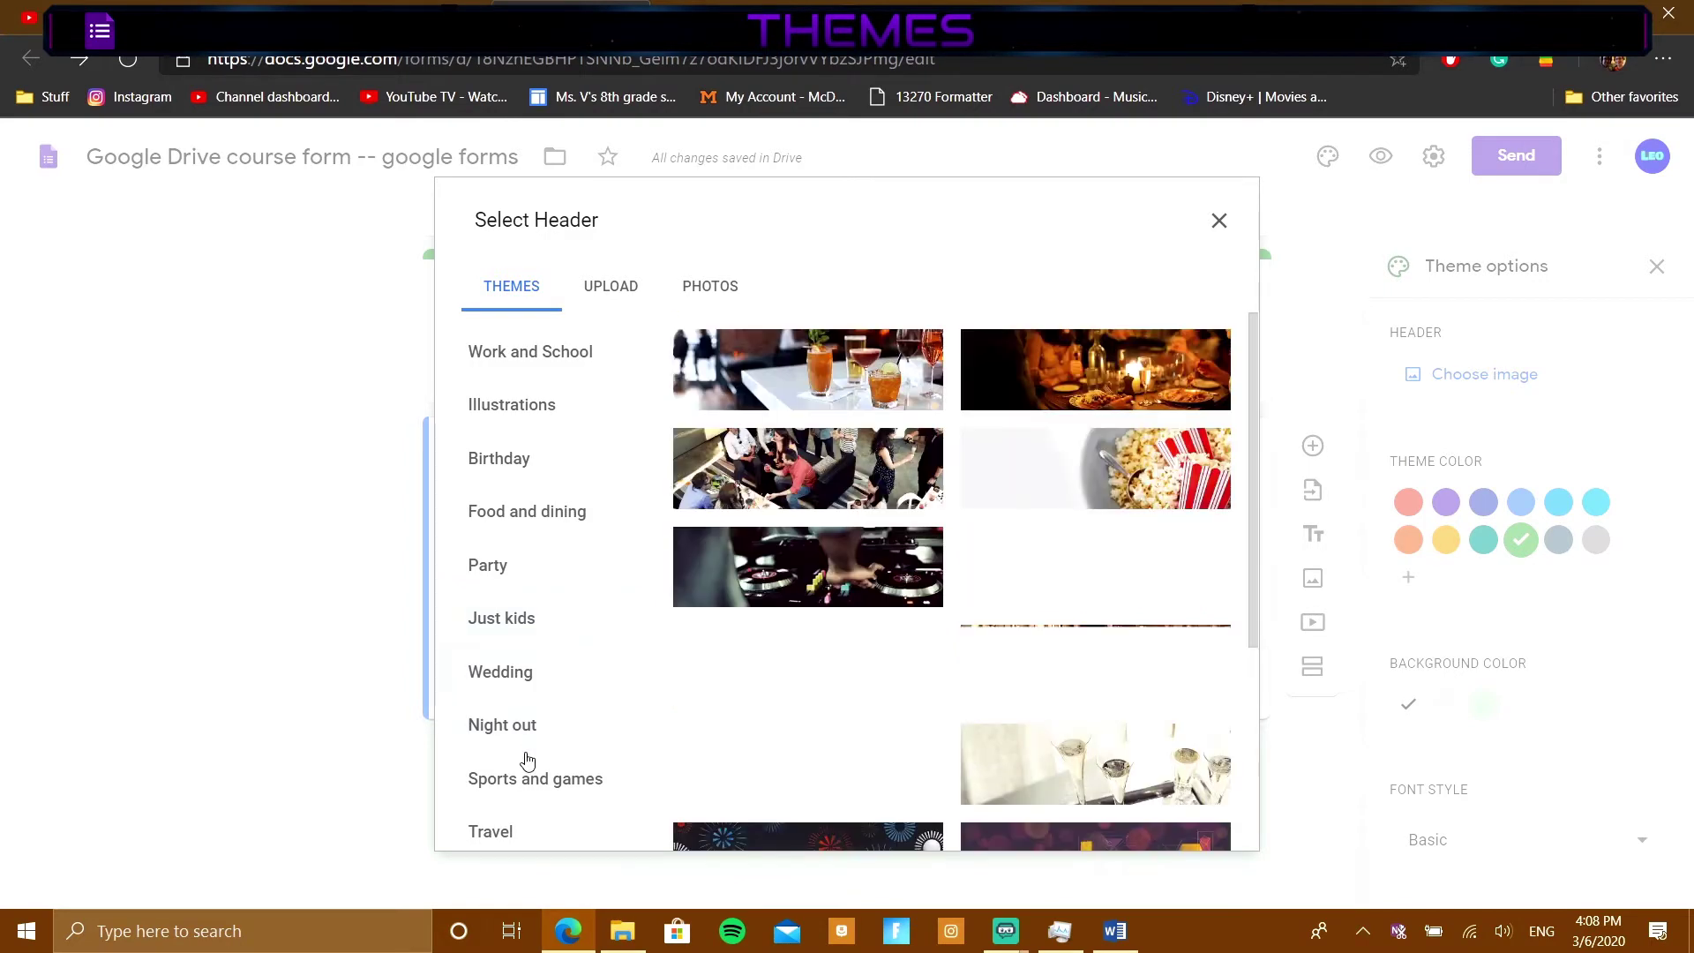
left_click(491, 824)
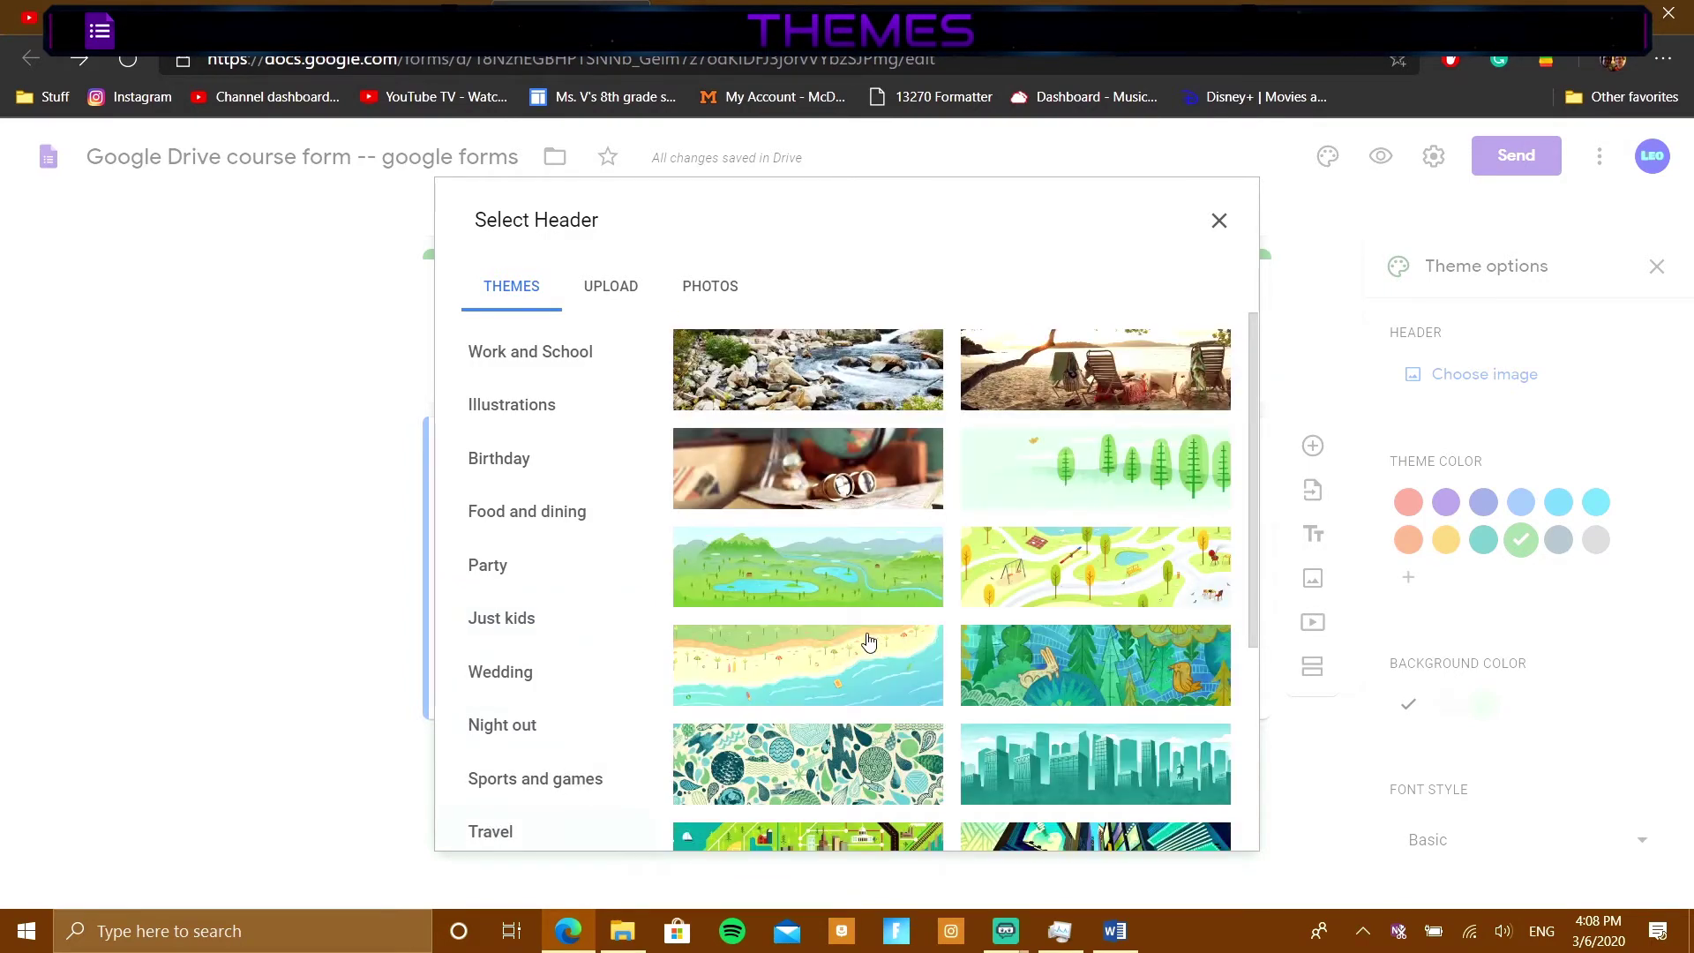
scroll(869, 641, "down", 5)
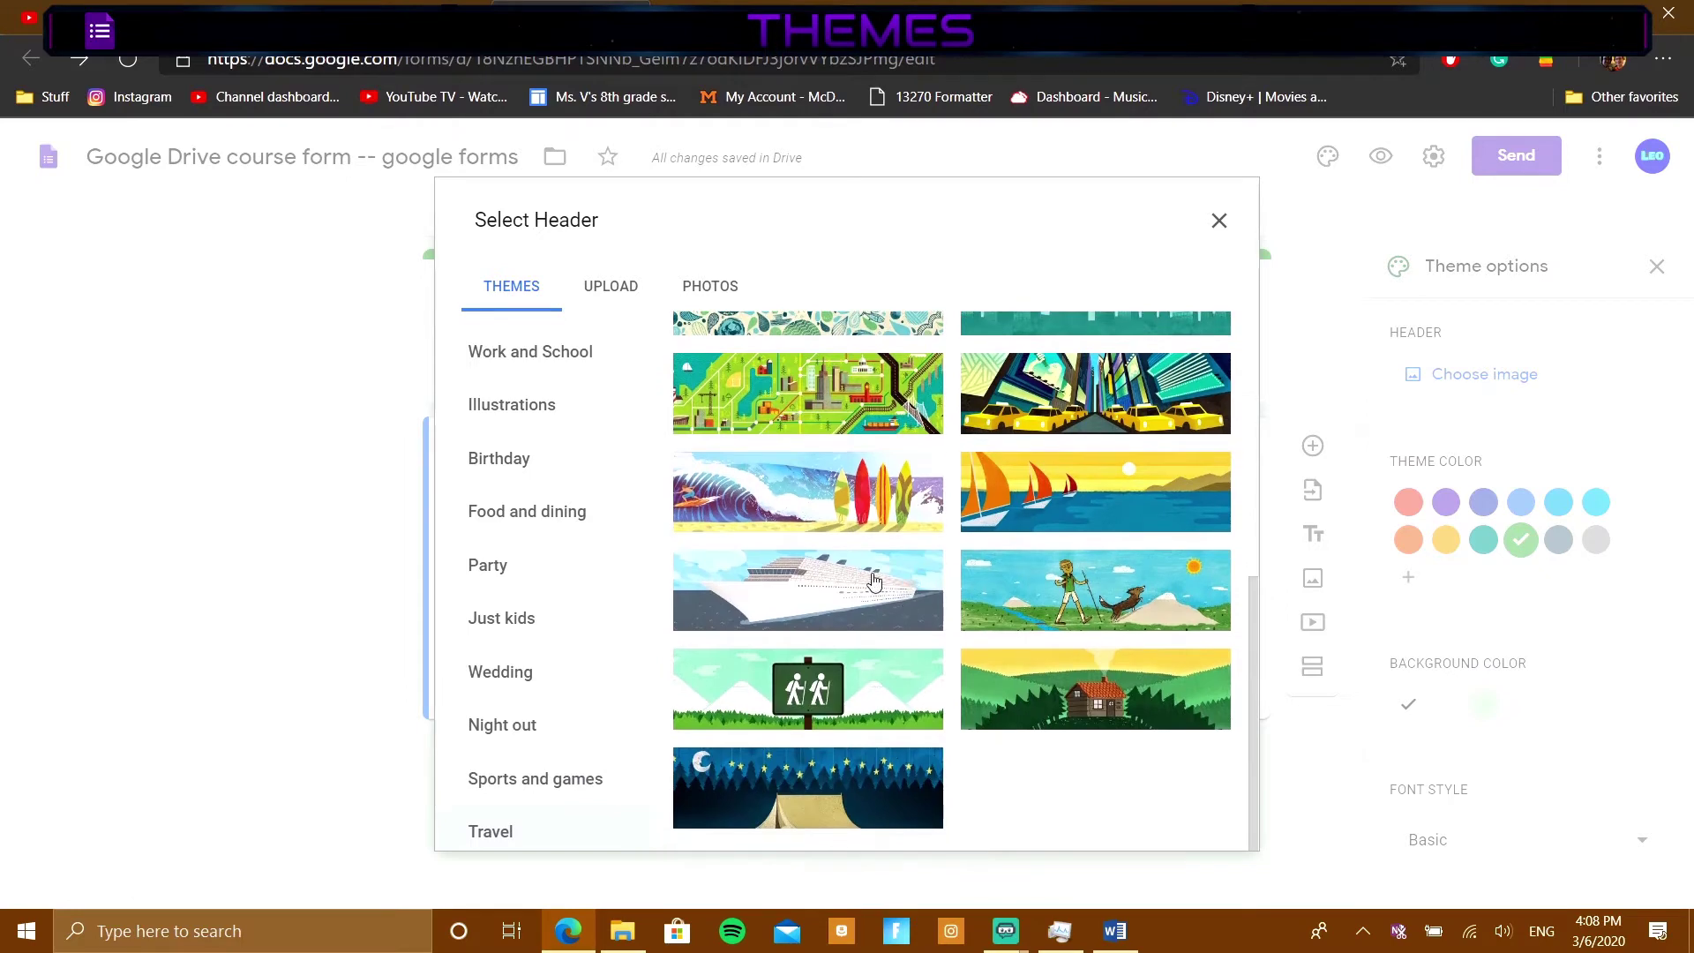
left_click(873, 580)
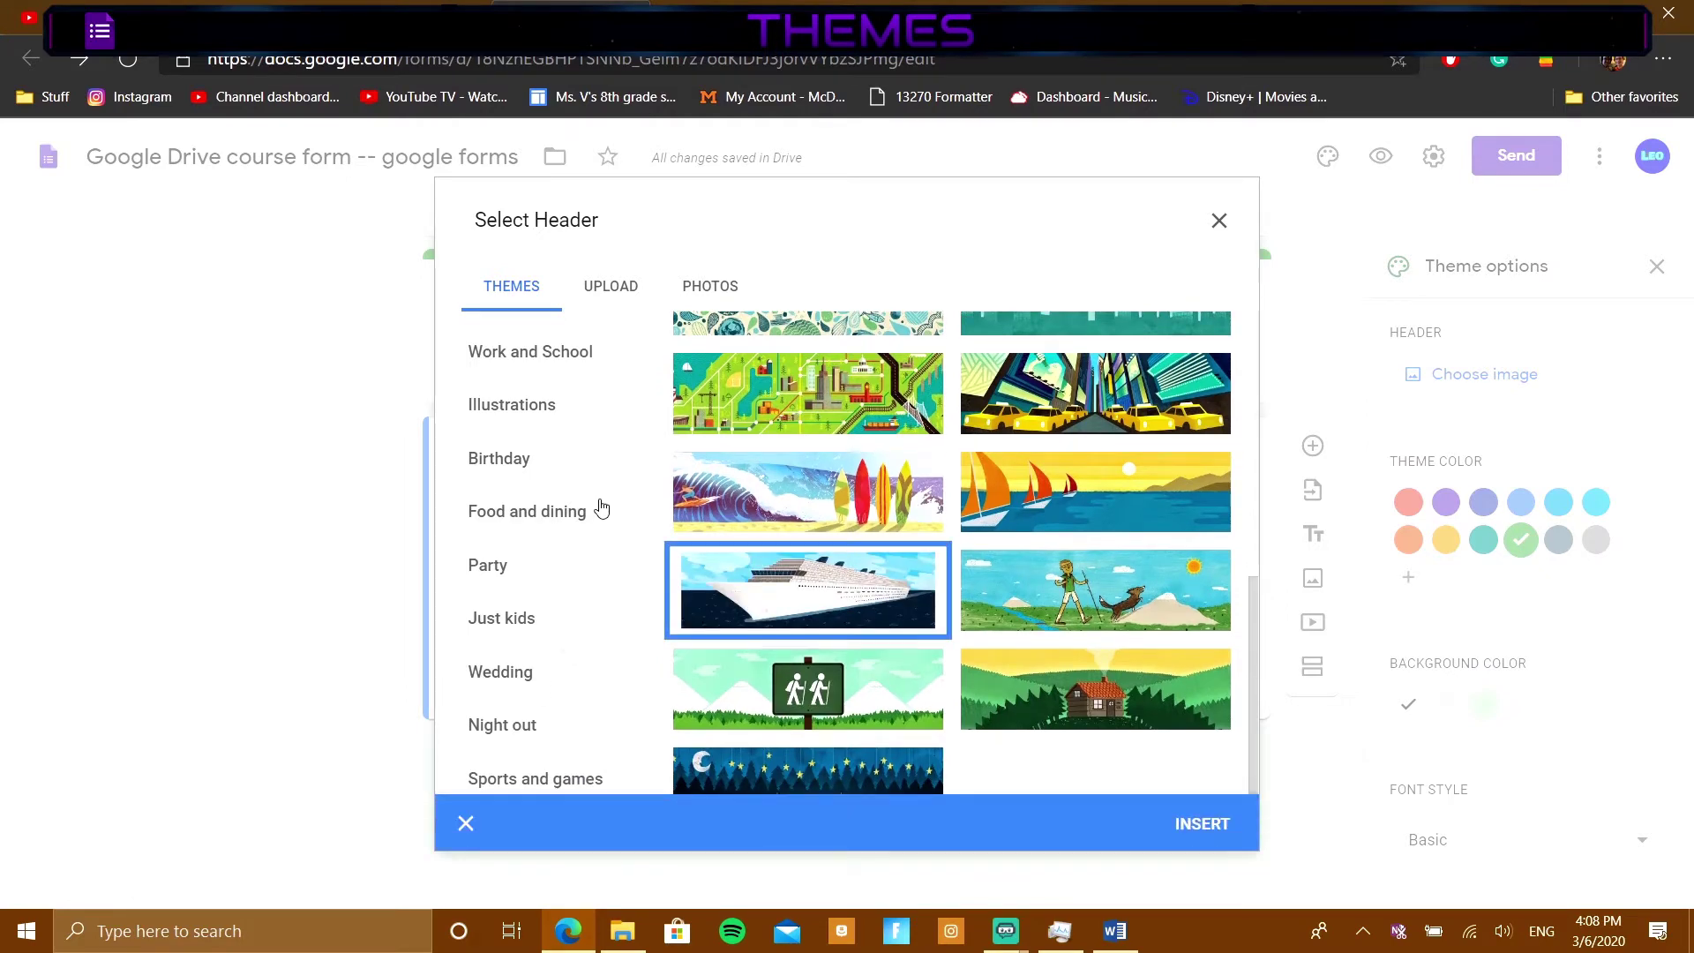
Step: Browse the Work and School header pictures and insert the colorful candy image as the form's header
left_click(559, 396)
left_click(584, 360)
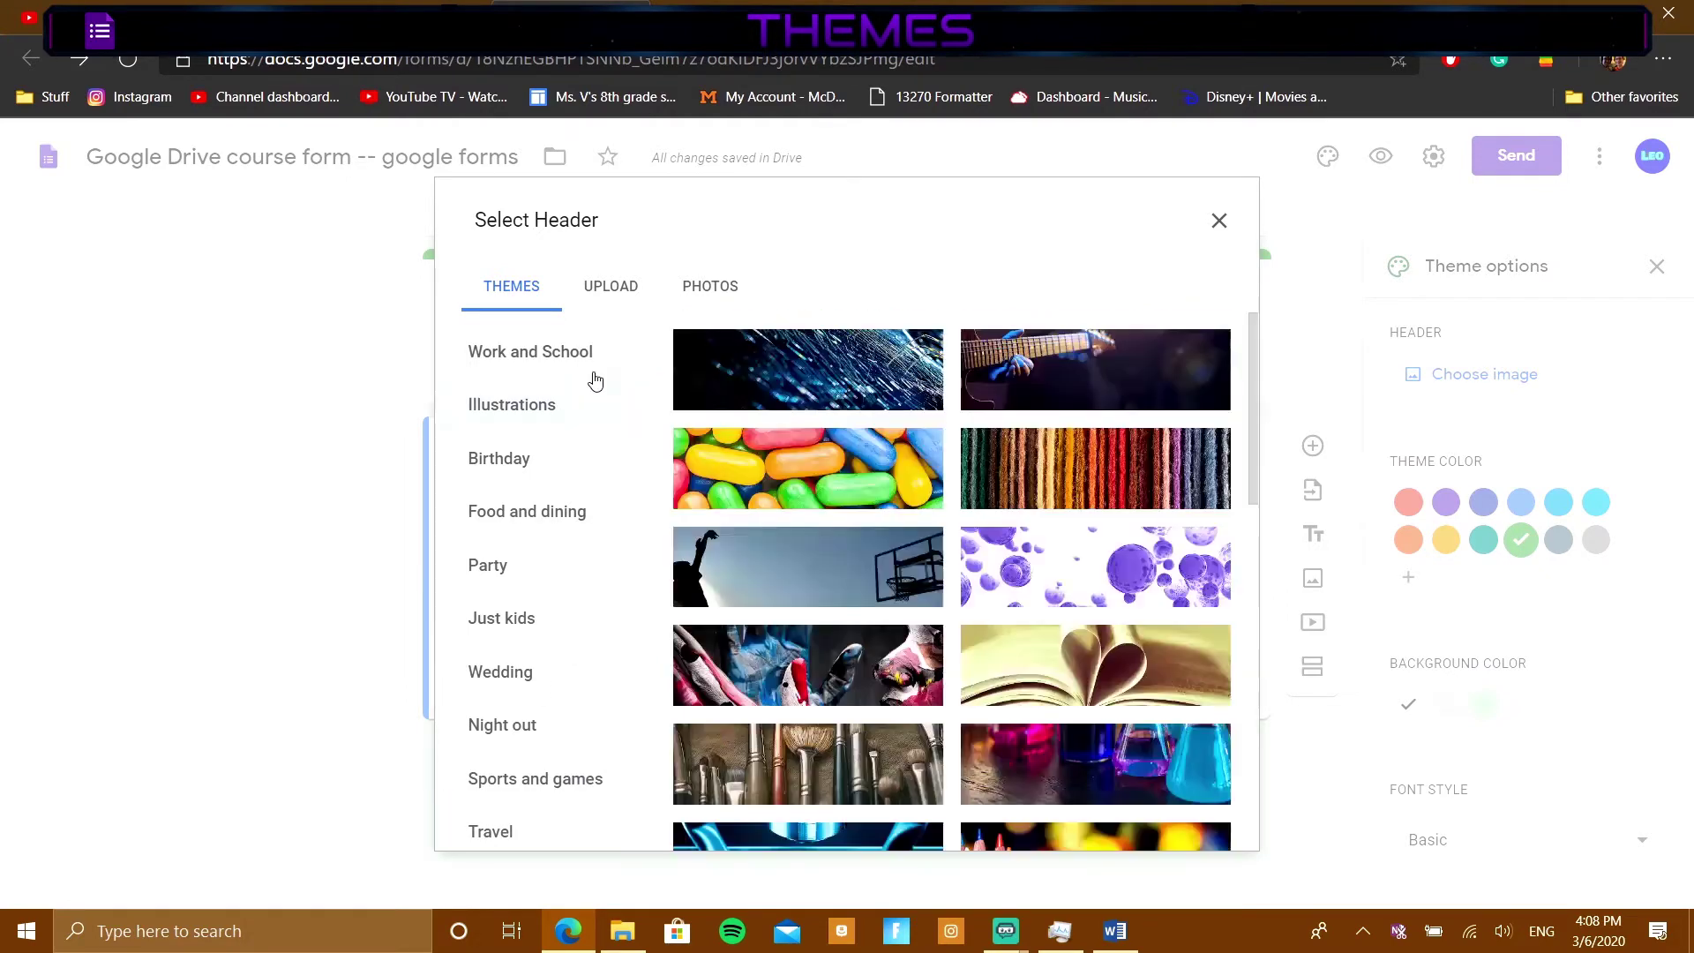
scroll(979, 508, "down", 10)
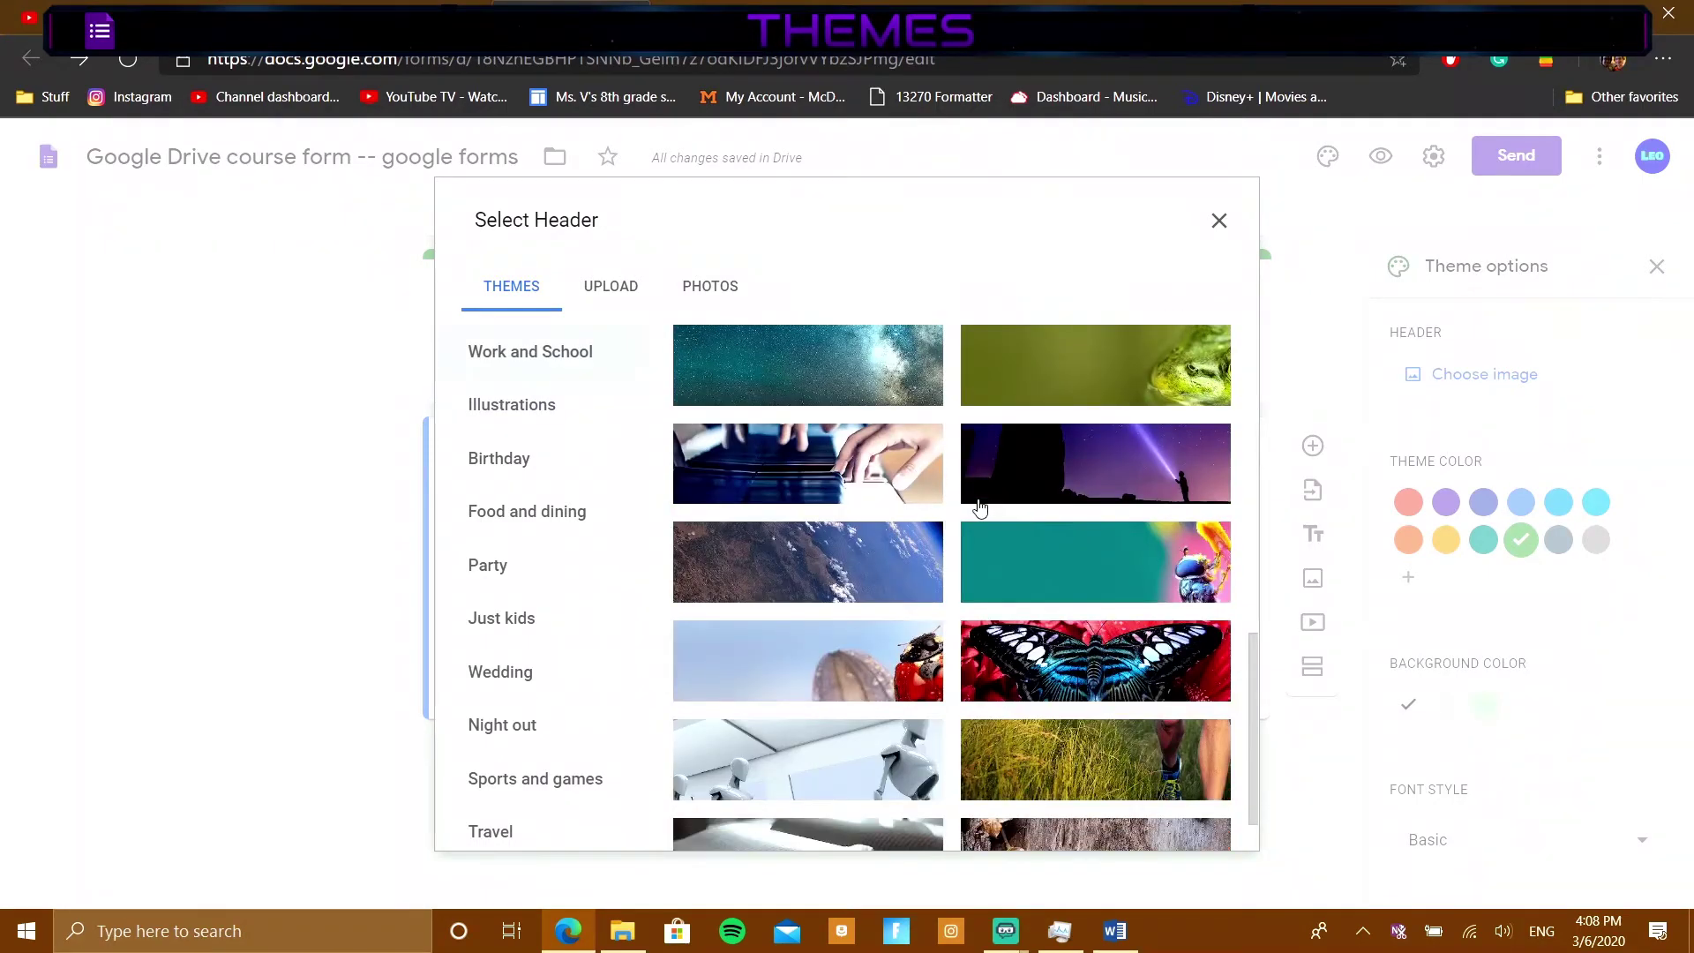
scroll(1039, 654, "down", 3)
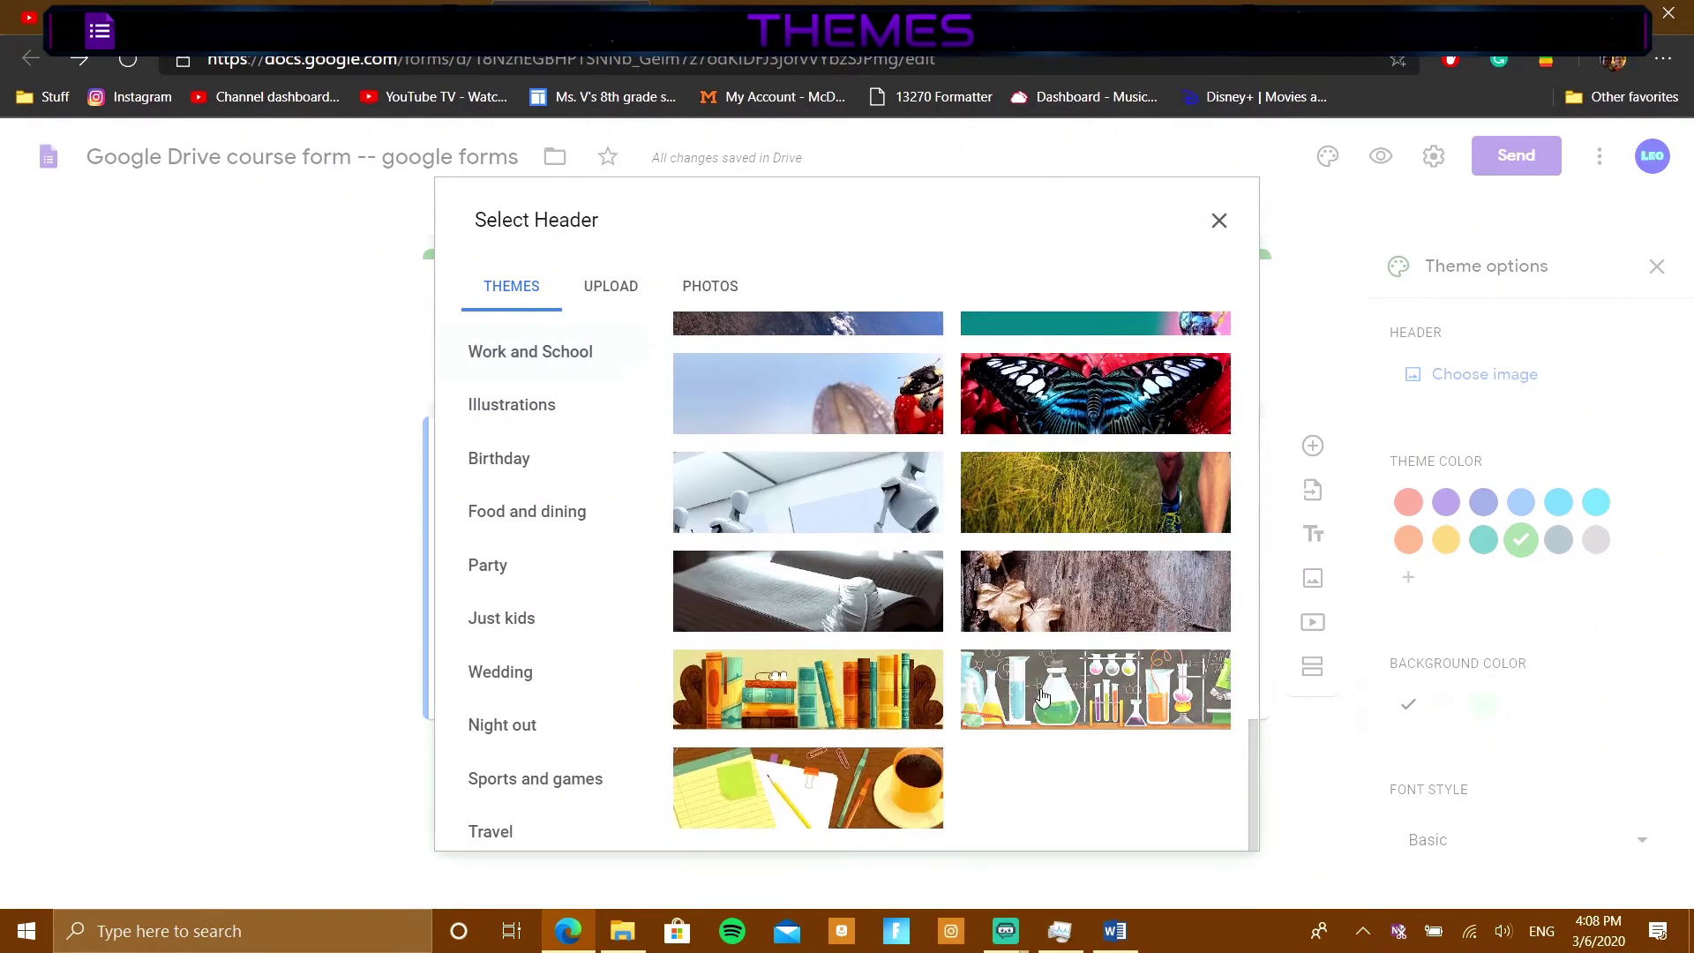
scroll(1041, 697, "up", 4)
scroll(1041, 697, "up", 4)
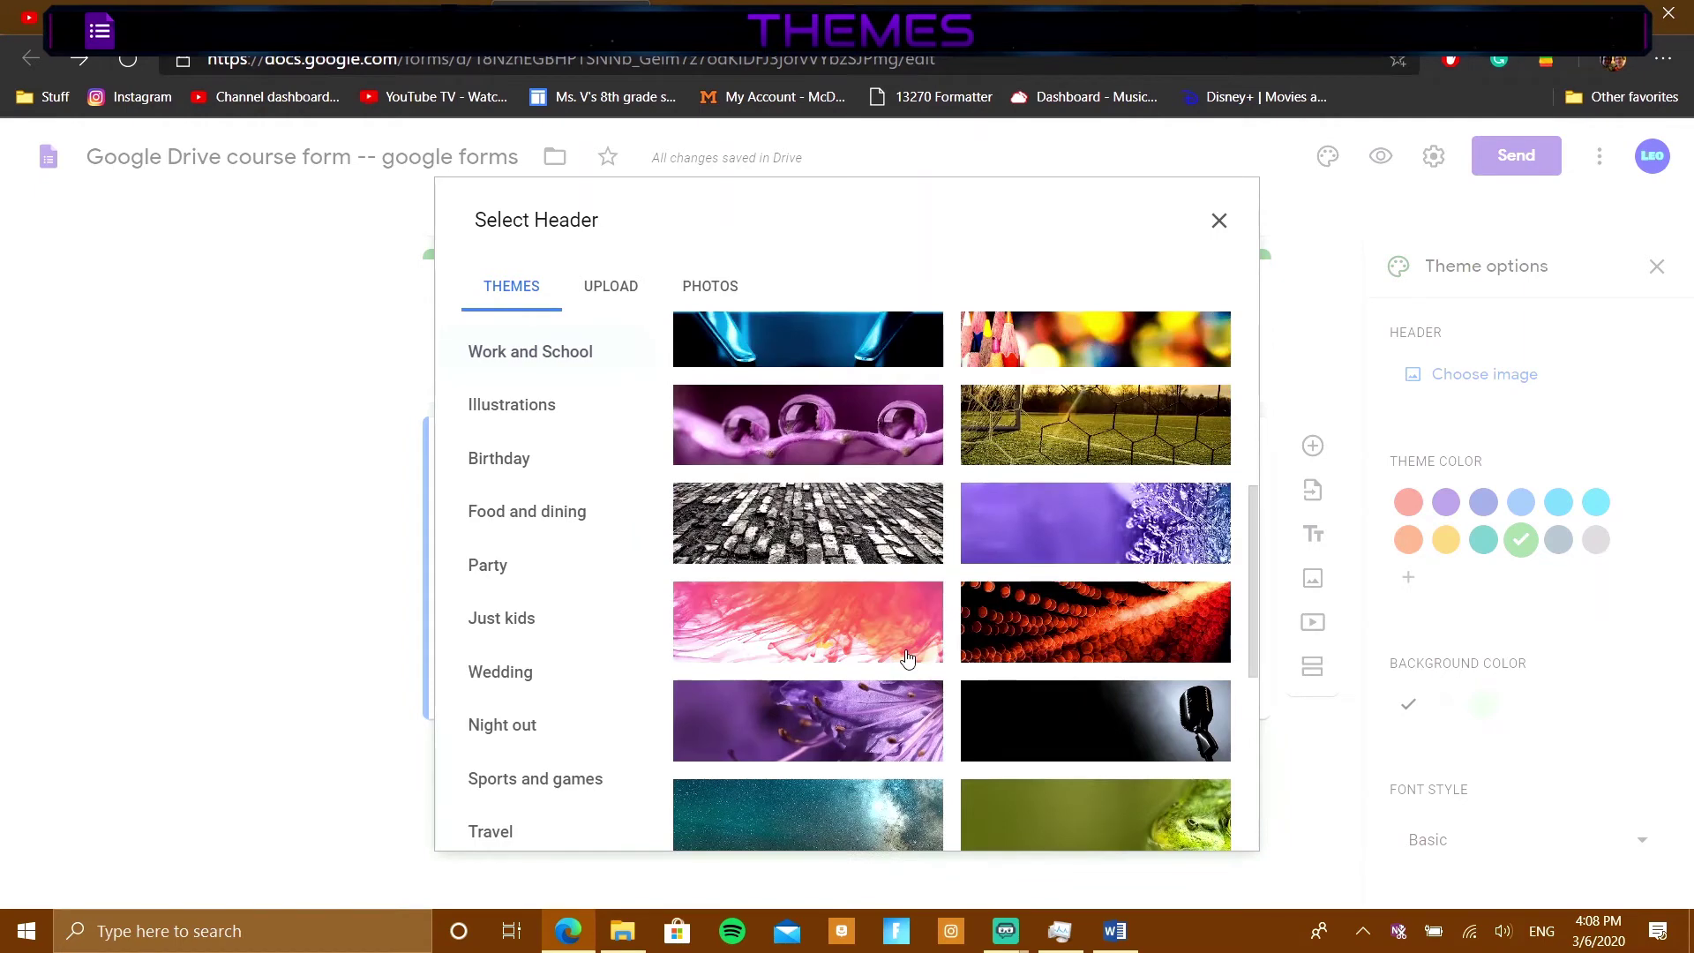
scroll(989, 657, "up", 5)
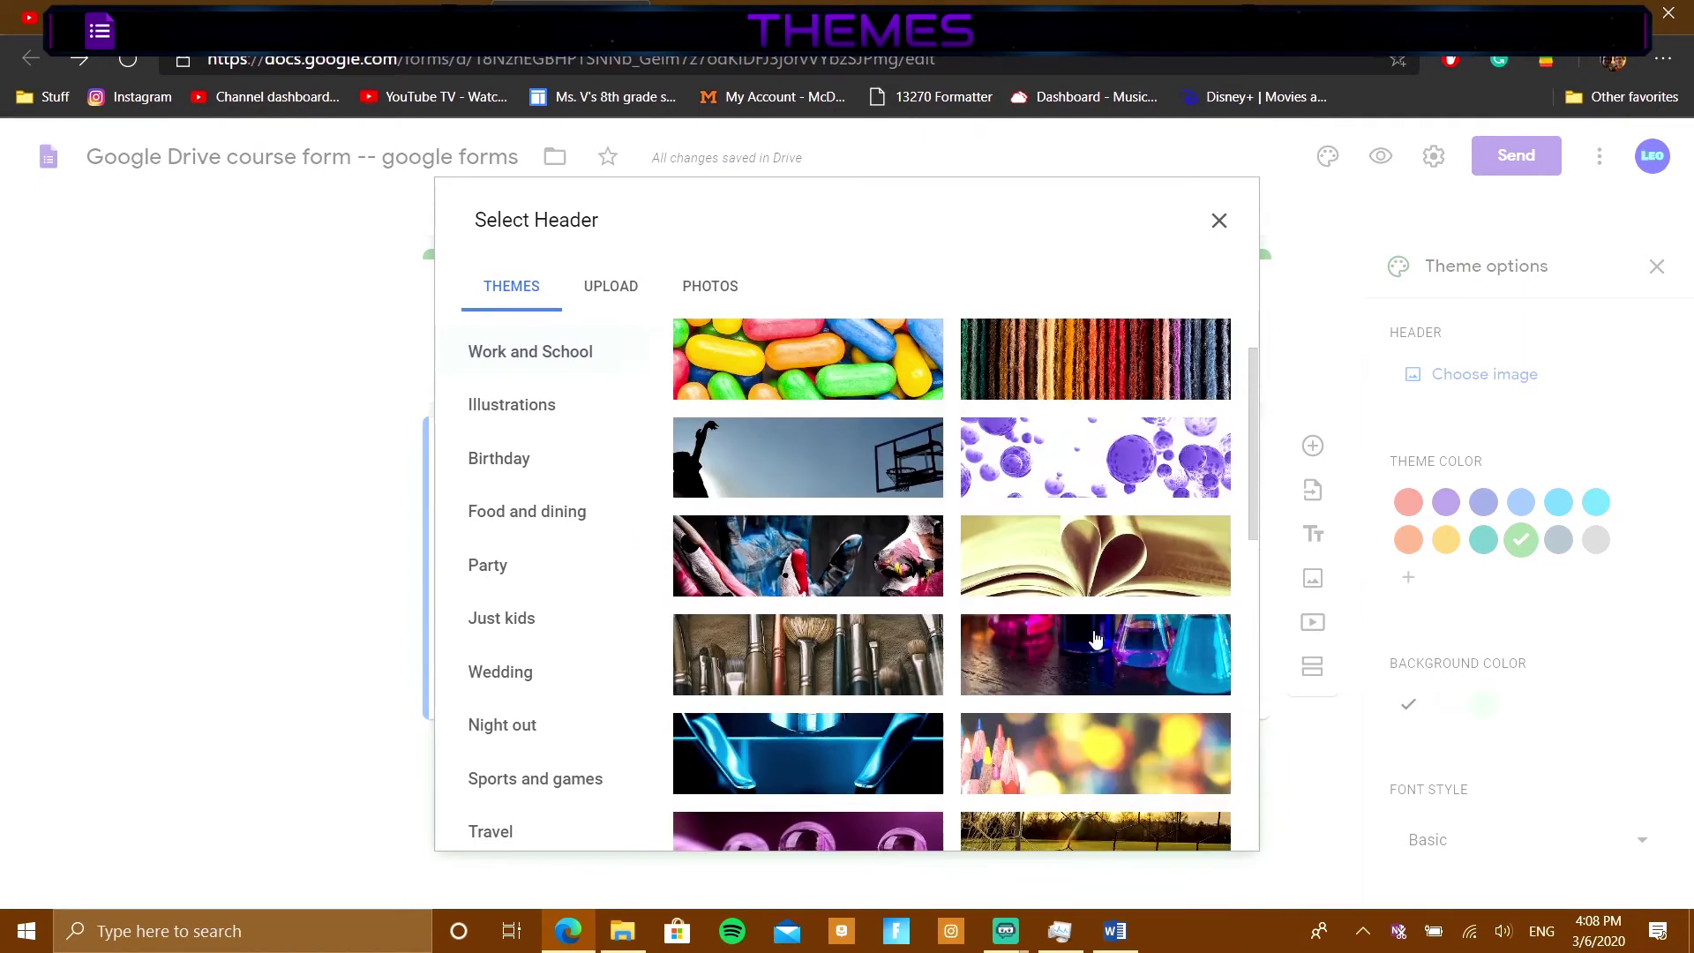
scroll(867, 608, "up", 1)
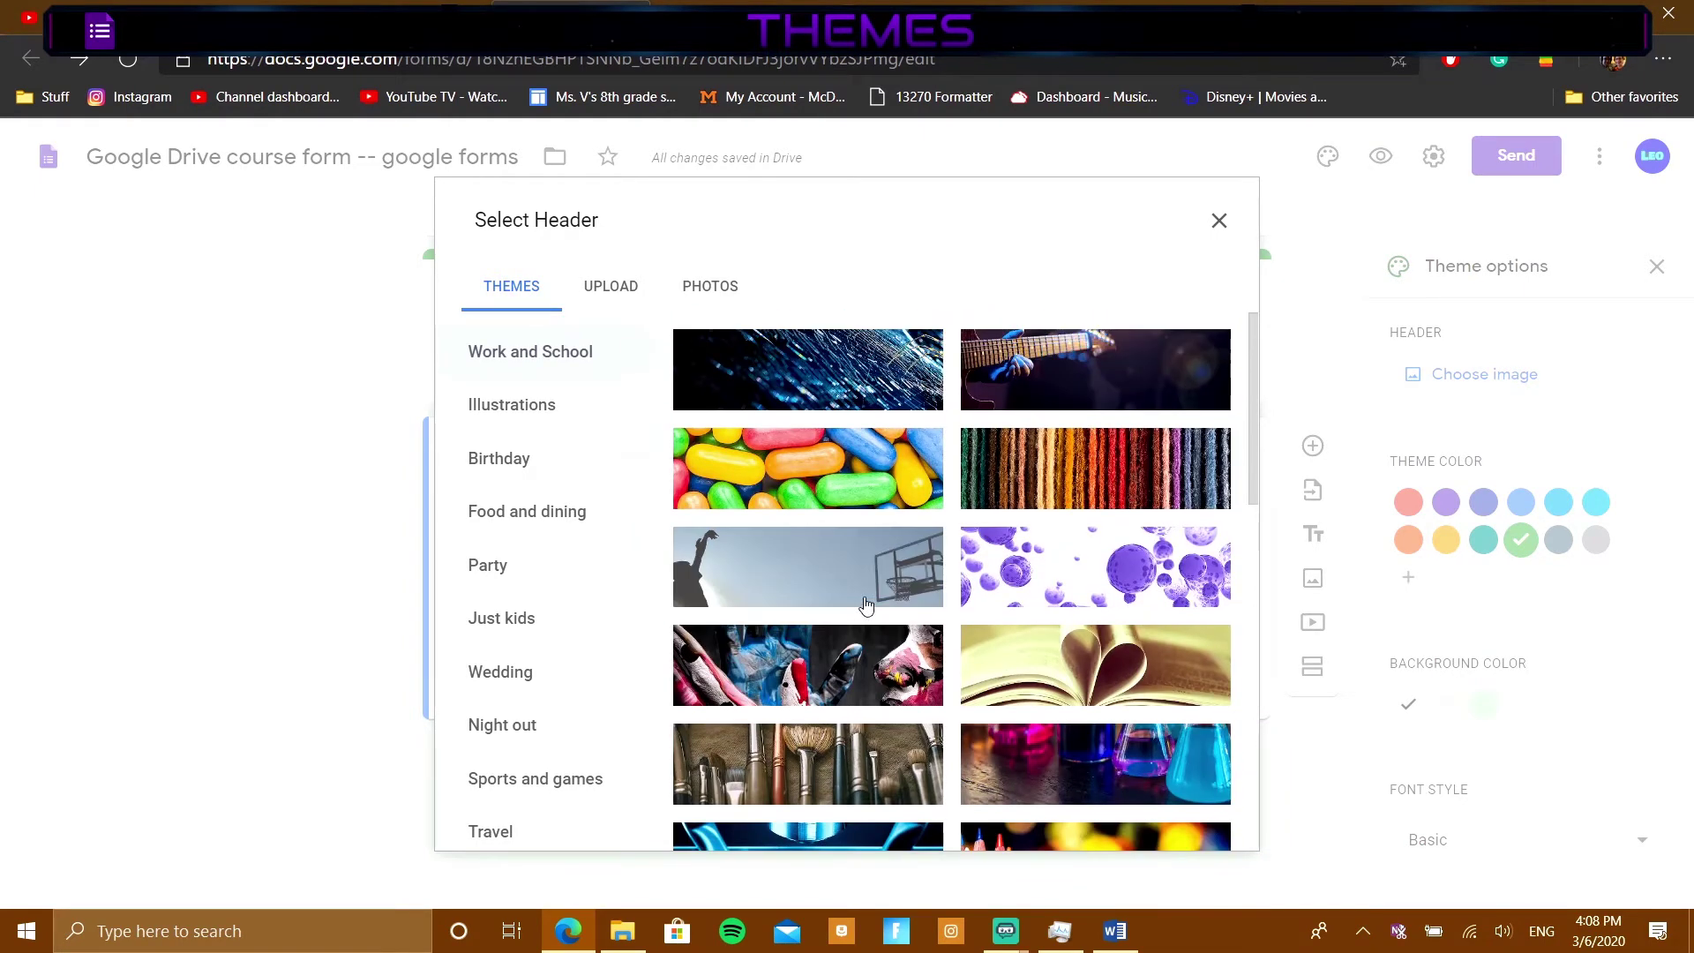
left_click(926, 494)
left_click(1196, 827)
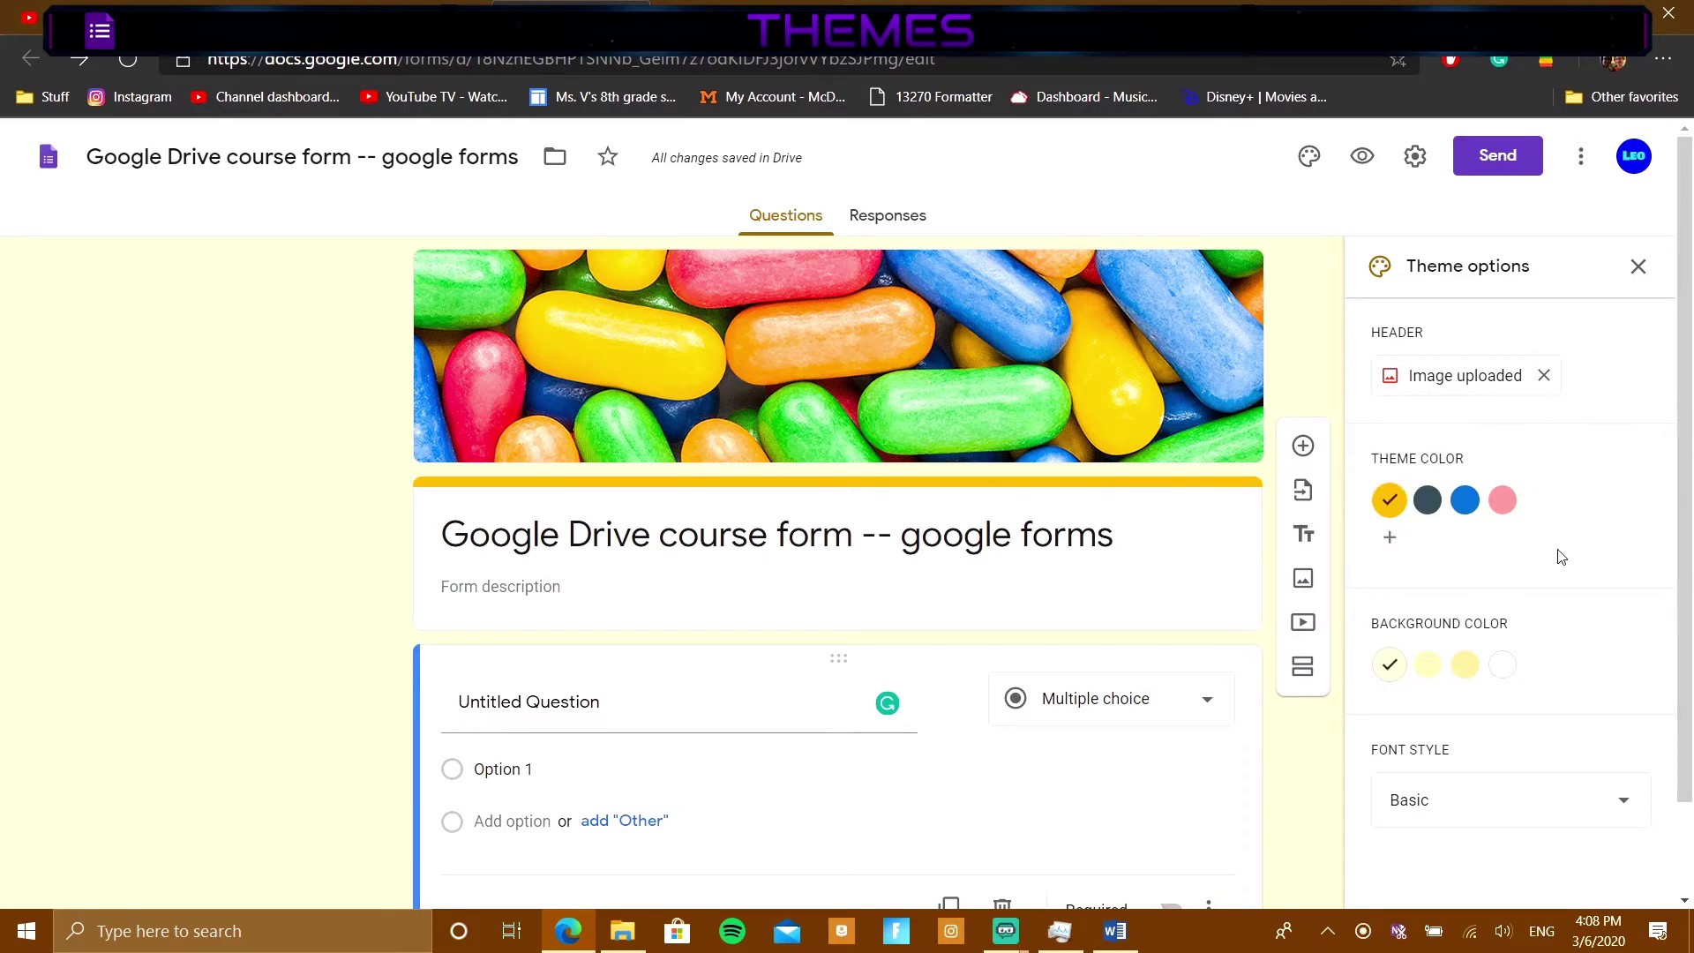
Step: Set the form's background color to the dark yellow shade, comparing it with the medium shade
left_click(1467, 669)
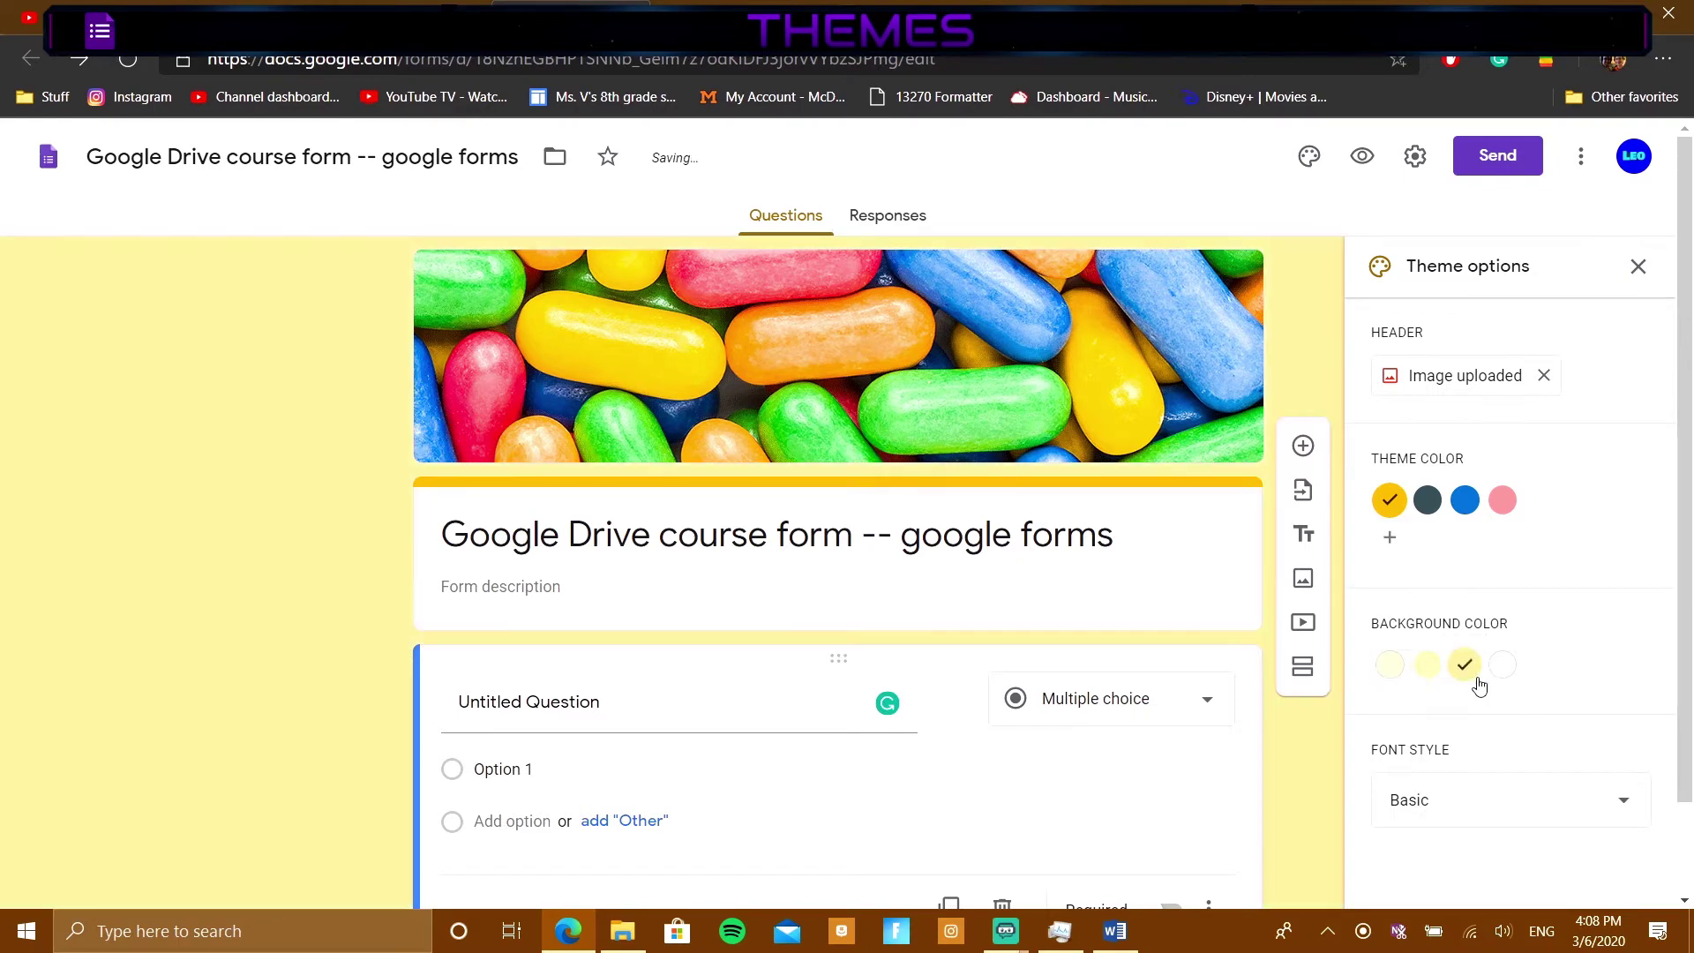
left_click(1425, 666)
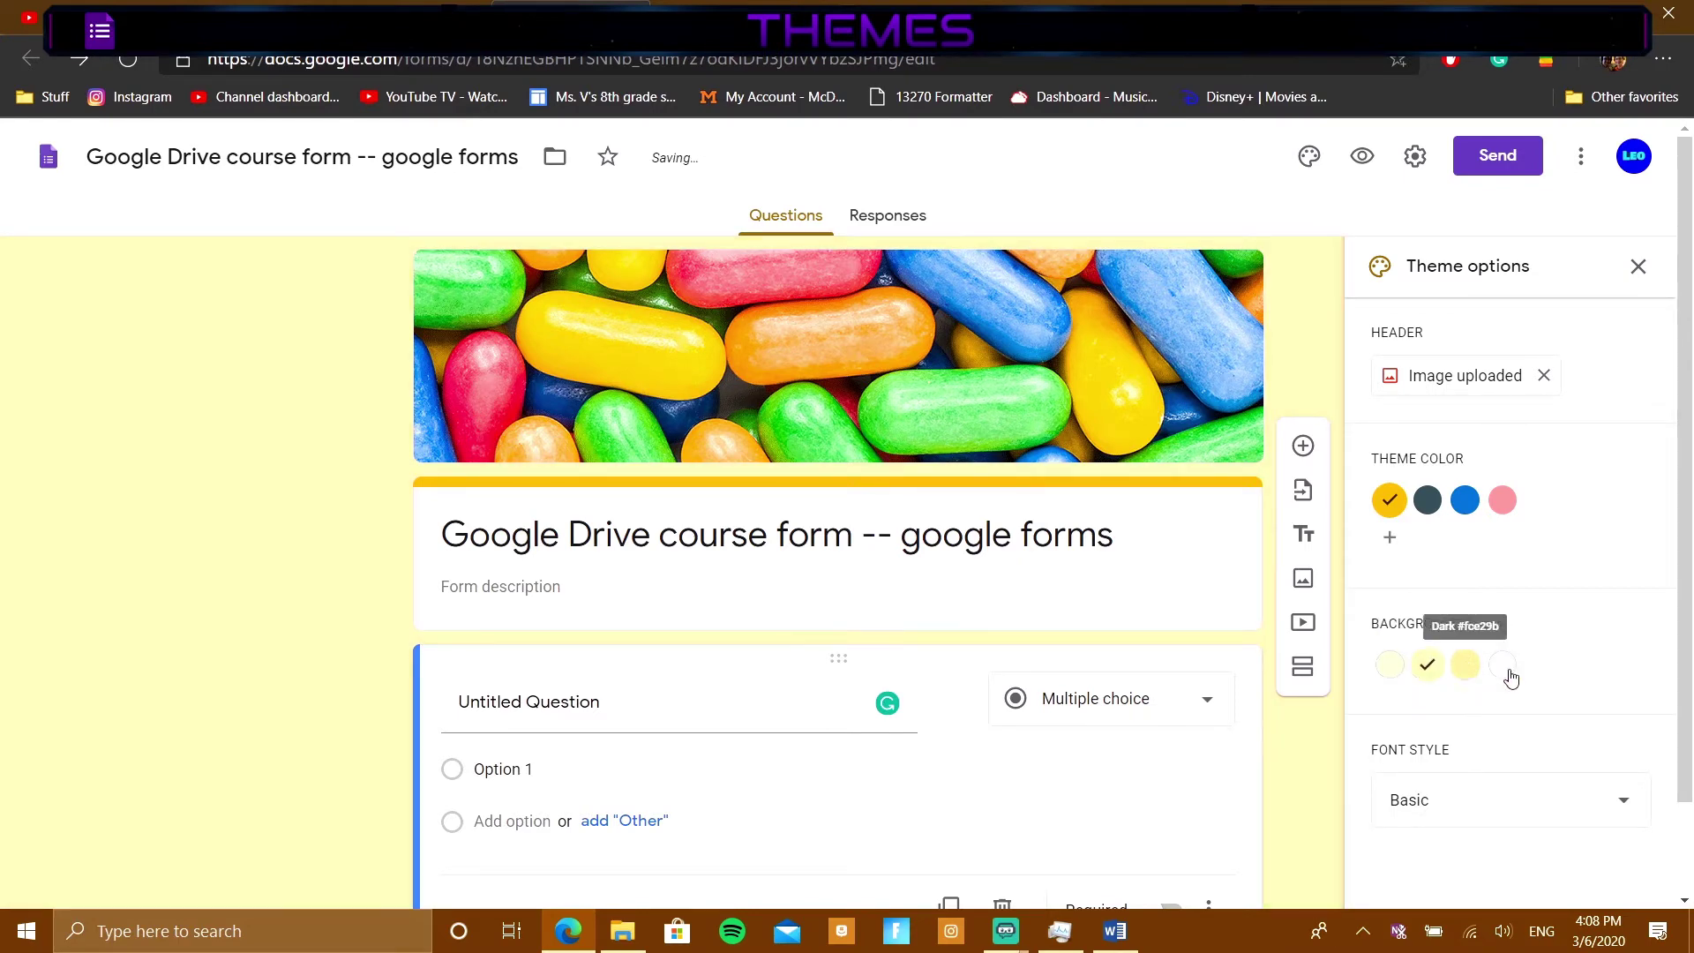
left_click(1461, 669)
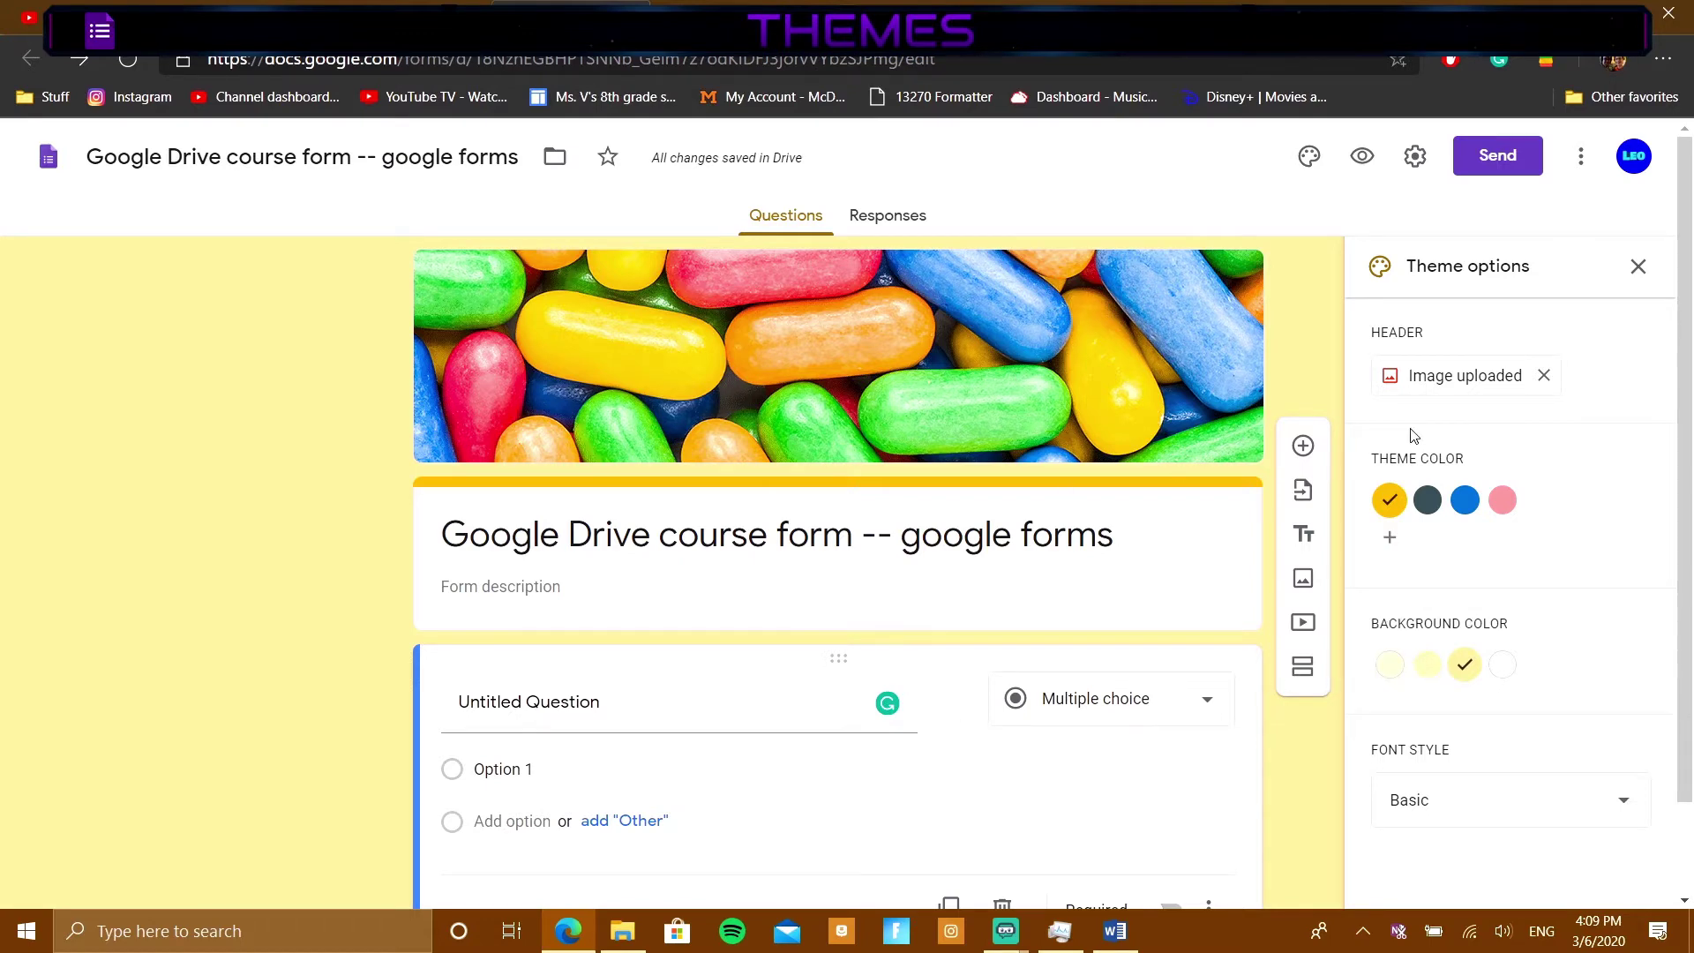
Step: Try the Decorative font style on the form, and return the font style to Basic
scroll(1455, 587, "down", 1)
scroll(1508, 653, "up", 1)
left_click(1513, 807)
left_click(1498, 761)
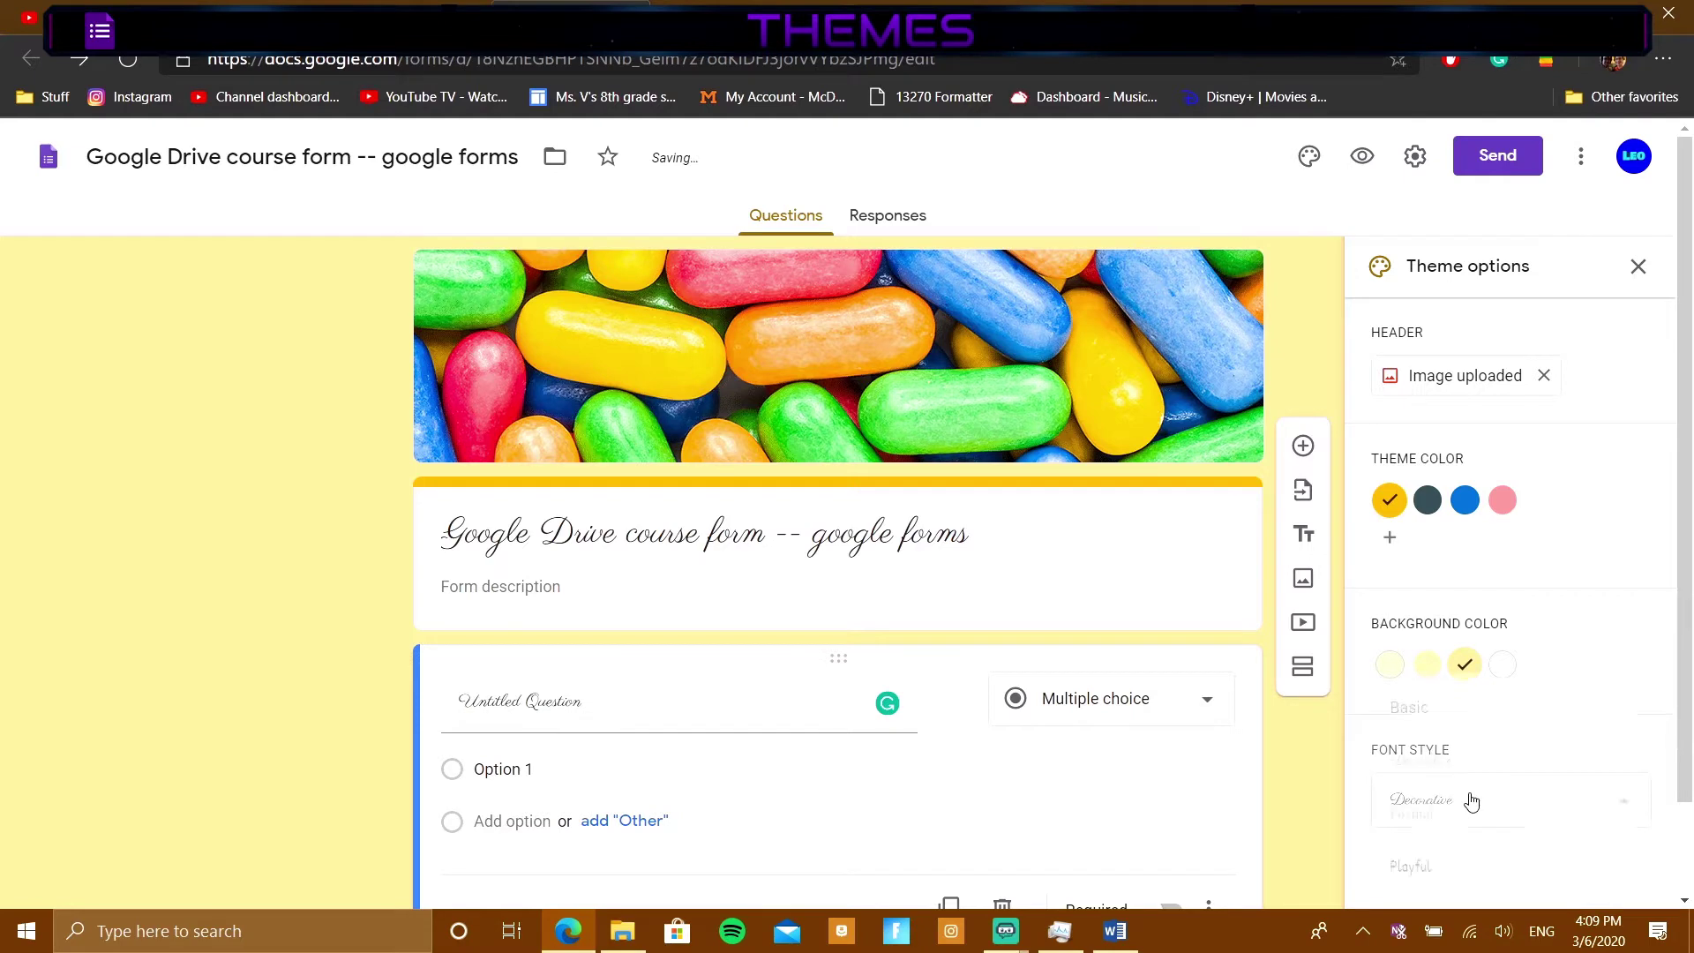
left_click(1463, 710)
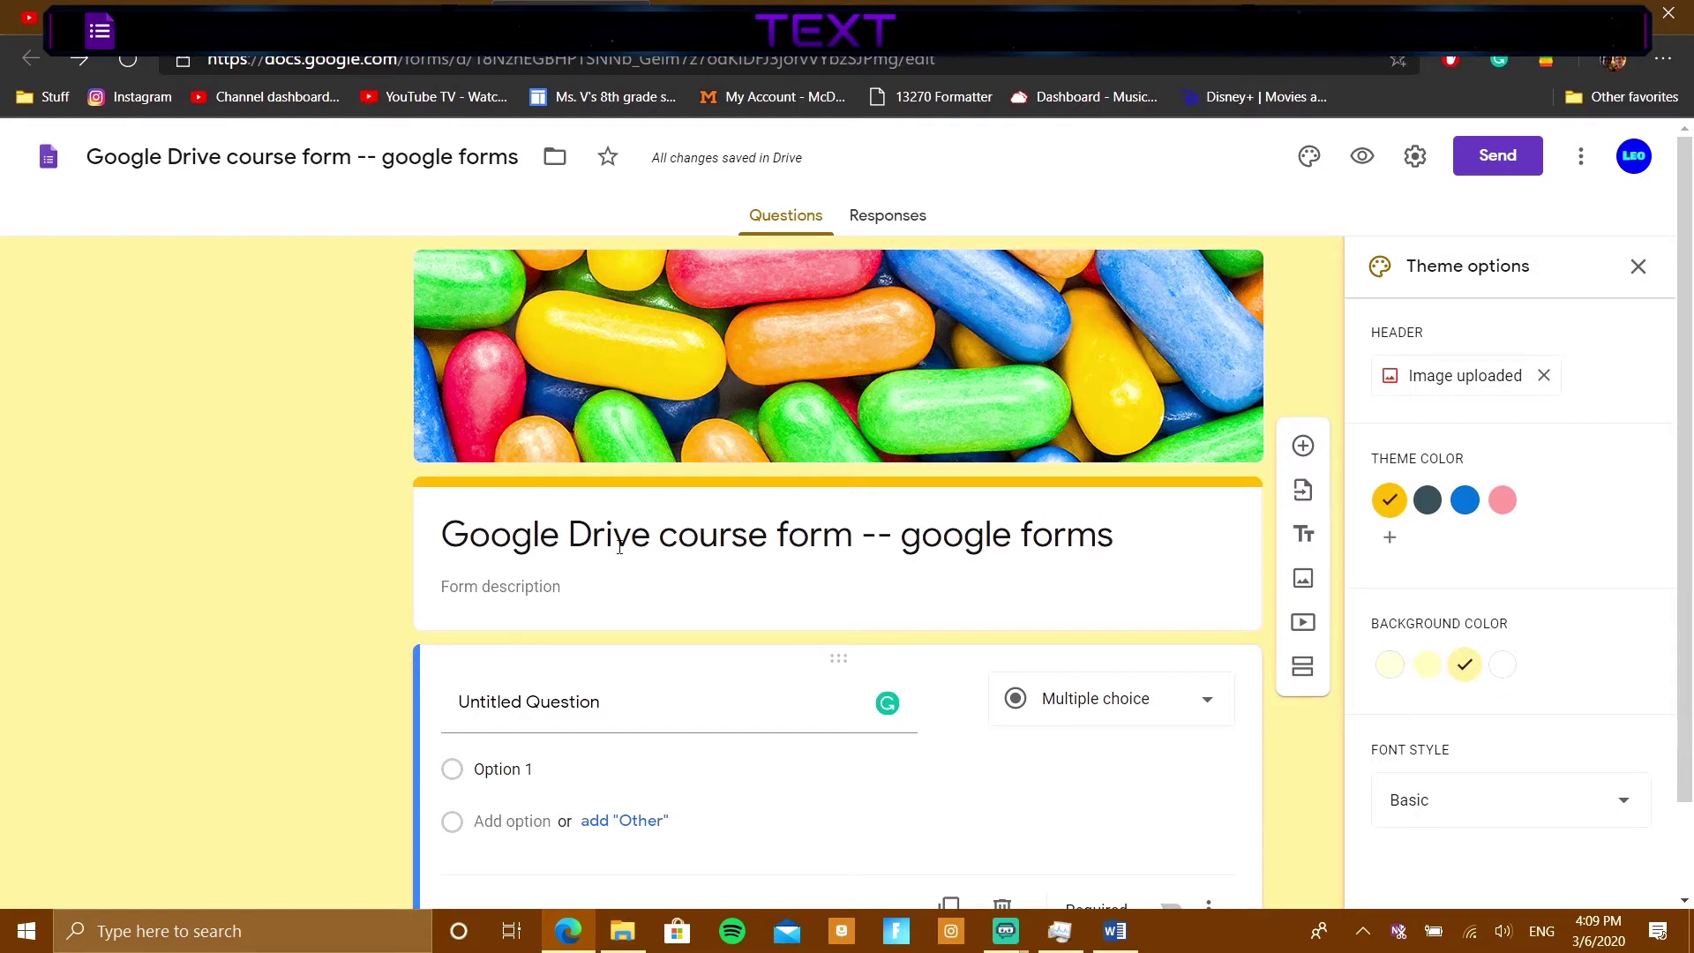
Step: Change the untitled question to a short answer, title it "Text question", and make it required
scroll(447, 491, "down", 1)
left_click(1103, 593)
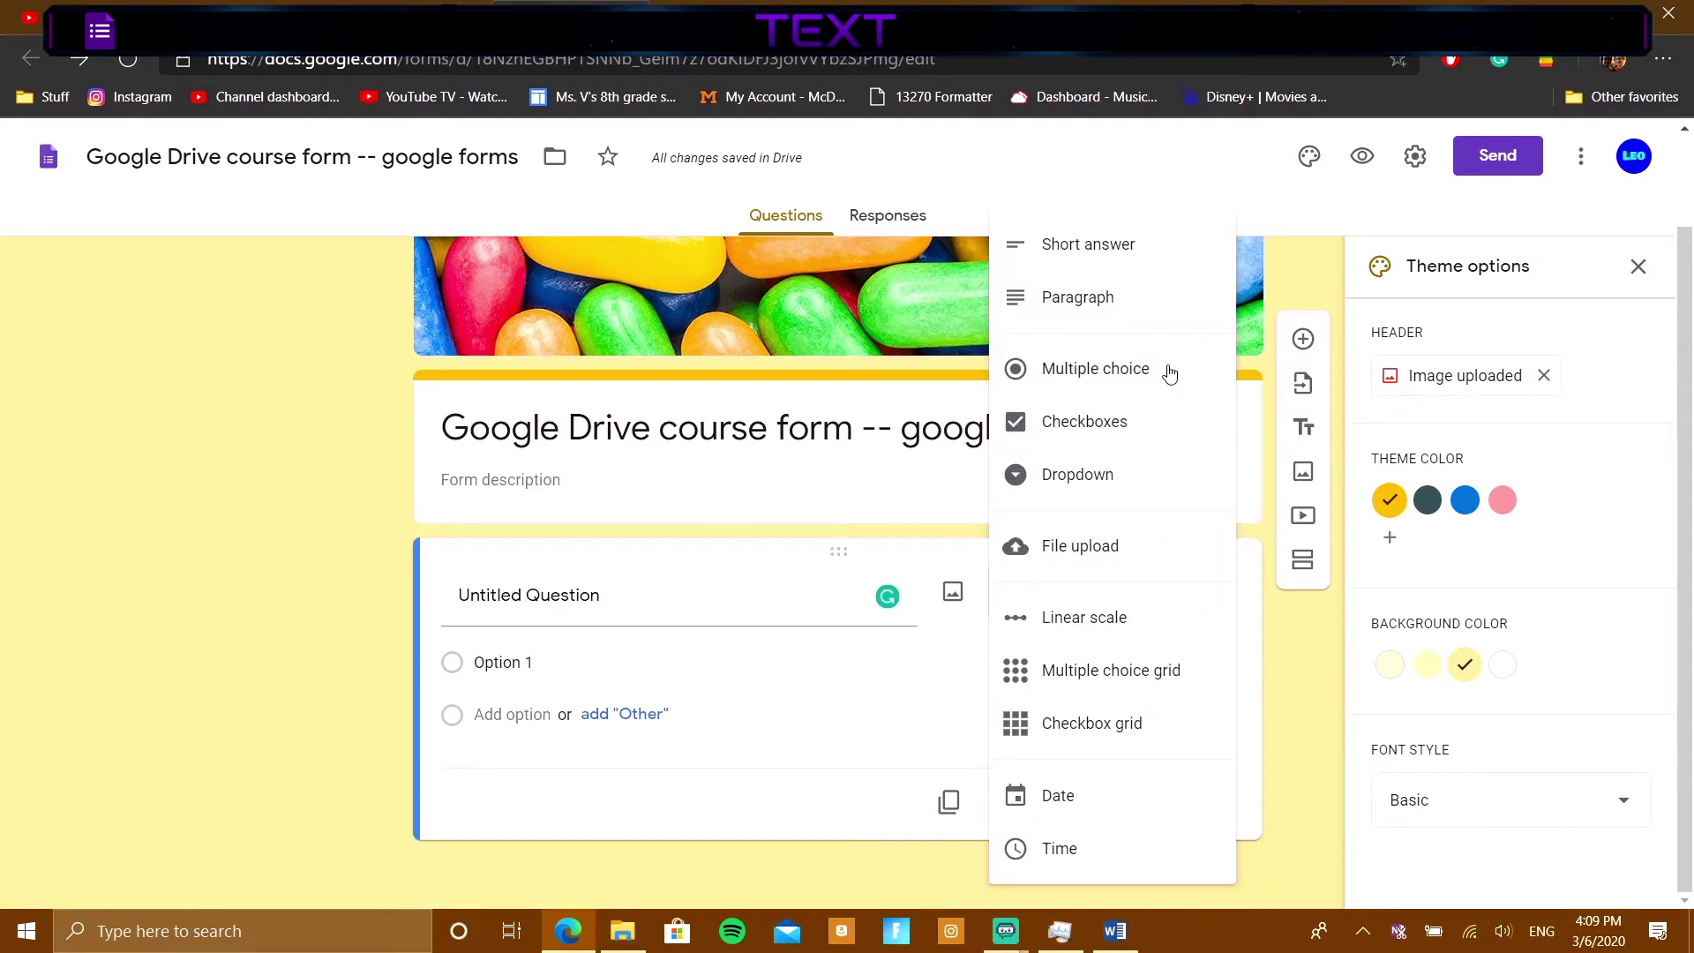
left_click(1172, 265)
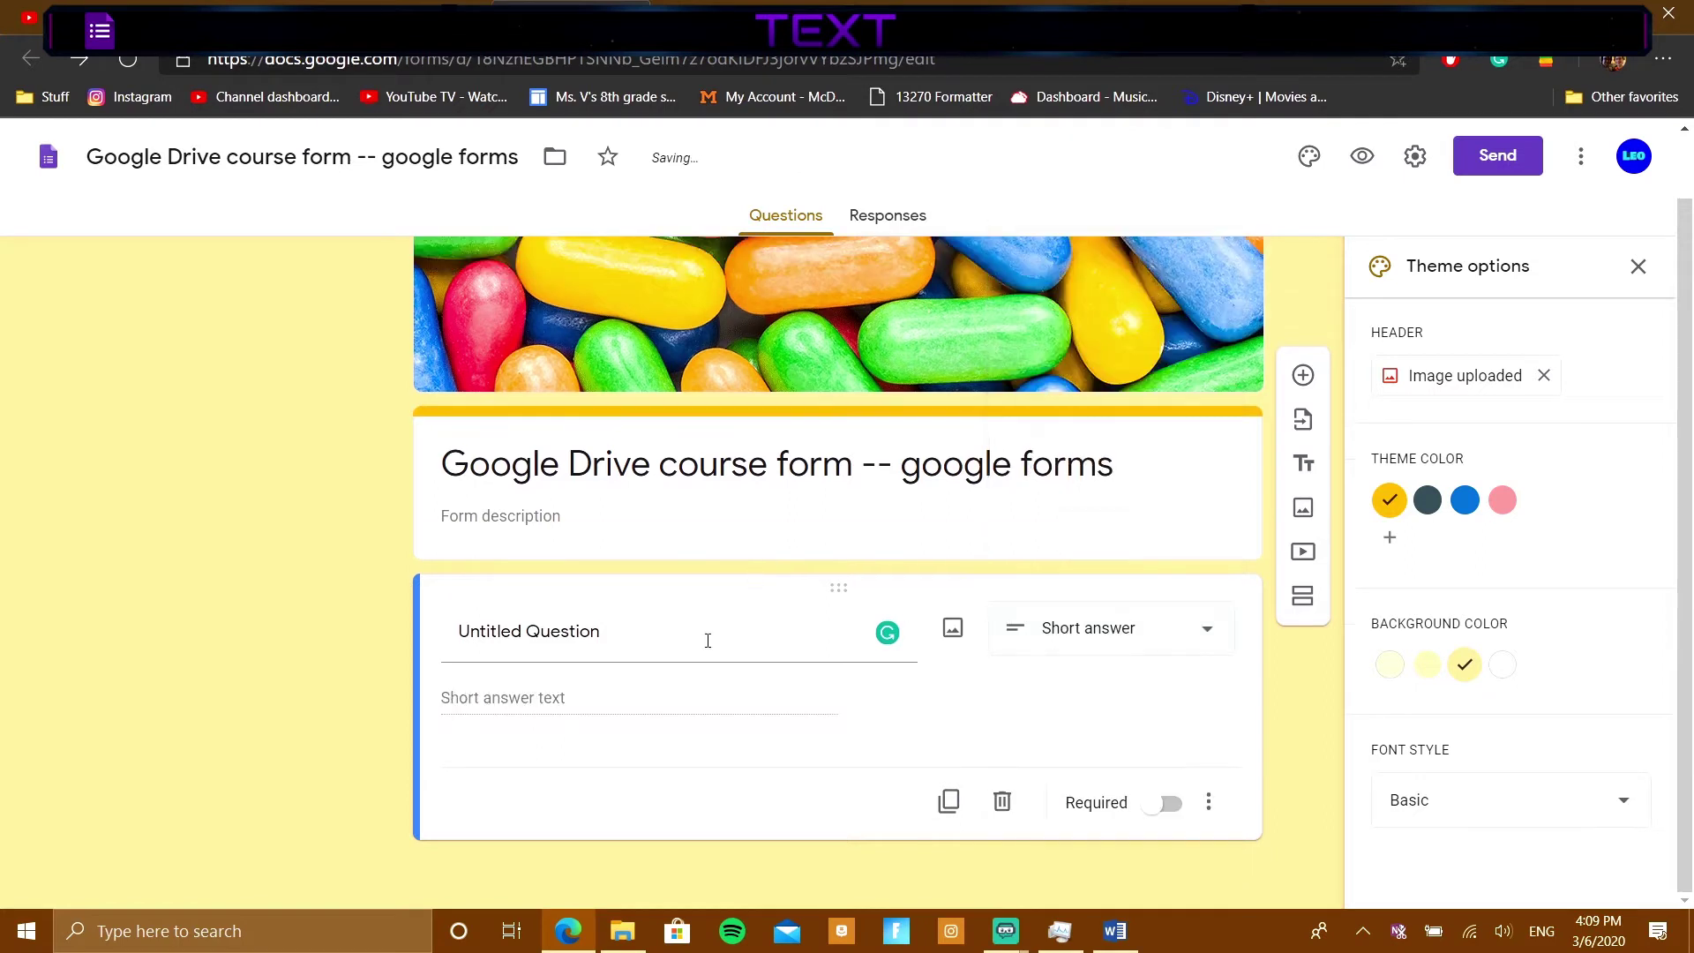
left_click_drag(603, 631, 406, 629)
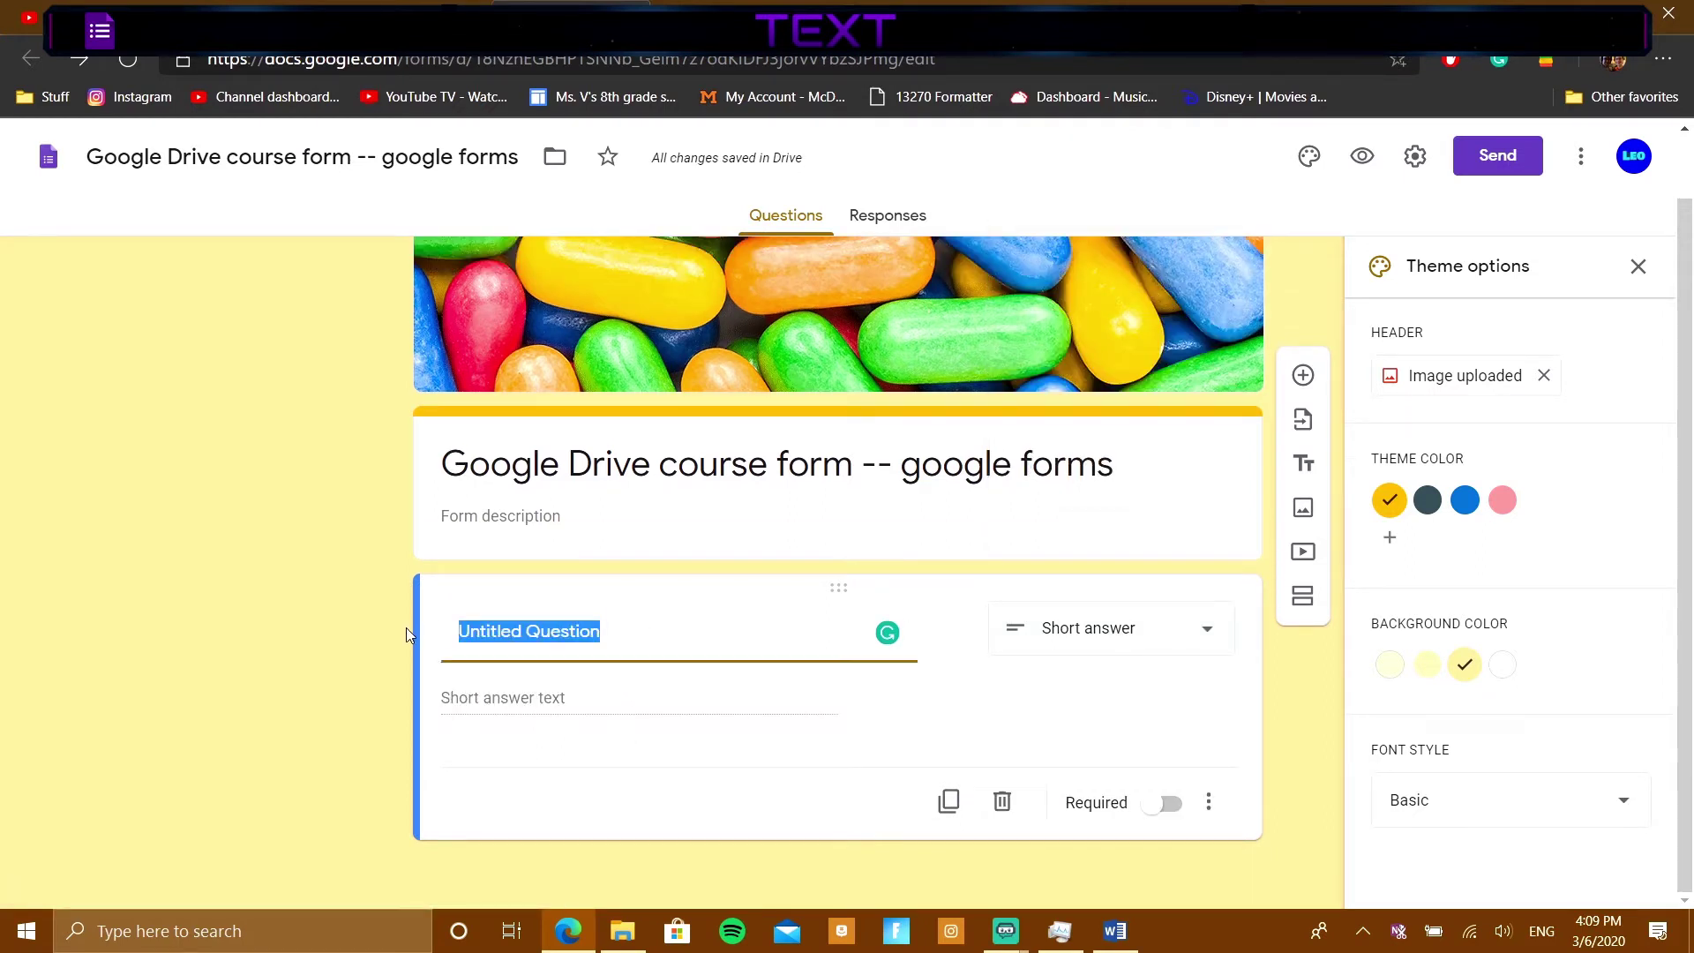
type("Text question")
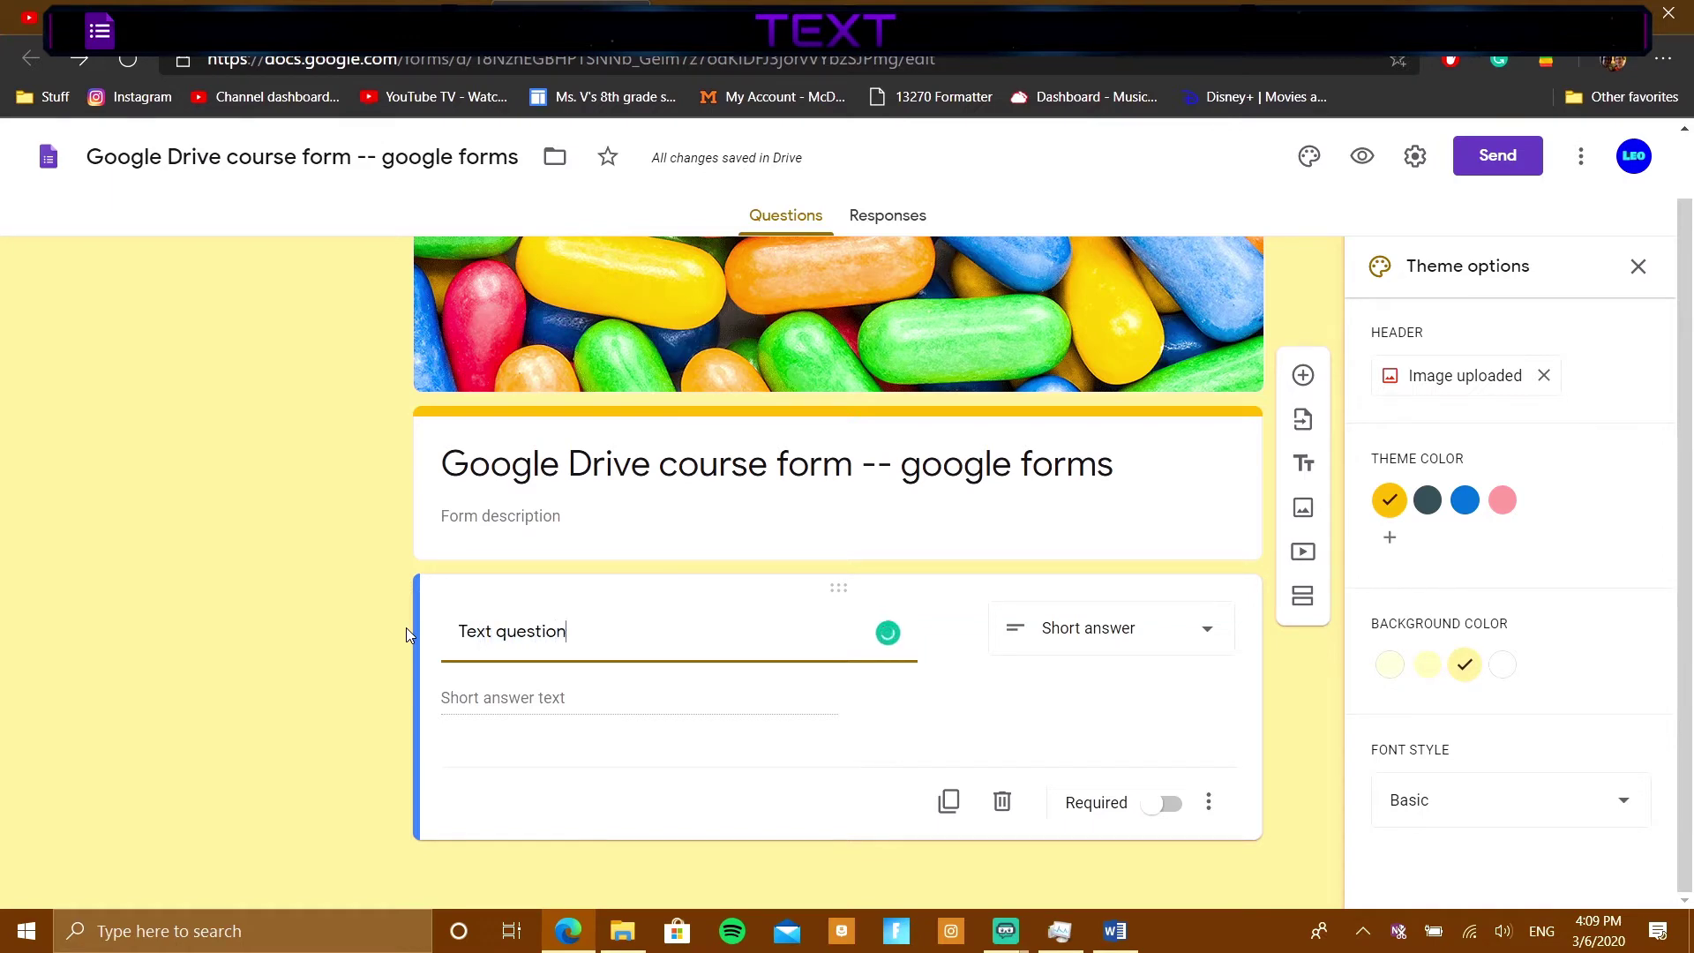
left_click(573, 711)
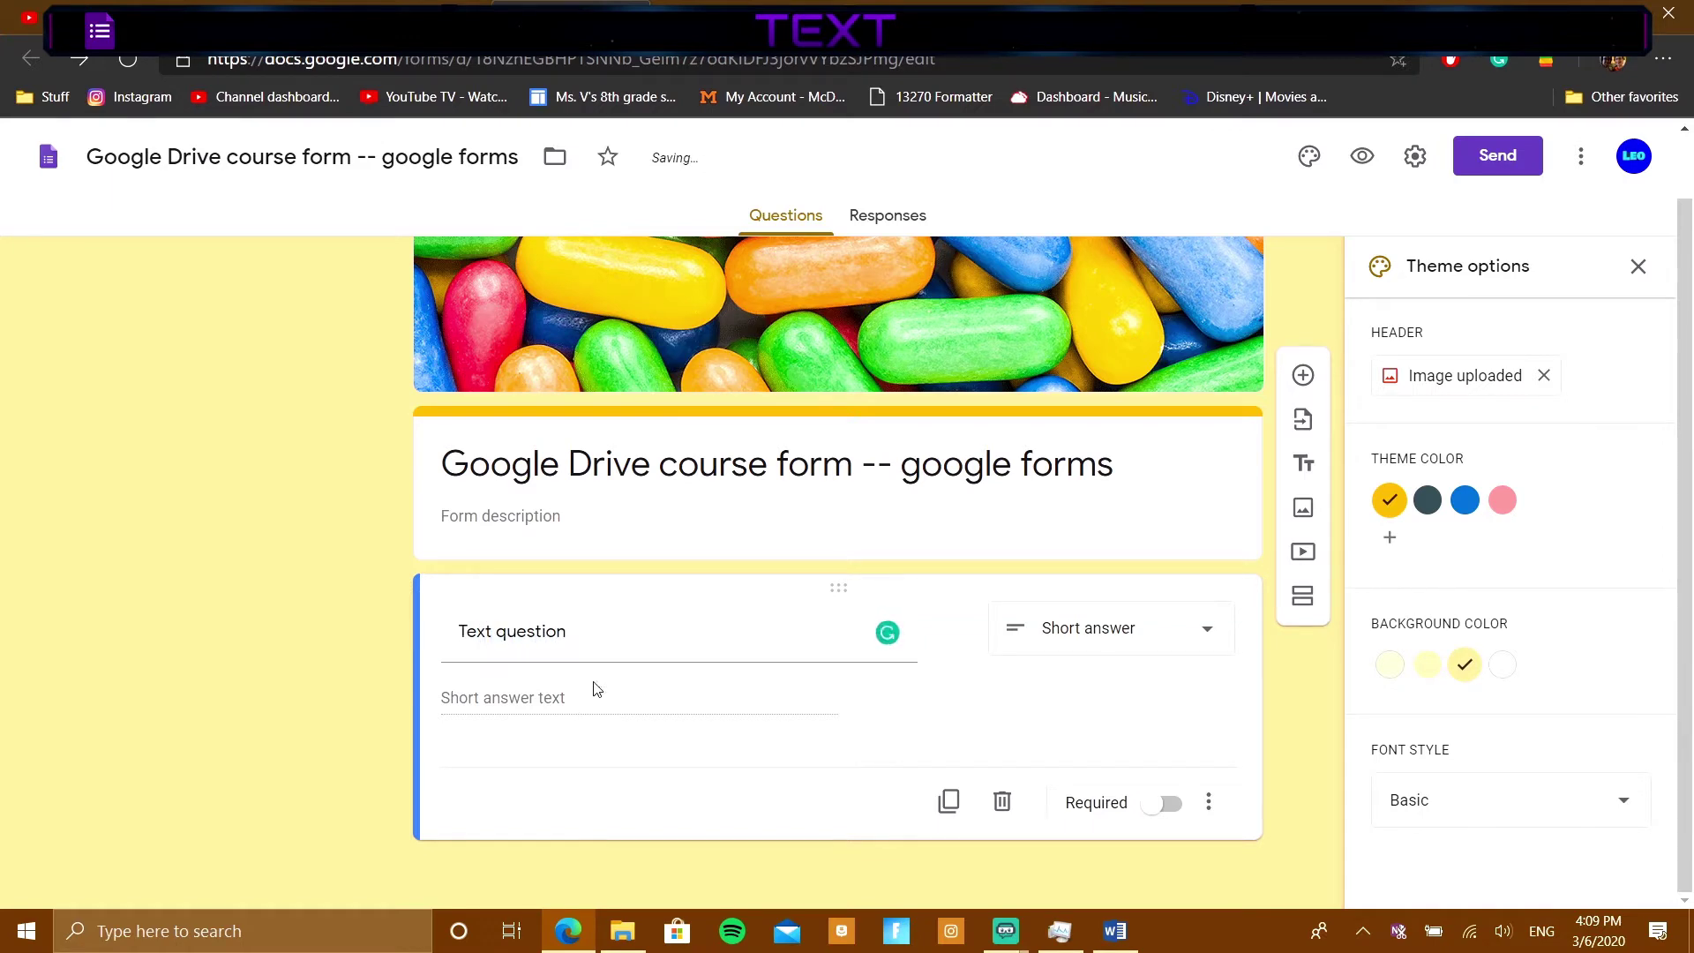
left_click(1162, 809)
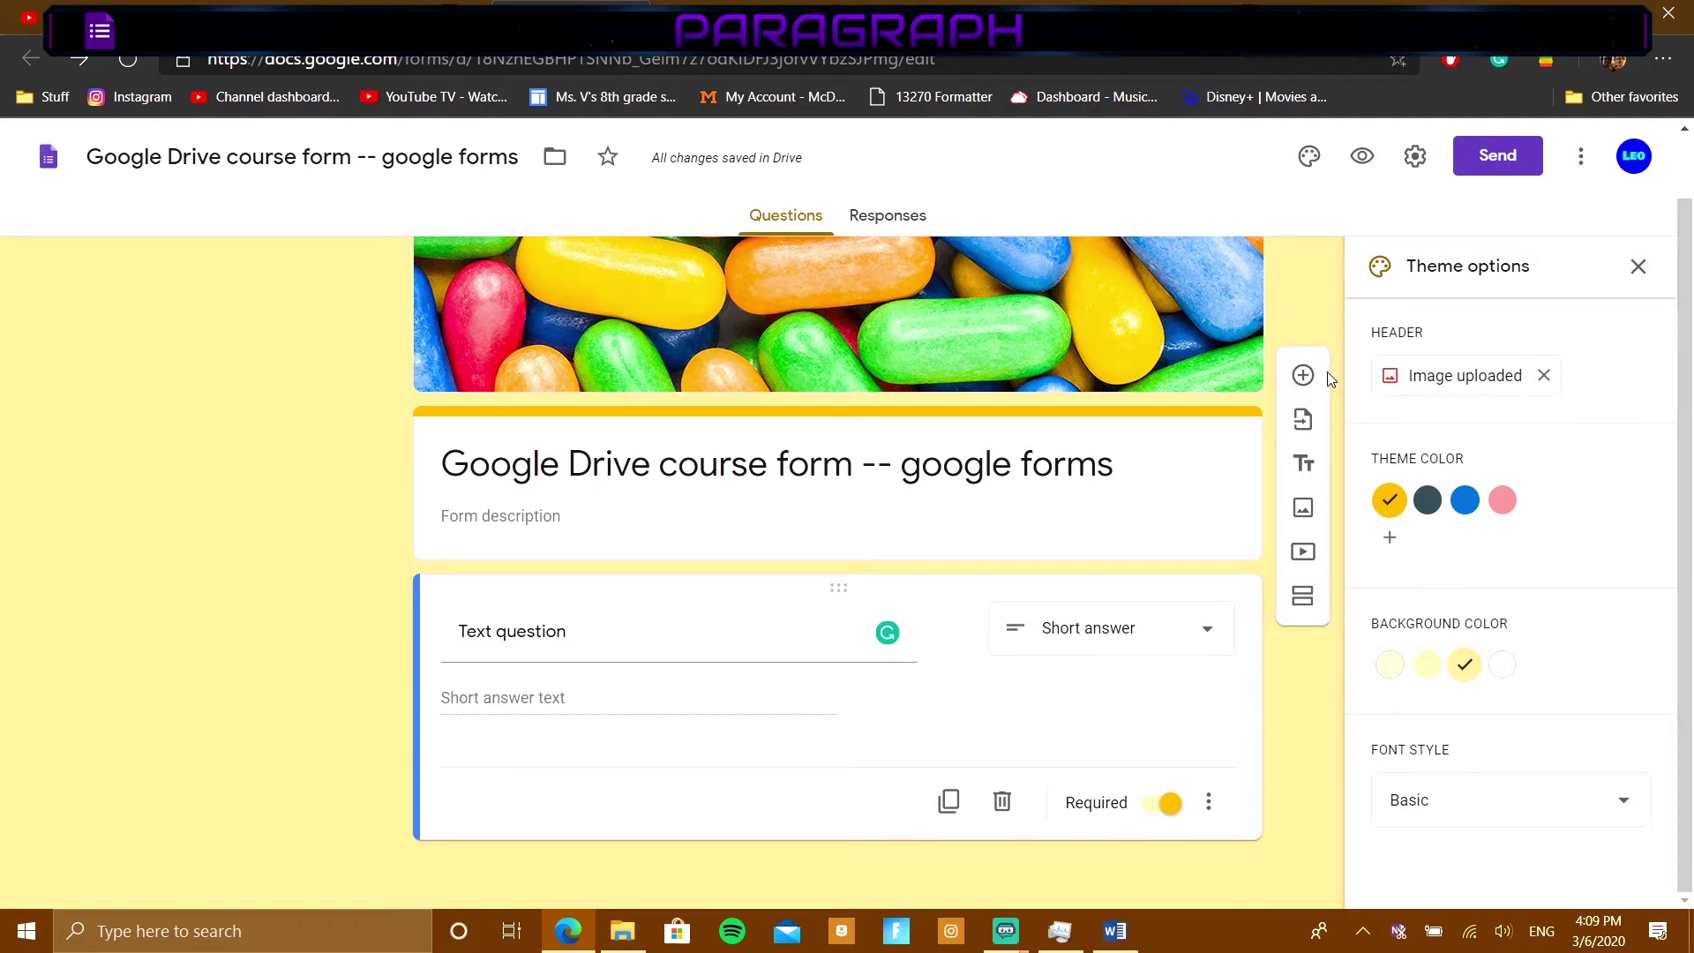
Step: Add a required paragraph-type question titled "Paragraph question" below the text question
left_click(1303, 376)
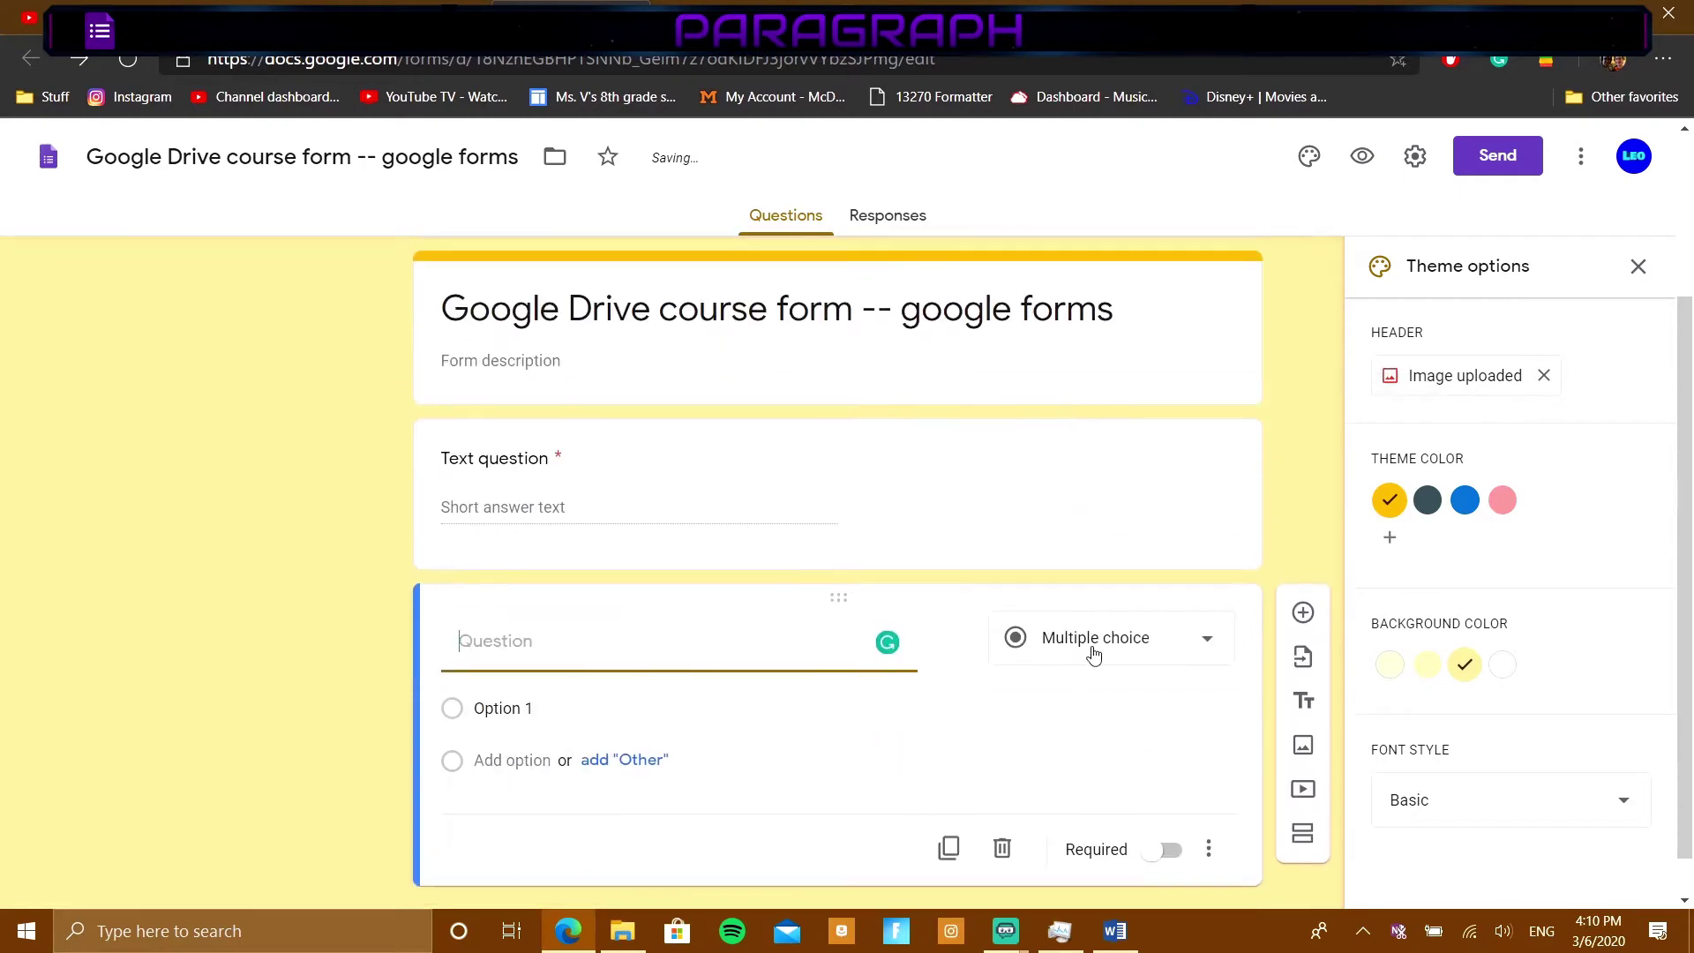
left_click(1097, 633)
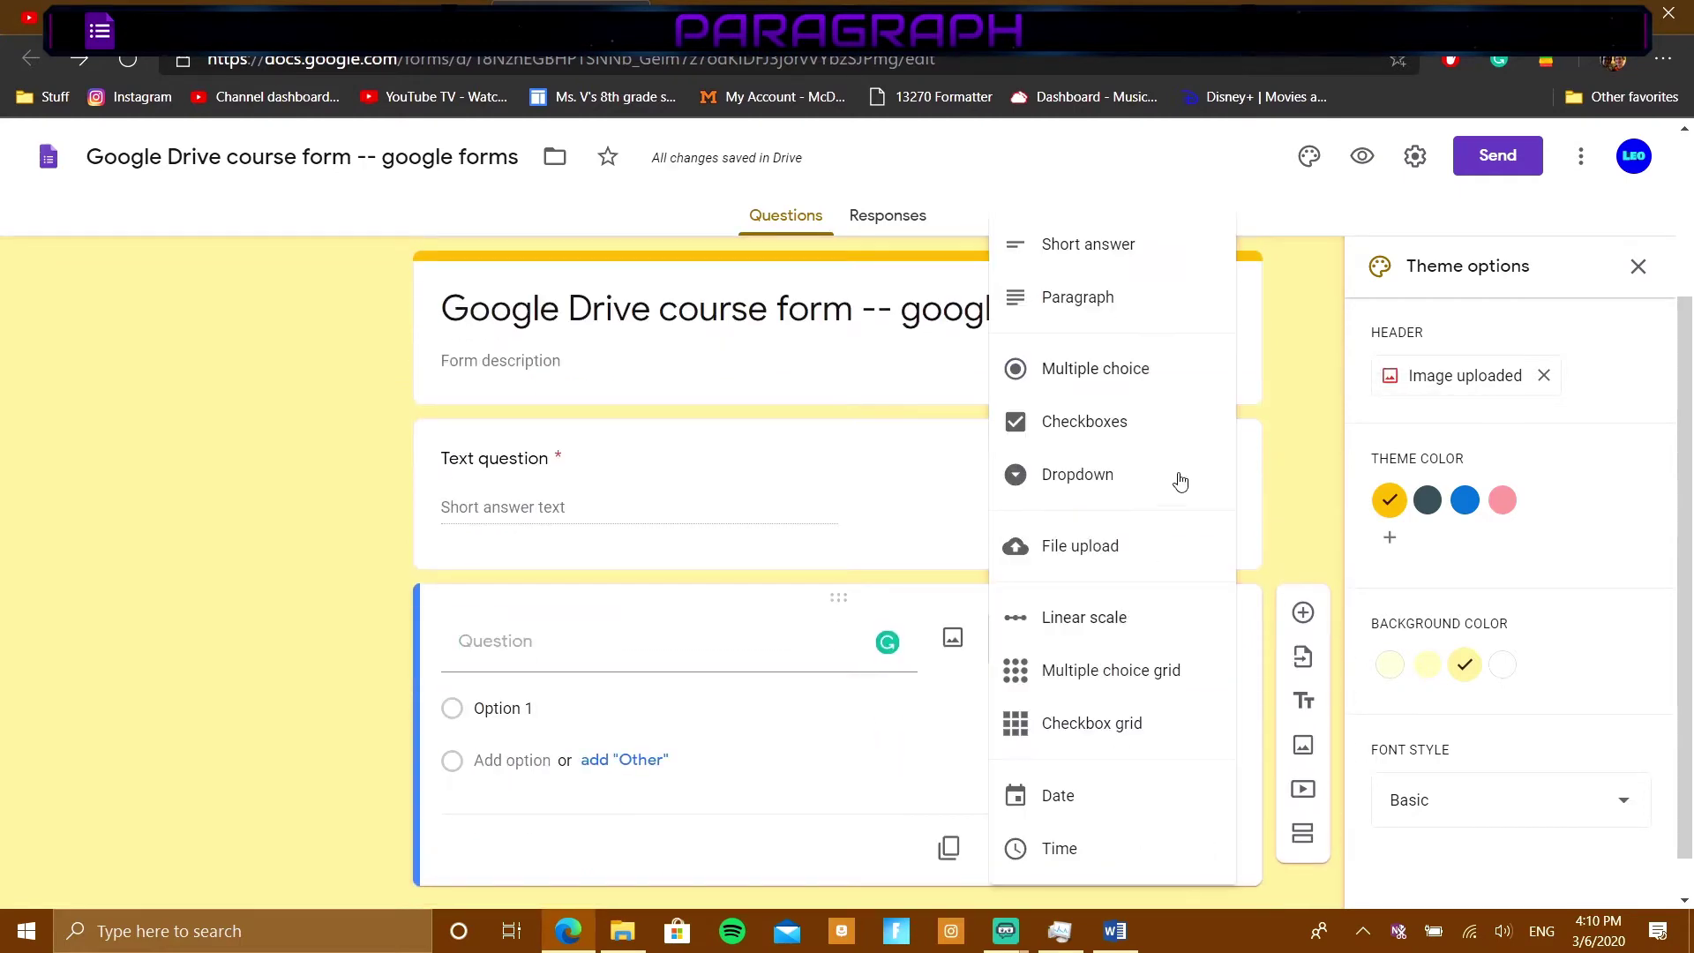
left_click(1122, 314)
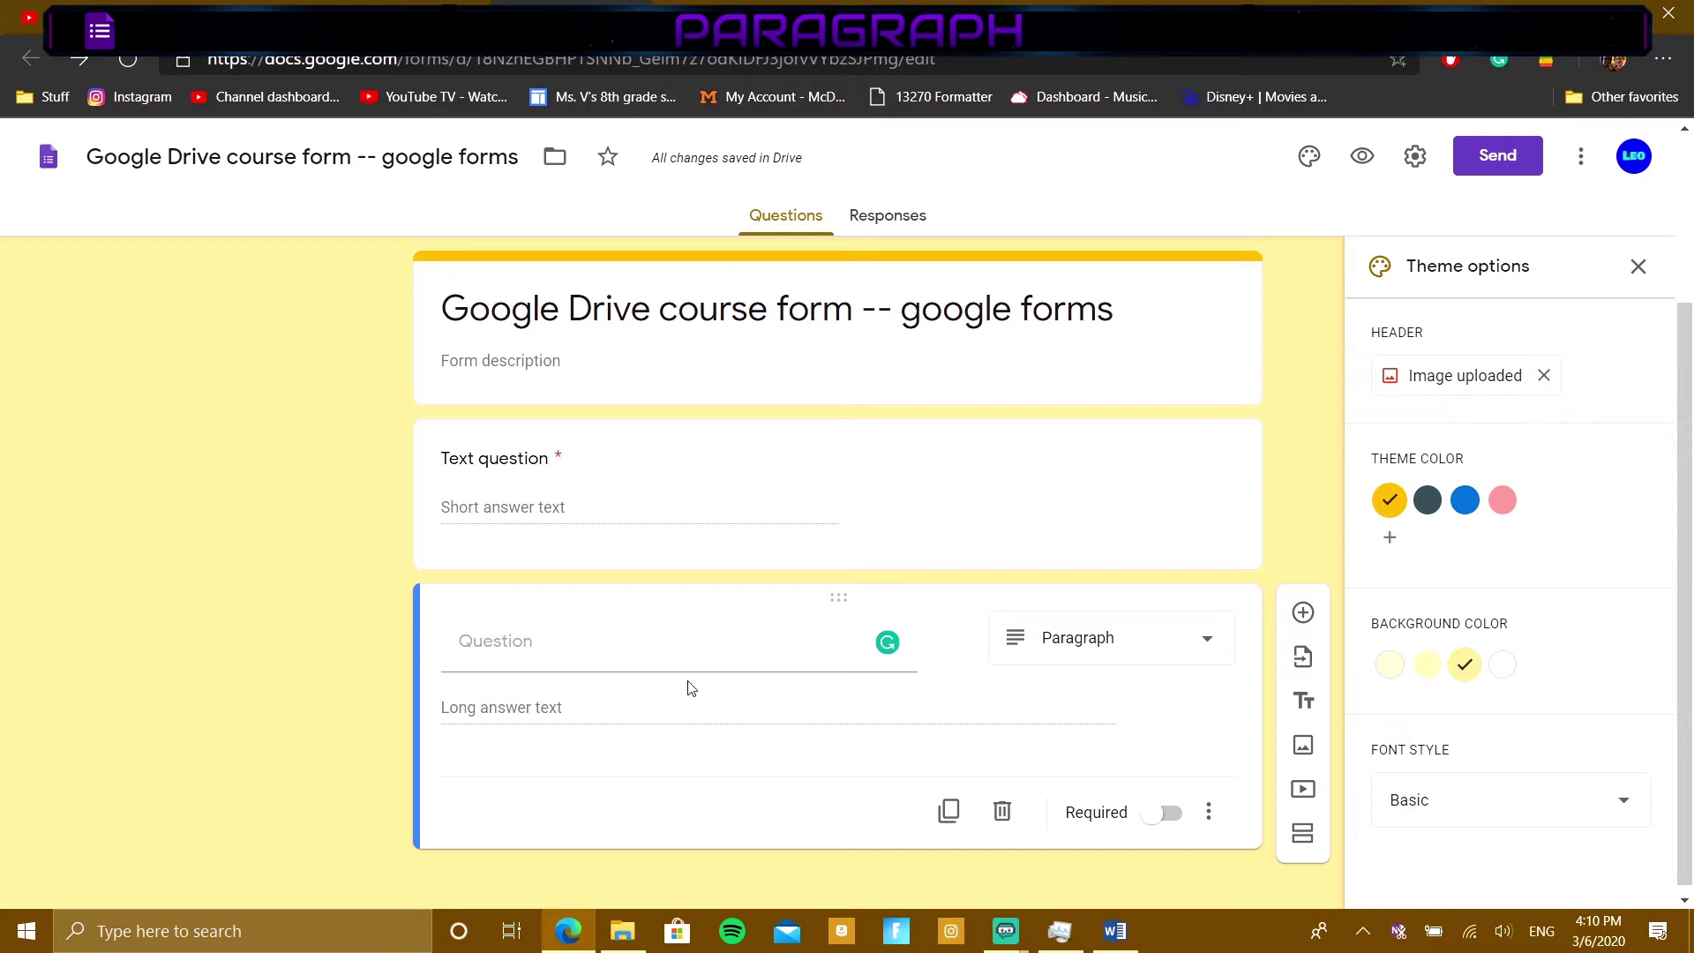
left_click(688, 672)
type("Par")
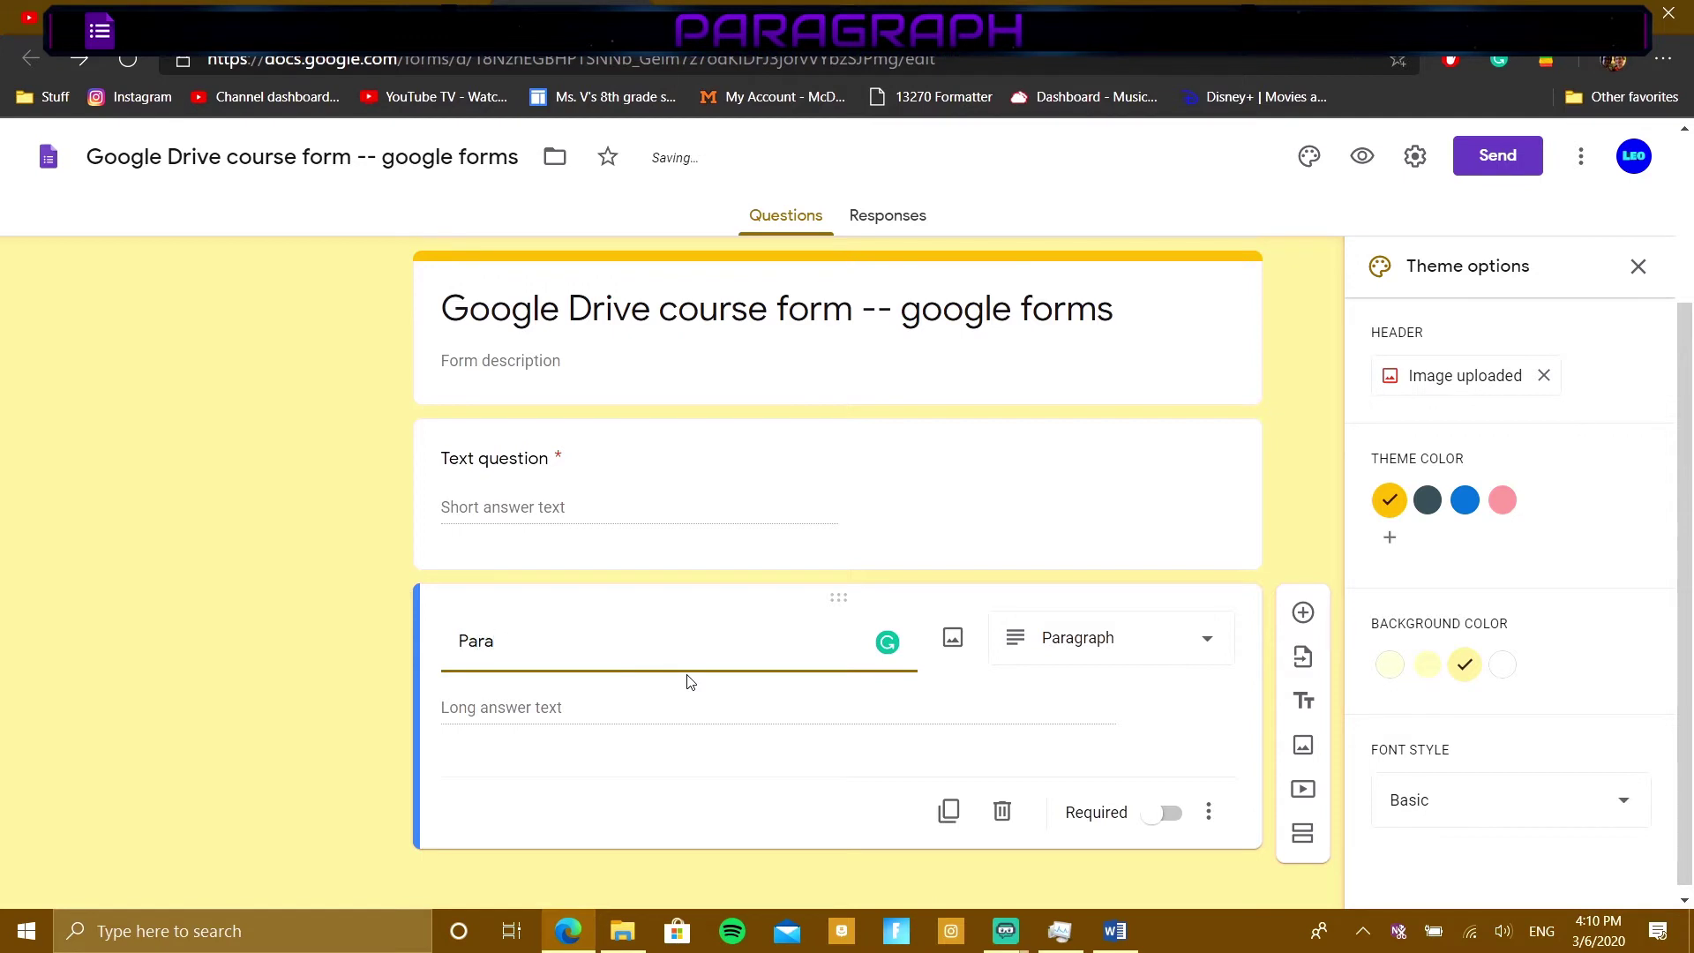
type("a")
type("graph question")
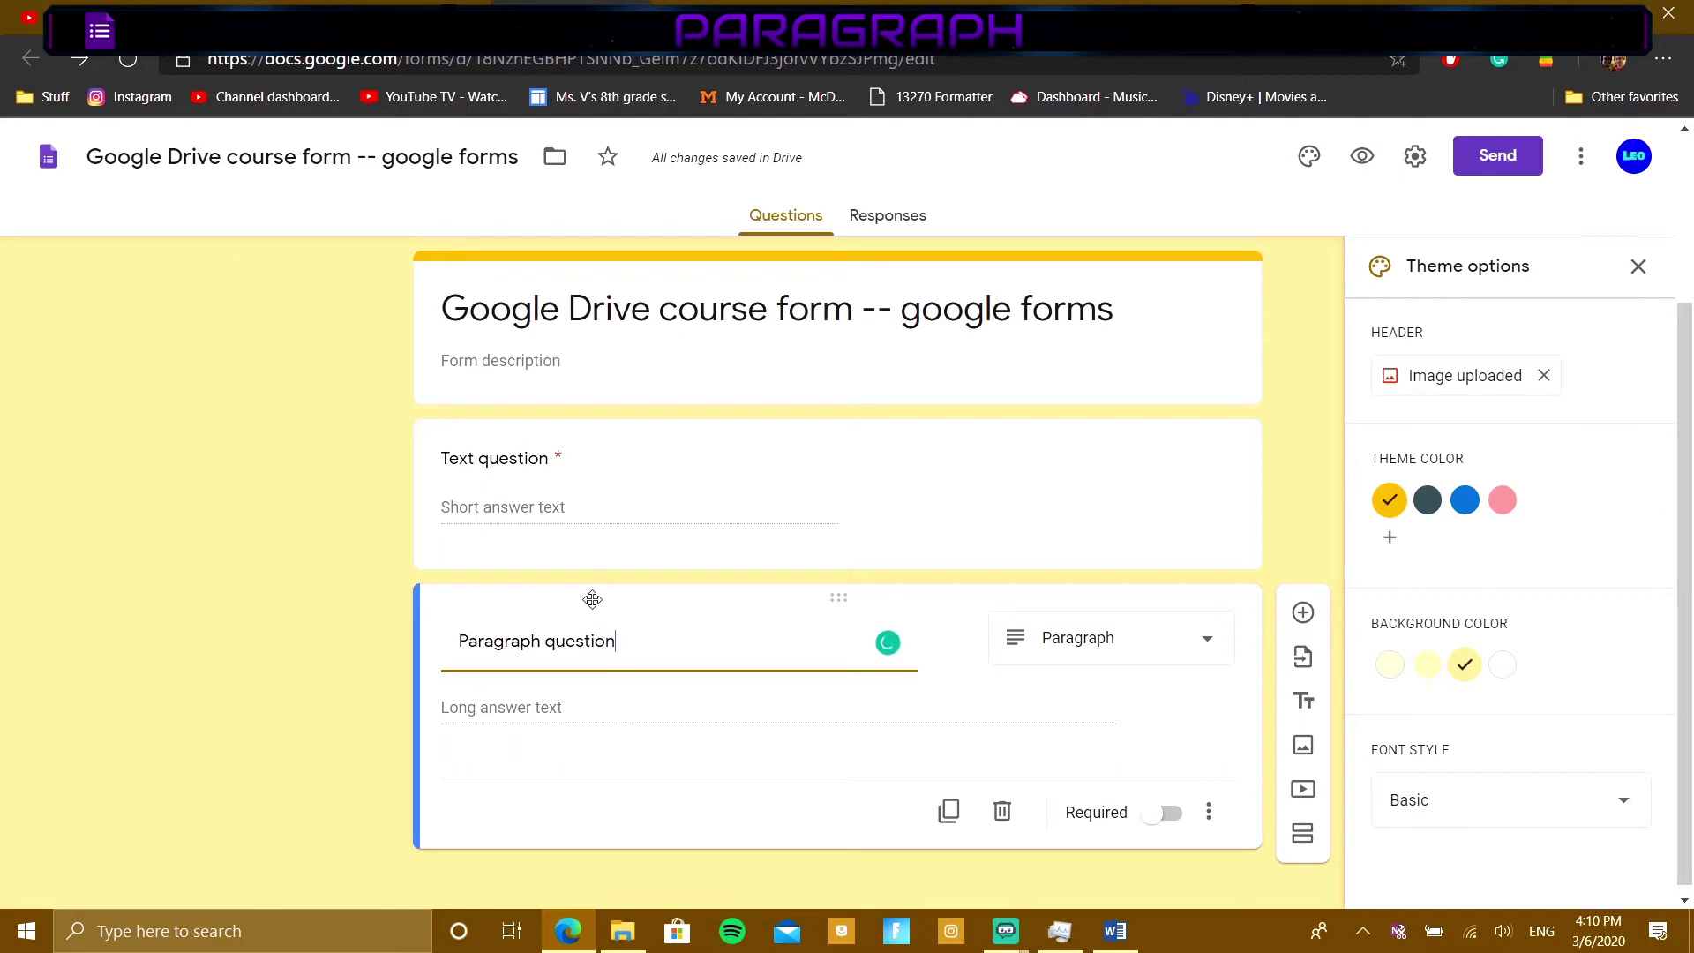
left_click(1165, 812)
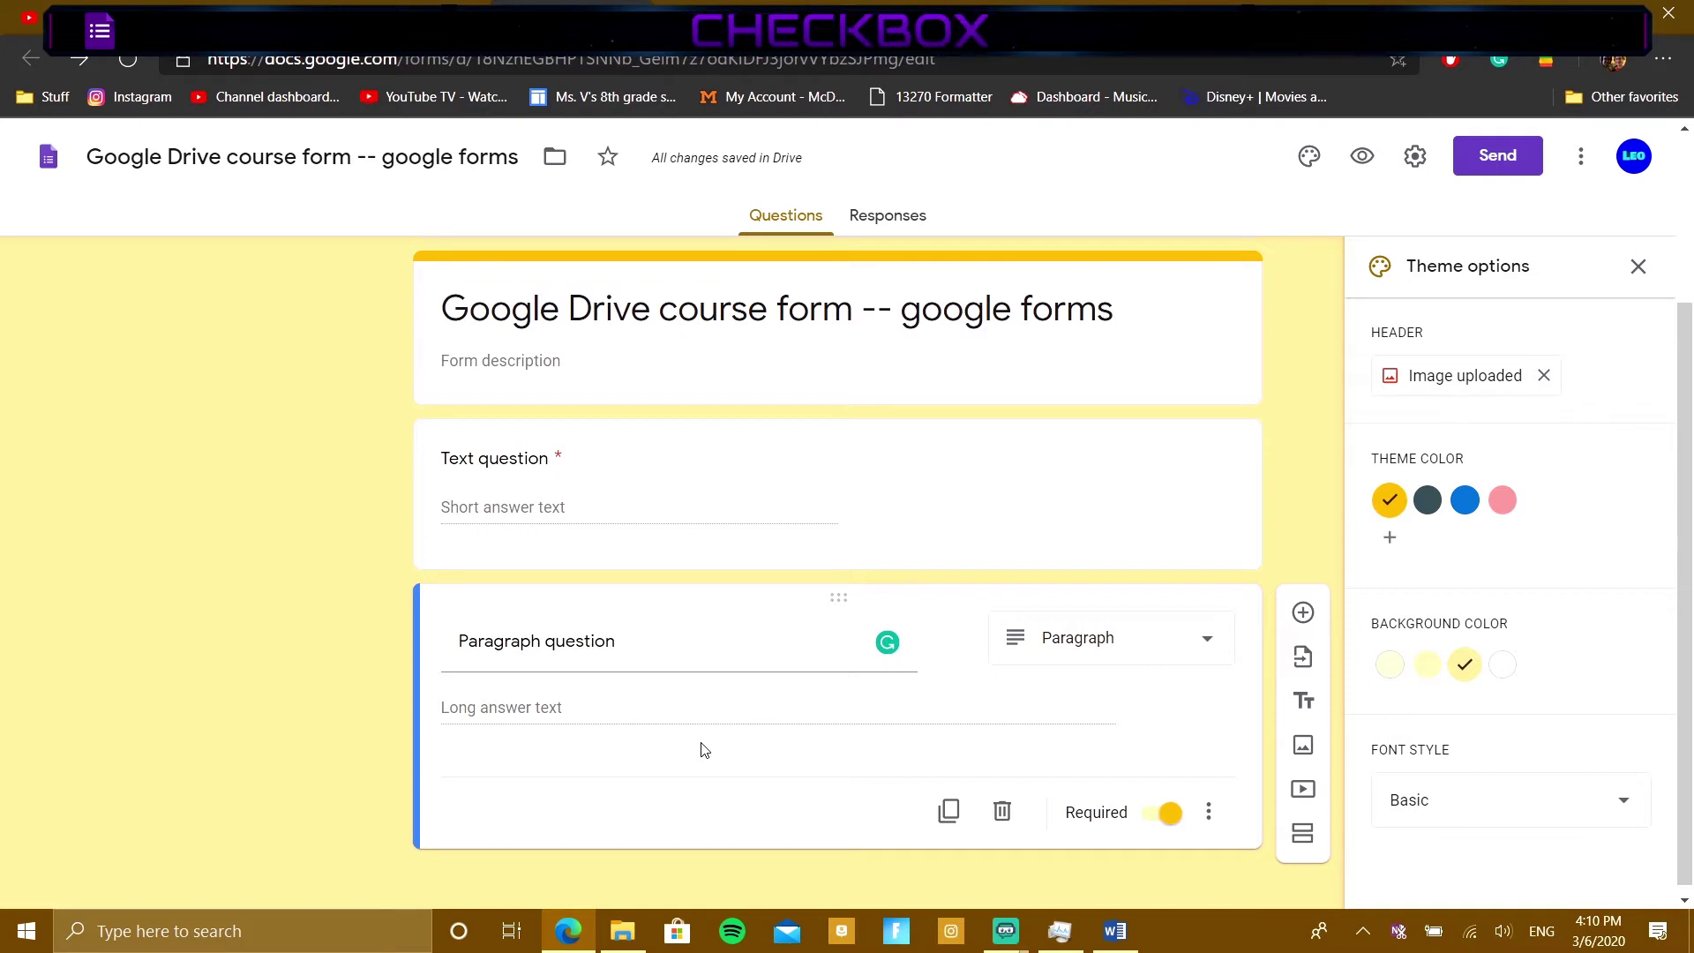
Step: Add a checkboxes-type question titled "Checkbox question" below the paragraph question
left_click(1299, 618)
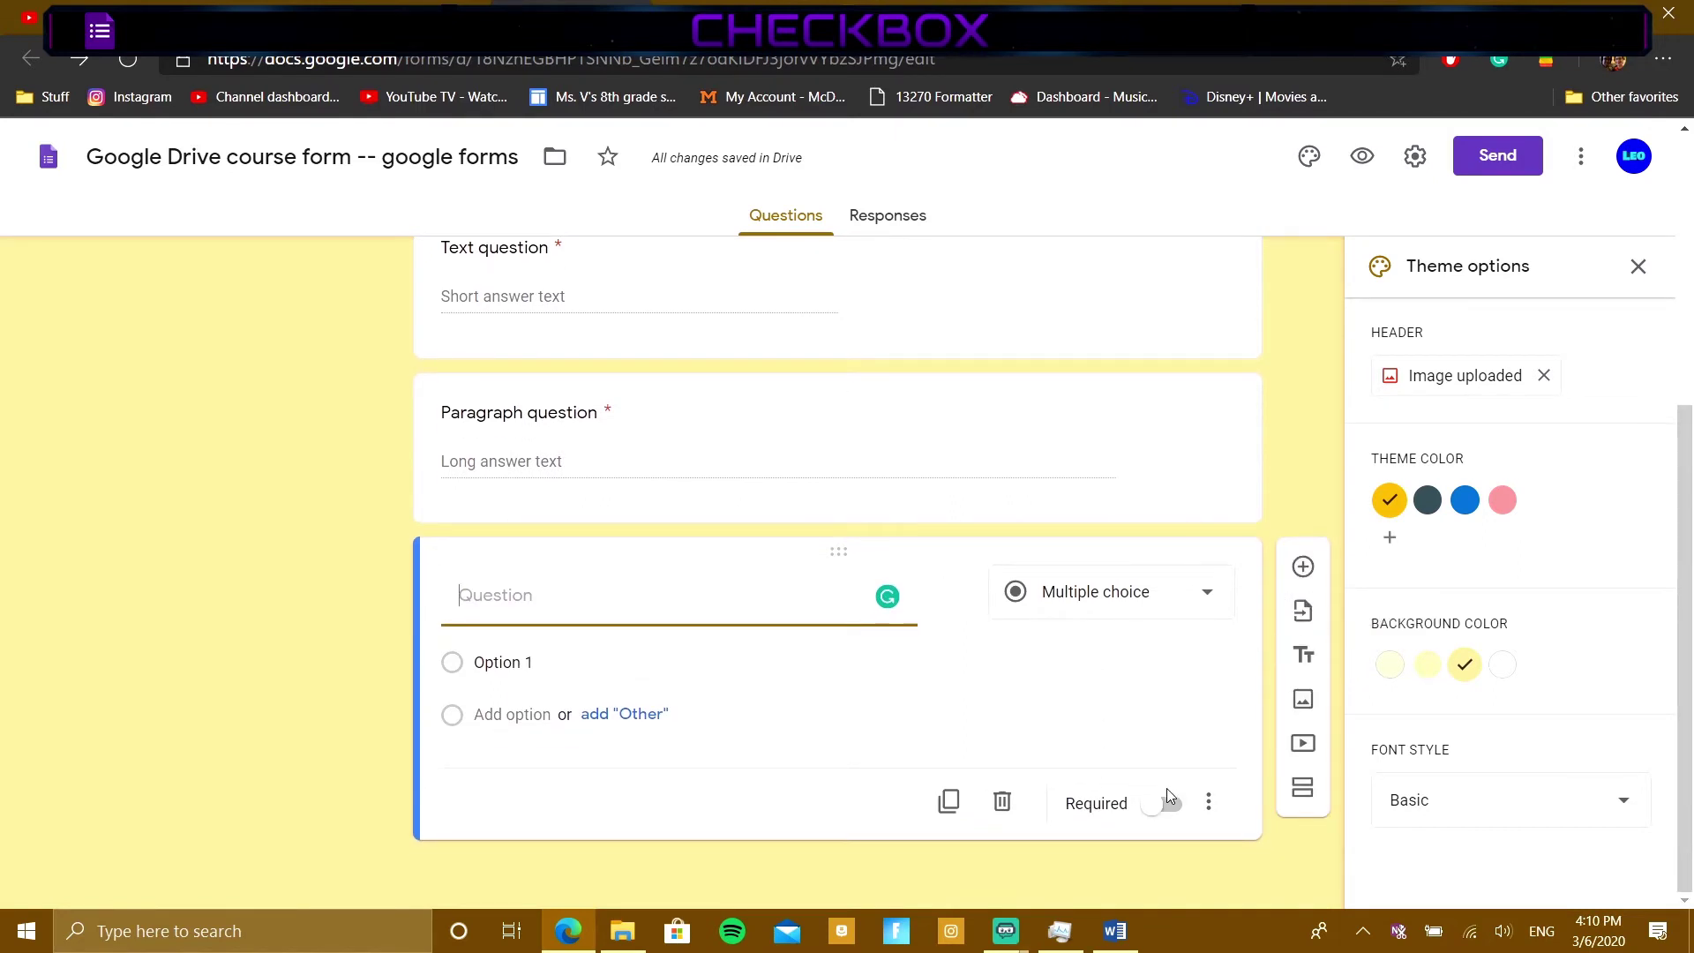
left_click(1118, 595)
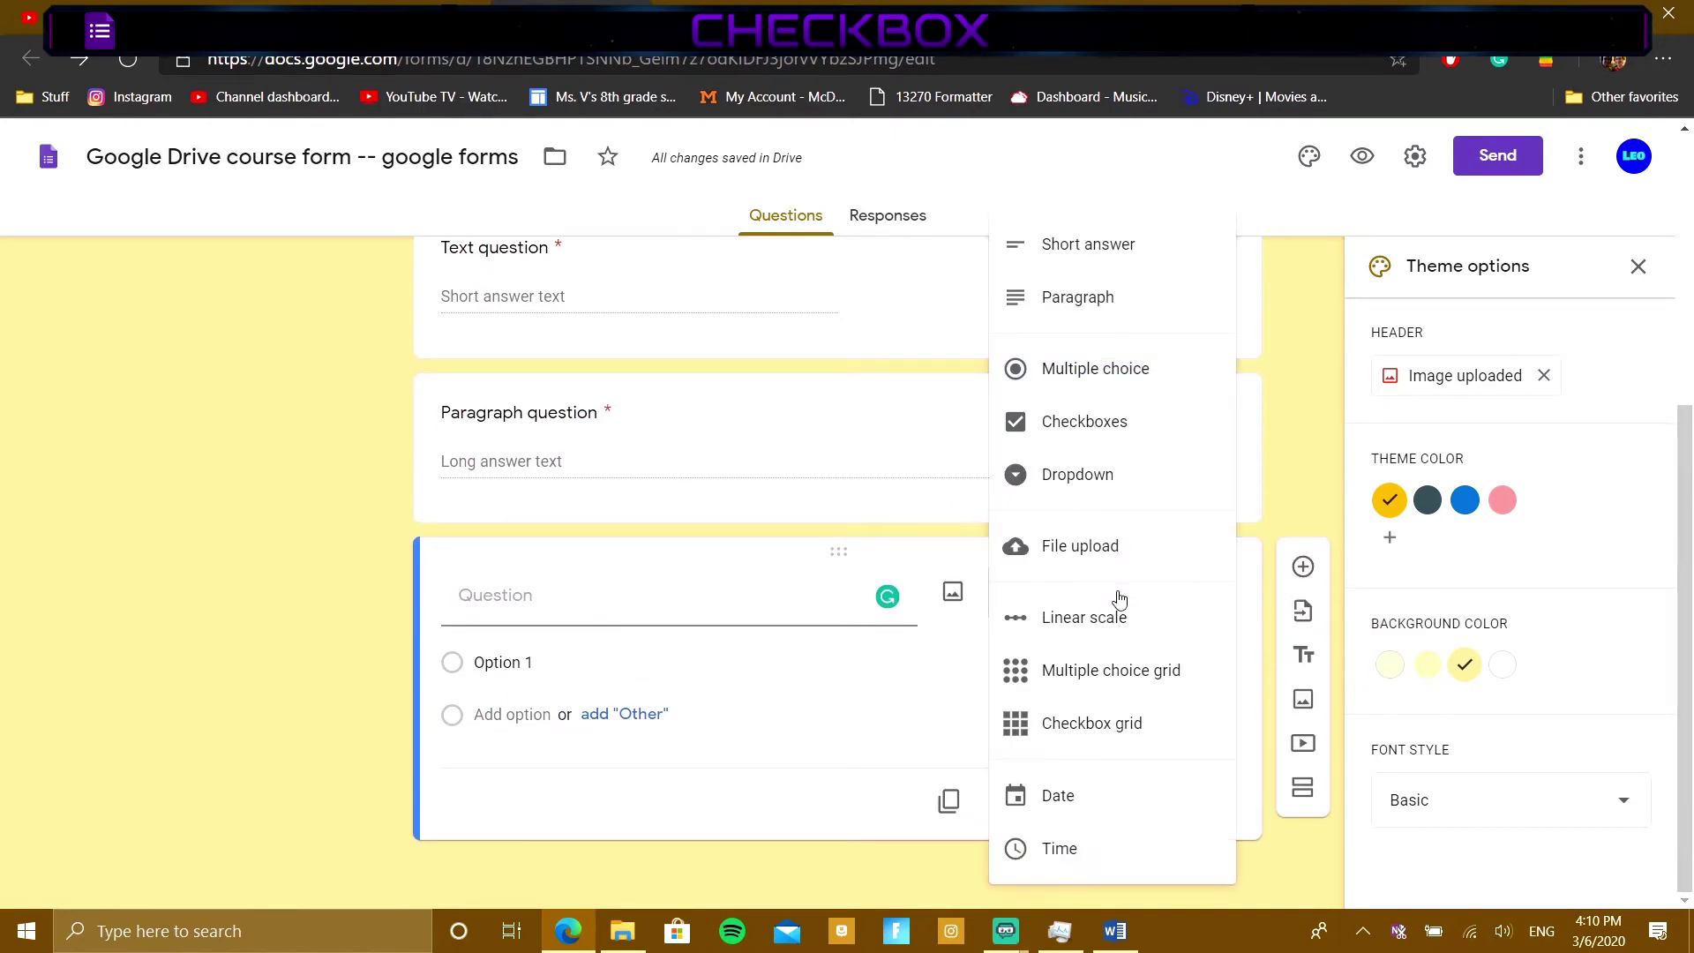
left_click(1117, 421)
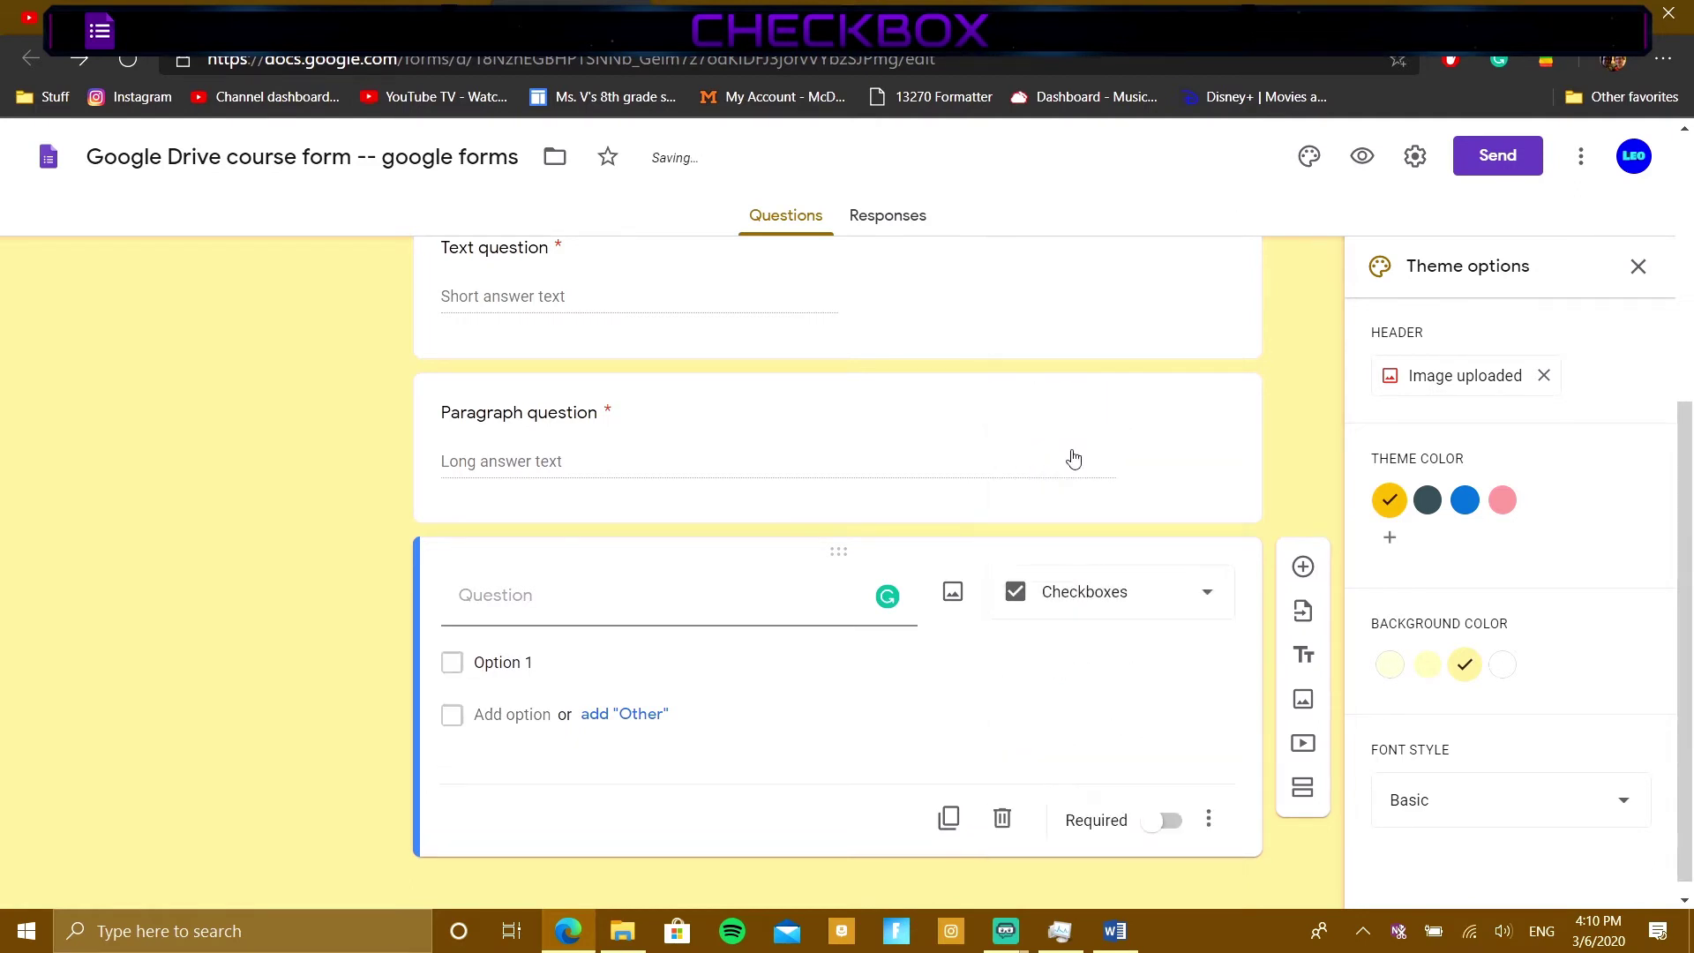
left_click(715, 603)
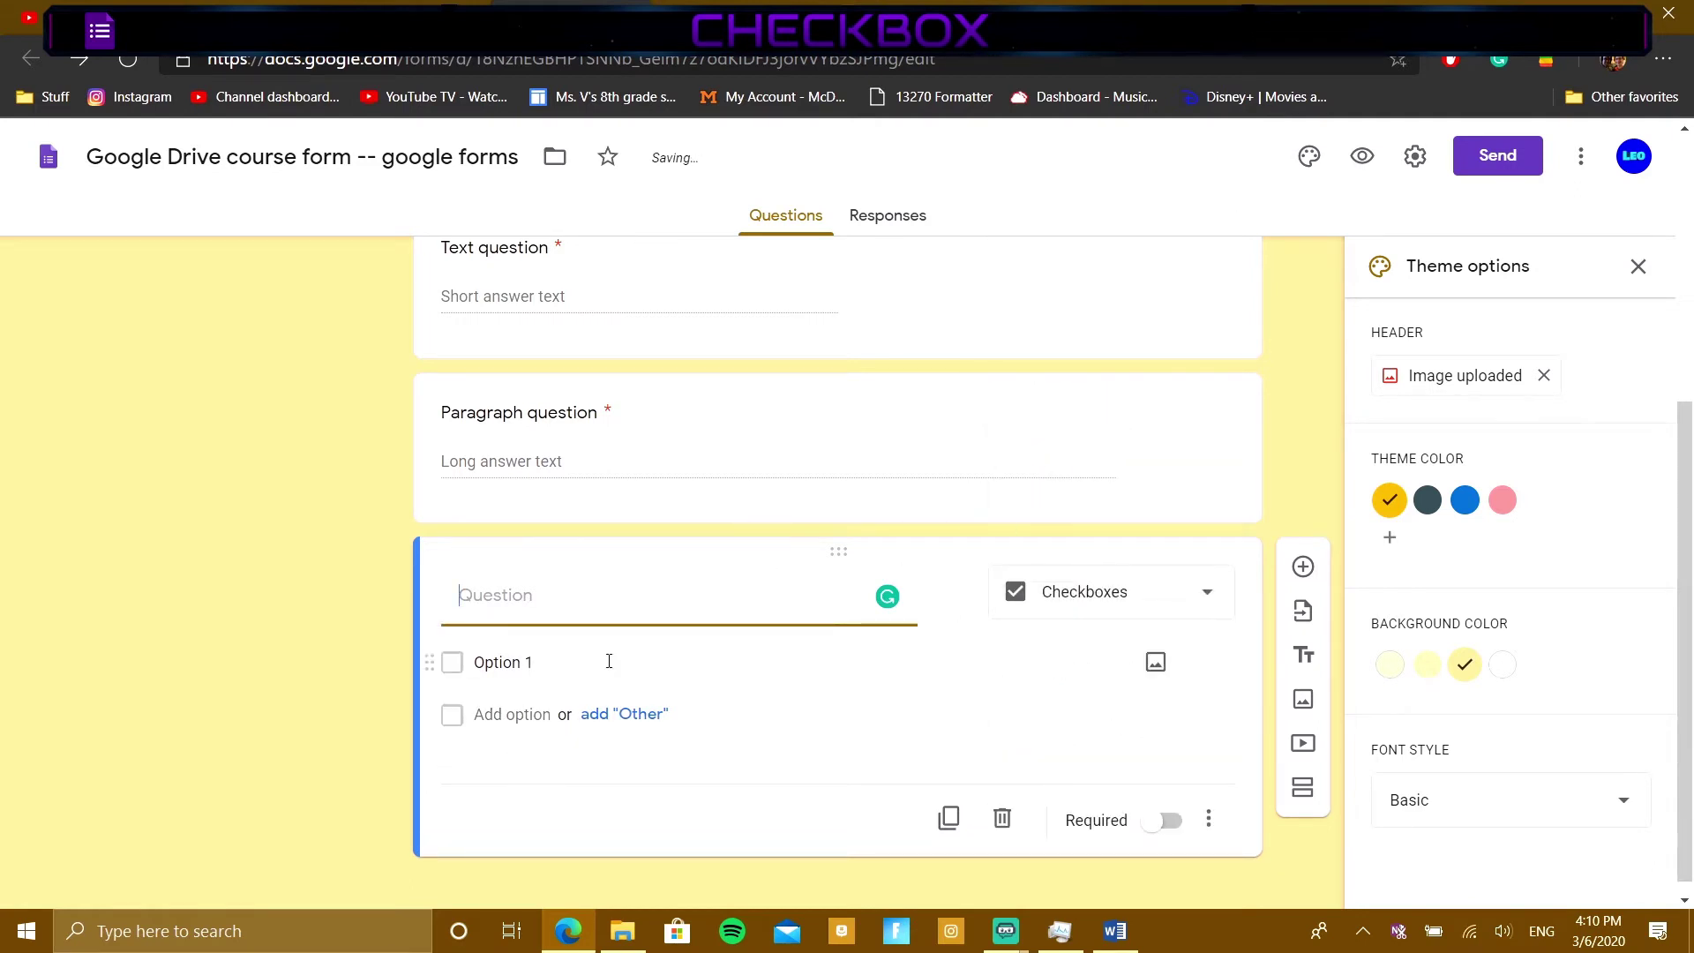
type("Checkboz q")
key("BackSpace")
key("BackSpace")
key("BackSpace")
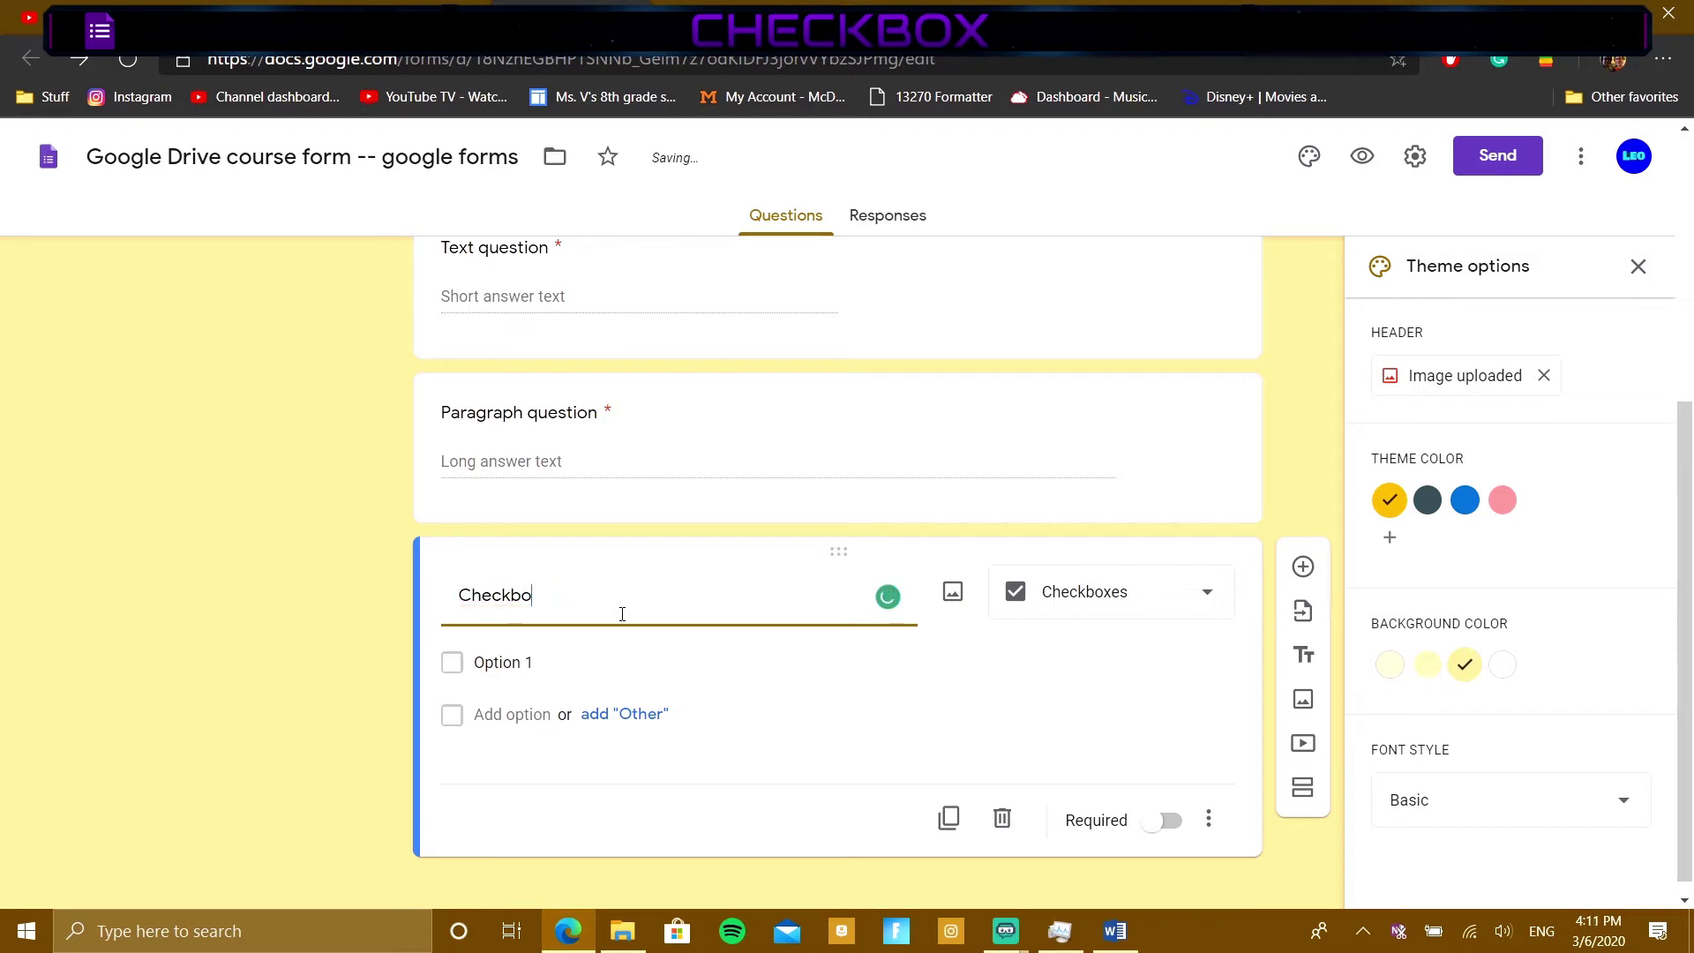
type("x question")
Step: Add Option 2, Option 3 and an "Other" choice to the checkbox question, and make it required
left_click(517, 714)
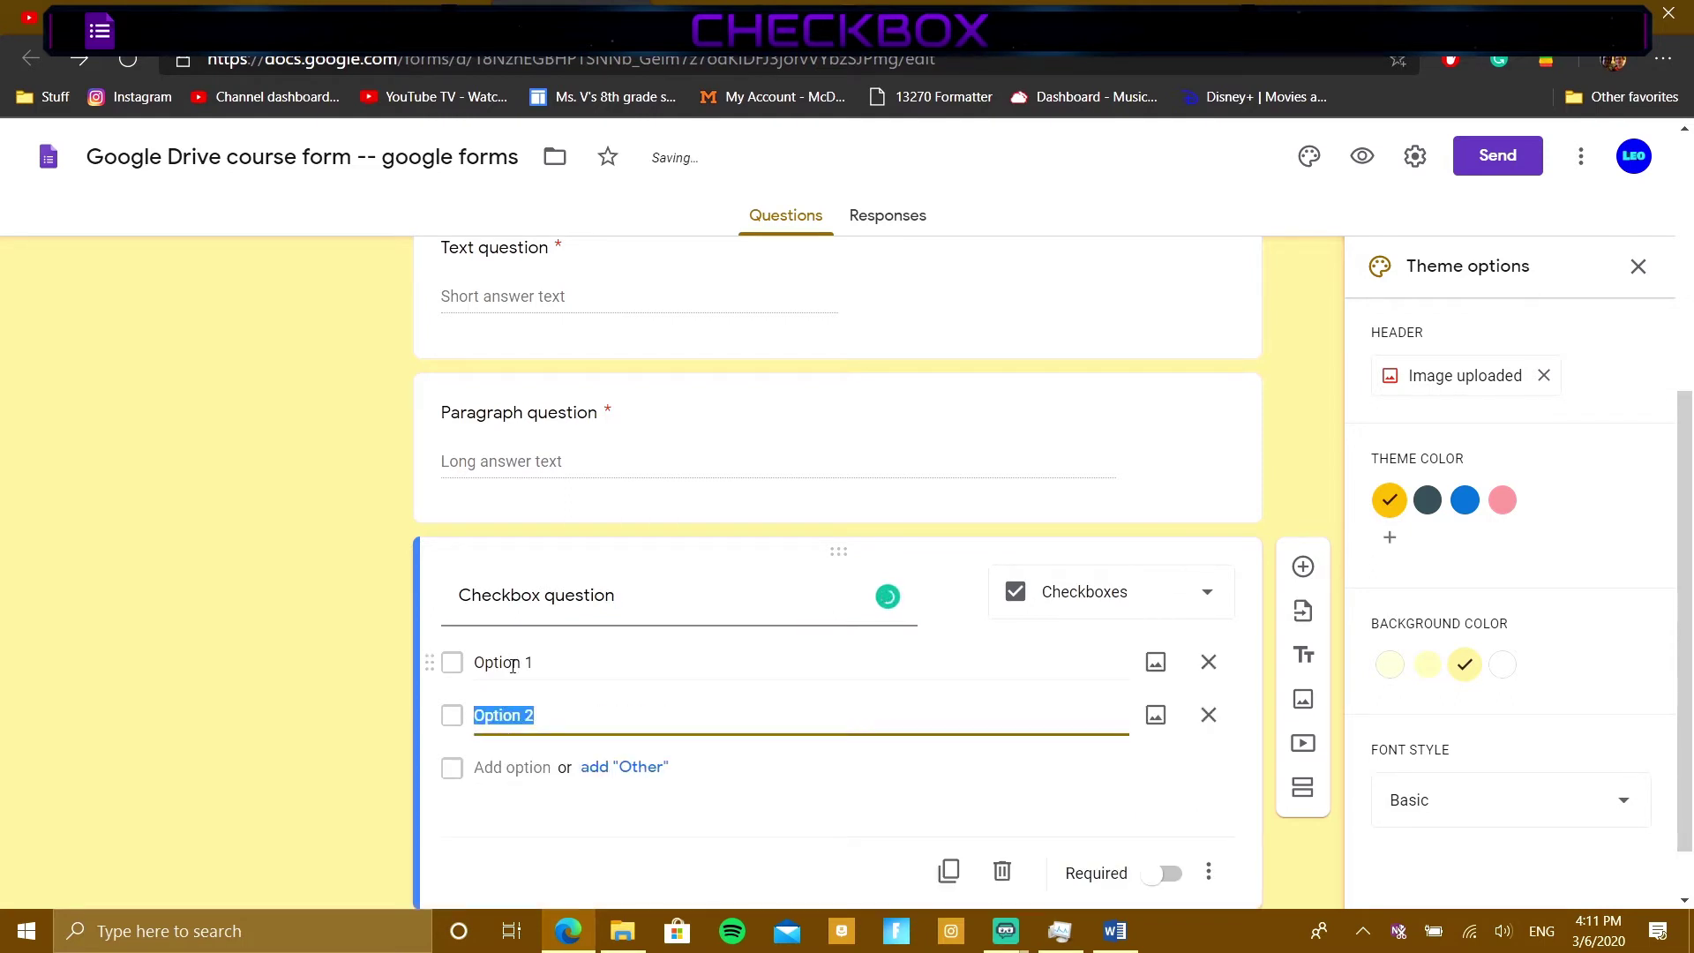
left_click(530, 766)
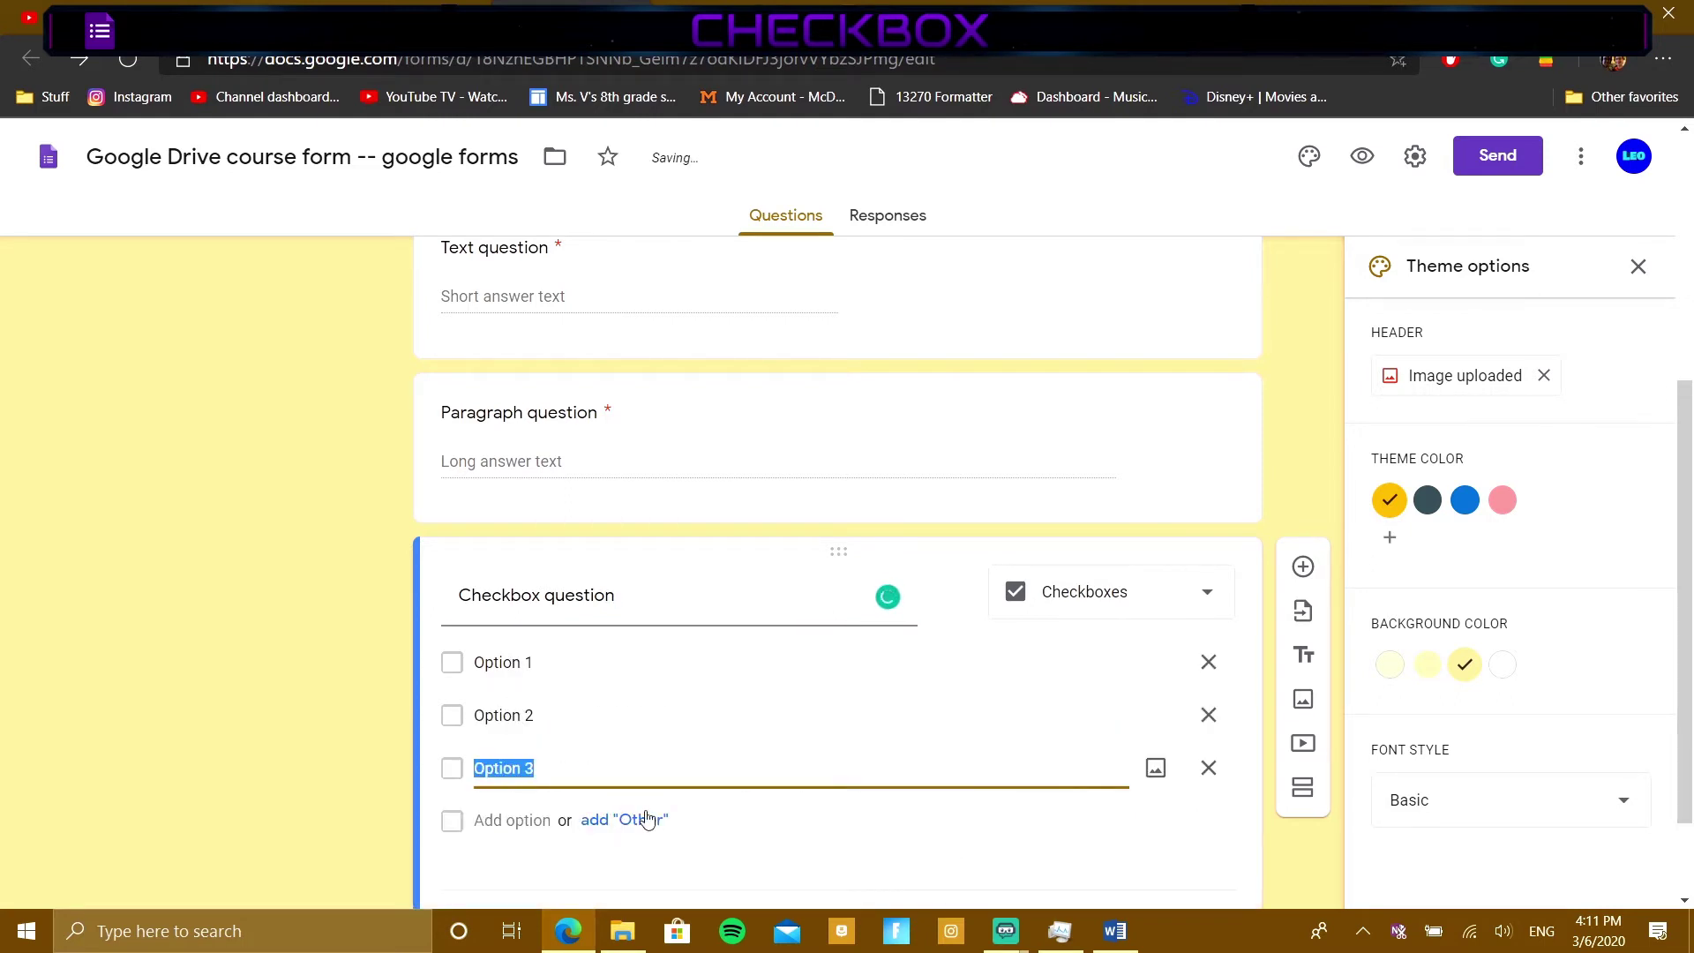
left_click(650, 822)
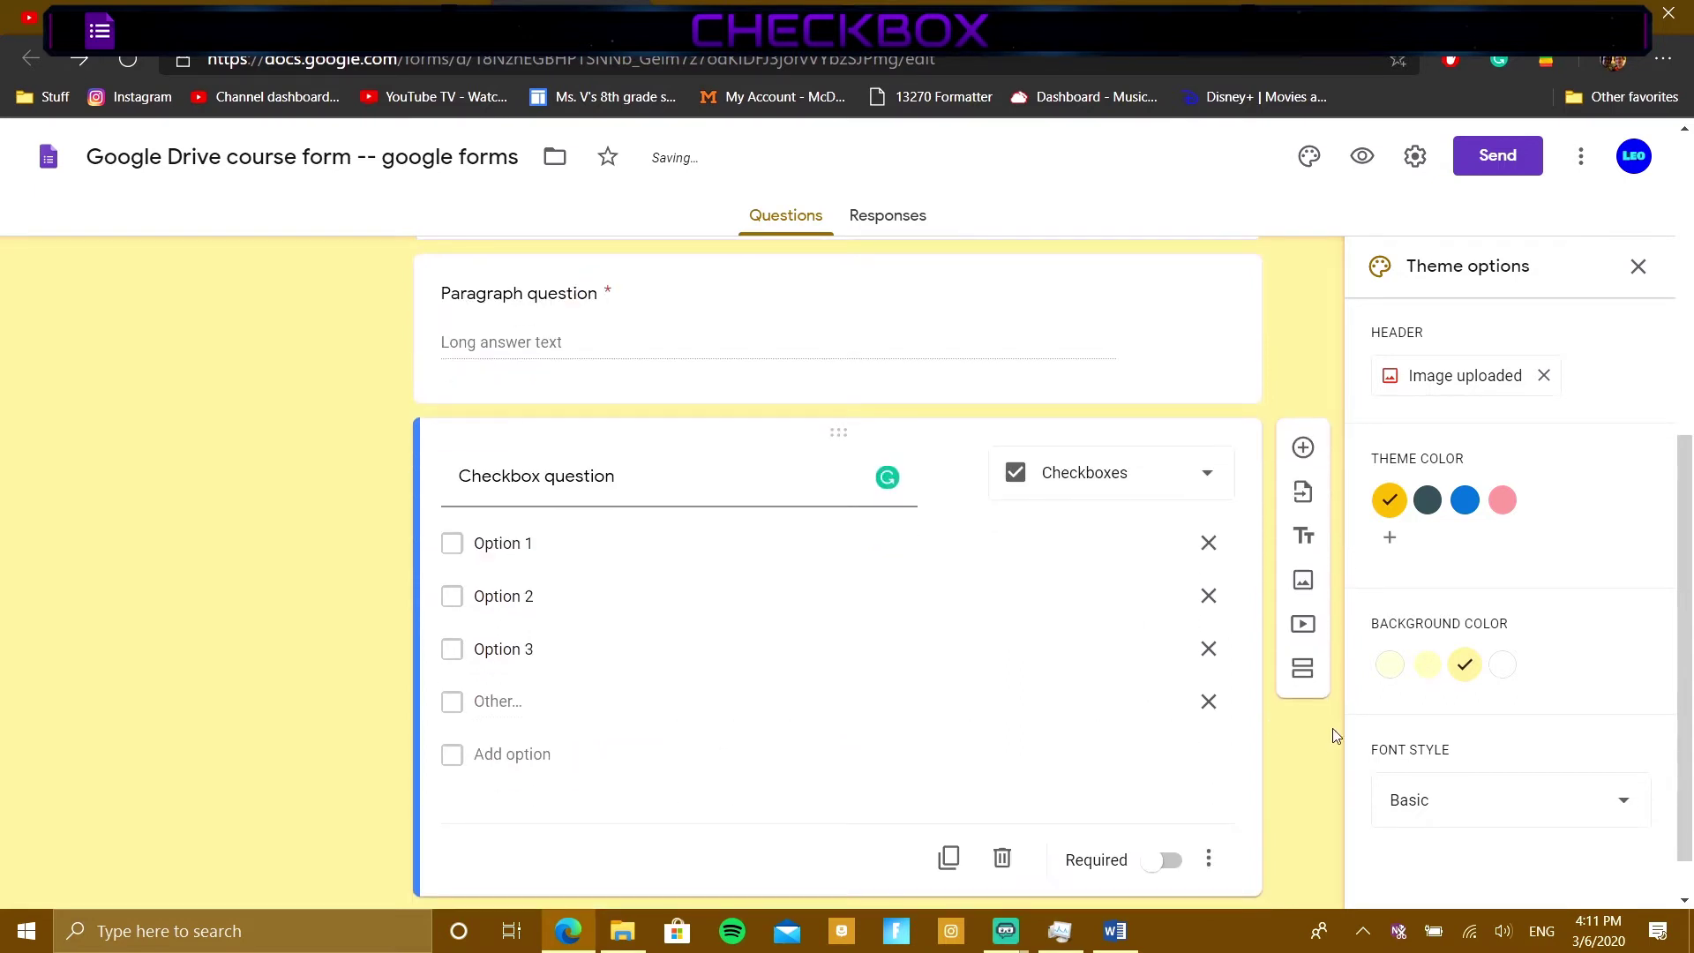
scroll(1121, 597, "down", 1)
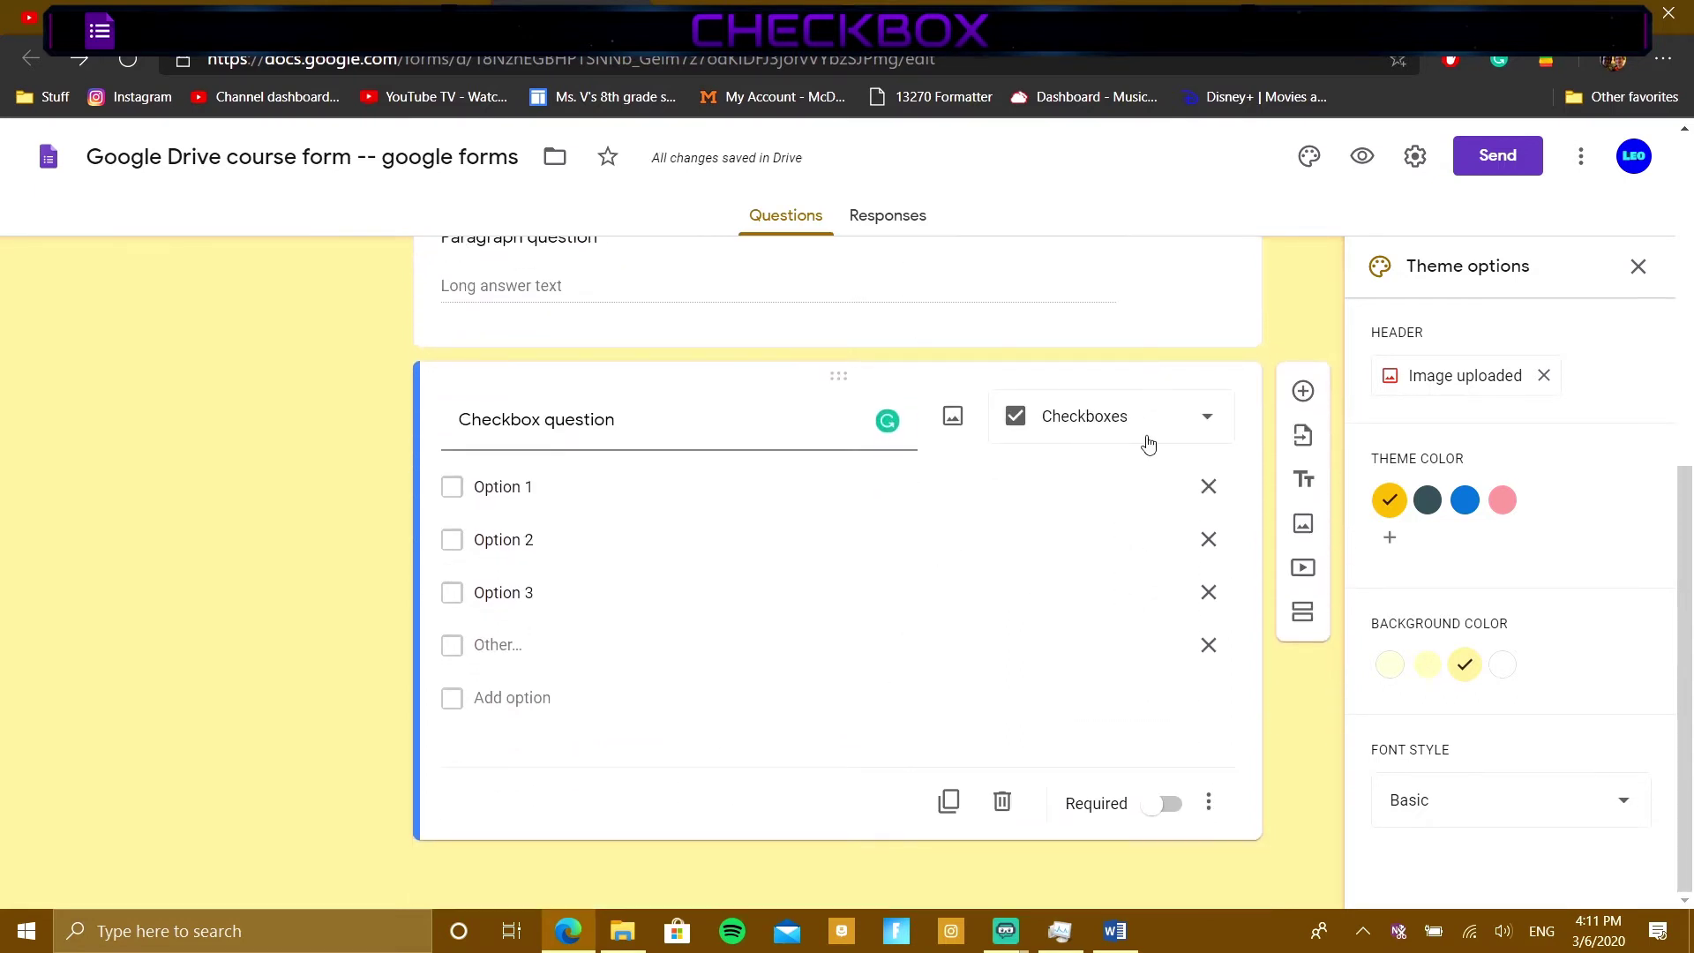
left_click(1168, 802)
left_click(460, 487)
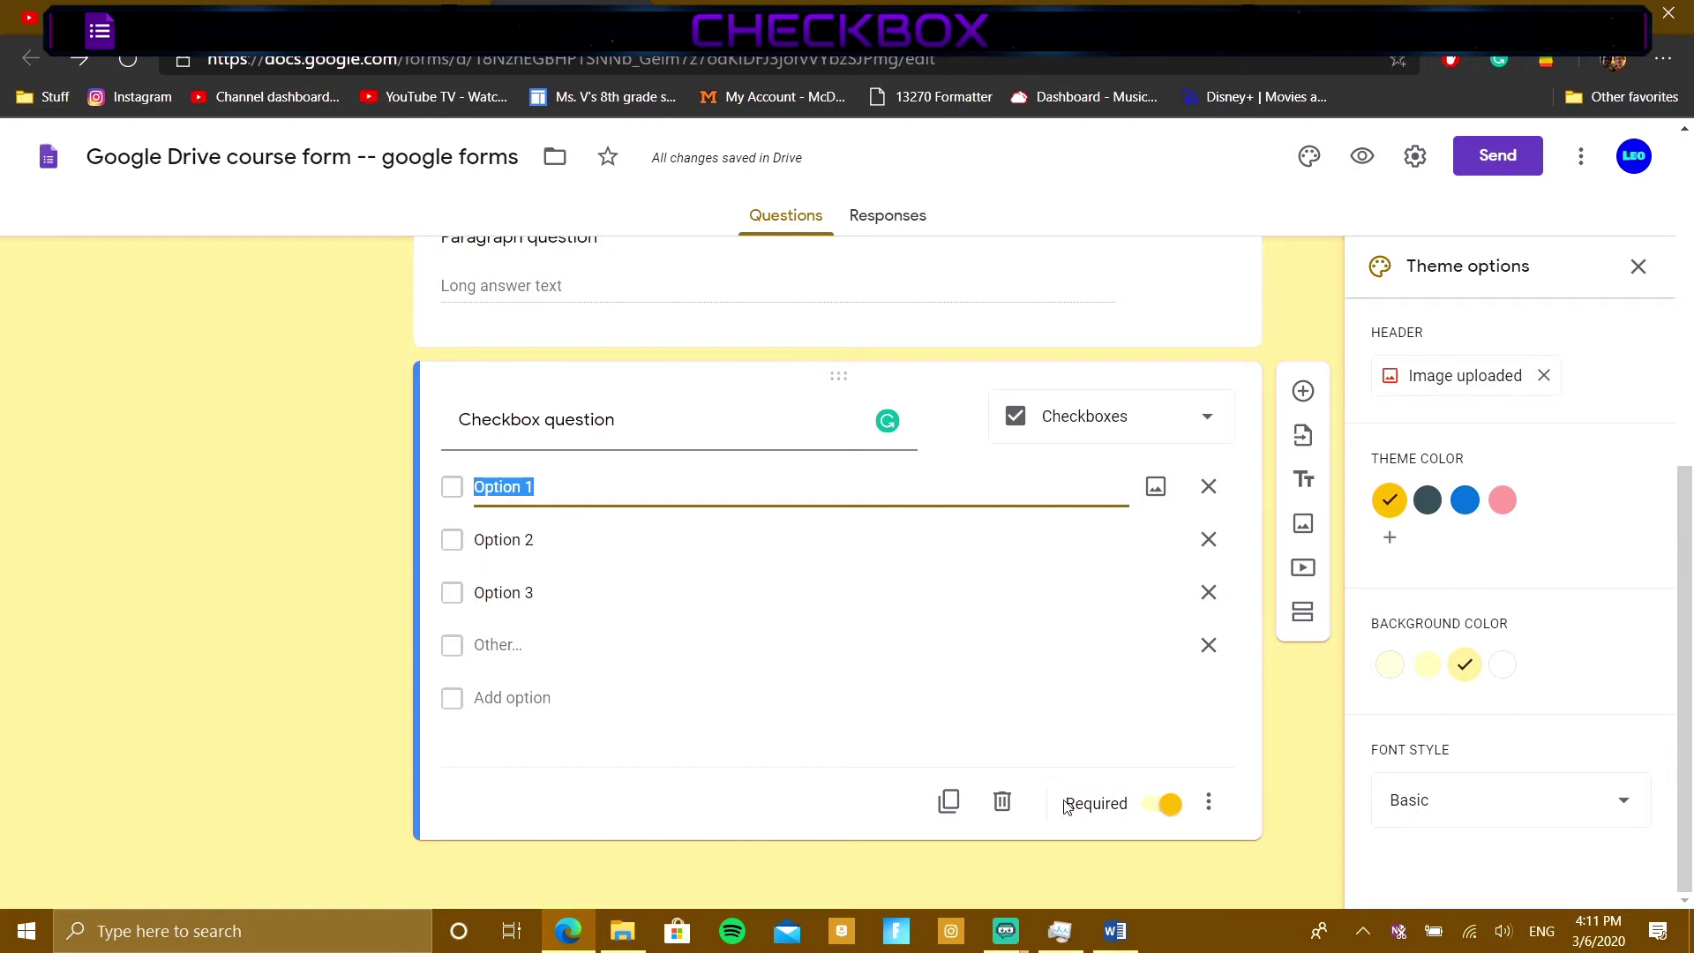
Step: Add a new multiple choice question titled "Multiple choice question" below the checkbox question
left_click(1304, 392)
type("Multiple ch")
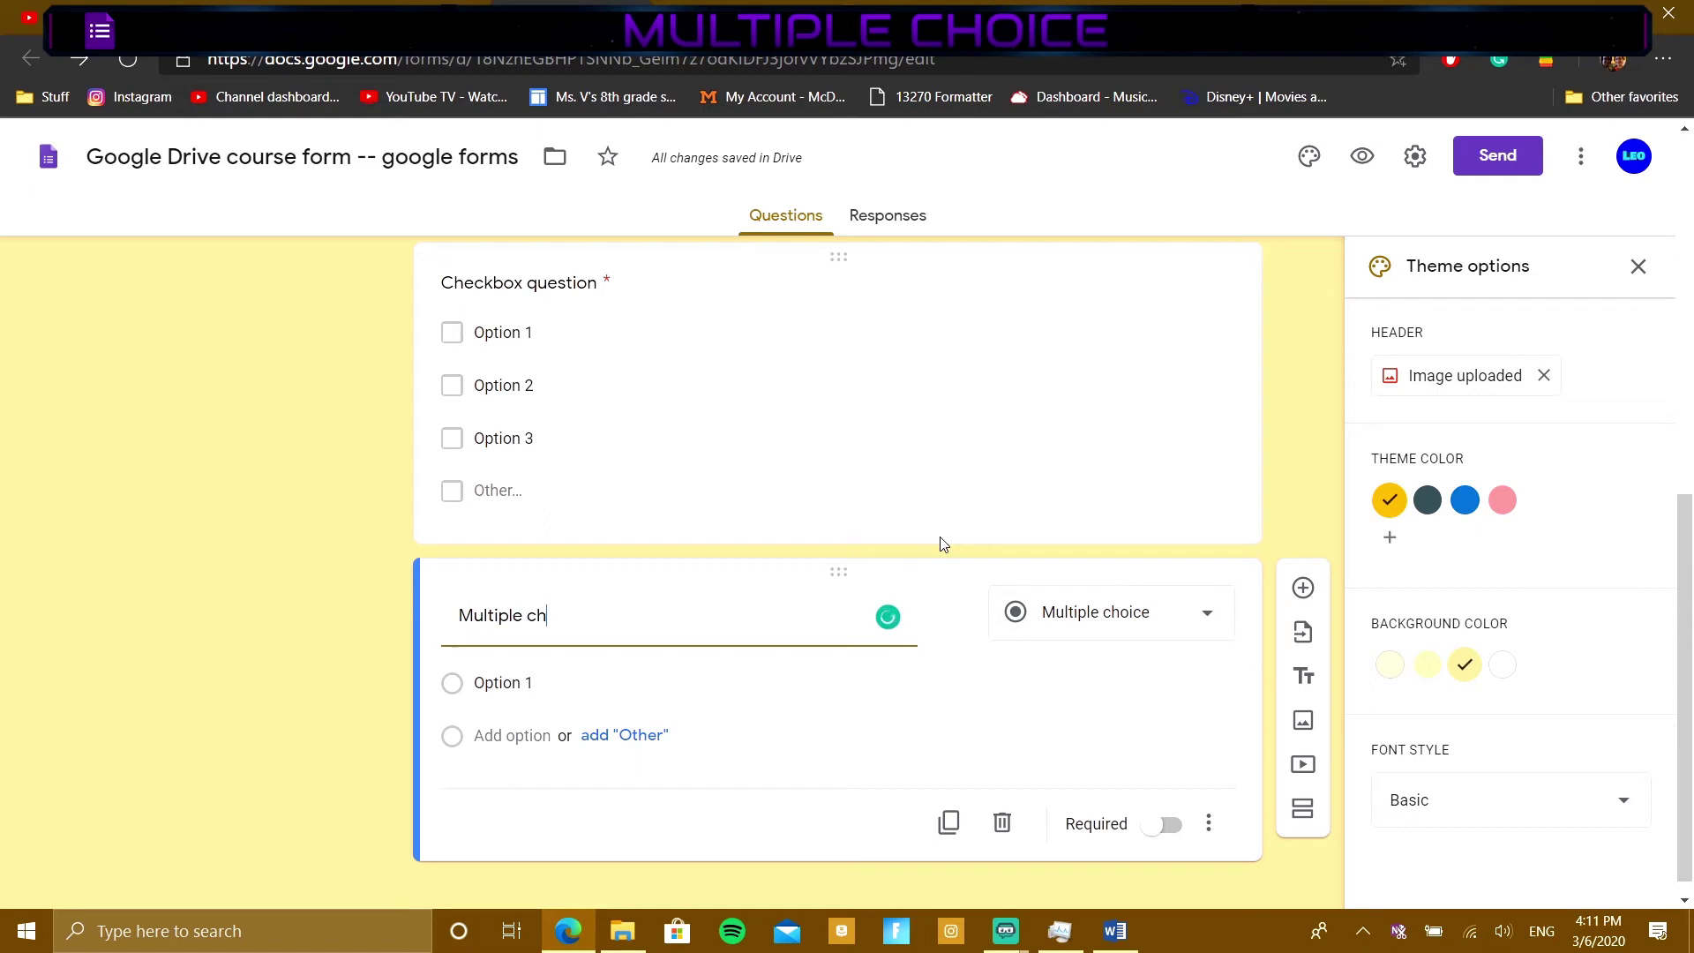
type("oice question")
Step: Add Option 2, Option 3, Option 4 and an "Other" choice to the multiple choice question
left_click(510, 736)
left_click(508, 728)
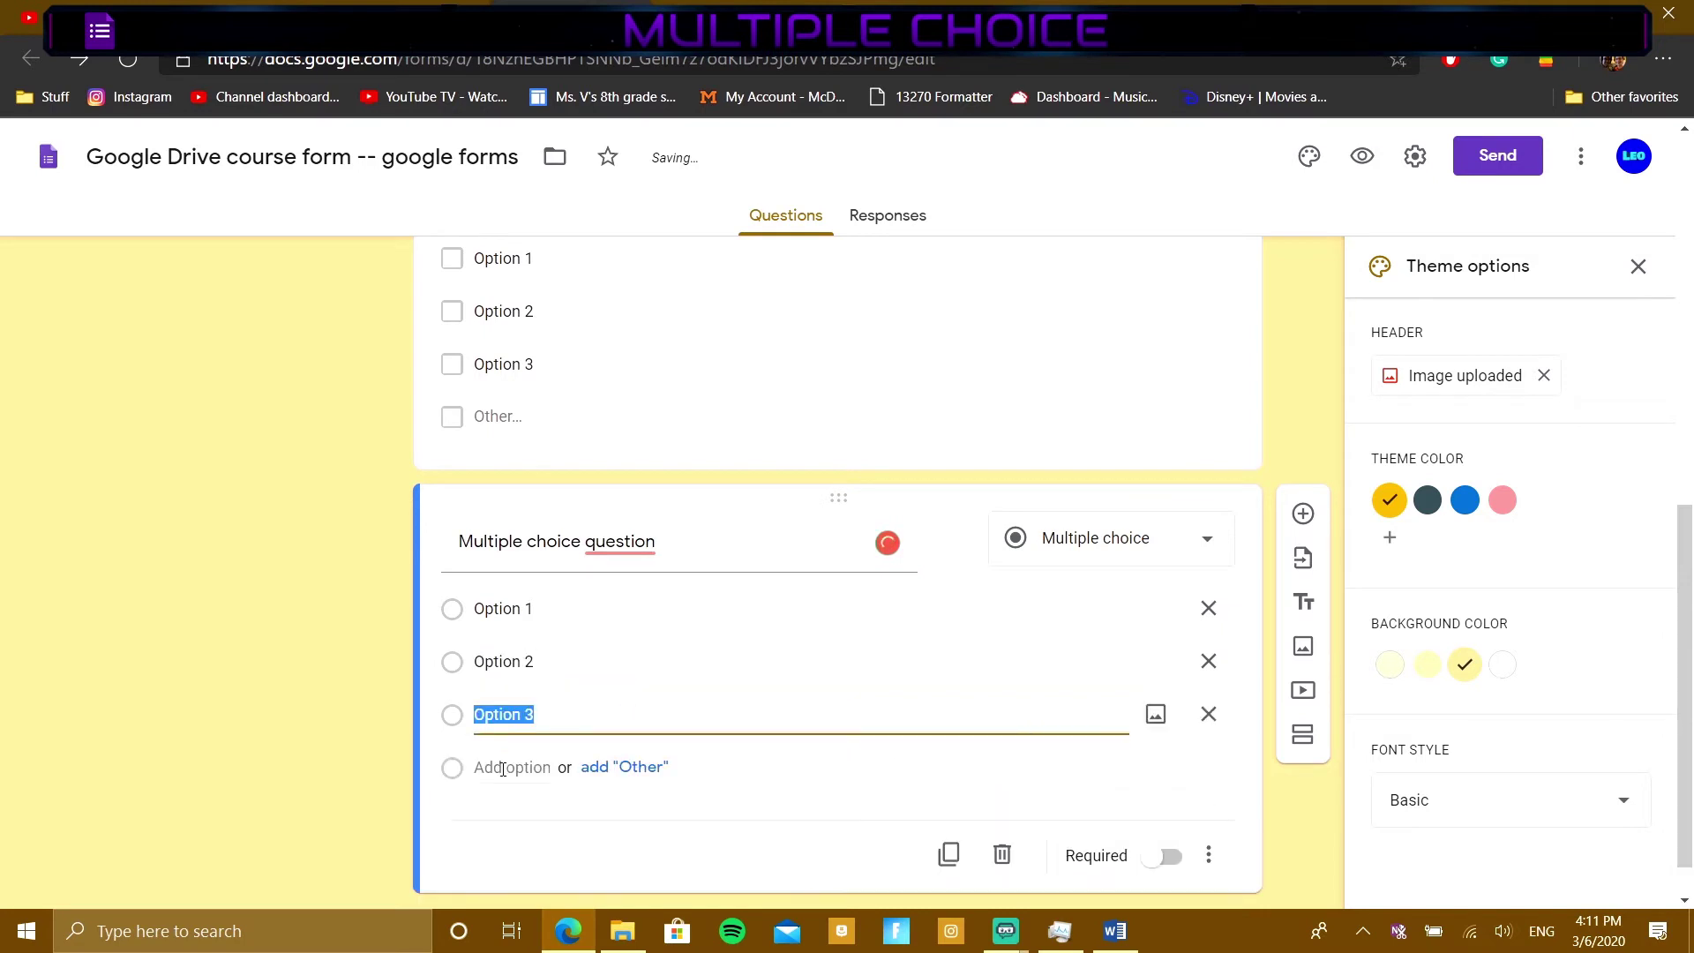
left_click(511, 767)
left_click(625, 819)
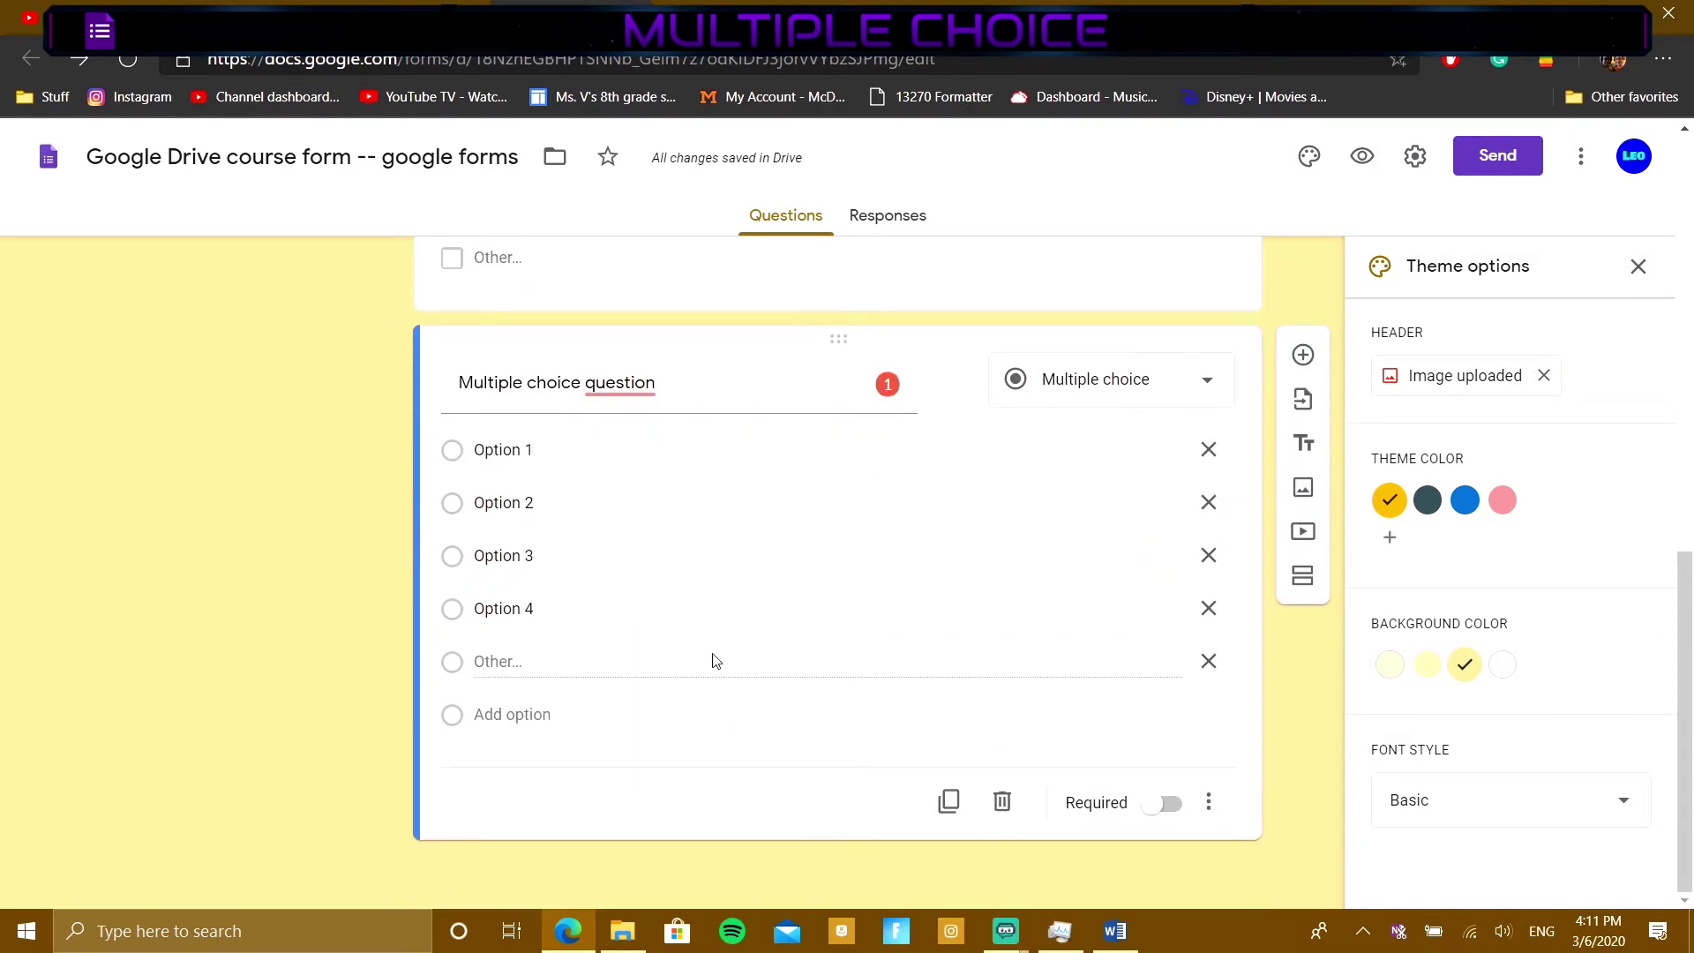
left_click(632, 672)
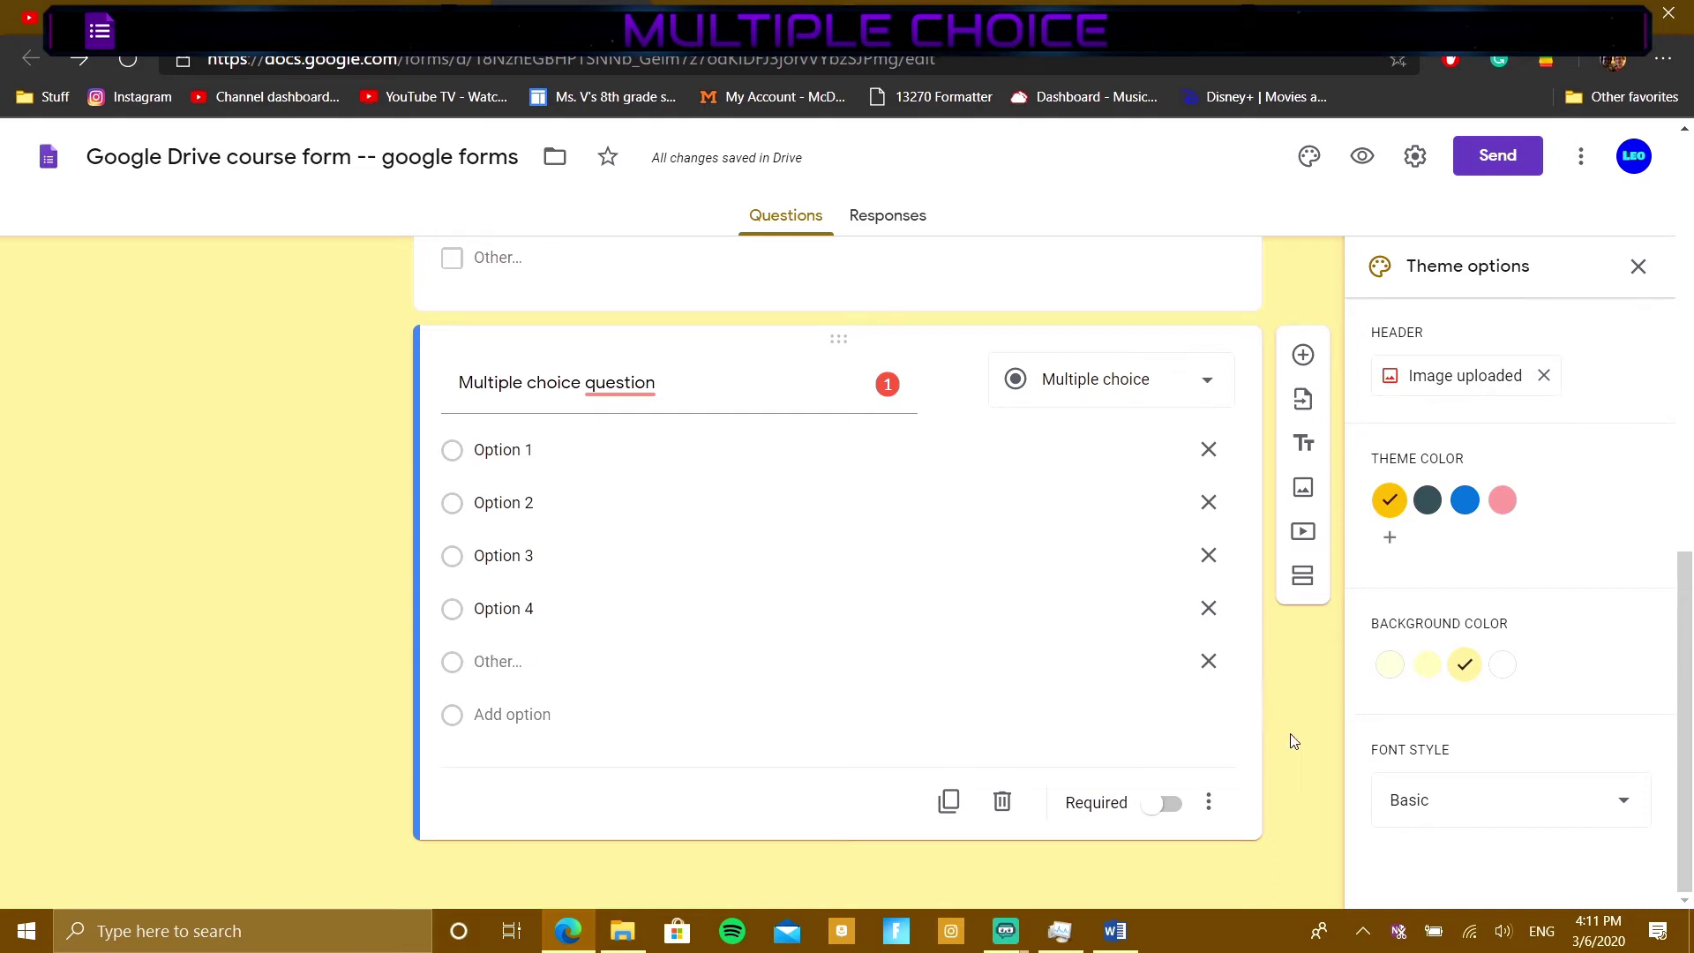
Step: Make the multiple choice question required and accept the Grammarly suggestion "questions" in its title
left_click(1163, 803)
mouse_move(633, 387)
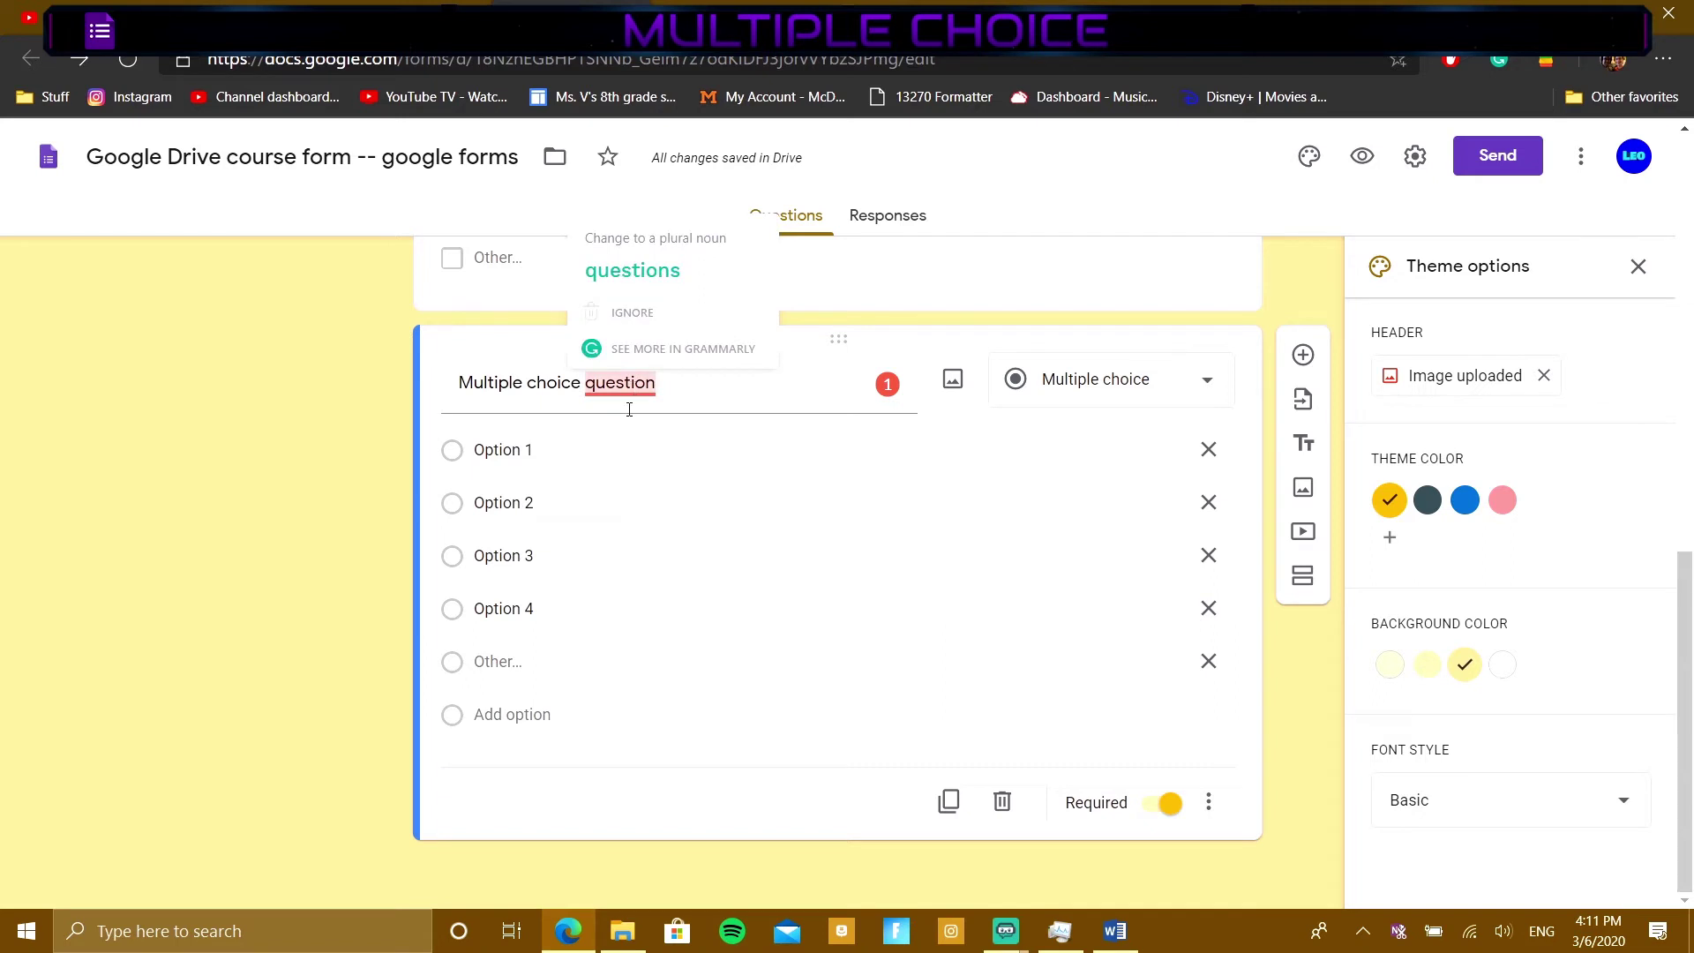
left_click(633, 270)
Step: Add a new question below the multiple choice question and set its type to Dropdown
left_click(1302, 356)
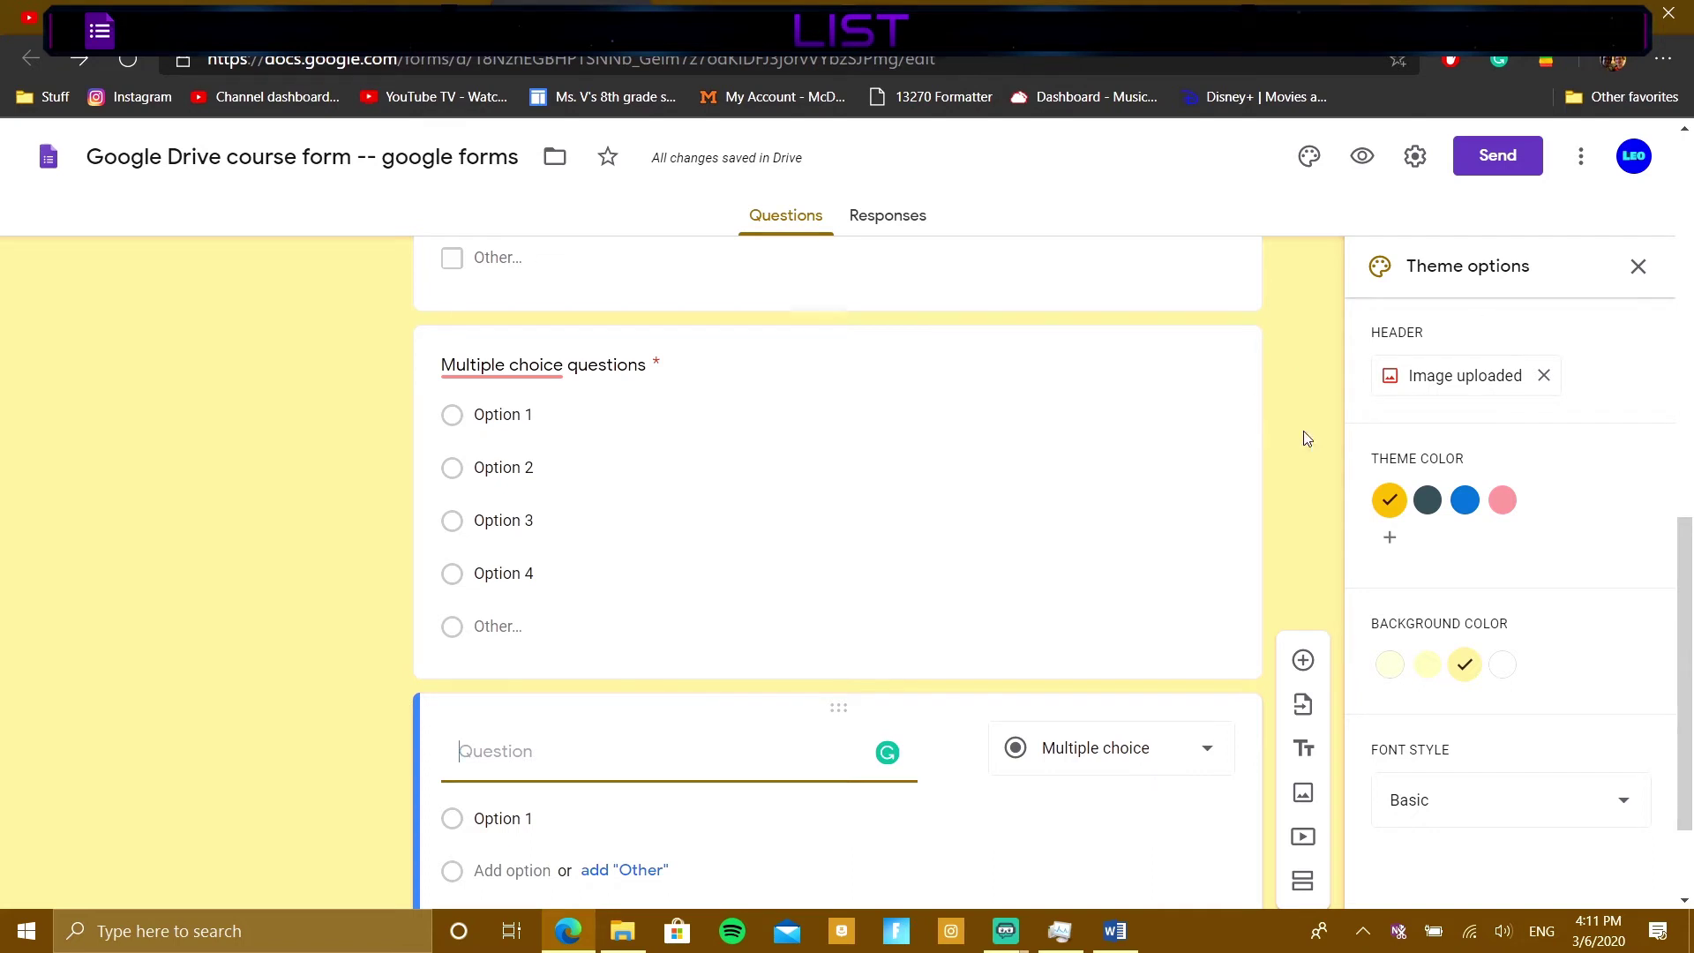
scroll(1059, 514, "down", 2)
left_click(1078, 616)
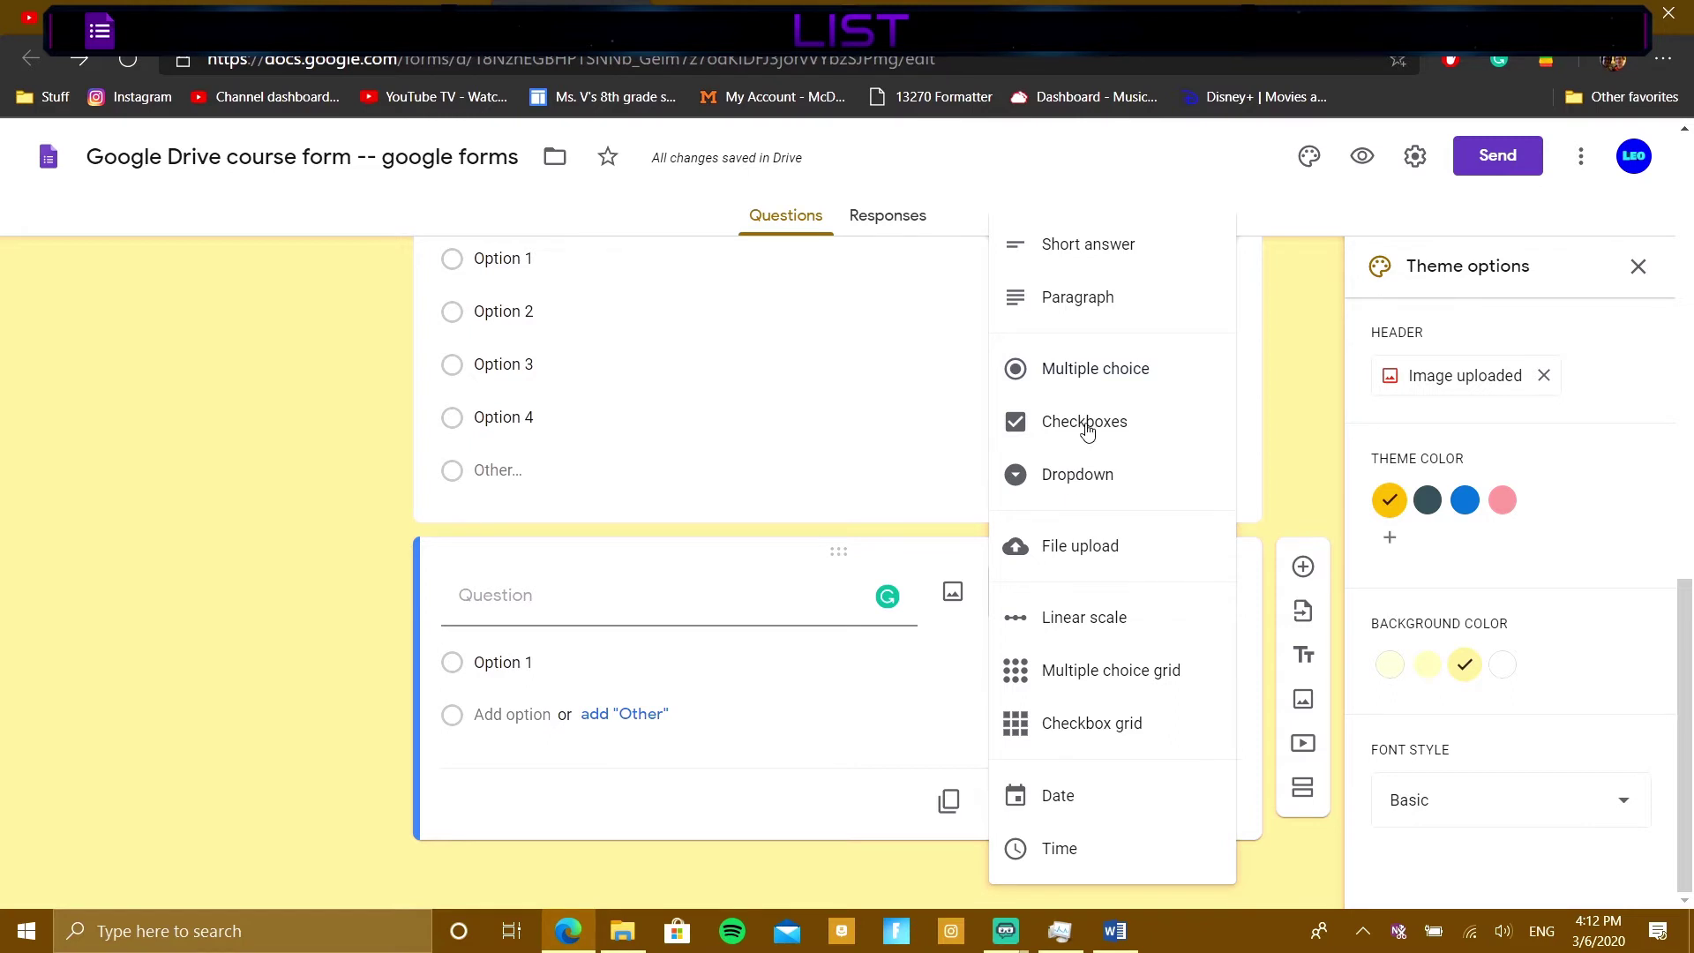
left_click(1104, 475)
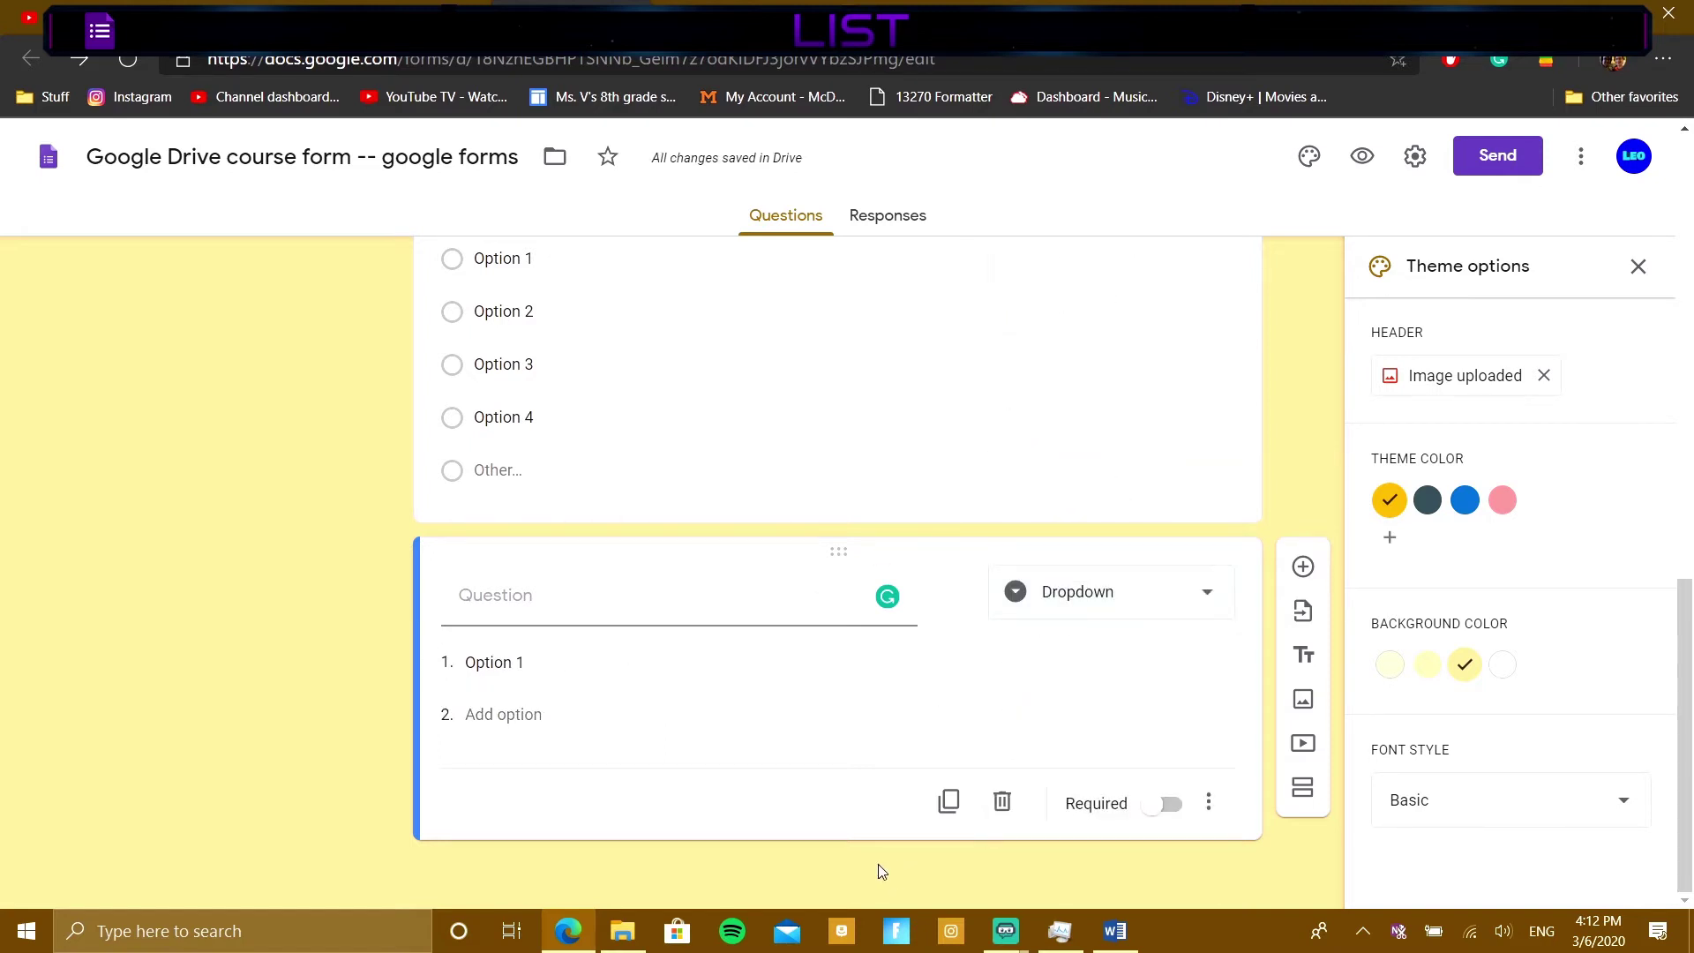
Step: Add Option 2, Option 3 and Option 4 to the dropdown question and make it required
left_click(507, 715)
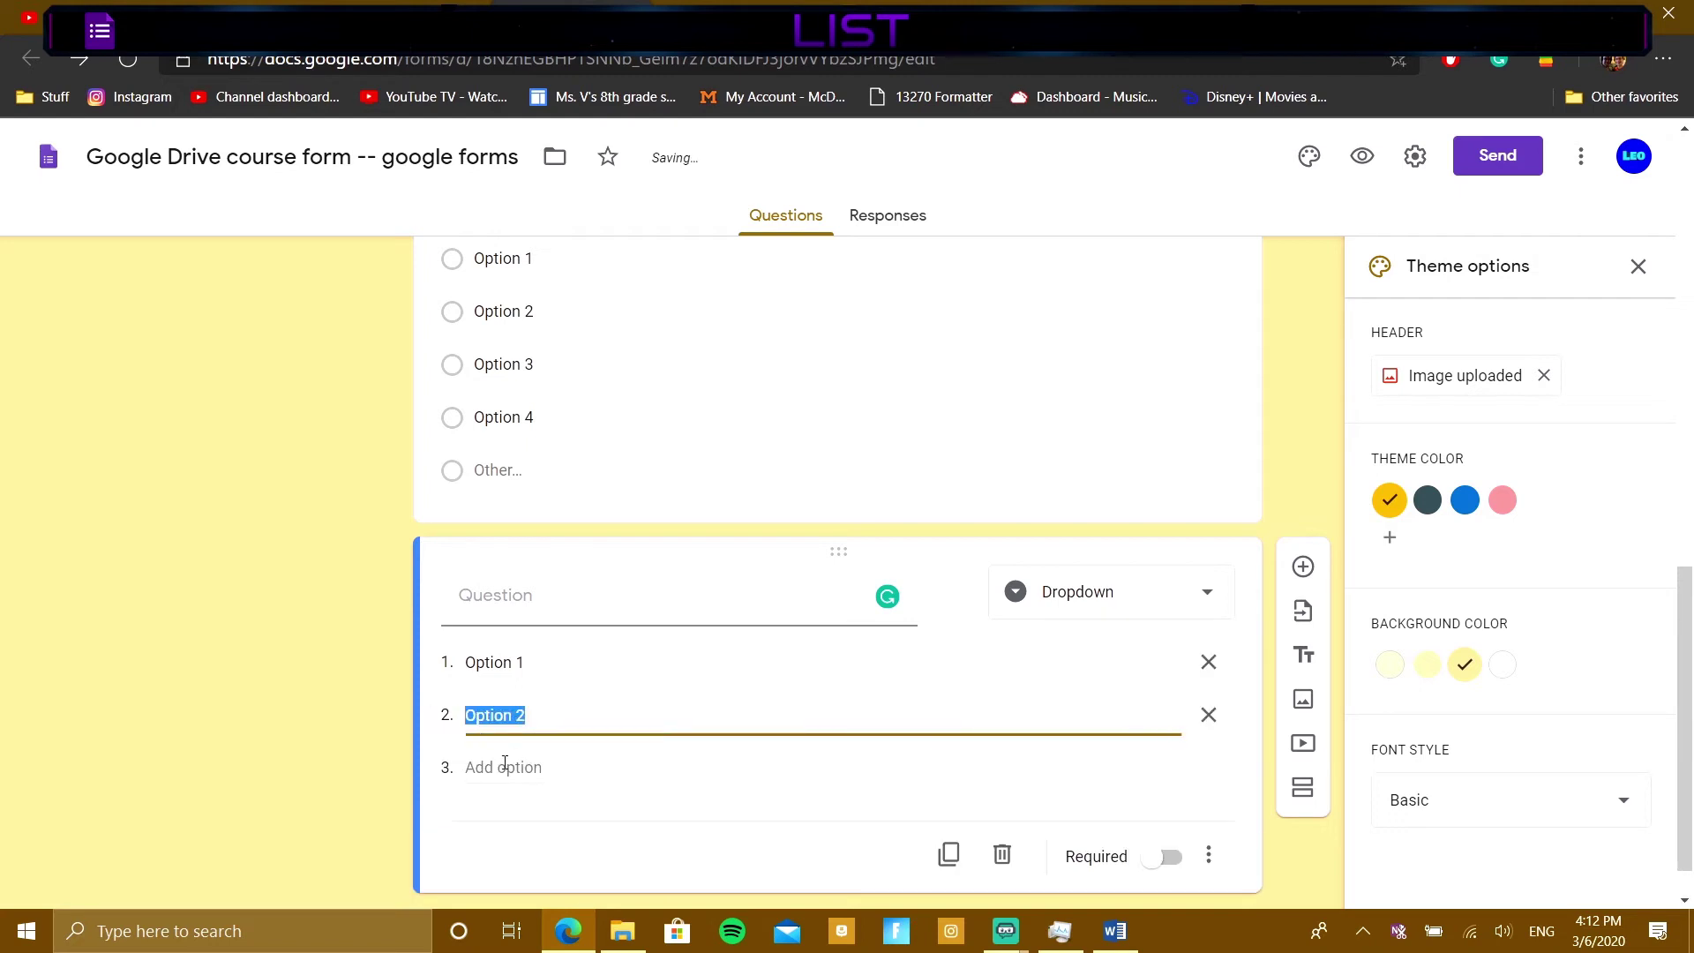
left_click(503, 767)
left_click(502, 820)
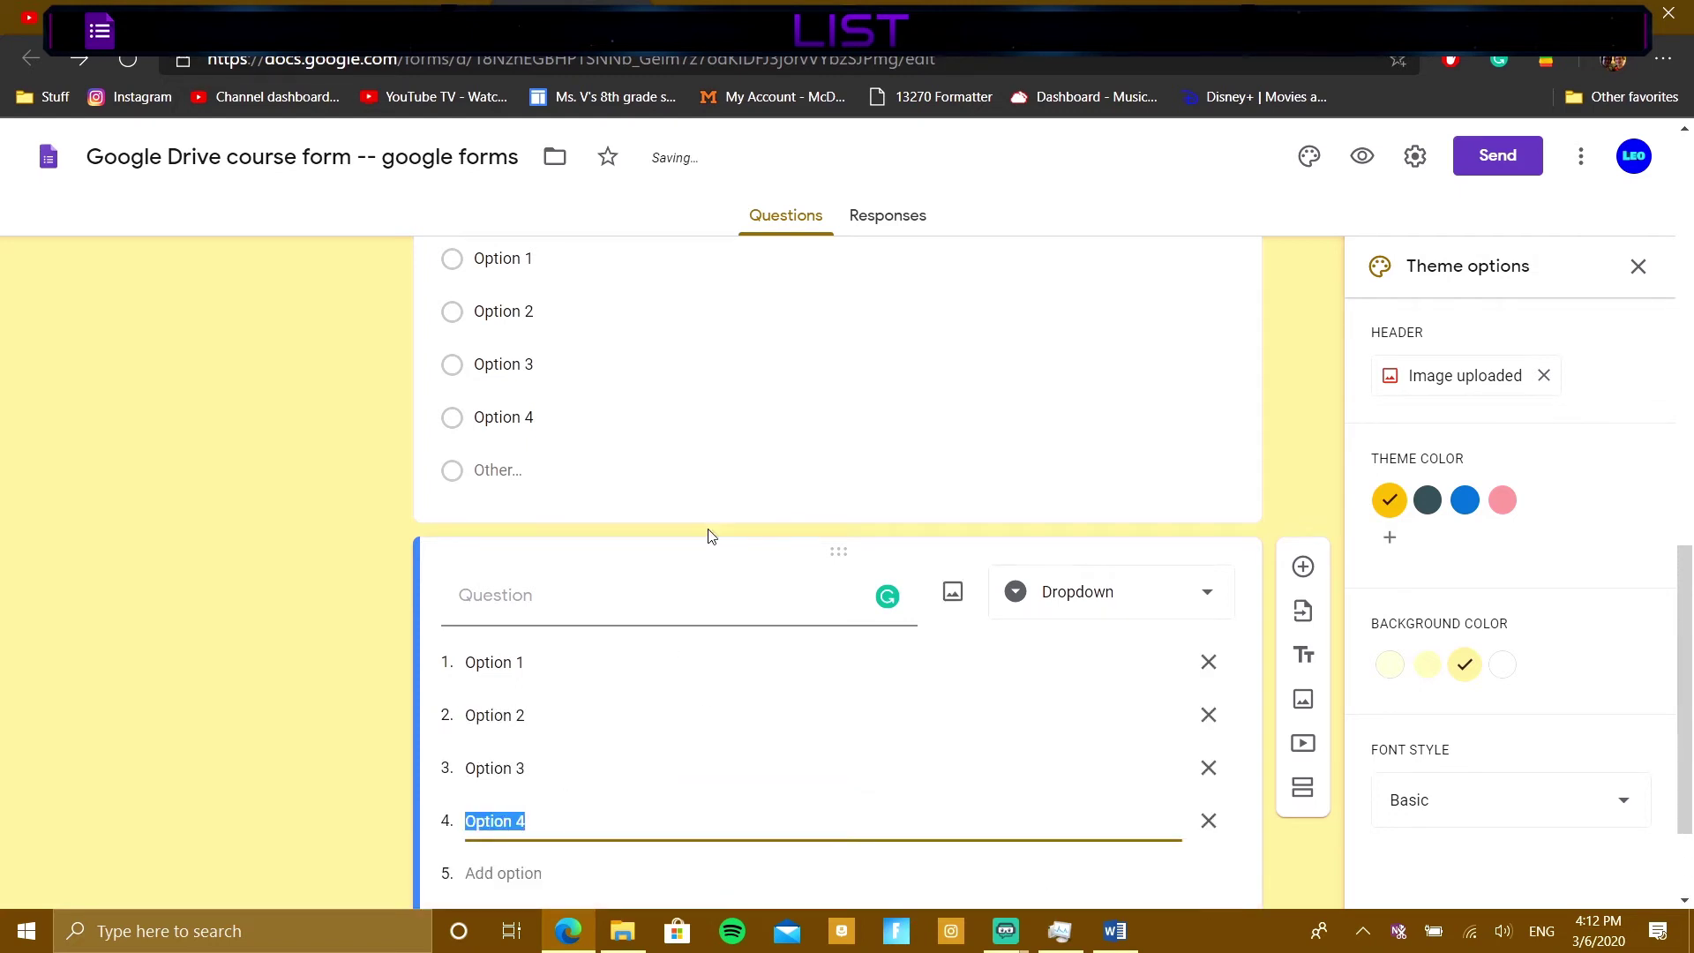
left_click(1166, 843)
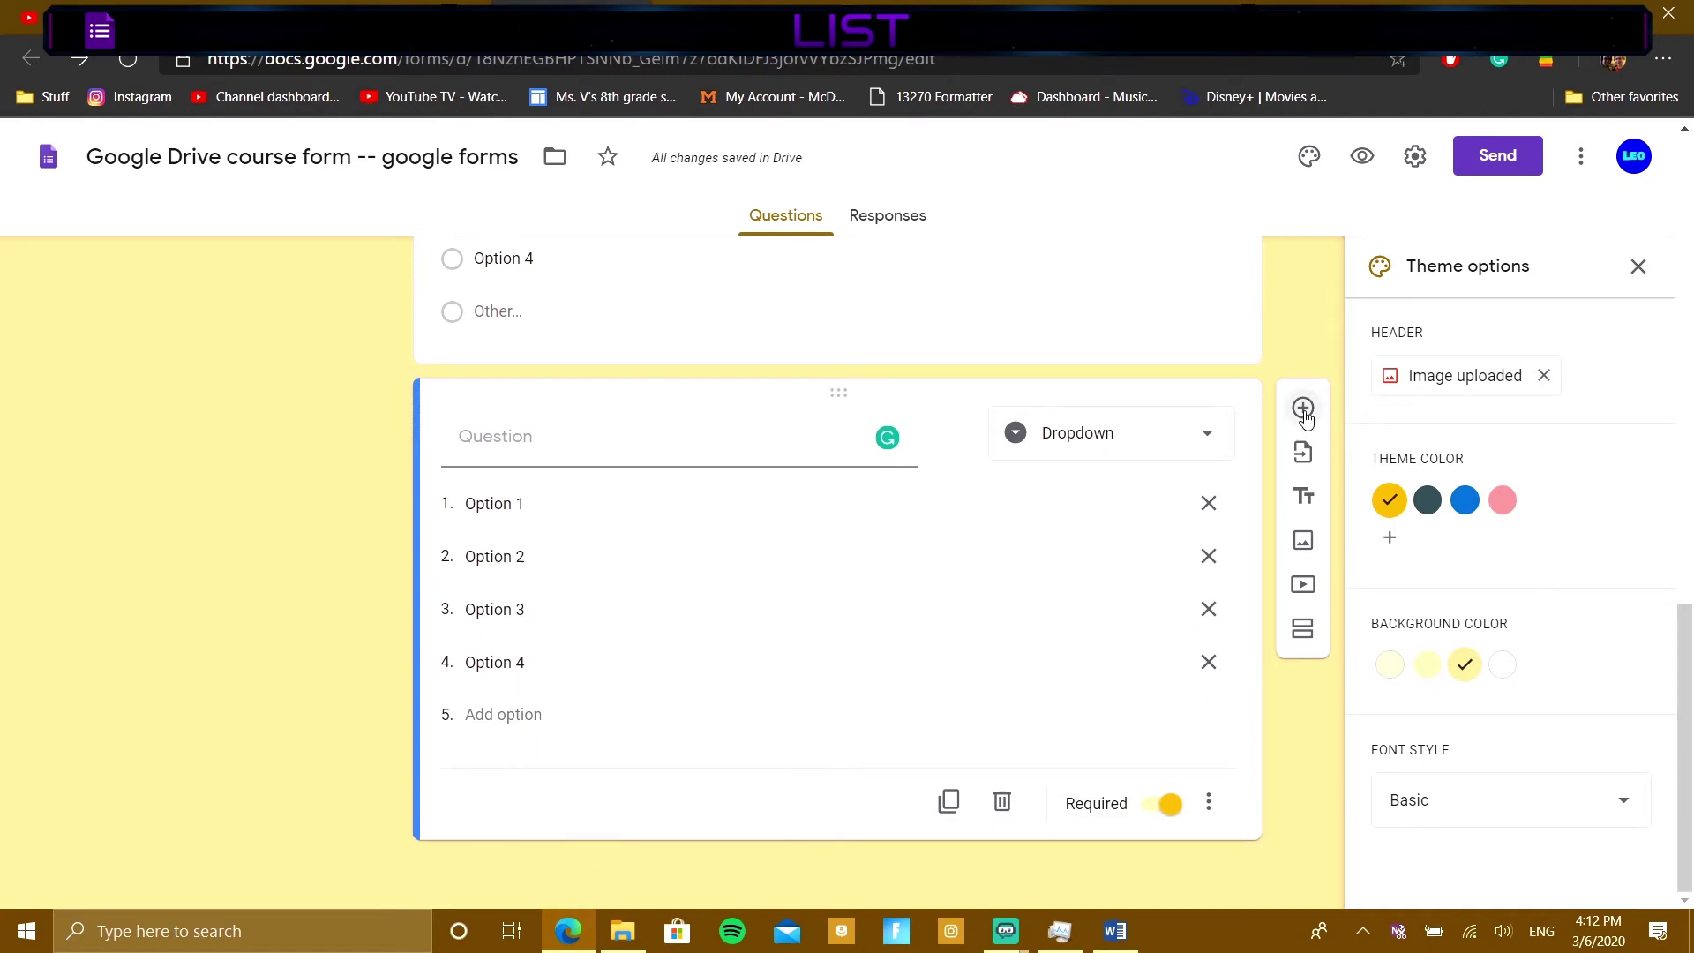
Step: Add a new question below the dropdown question and set its type to Linear scale
left_click(1302, 407)
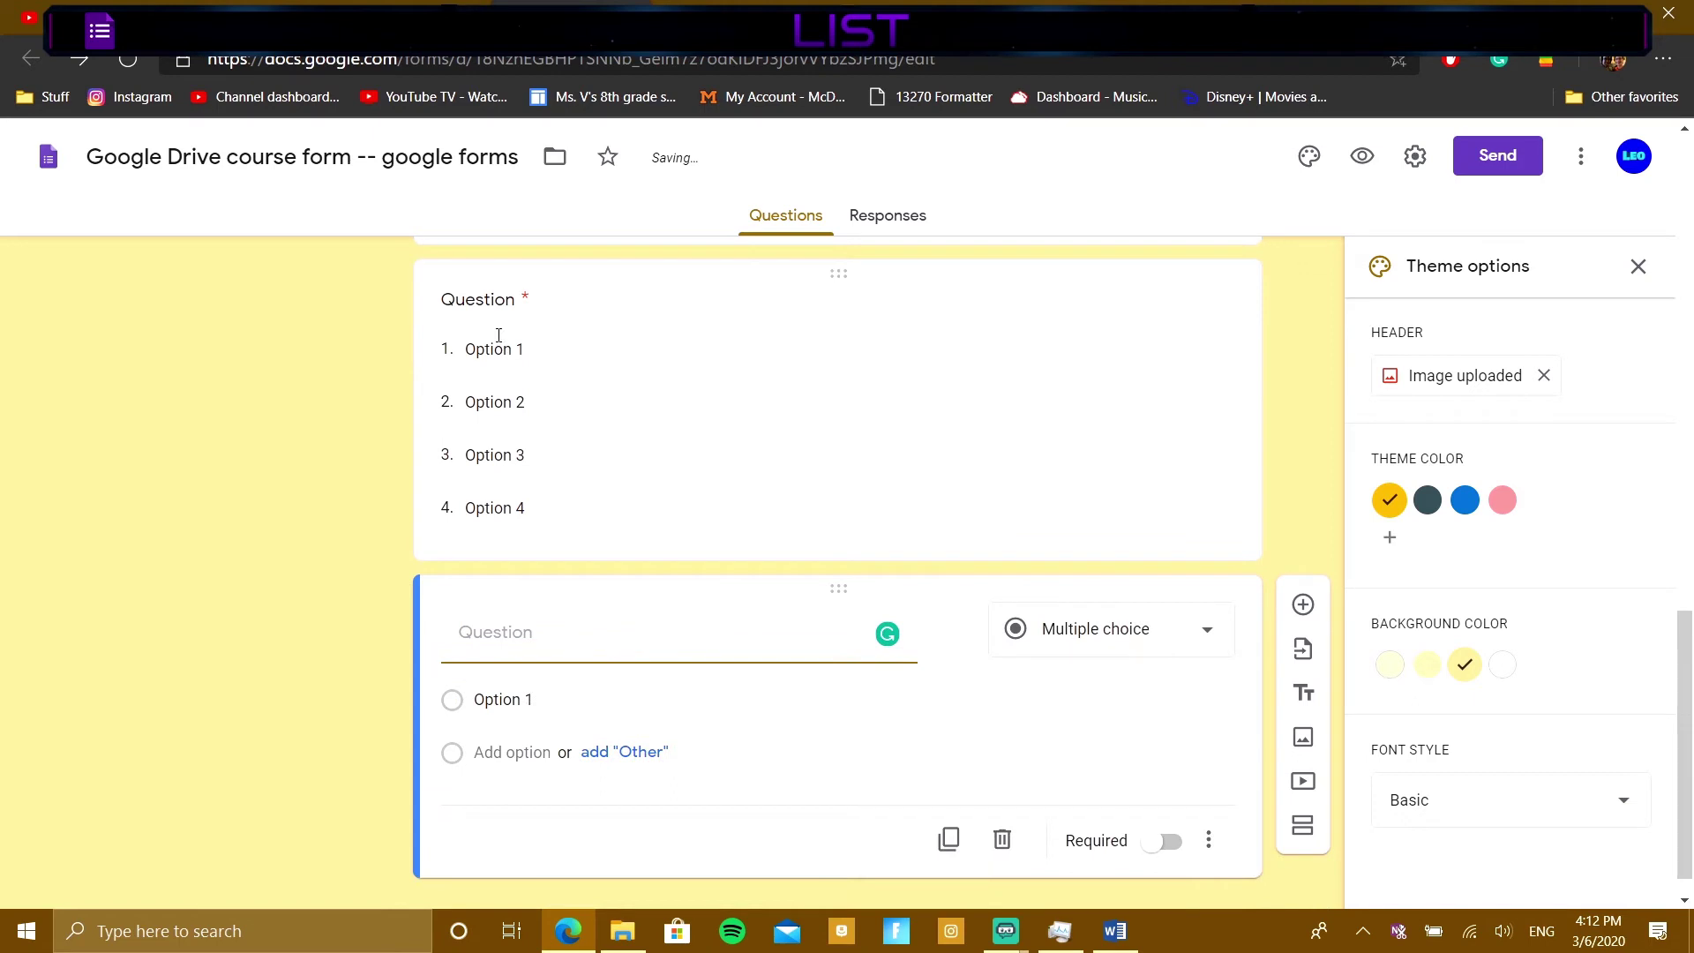
left_click(1080, 654)
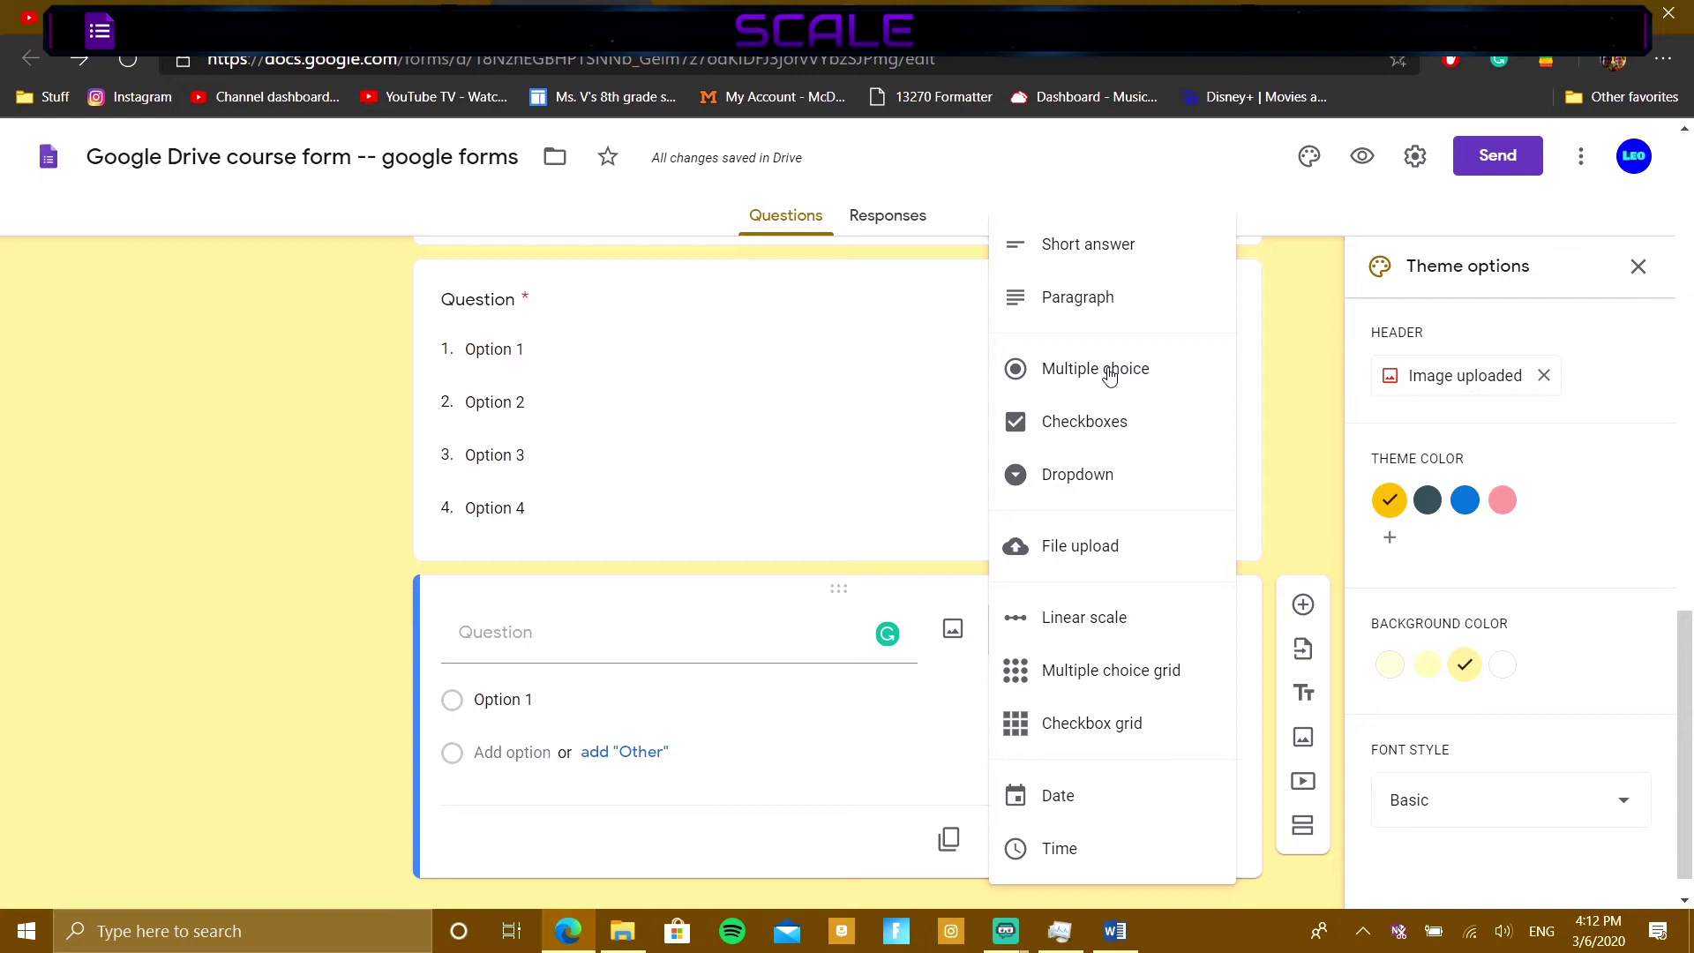
left_click(1070, 628)
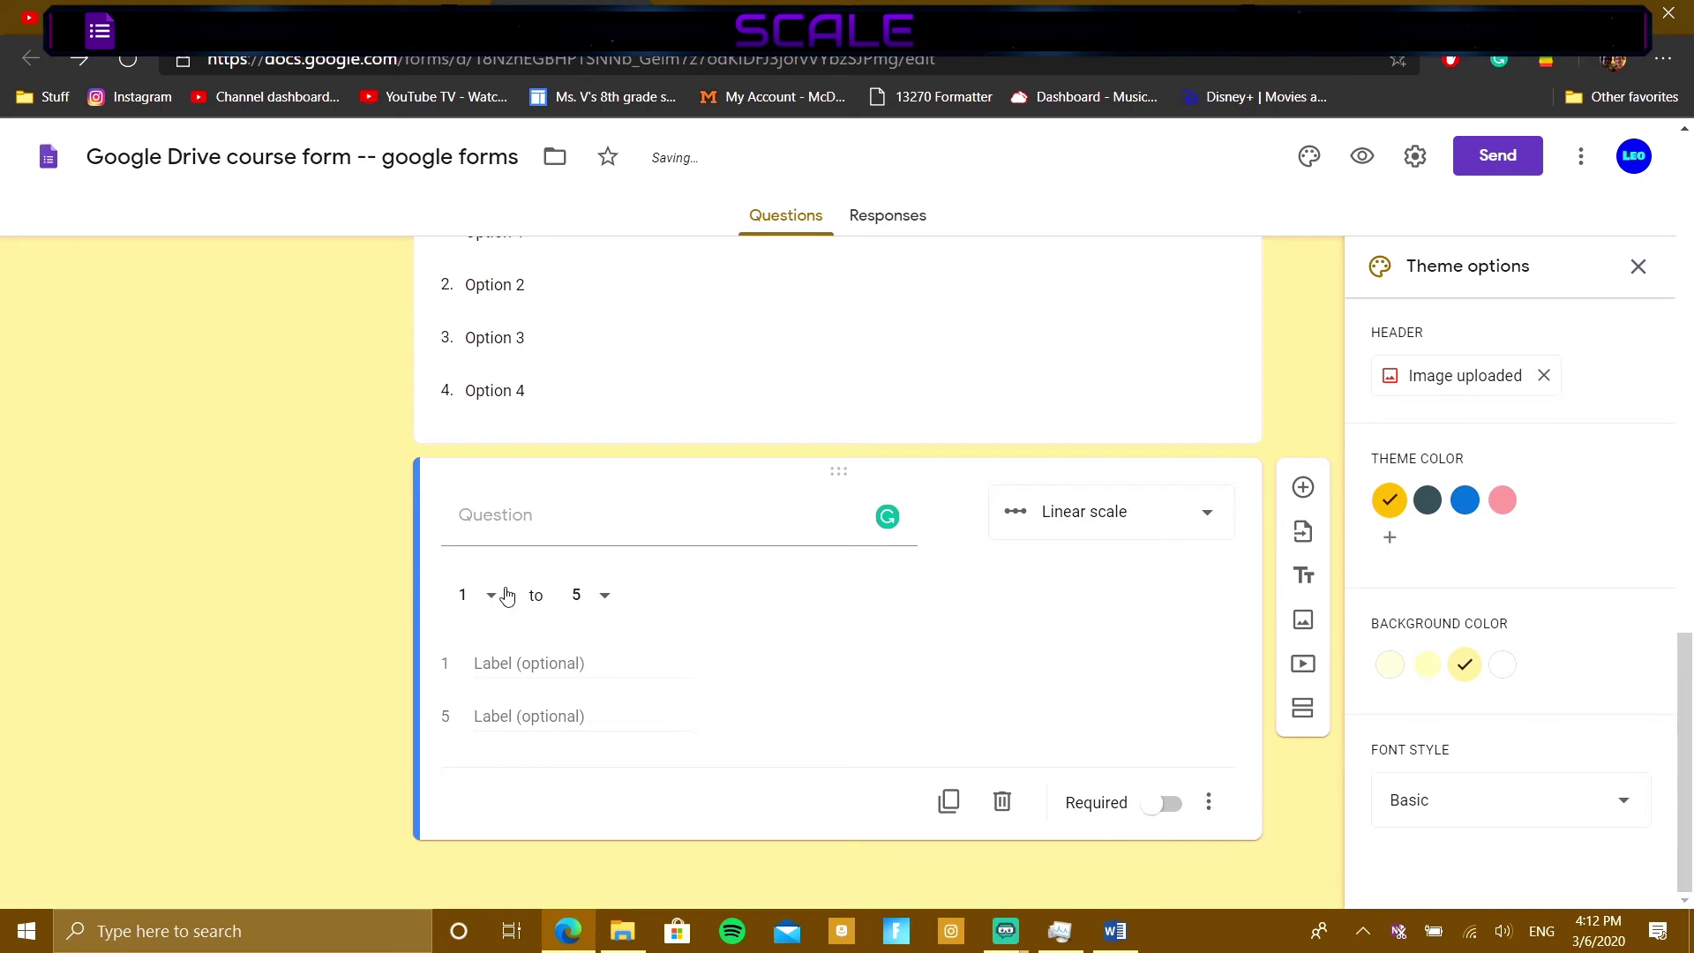
Step: Set the linear scale question's range to run from 1 to 10
left_click(506, 596)
left_click(500, 608)
left_click(600, 596)
left_click(583, 848)
left_click(596, 597)
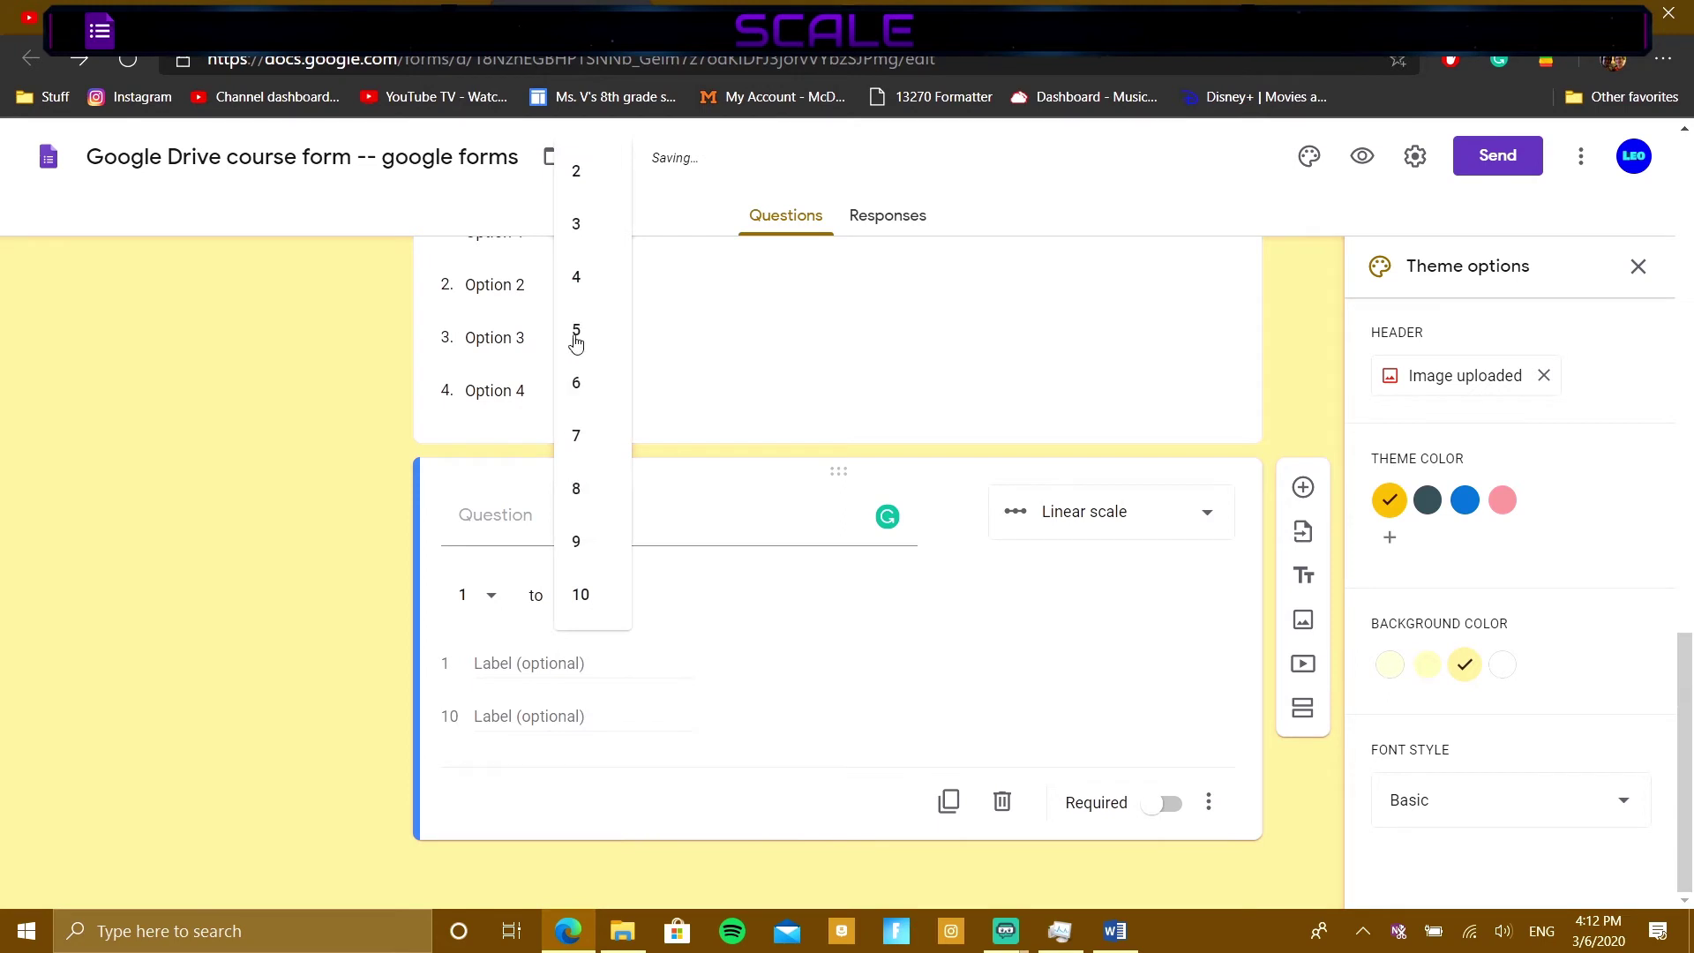
left_click(580, 594)
Step: Try 0 as the linear scale's lower limit, return it to 1, and look over the available limits
left_click(500, 588)
left_click(492, 533)
left_click(498, 604)
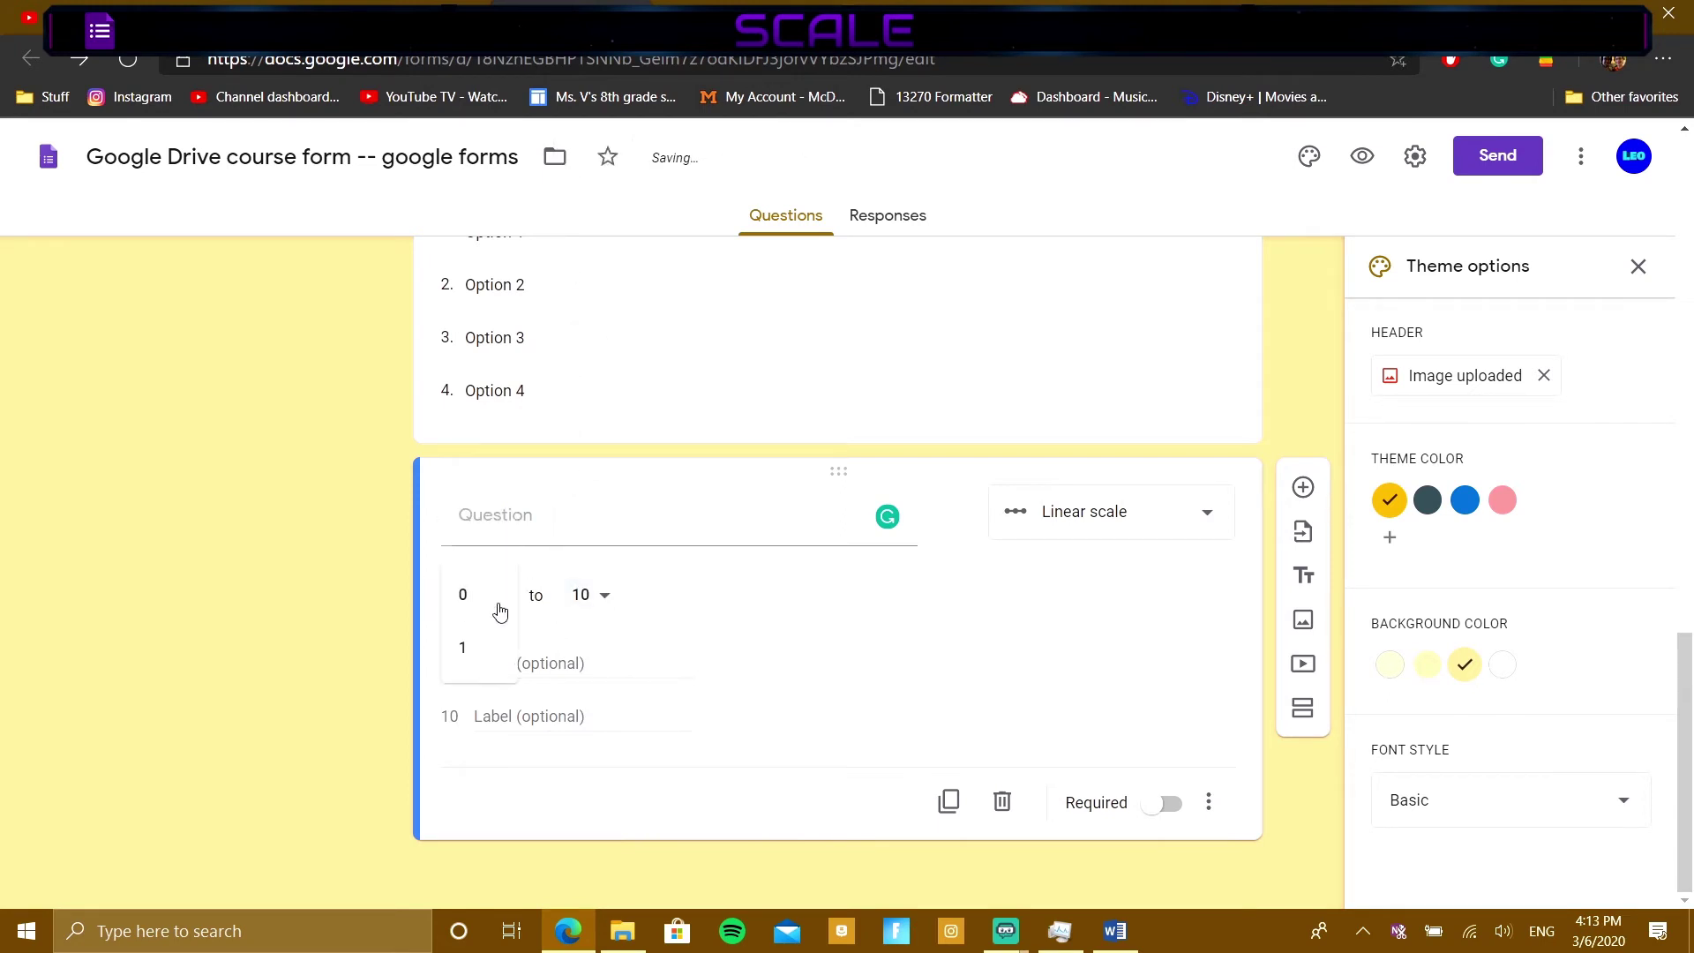
left_click(460, 649)
left_click(489, 593)
left_click(653, 602)
left_click(593, 594)
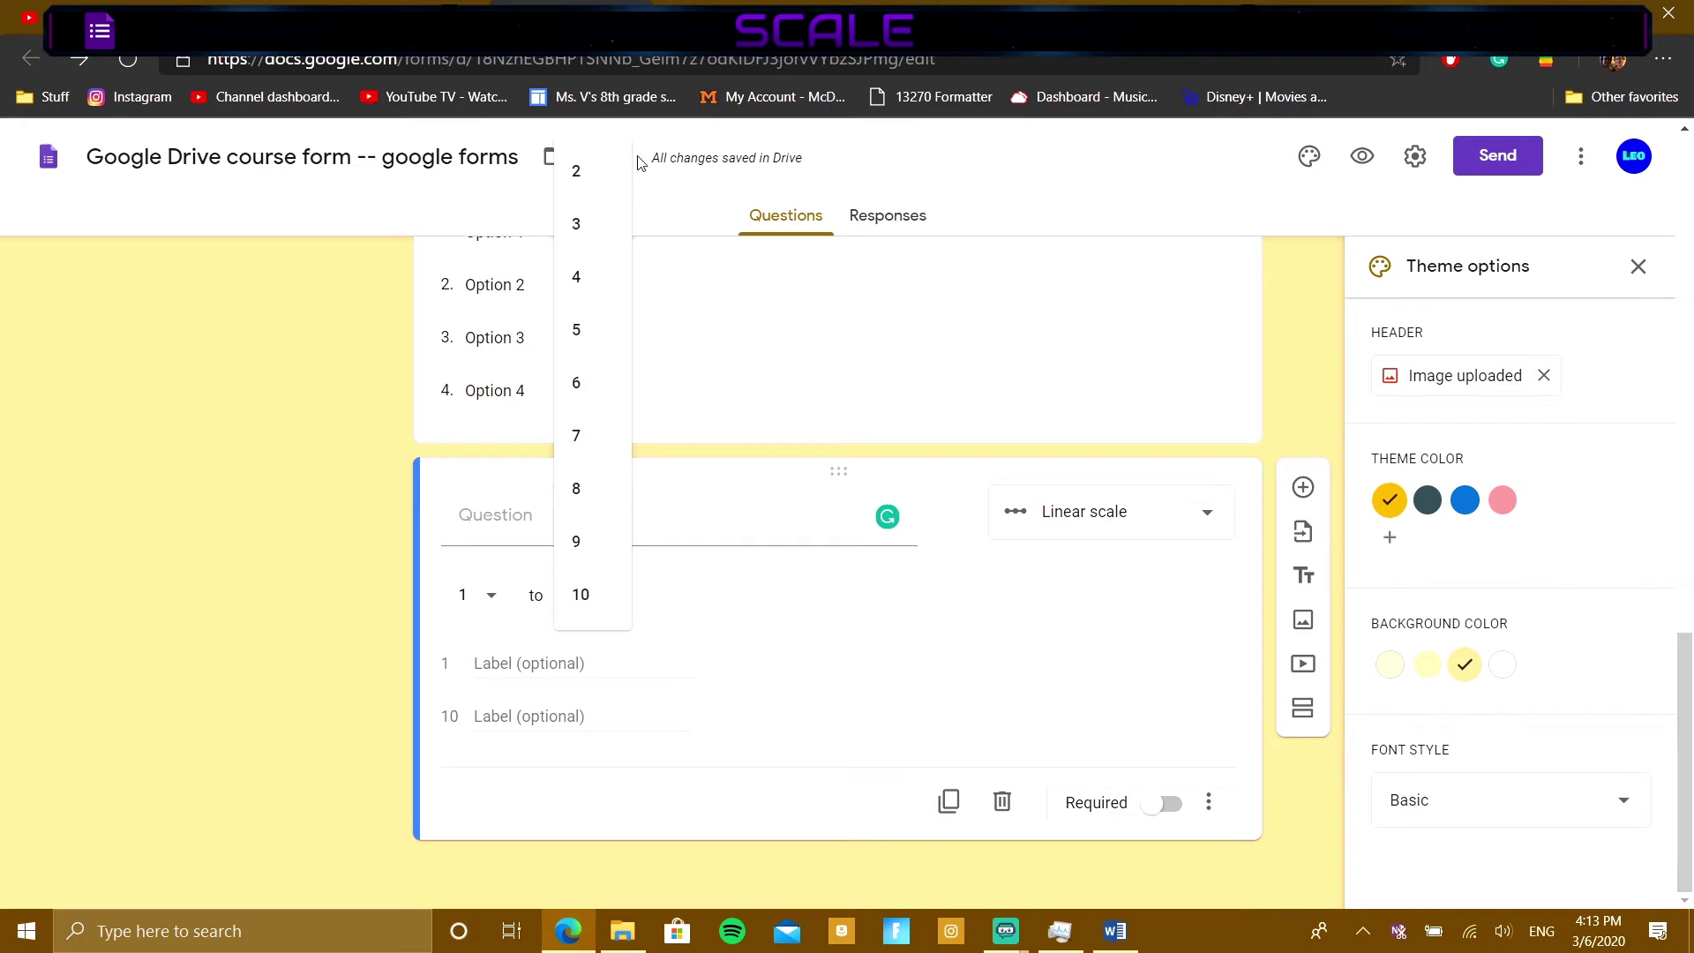
left_click(927, 647)
Step: Label the low end of the linear scale "min" and the high end "max"
left_click(503, 661)
type("min")
left_click(578, 713)
type("max")
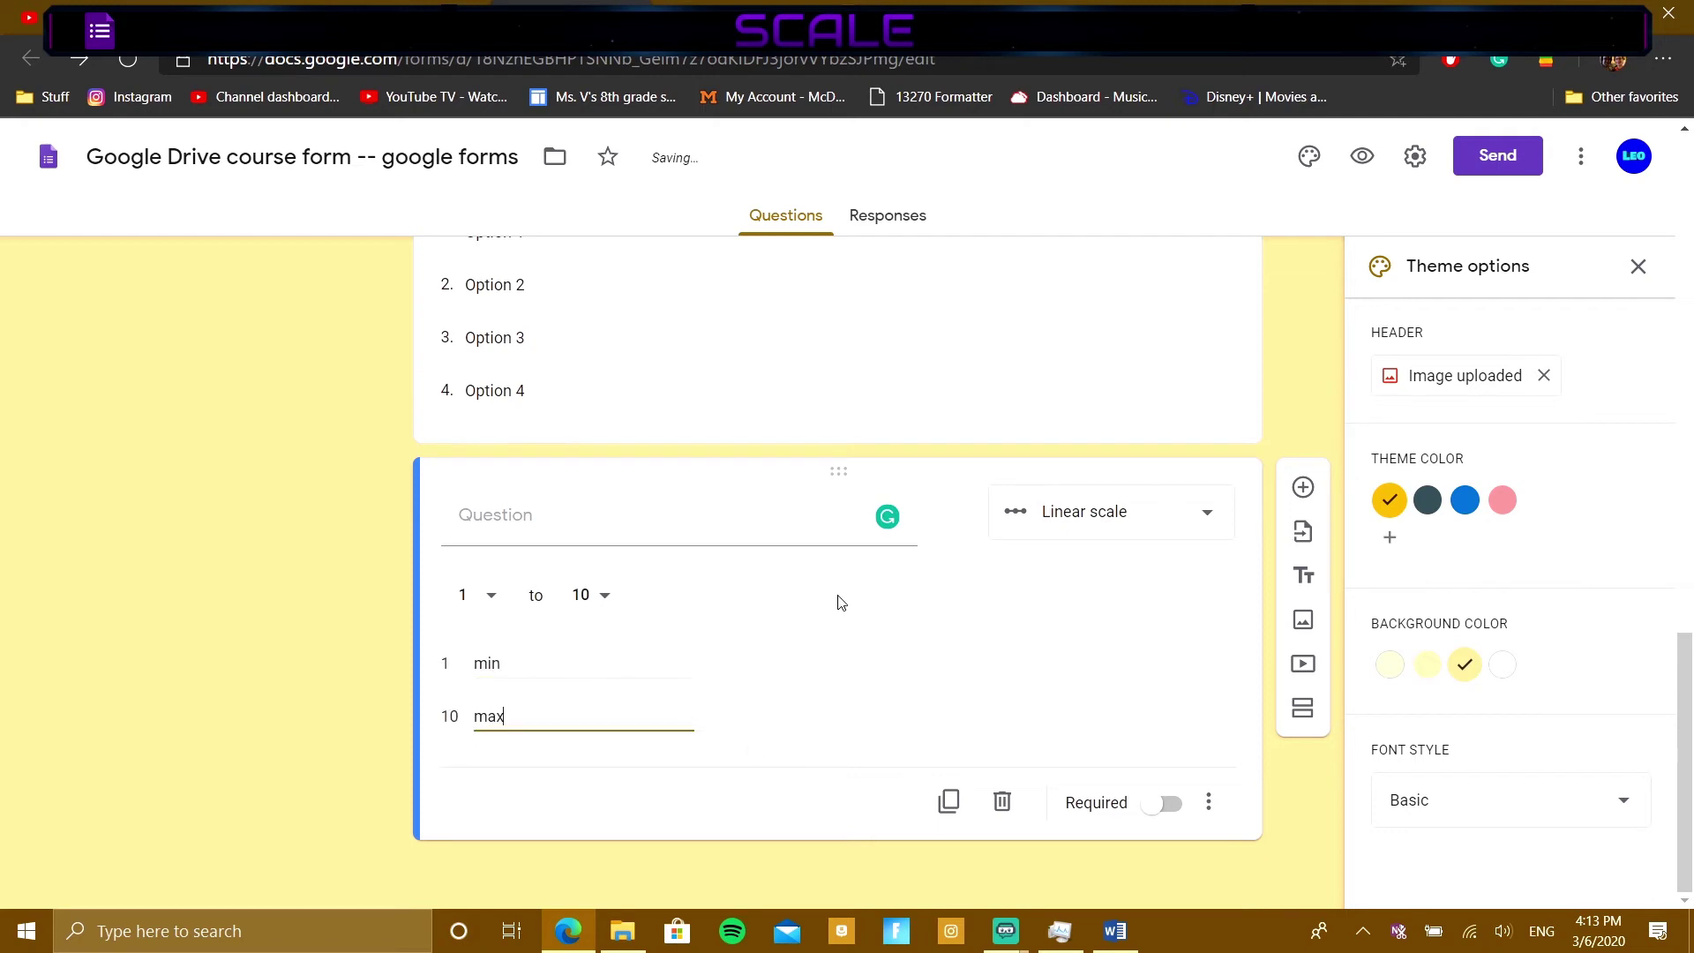
Step: Title the linear scale question "scale question"
left_click(618, 534)
type("scale ques")
key("BackSpace")
type("ques")
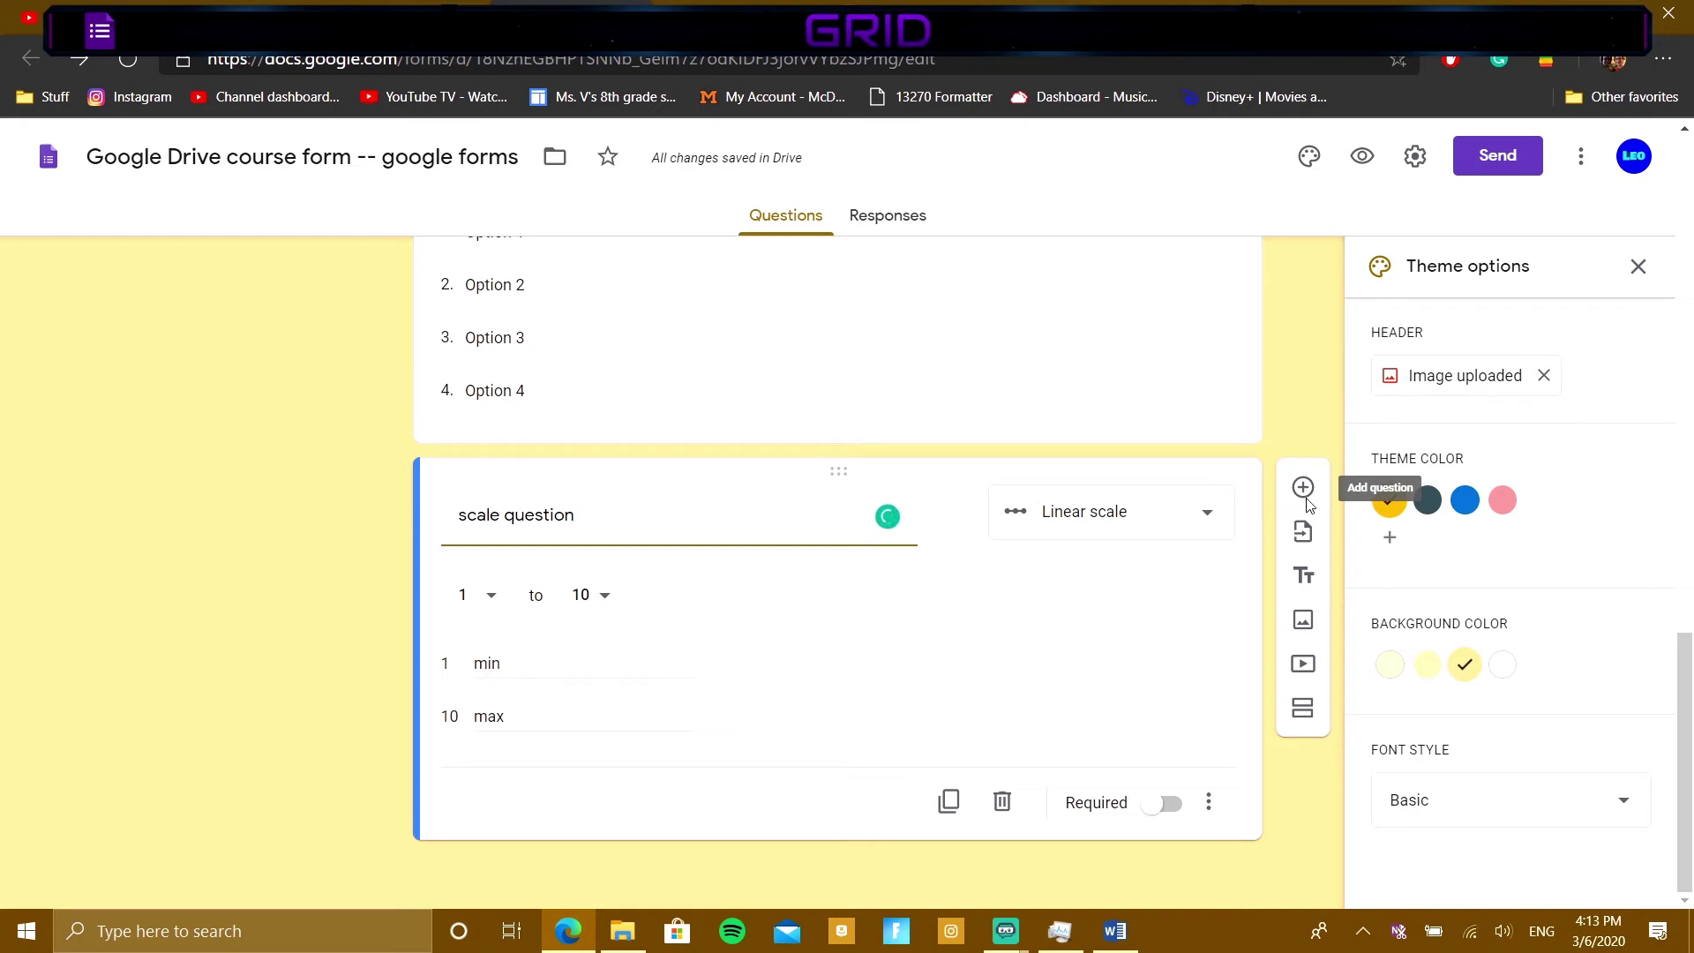
Step: Add a new question below the scale question and set its type to Multiple choice grid
left_click(1304, 491)
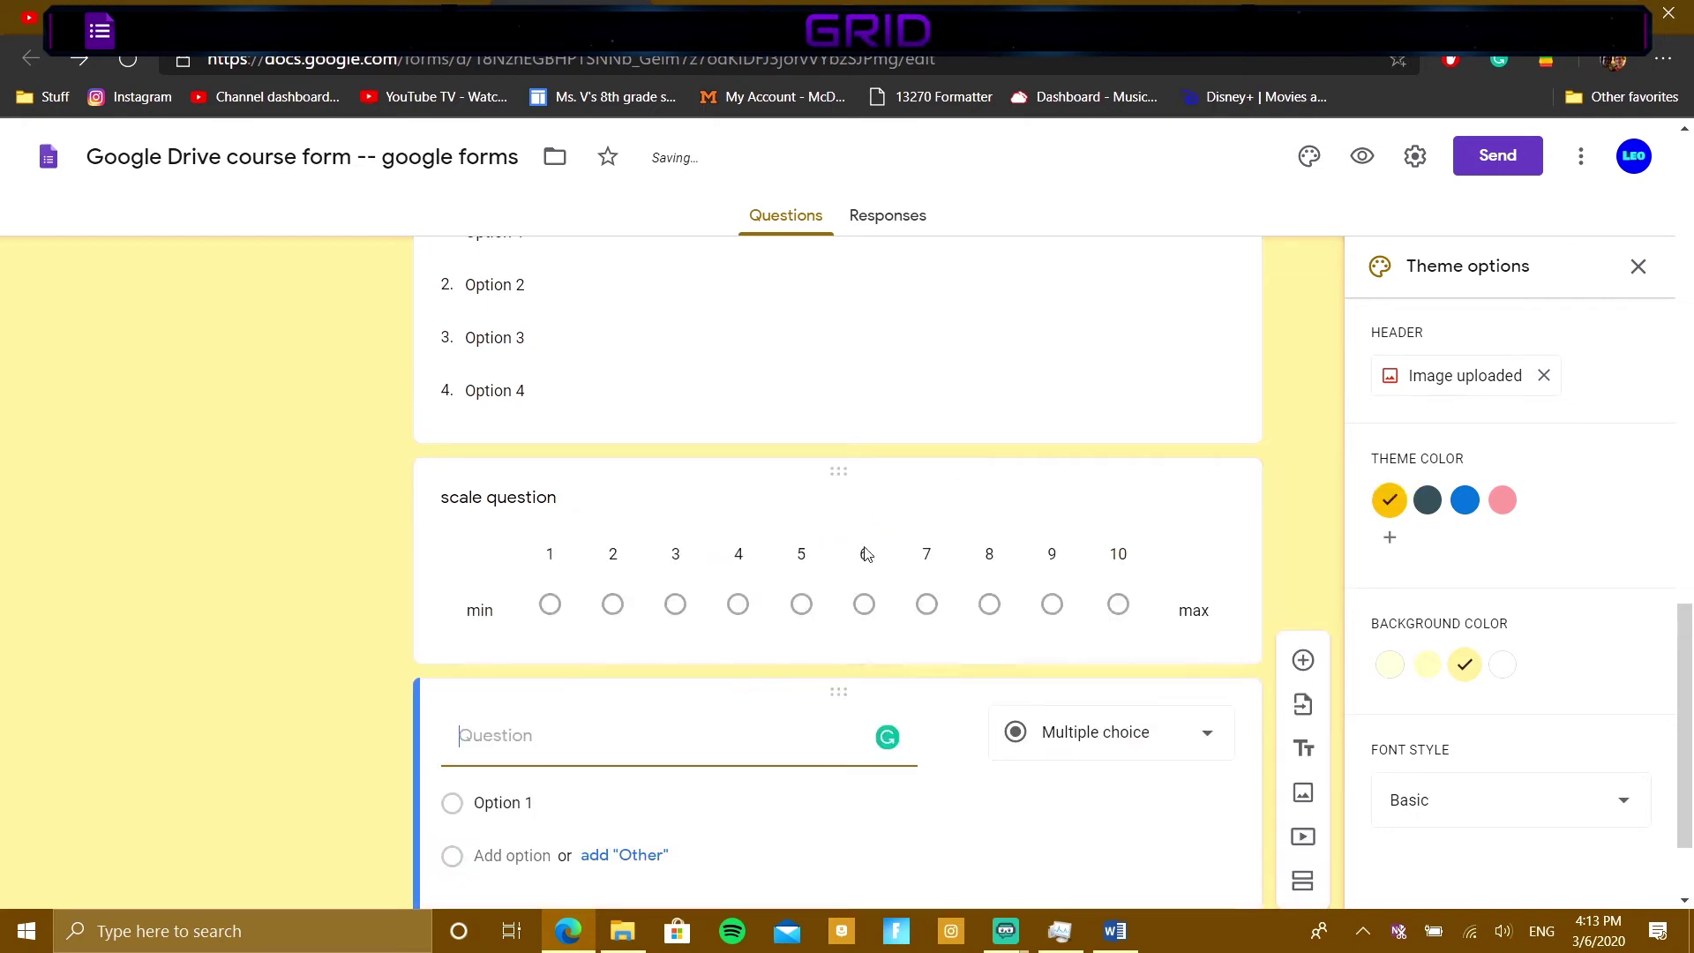
left_click(1148, 731)
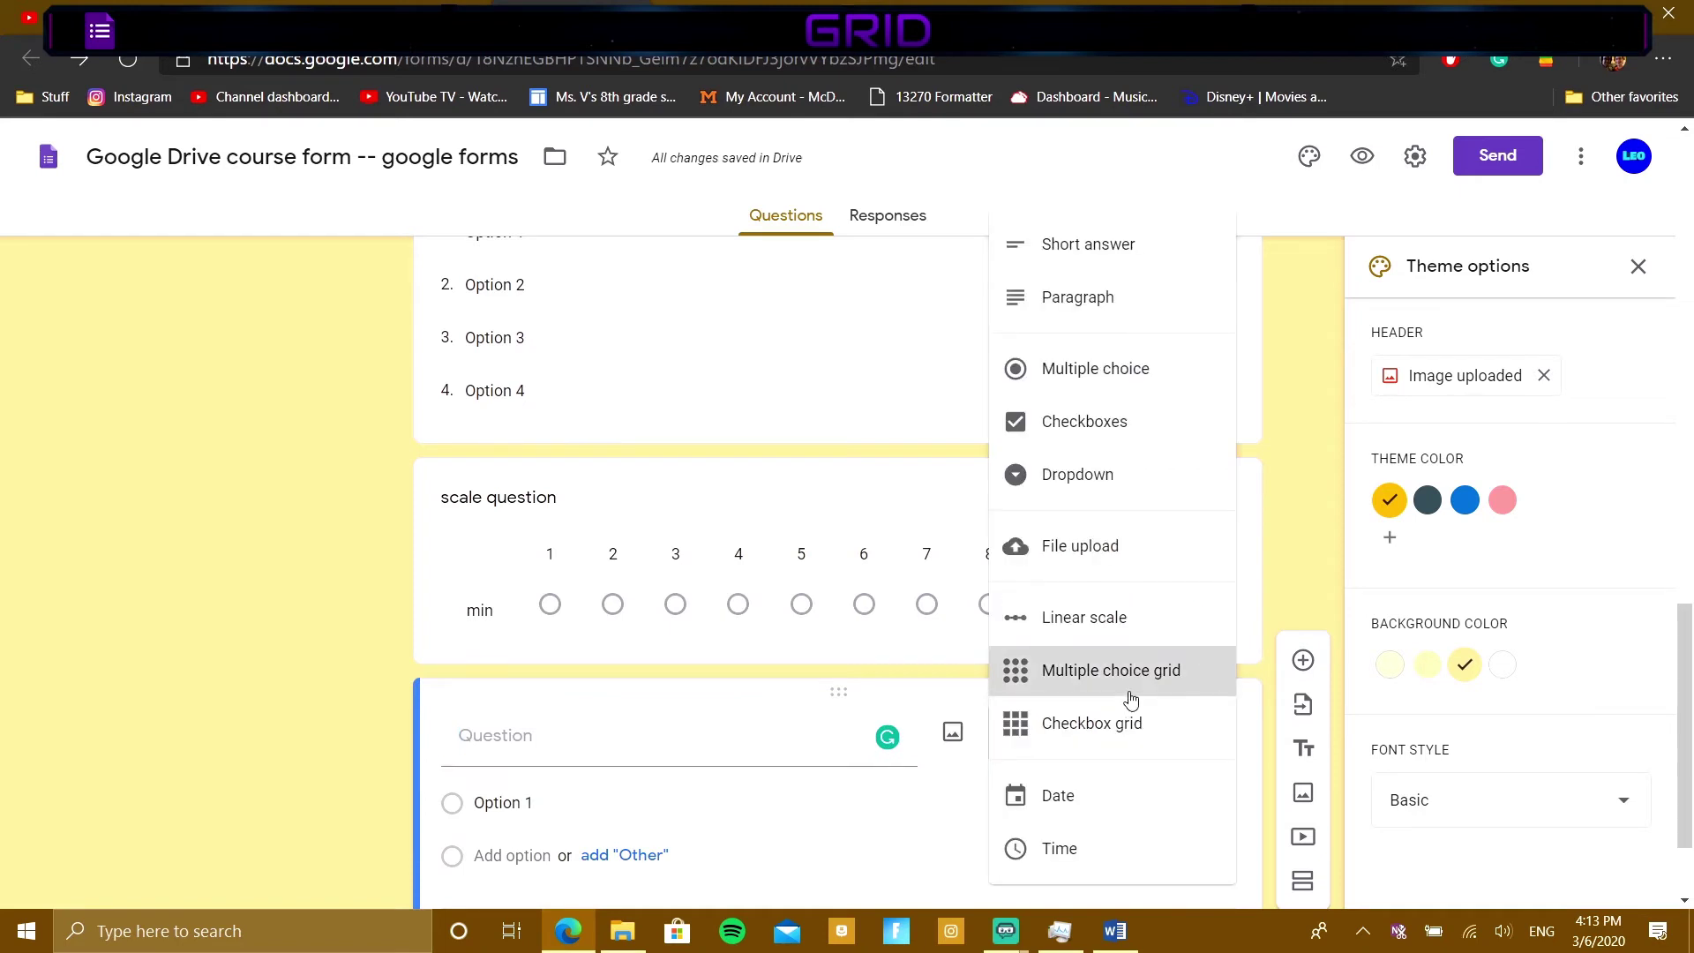
left_click(1130, 695)
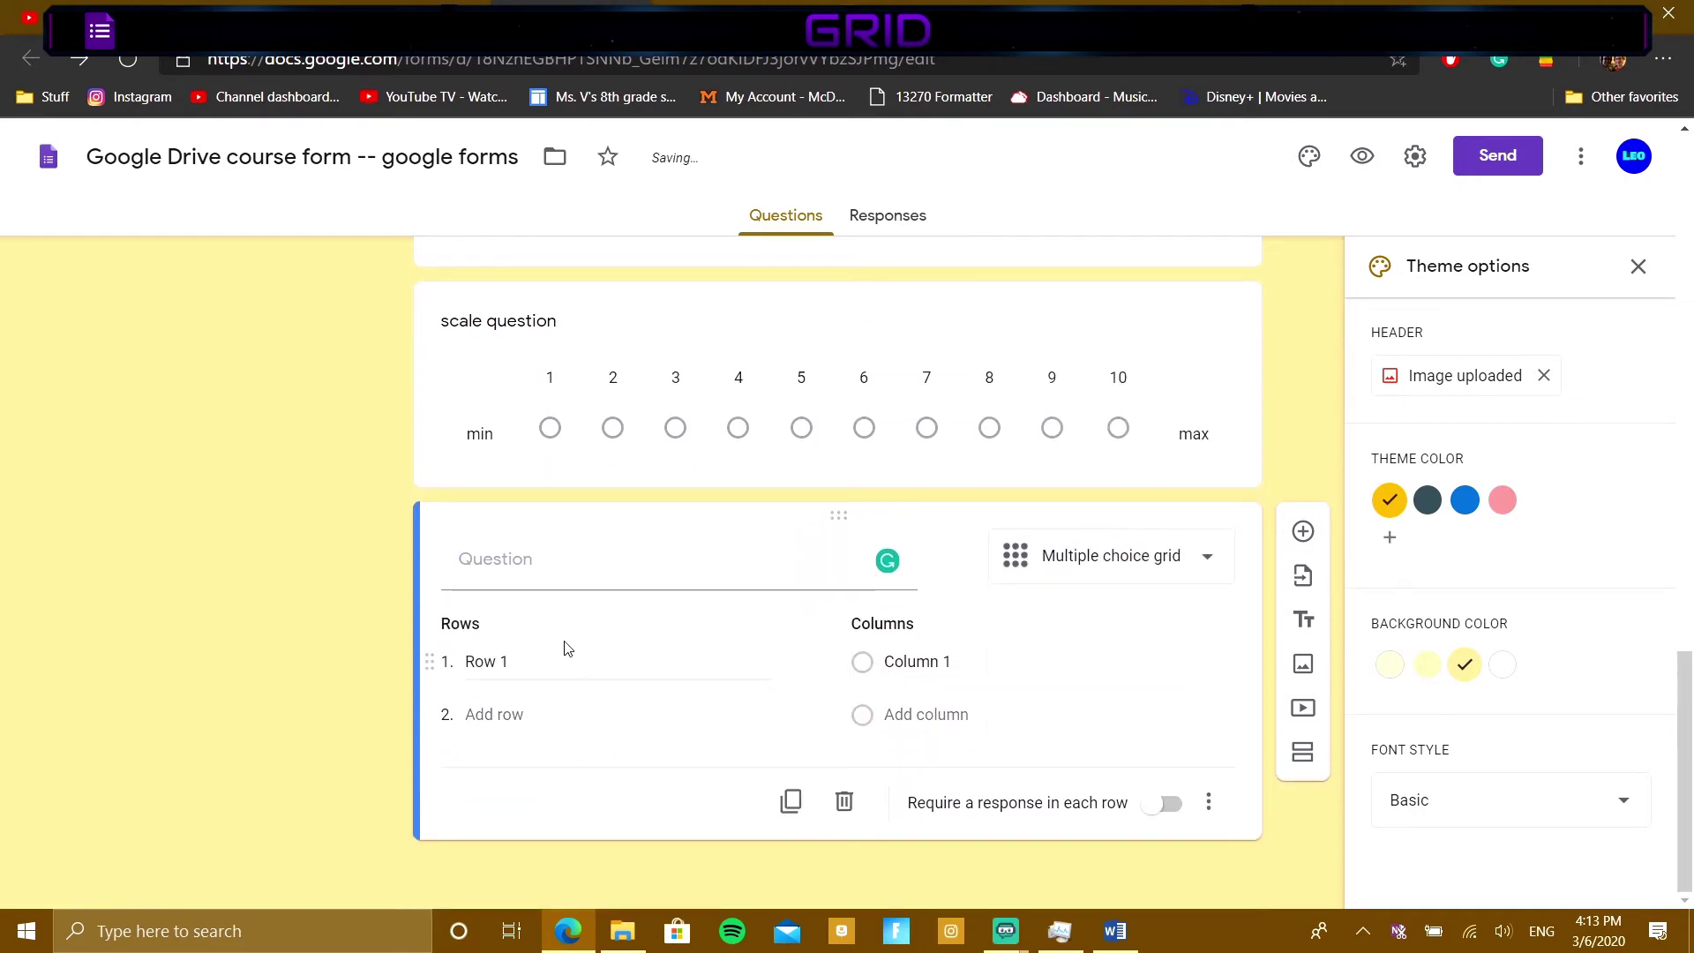
Step: Add Row 2, Row 3, Column 2 and Column 3 to the multiple choice grid
left_click(482, 713)
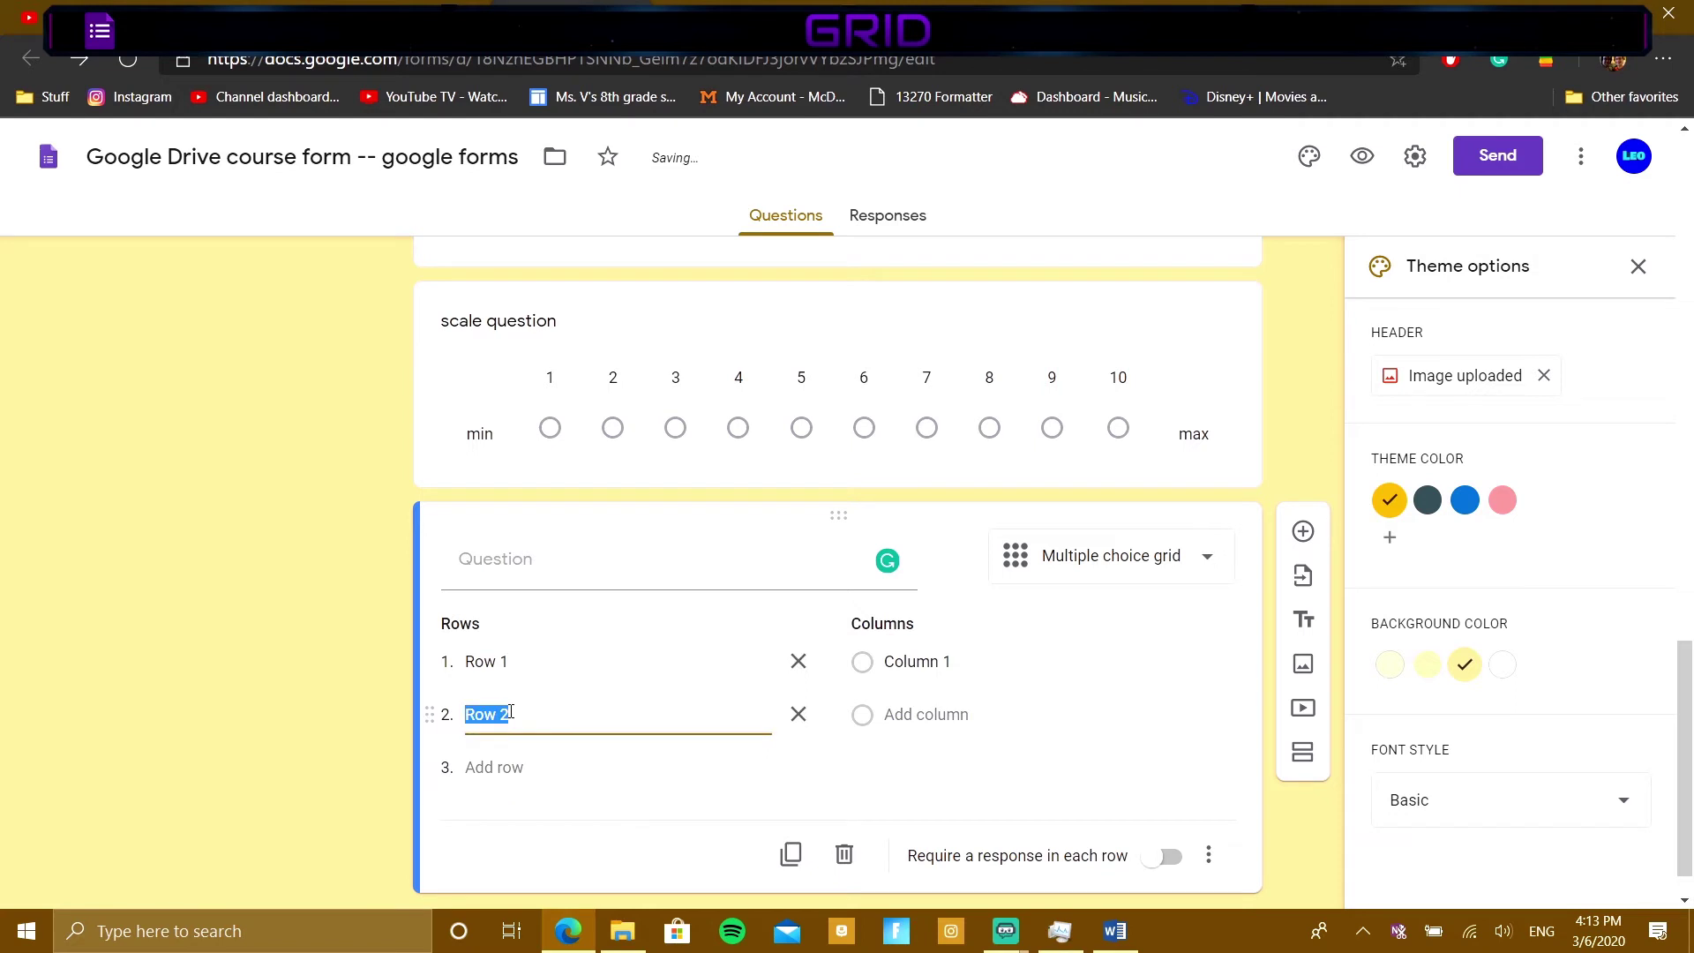
left_click(481, 767)
left_click(926, 714)
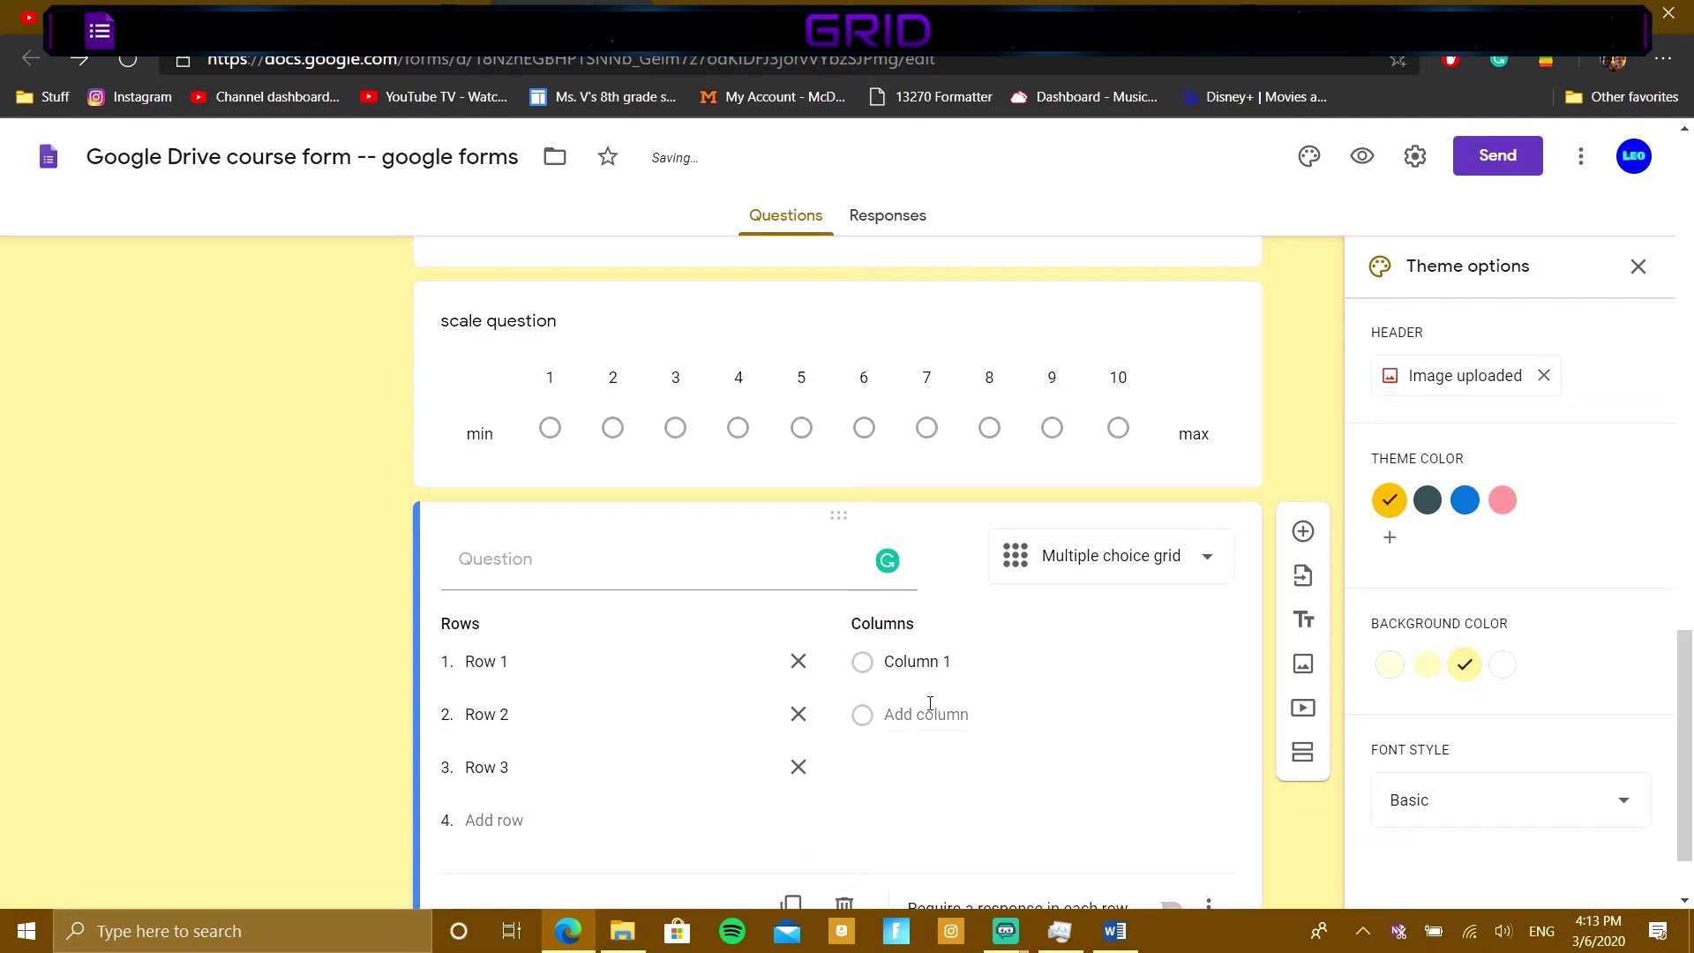
left_click(921, 767)
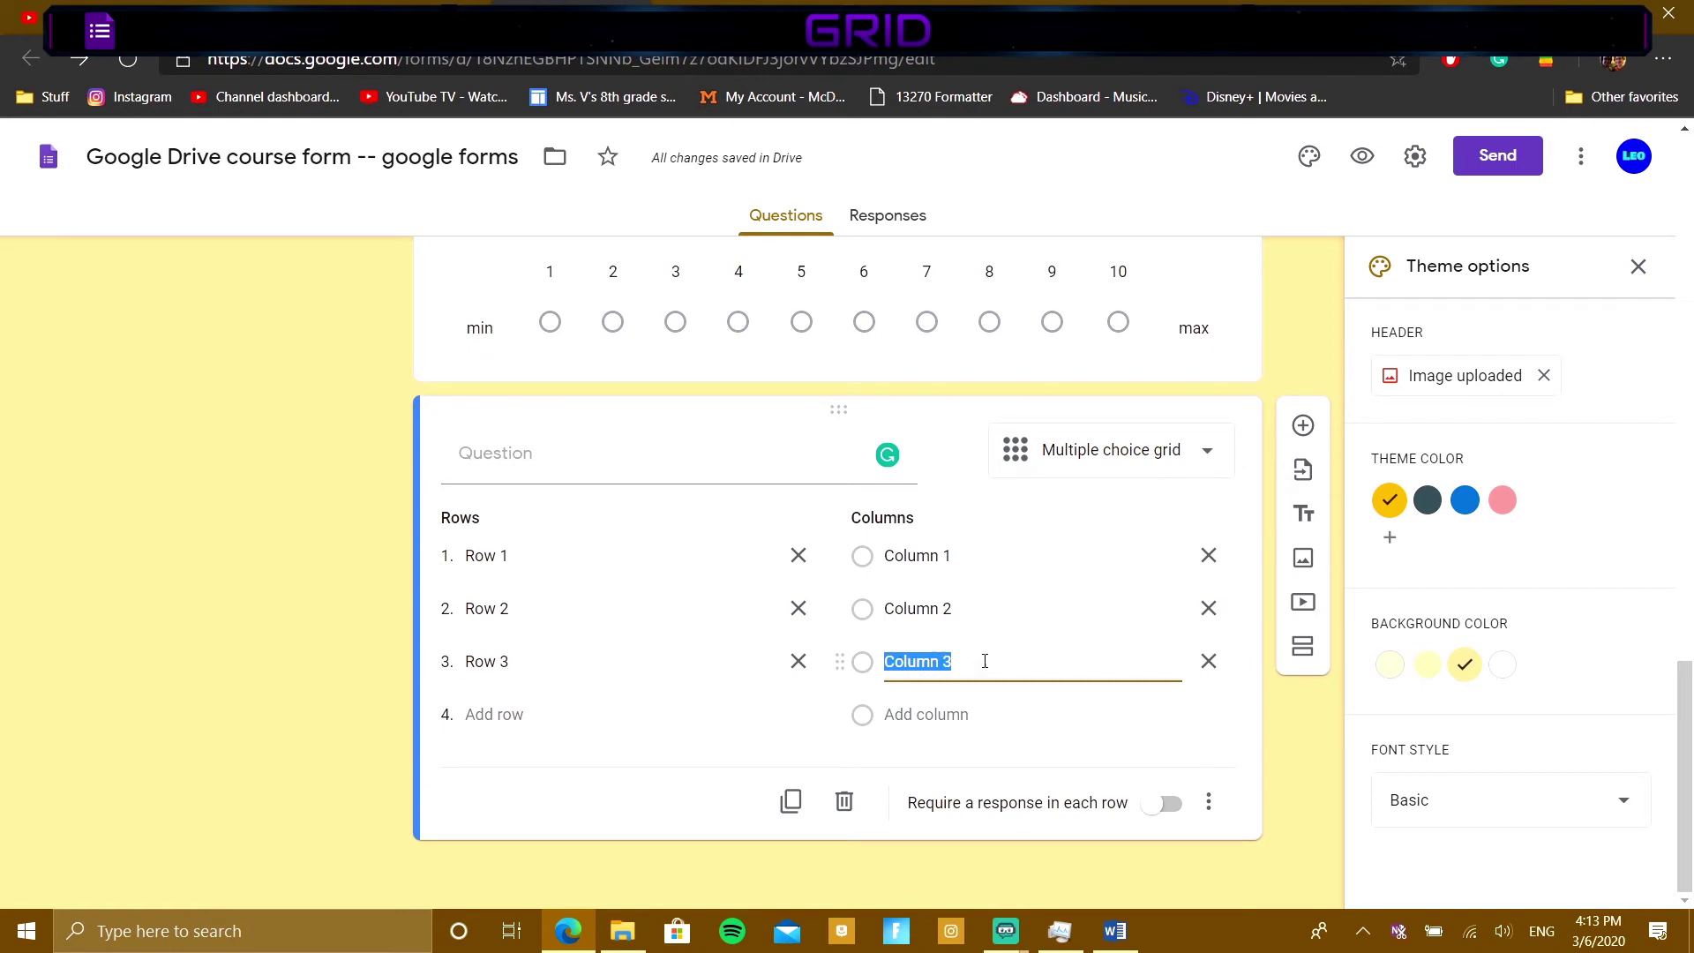
Step: Title the new grid question "multiple choice grid"
left_click(706, 450)
type("mult")
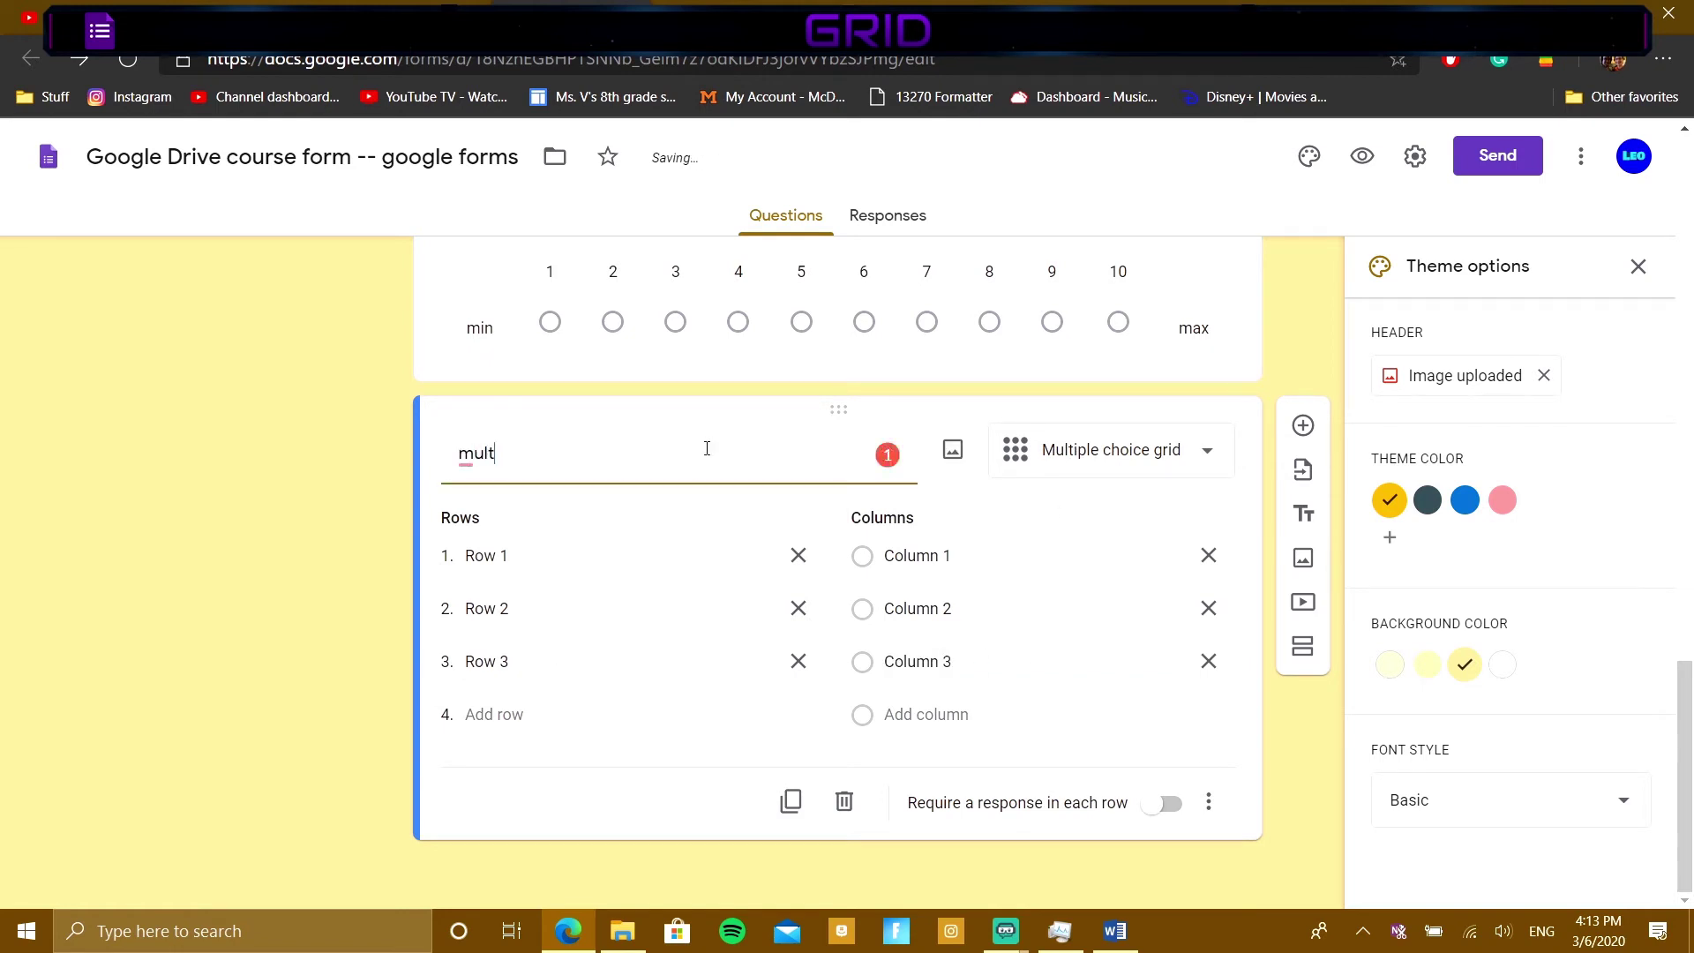
type("iple choice grid")
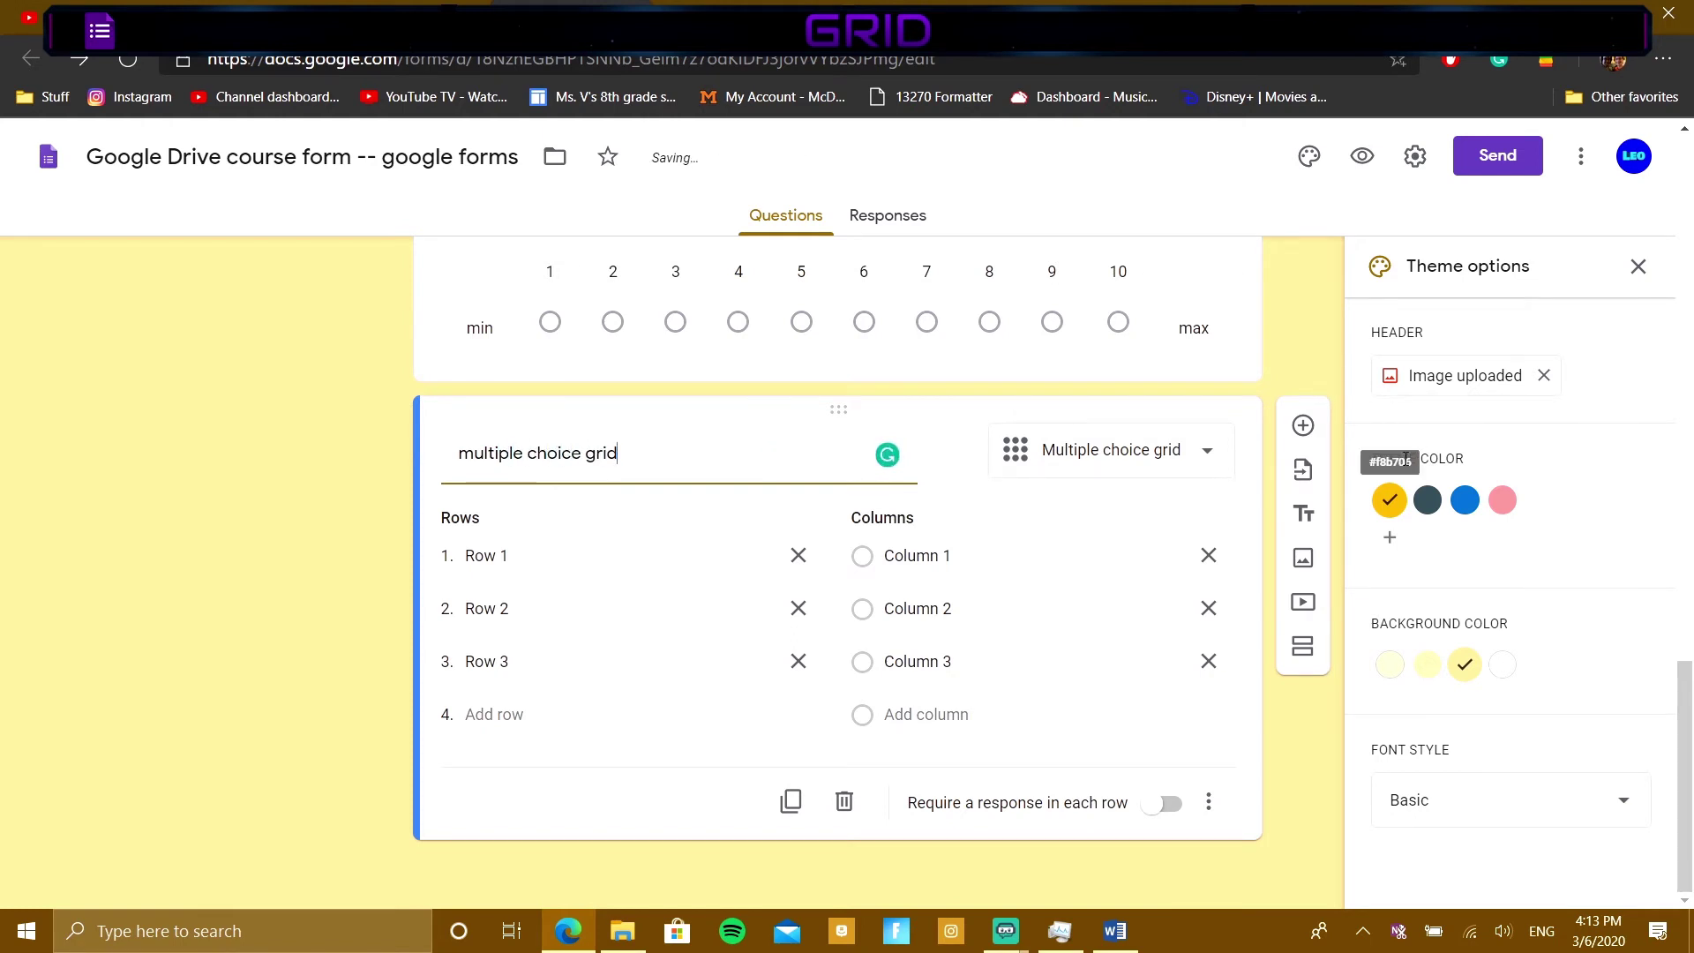
Step: Add a new question below the multiple choice grid and set its type to Checkbox grid
left_click(1303, 425)
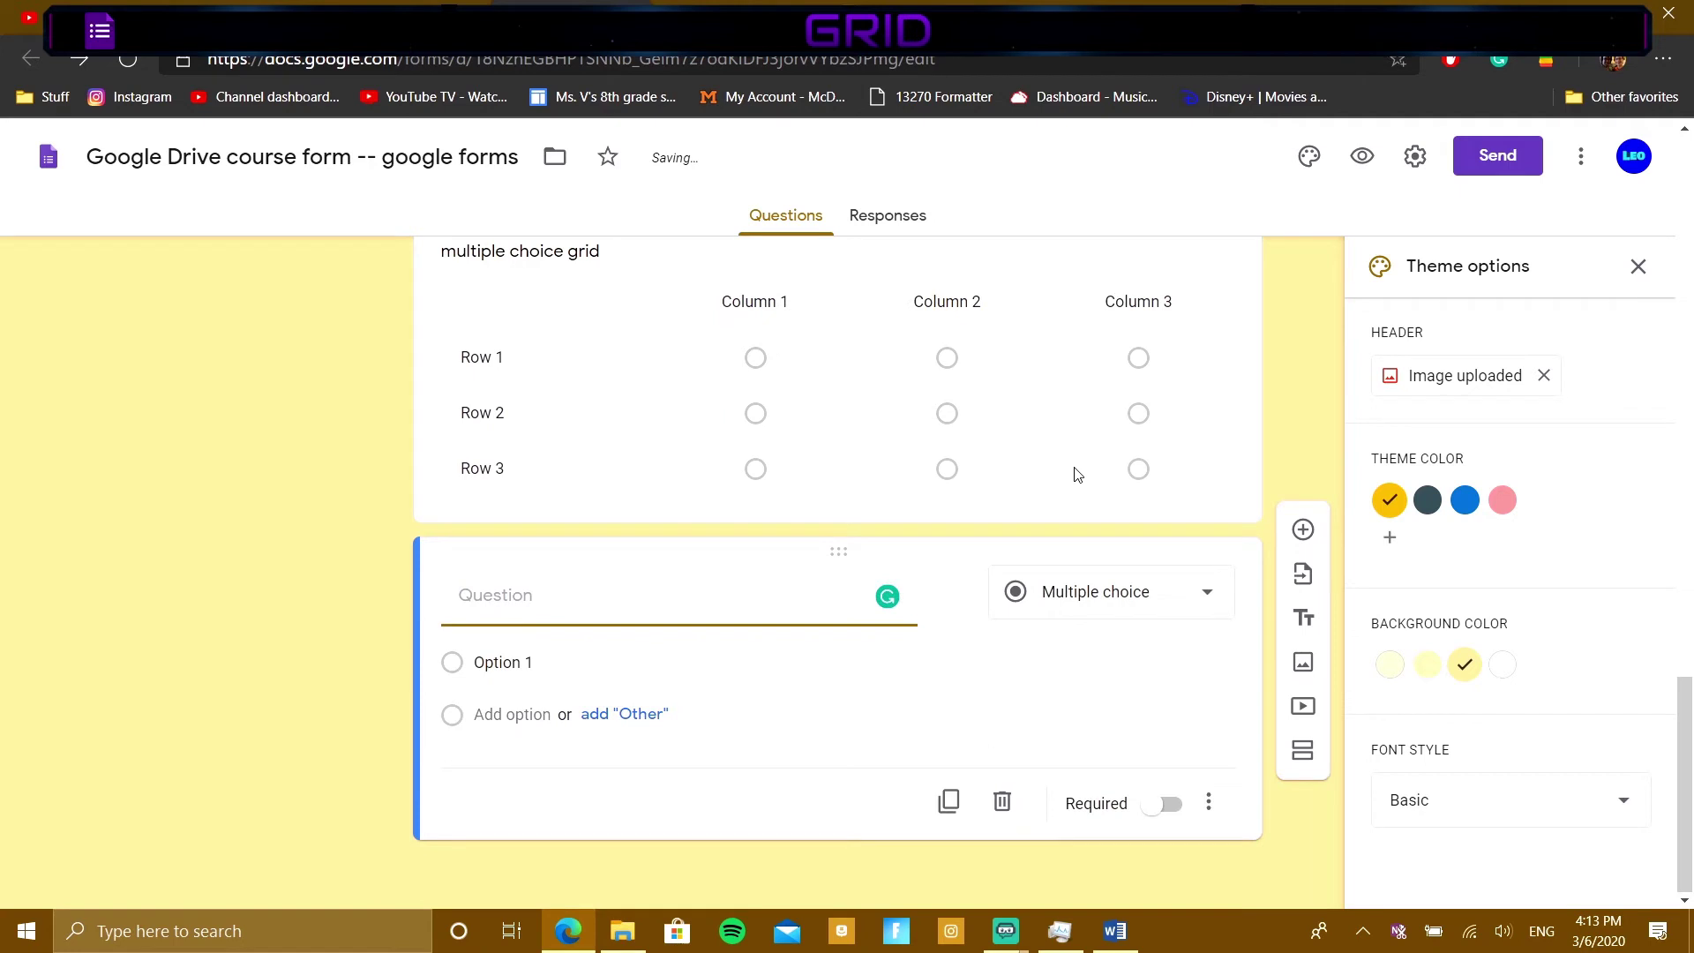
left_click(1122, 609)
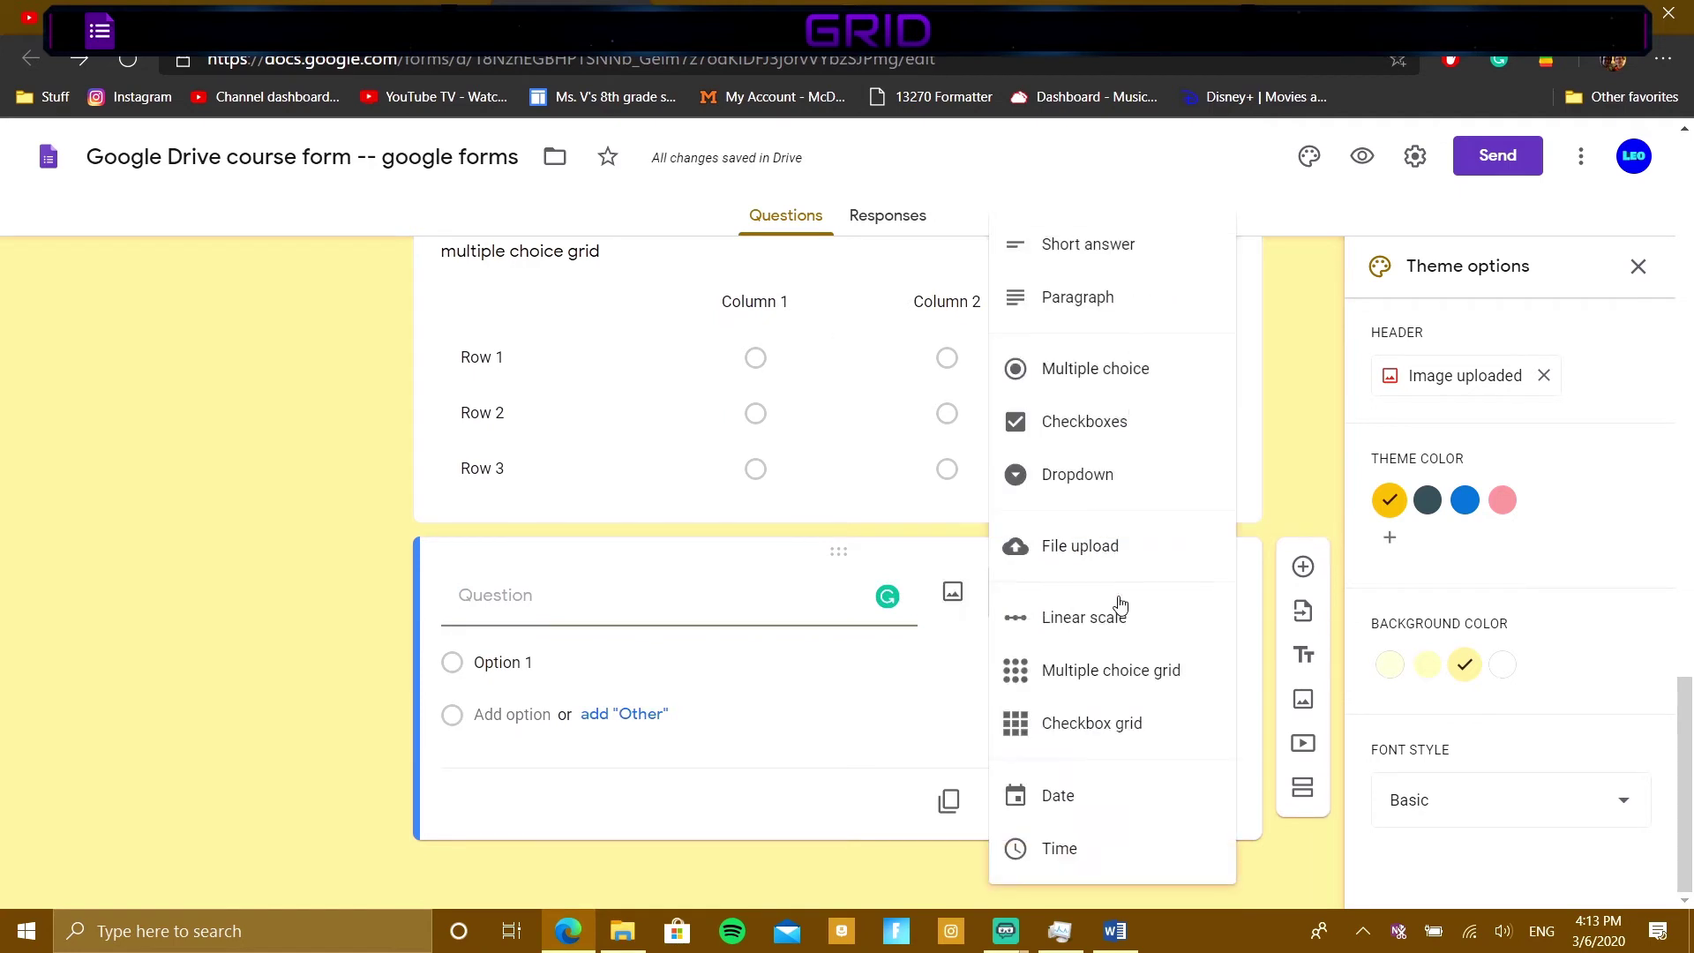
left_click(1094, 724)
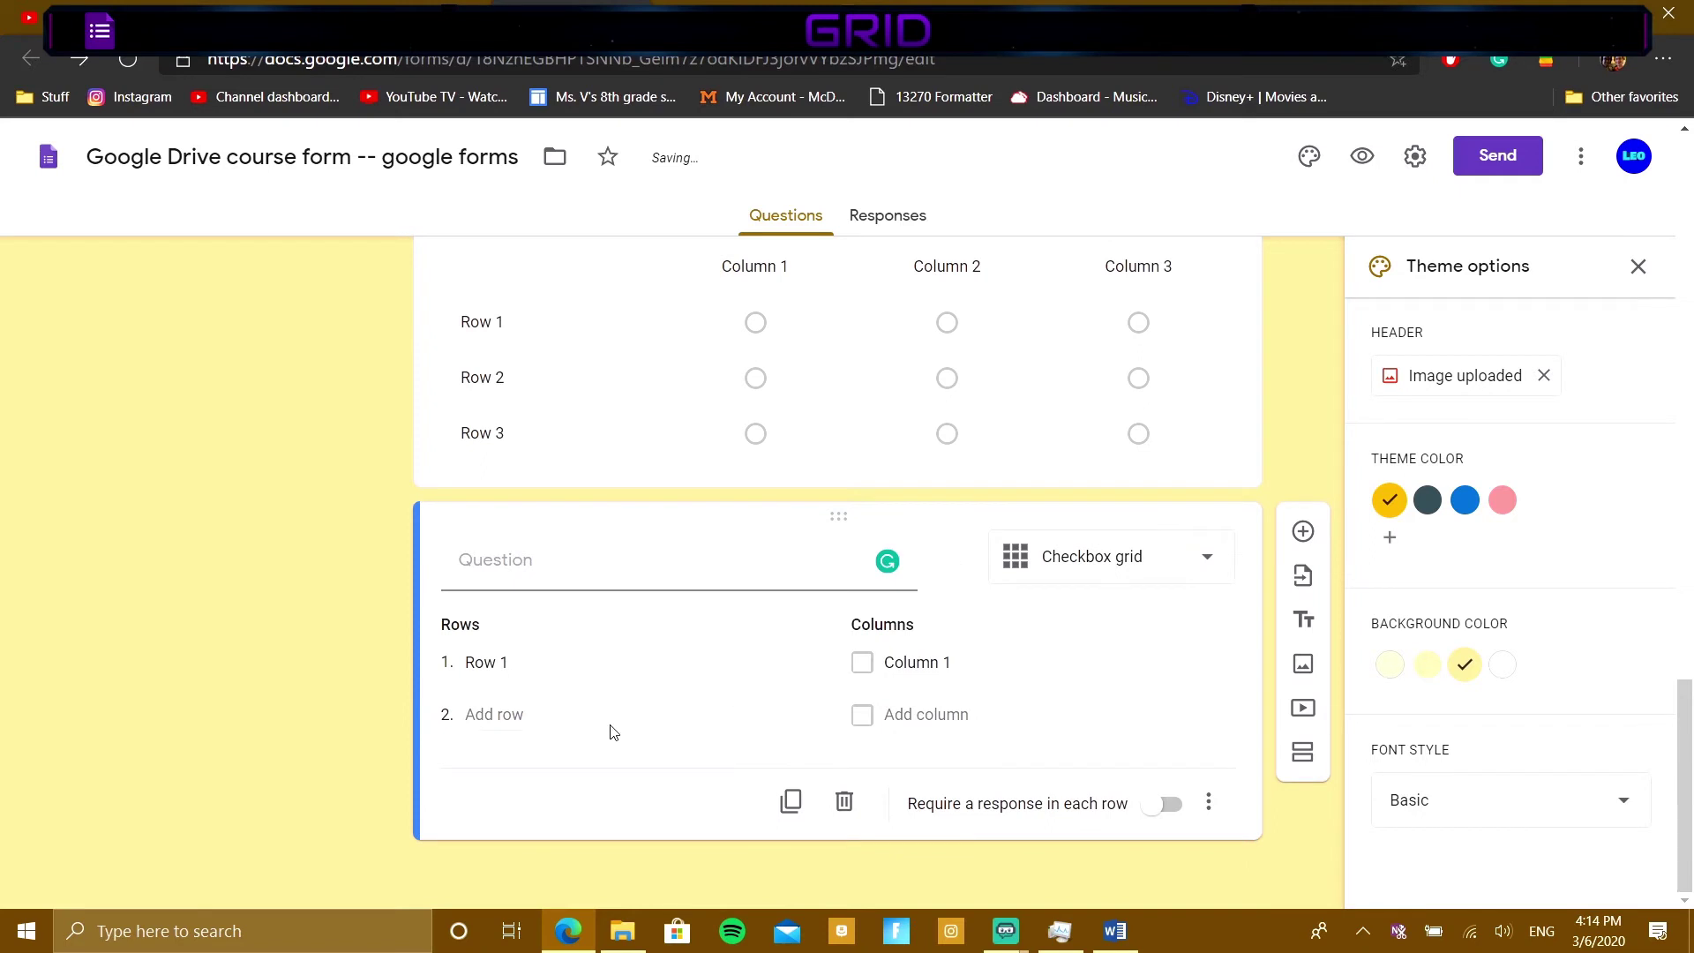
Step: Add Row 2, Row 3, Column 2 and Column 3 to the checkbox grid
left_click(483, 719)
left_click(490, 766)
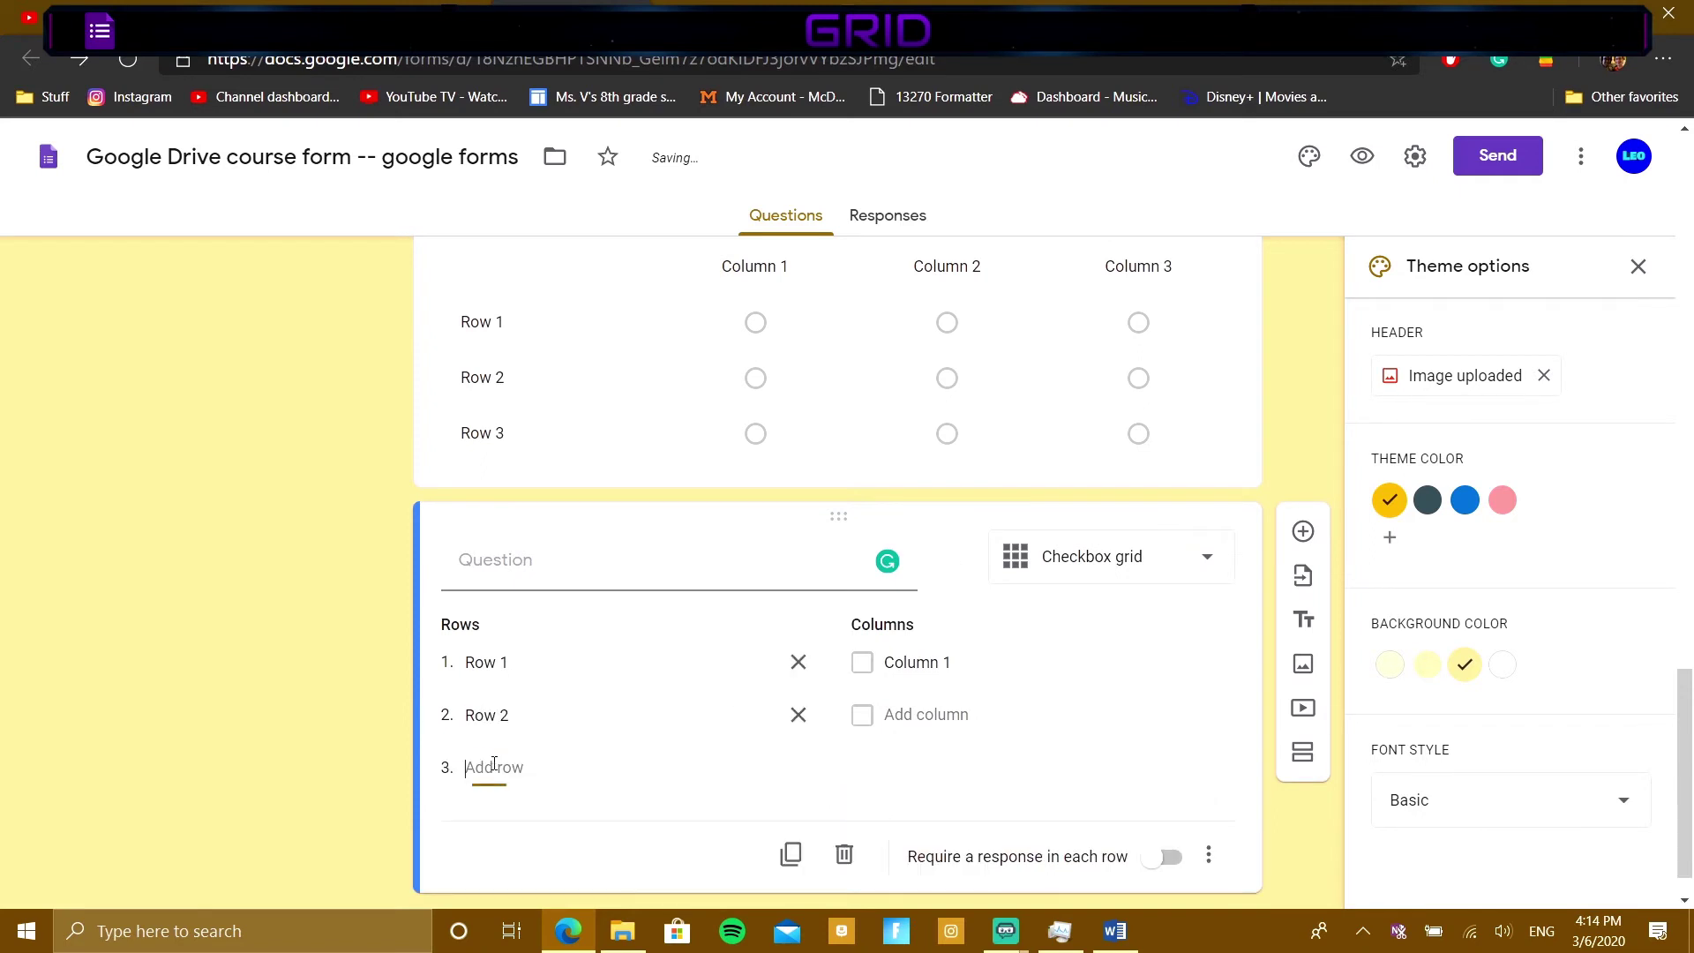
left_click(924, 714)
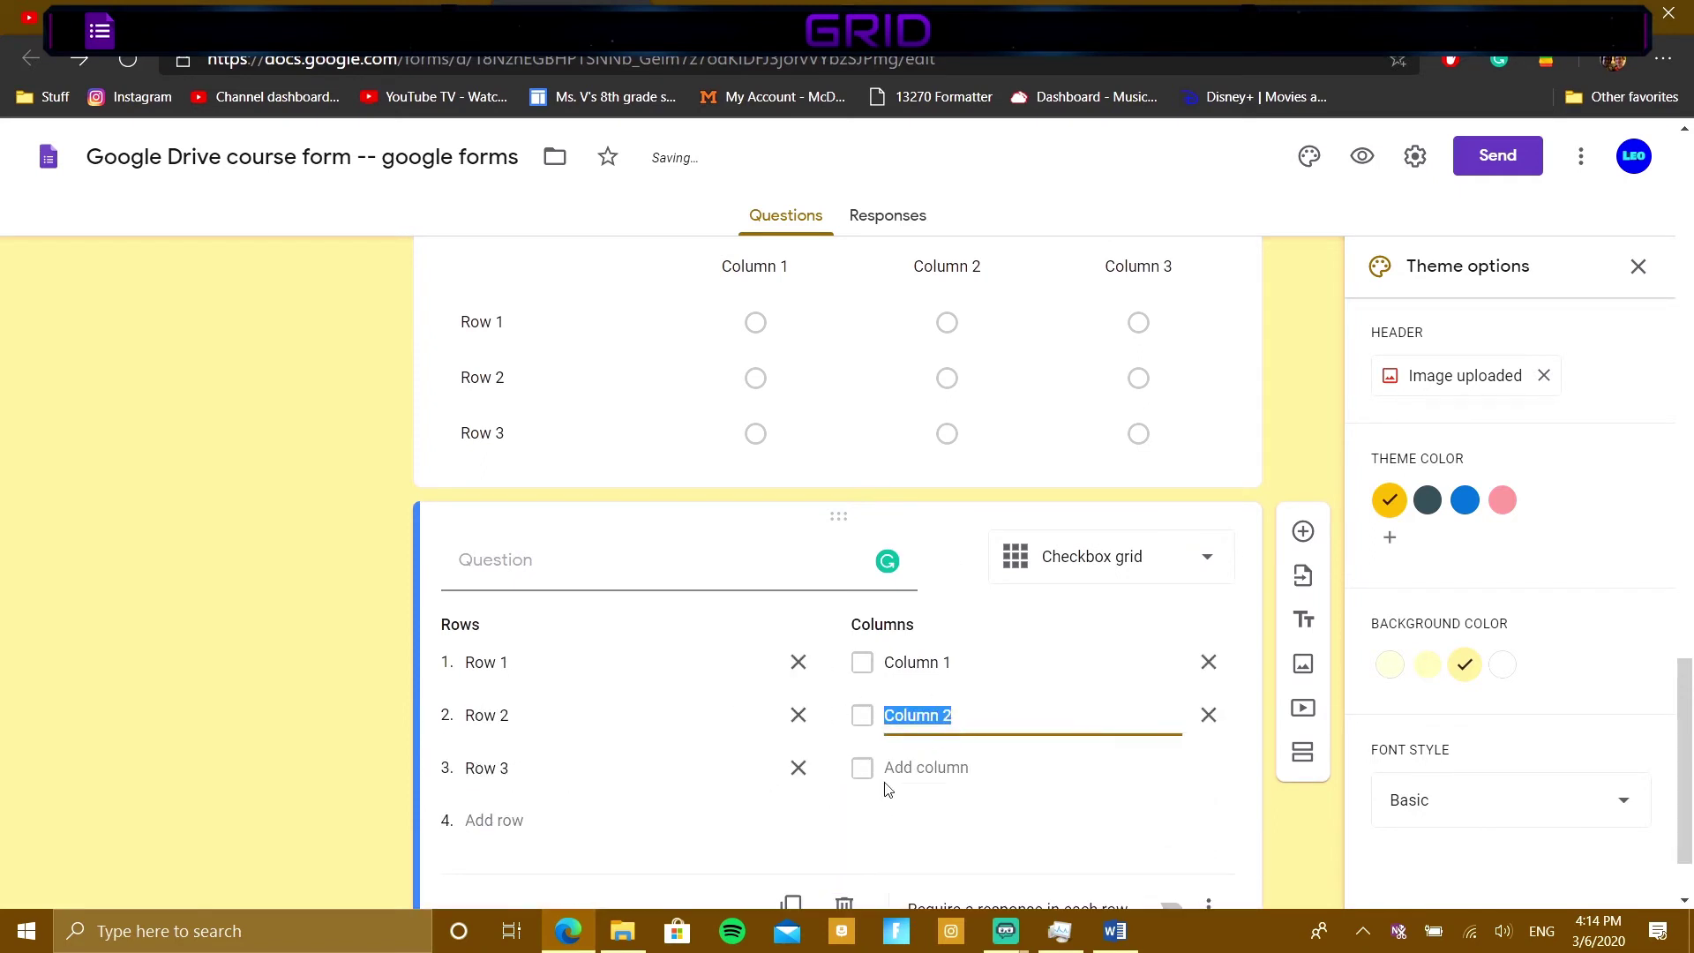
left_click(905, 769)
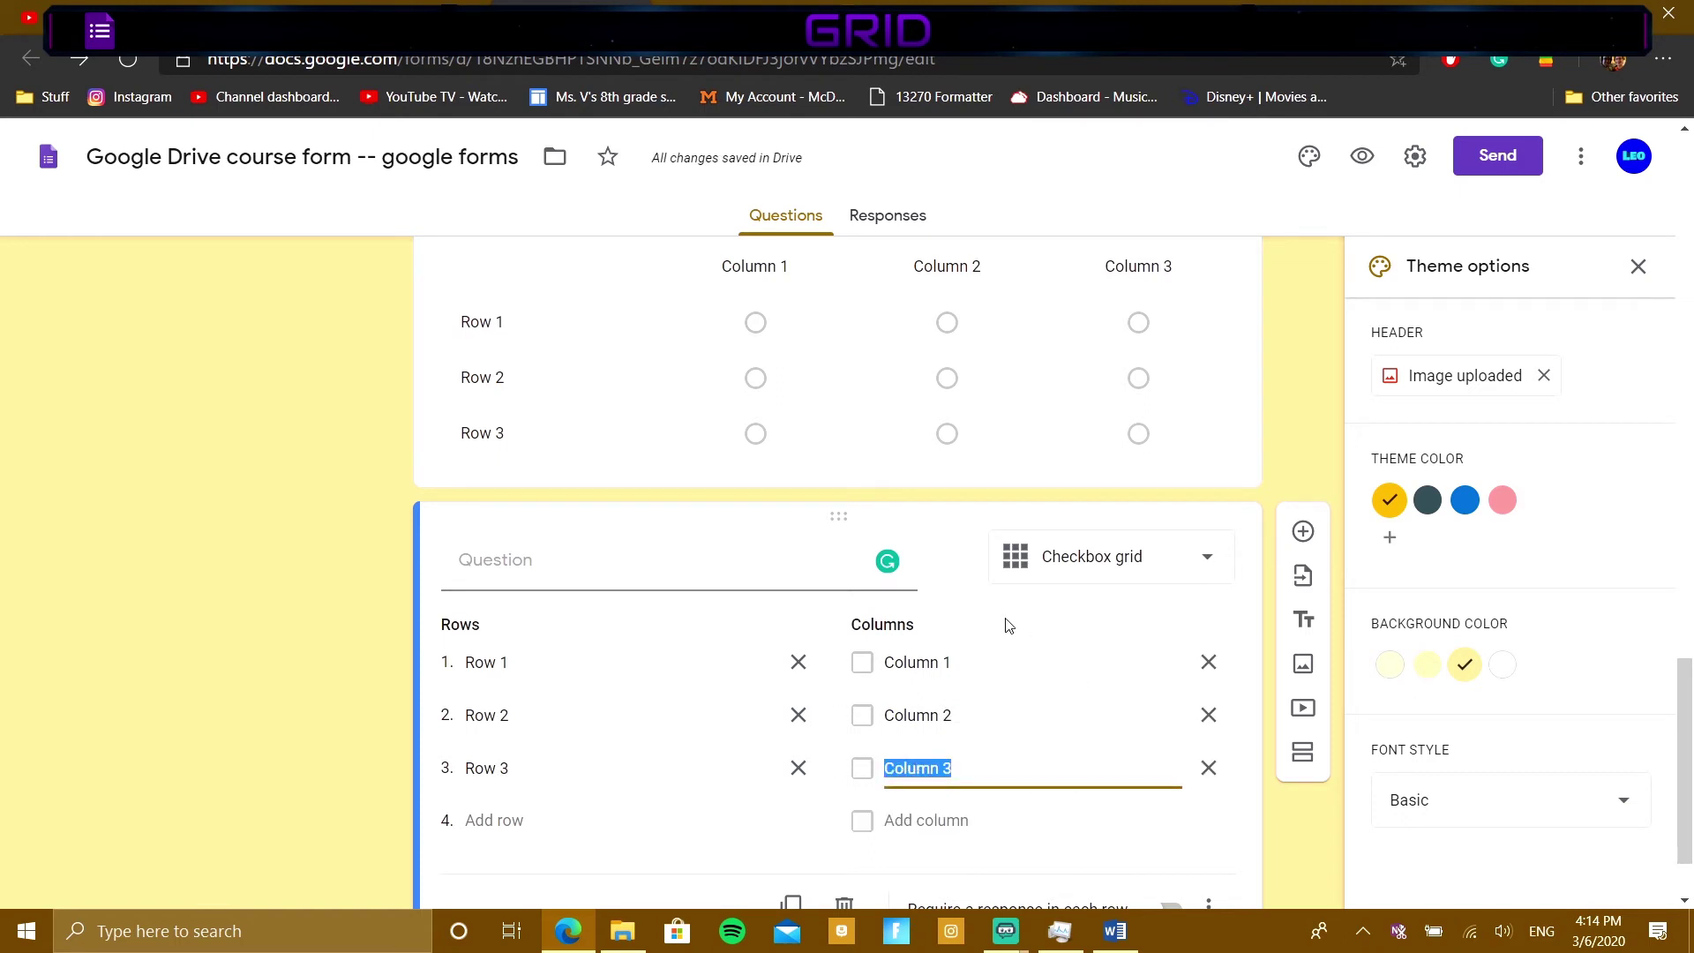
Step: Title the new grid question "checkbox grid"
scroll(966, 769, "down", 1)
left_click(771, 490)
type("check")
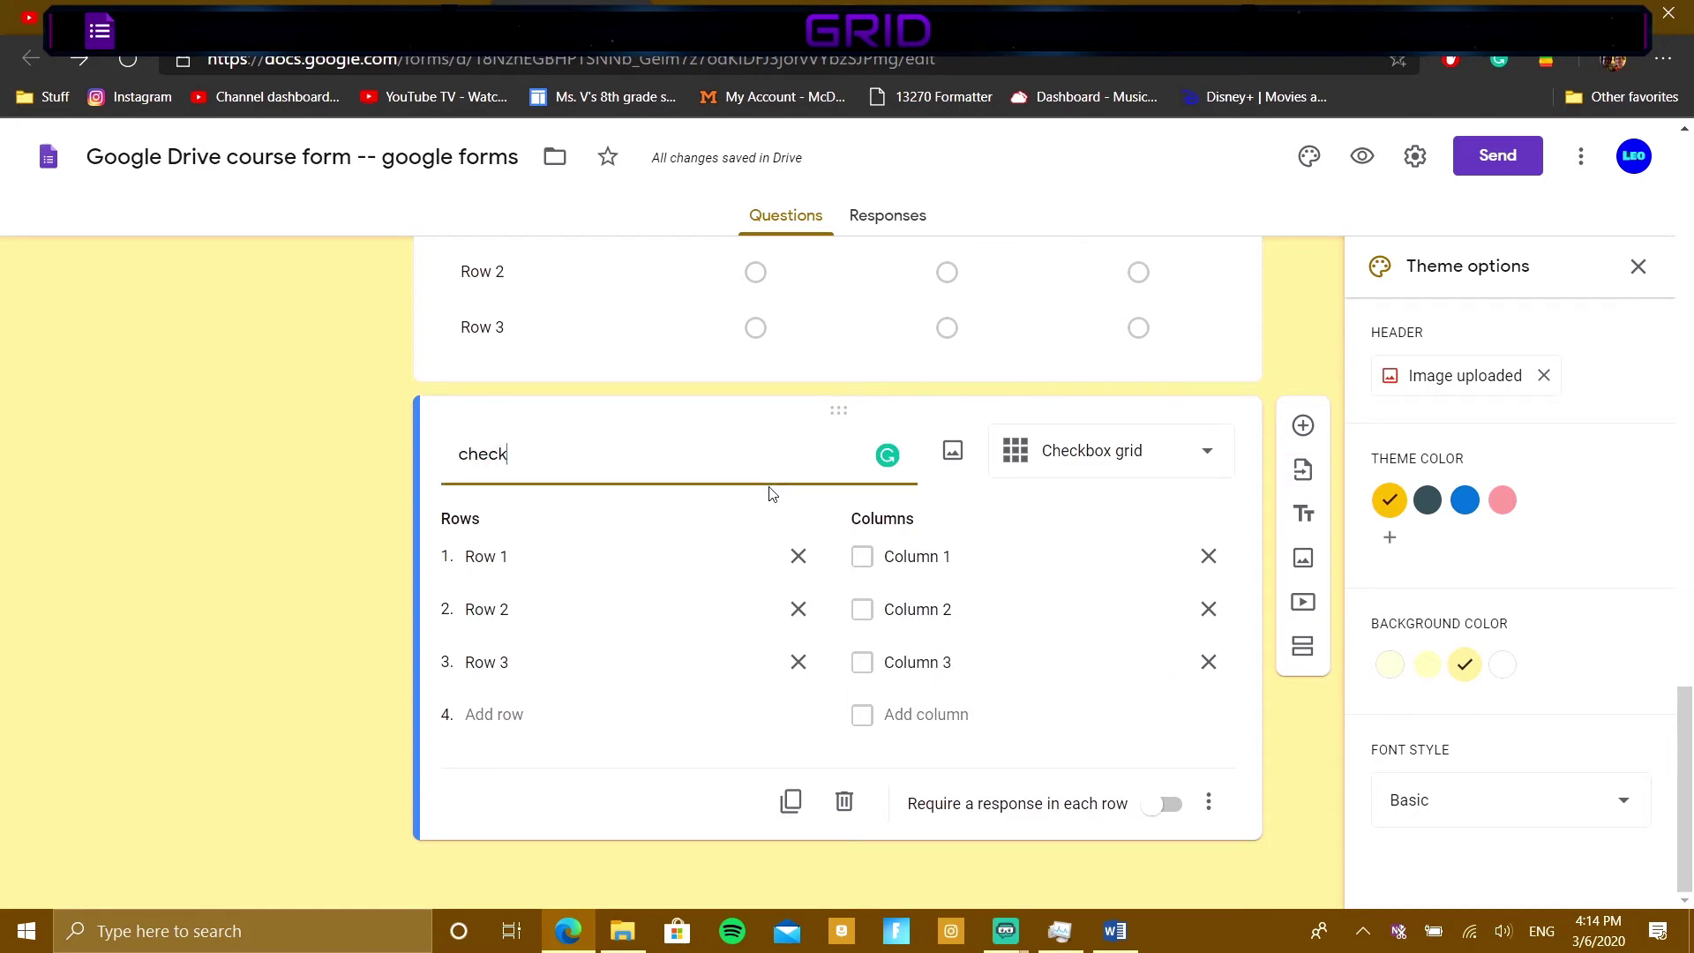
type("box grid")
left_click(1308, 389)
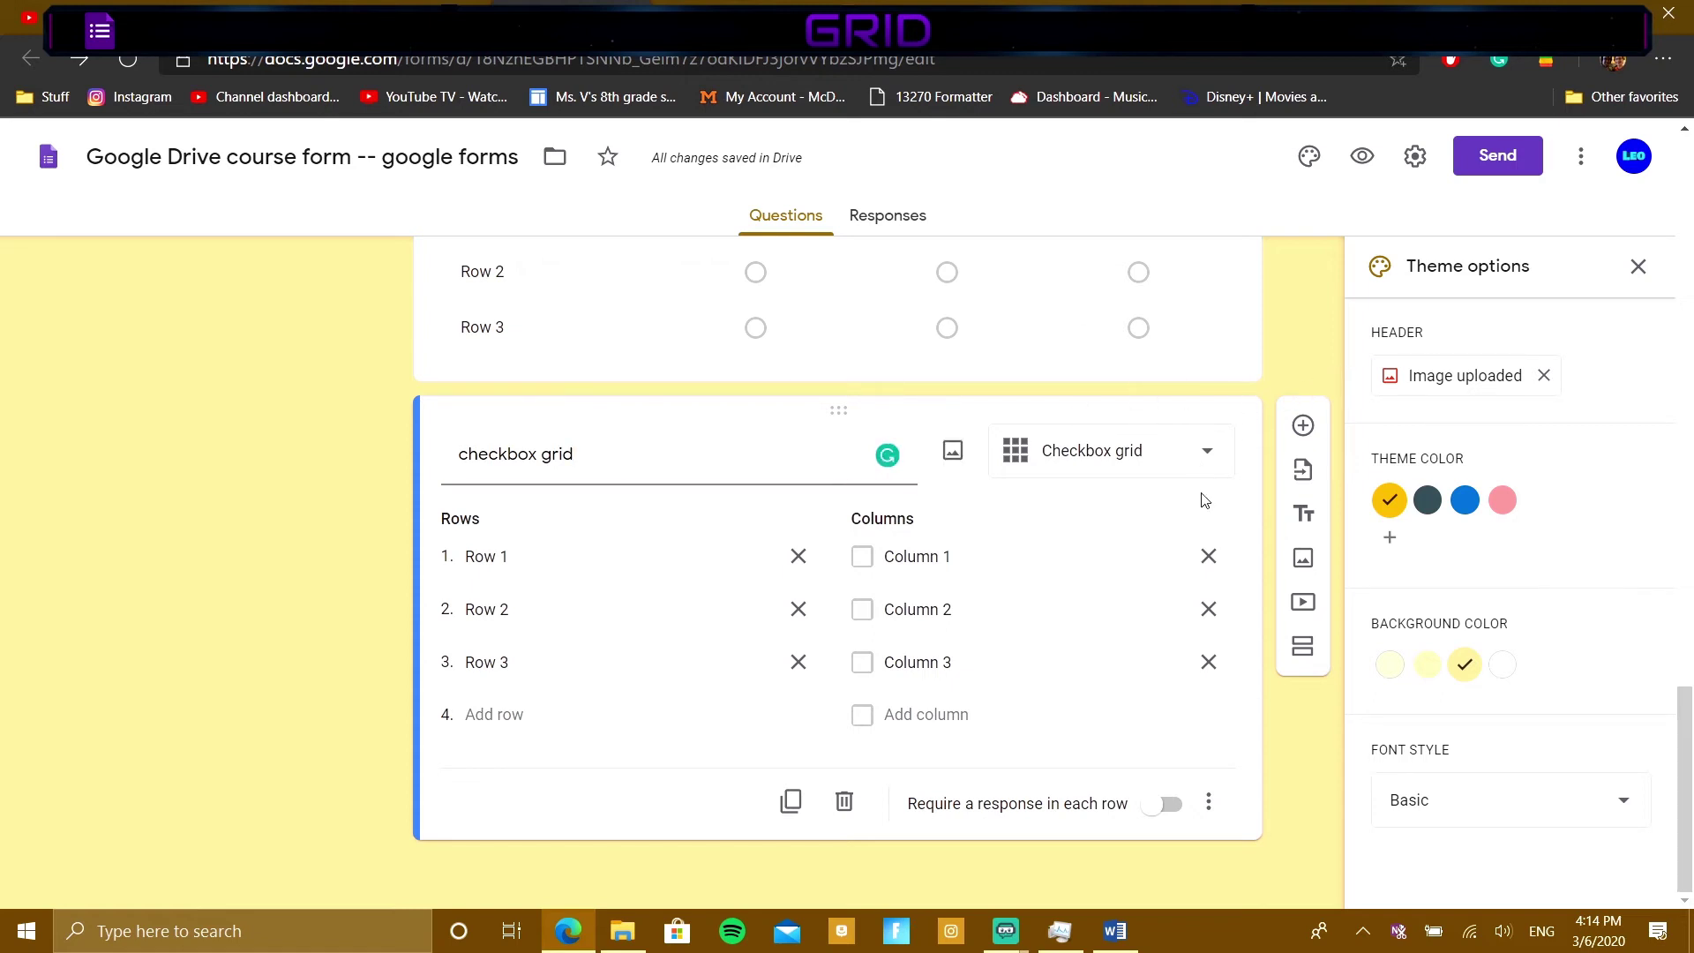
Step: Try requiring a response in each row of the checkbox grid, and switch the requirement back off
left_click(1166, 803)
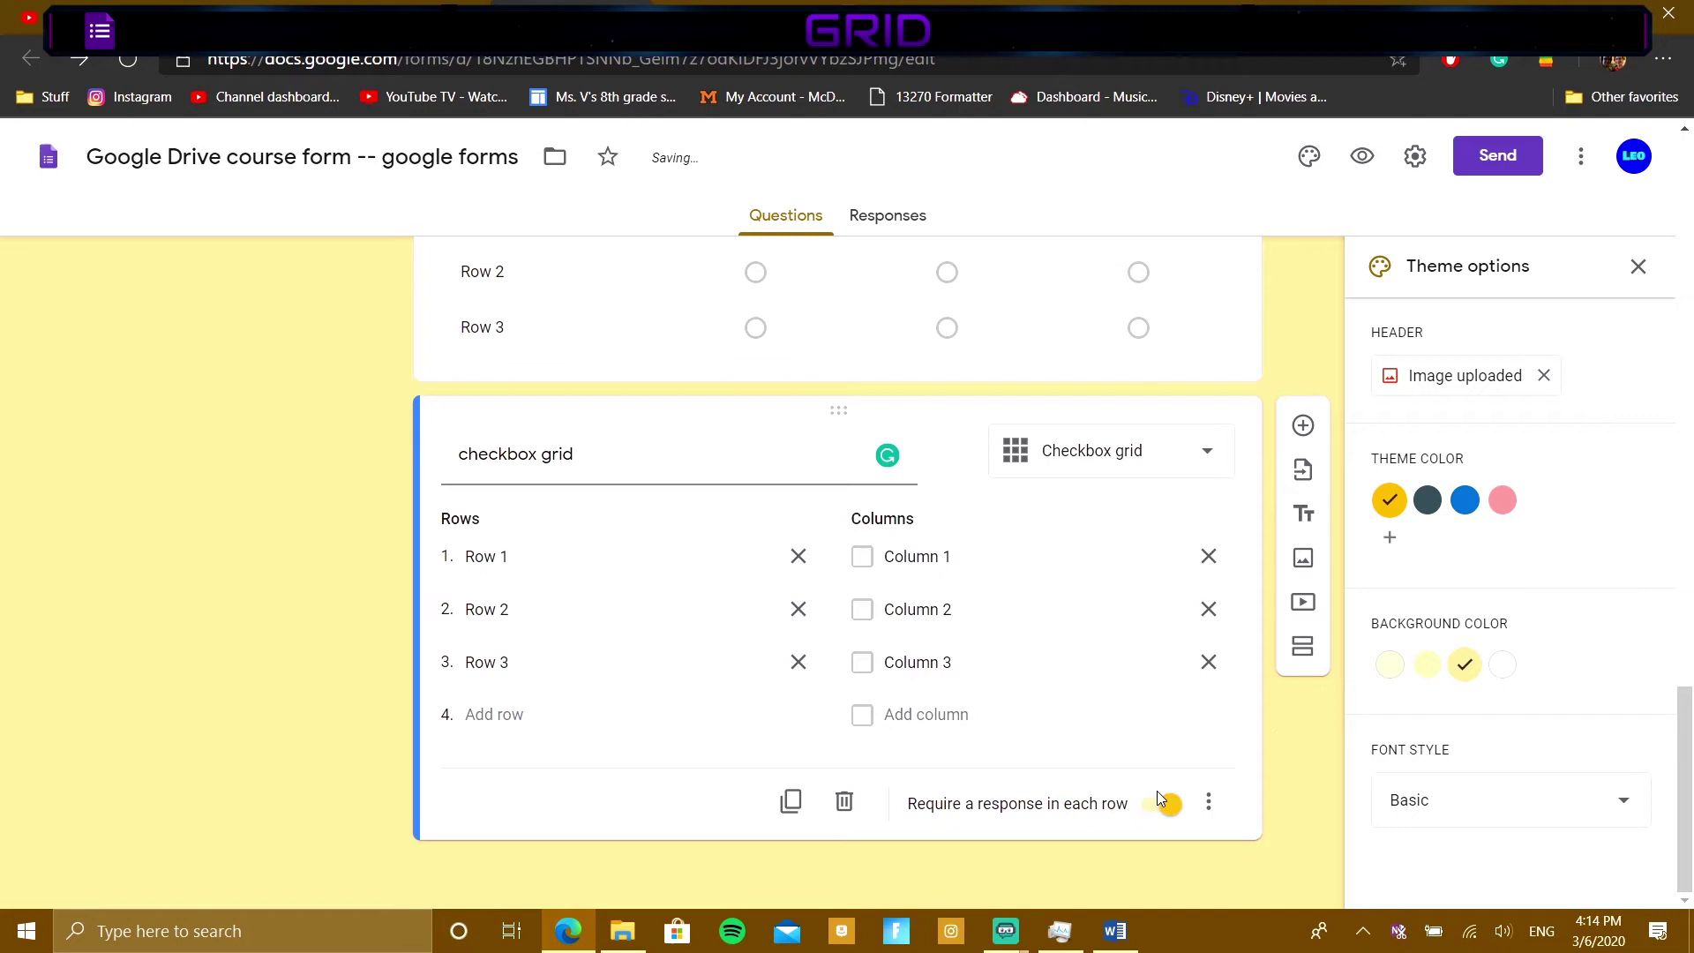
scroll(1083, 635, "up", 4)
scroll(888, 484, "up", 3)
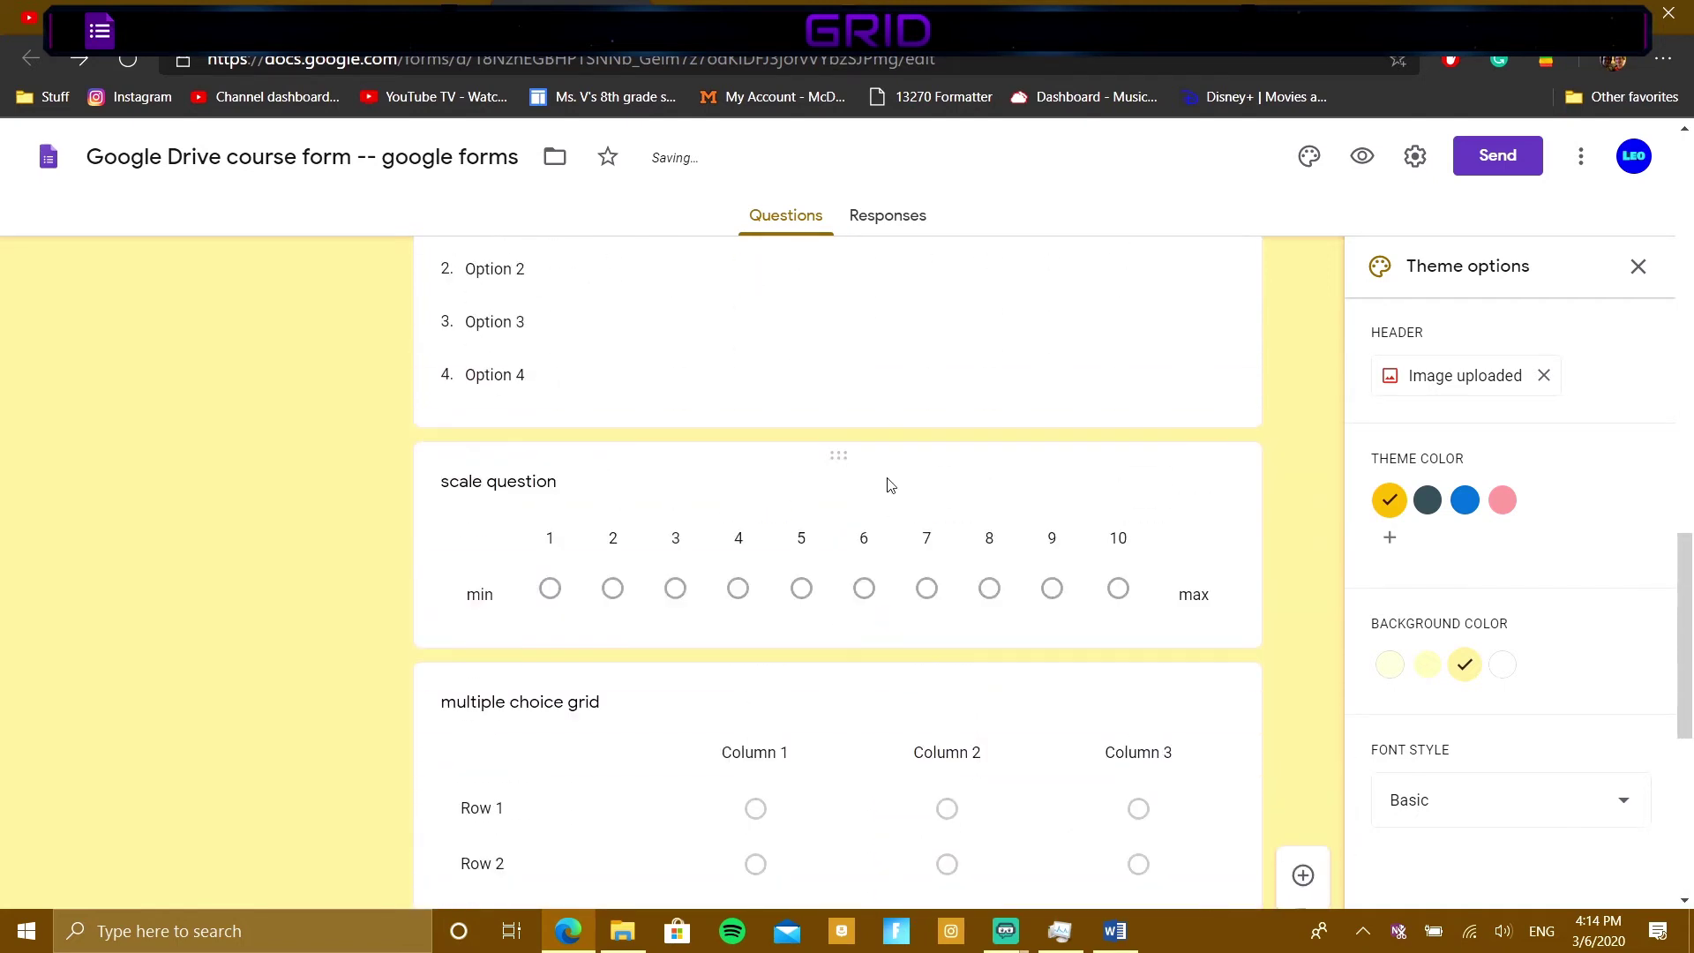
scroll(937, 514, "down", 6)
left_click(1178, 806)
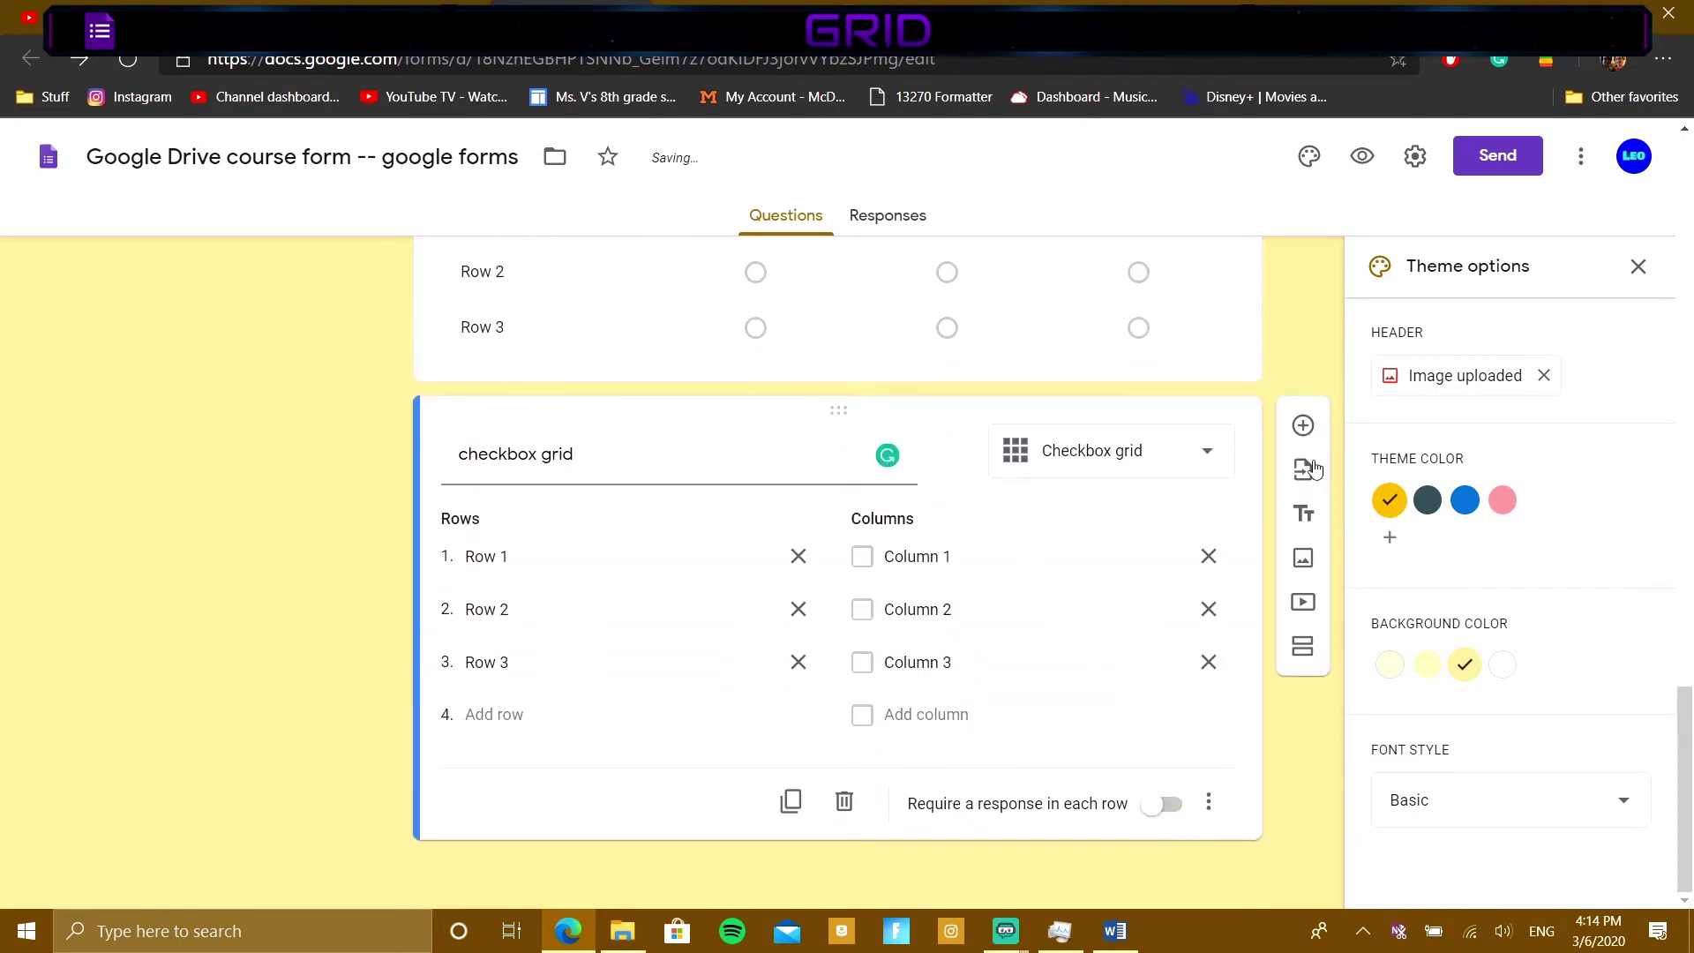
Step: Add a question below the checkbox grid, set its type to Date and title it "date"
left_click(1303, 427)
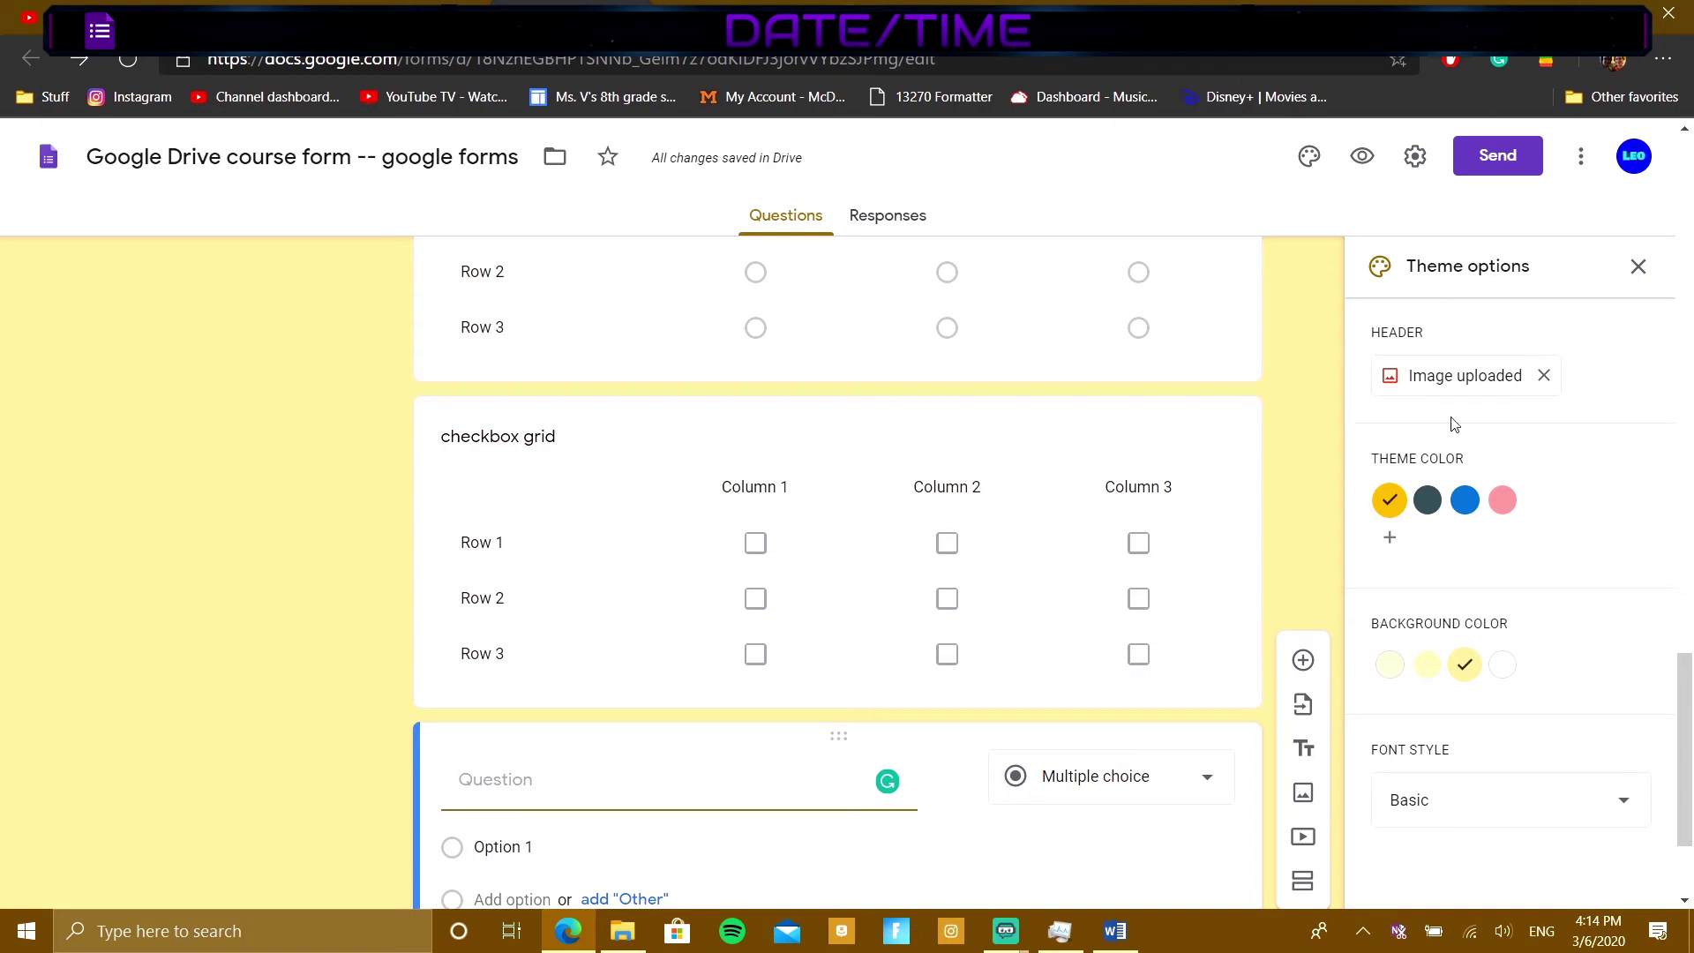
scroll(843, 612, "down", 1)
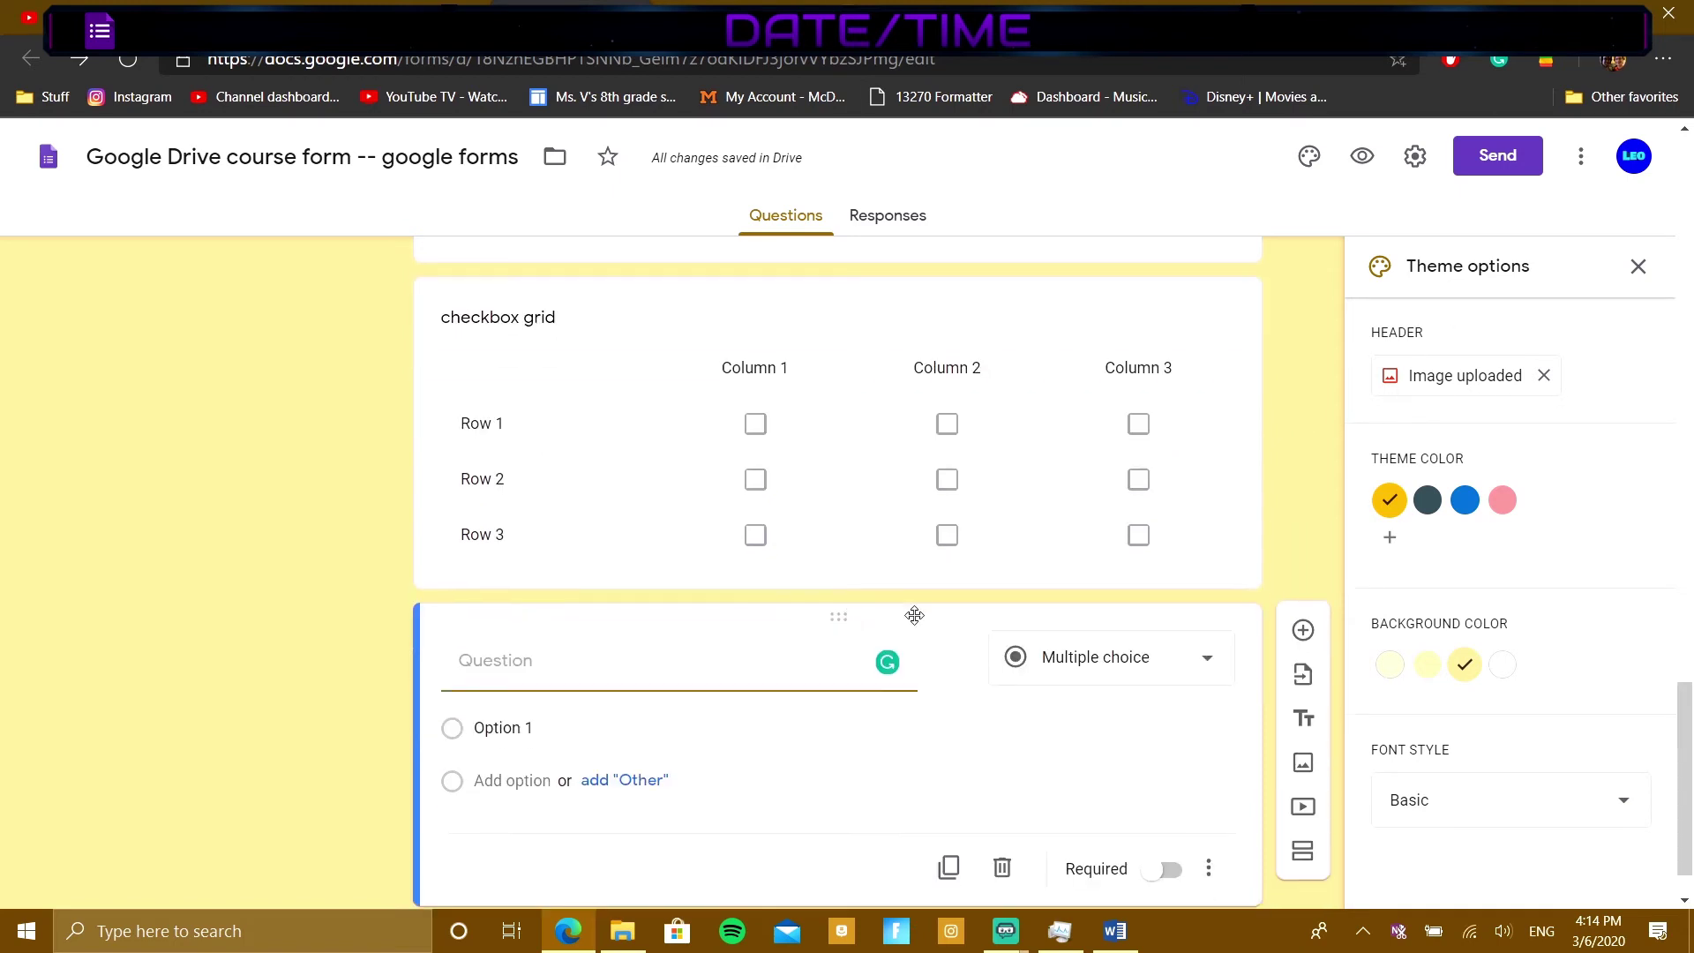
left_click(1047, 671)
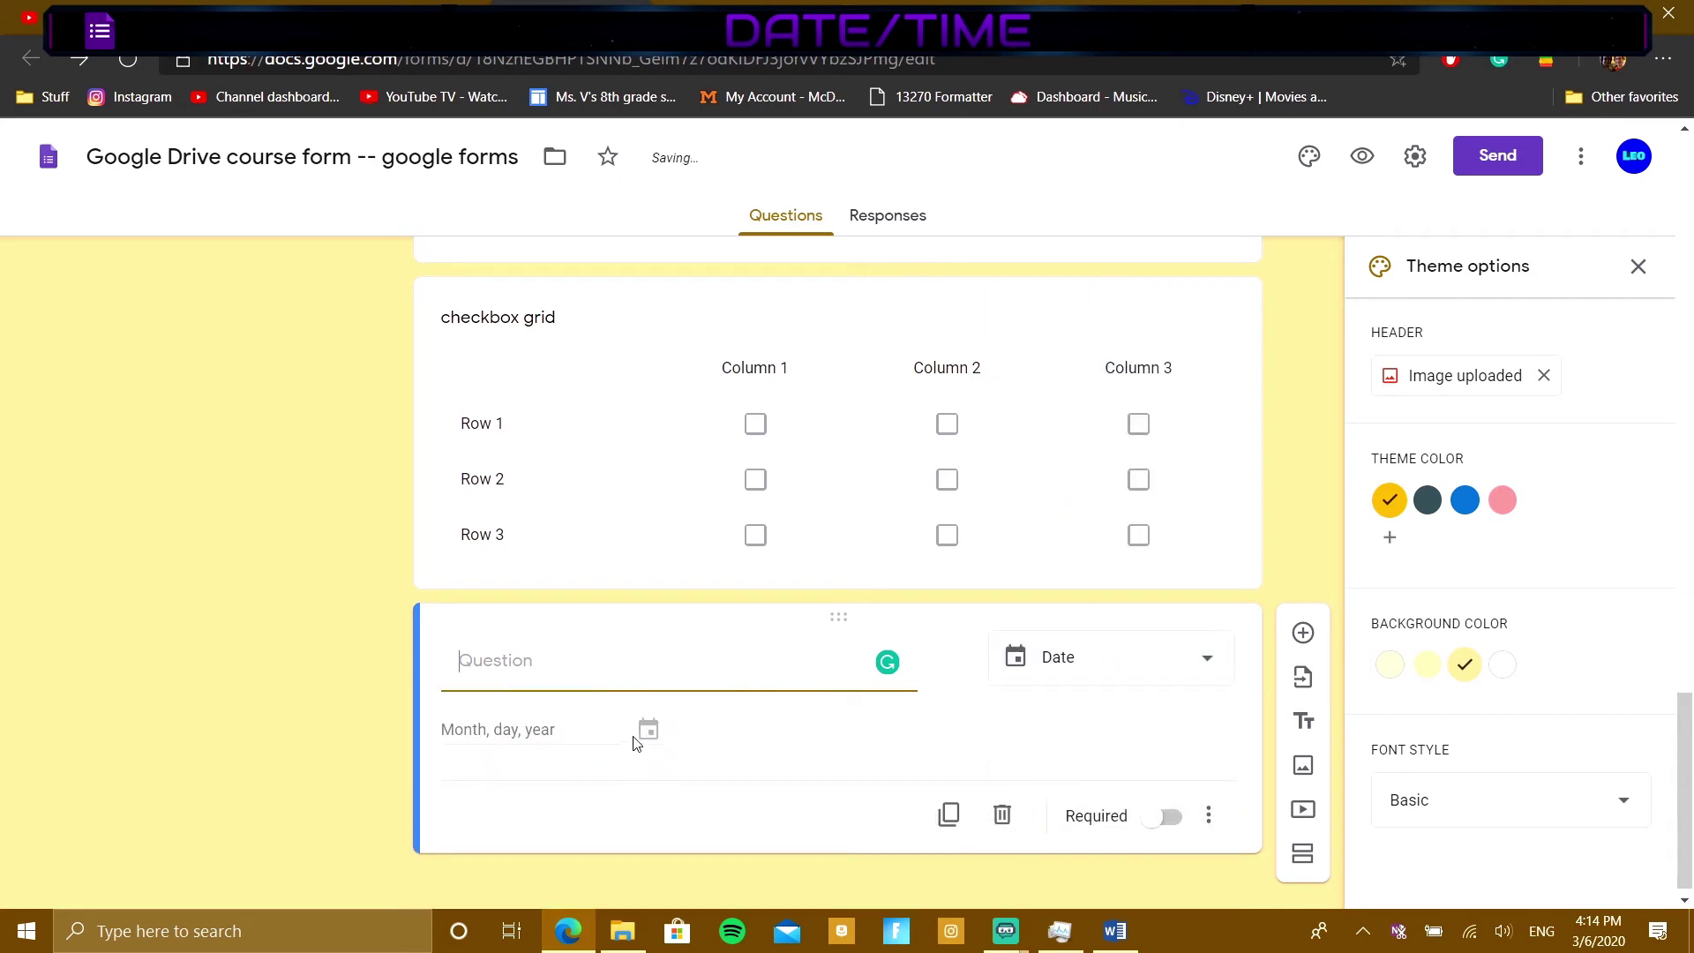
type("date")
Step: Add a question below the date question, set its type to Time and title it "time"
left_click(1303, 632)
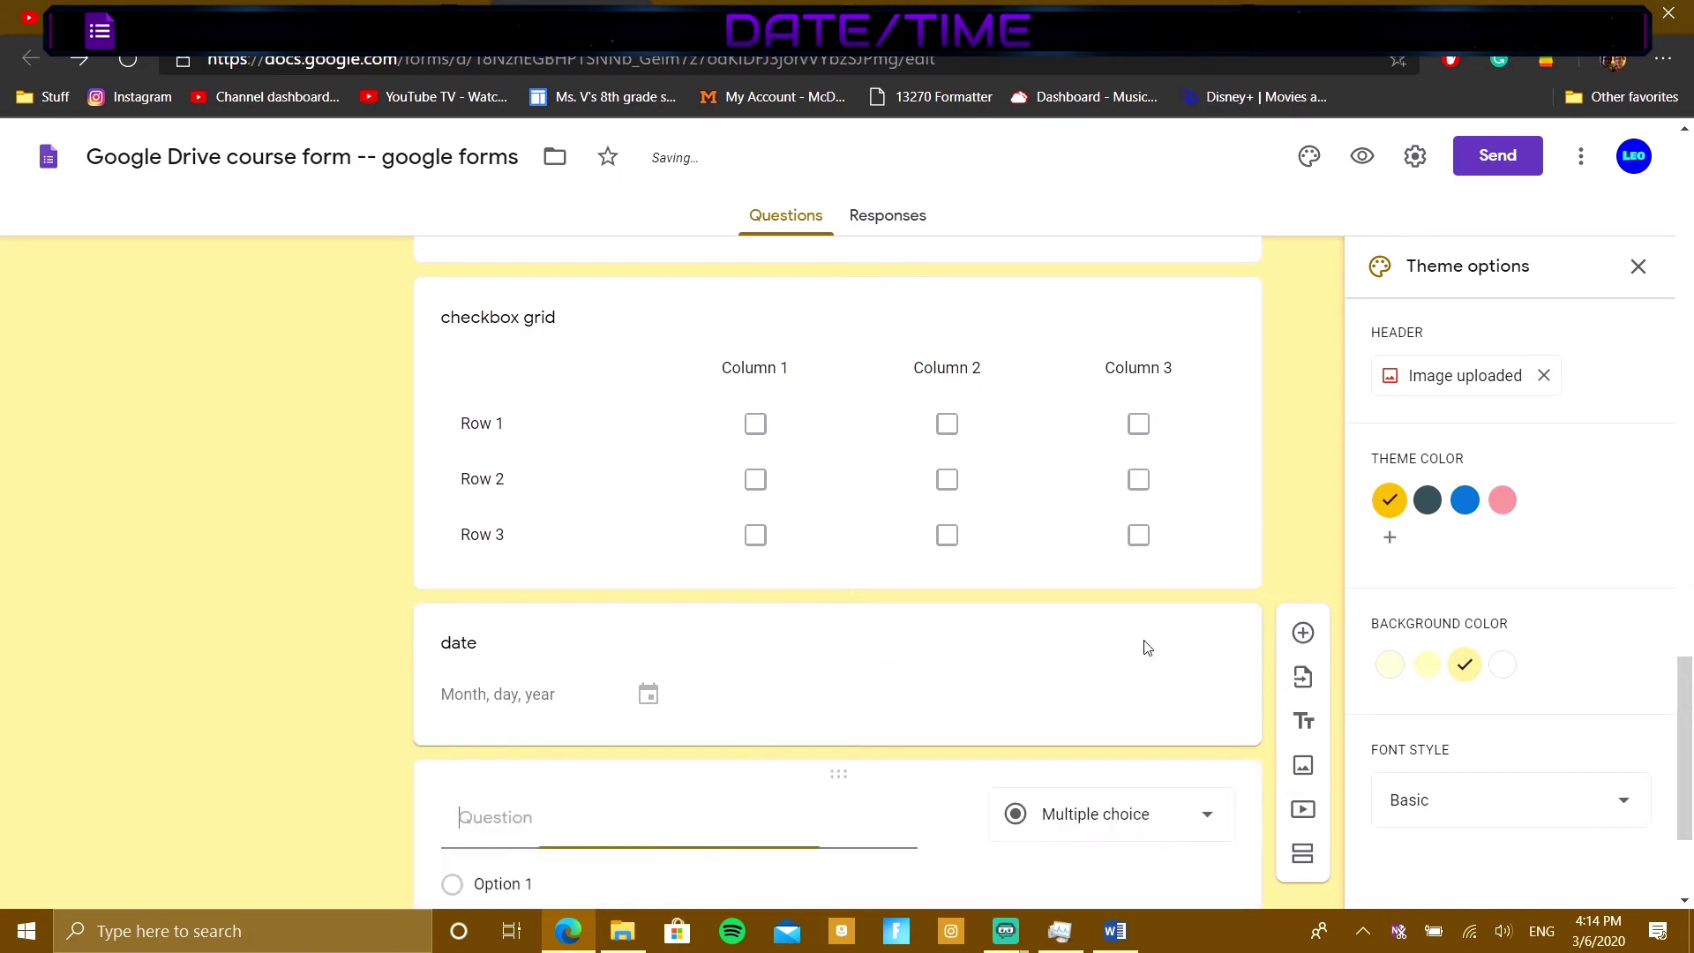
left_click(1126, 692)
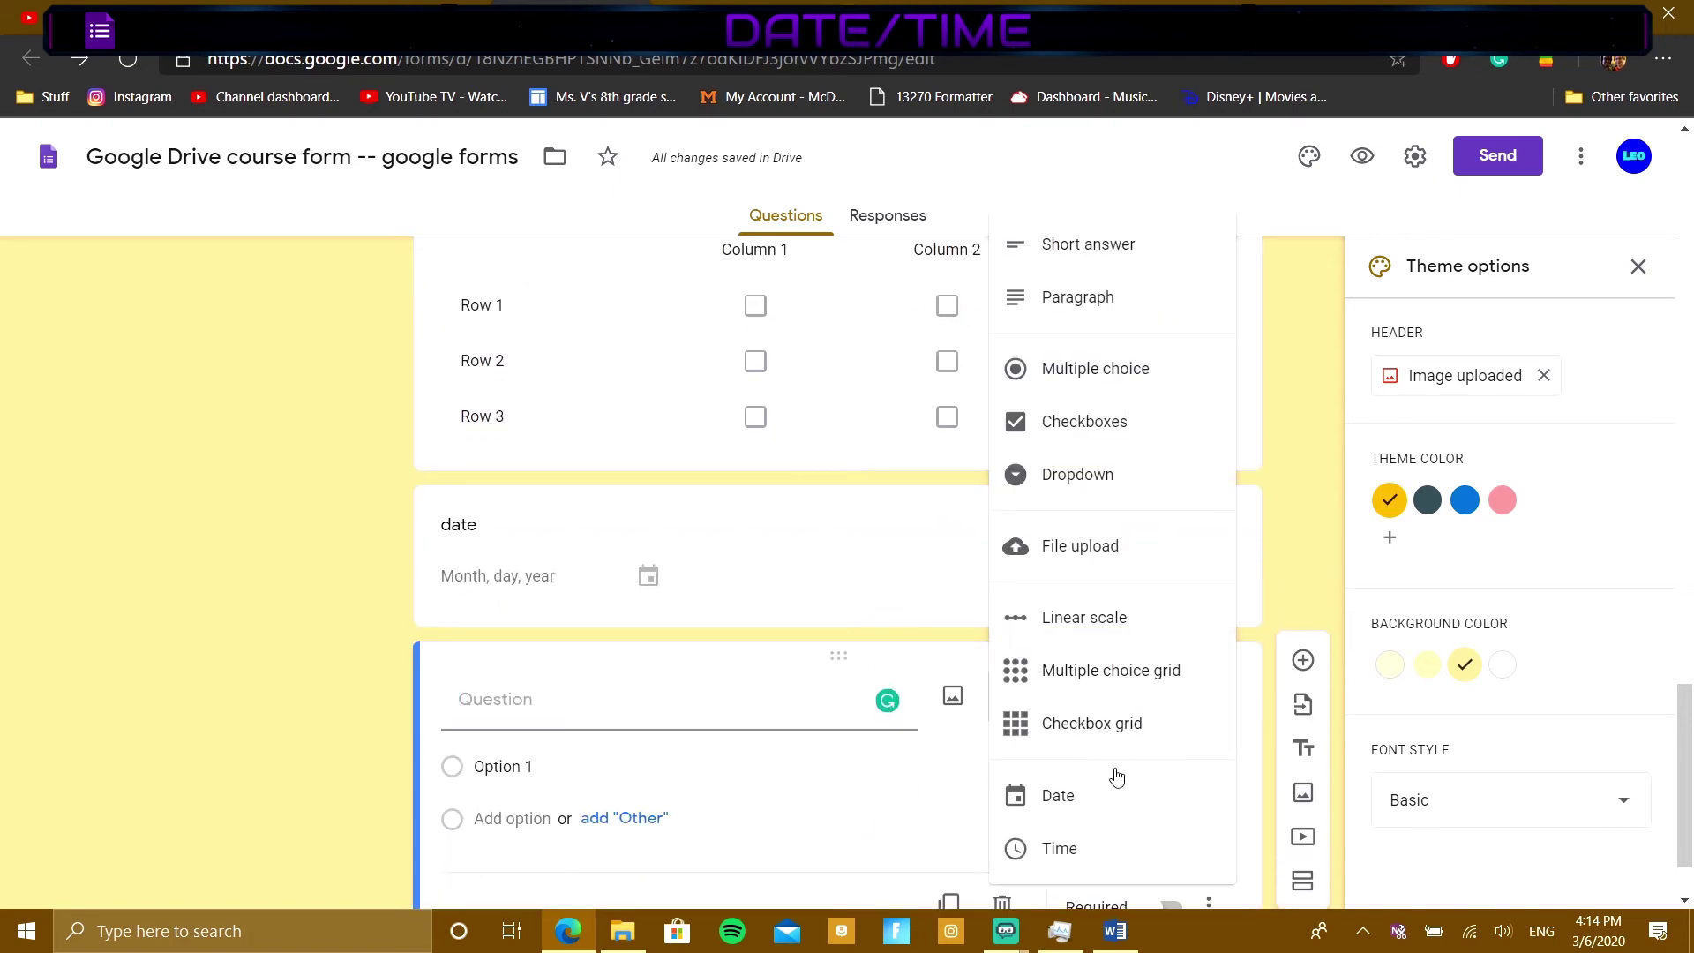
left_click(1087, 849)
left_click(552, 704)
type("time")
left_click(310, 686)
scroll(313, 652, "down", 1)
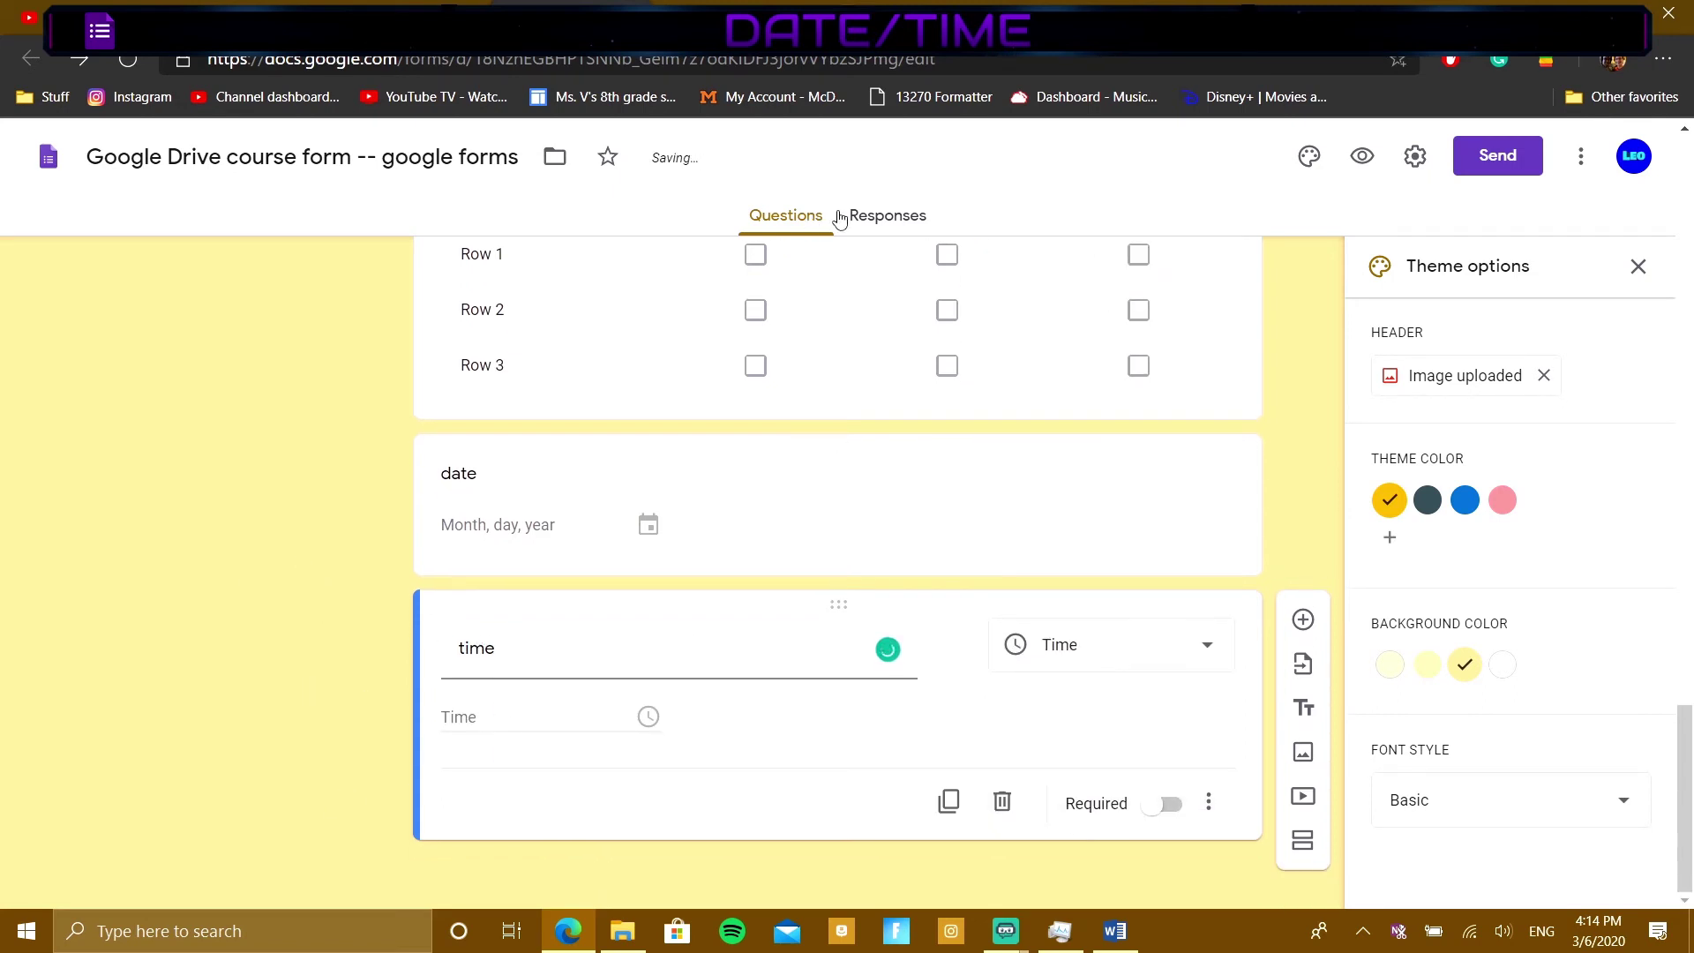
Step: Open the respondent preview of the form
right_click(1366, 153)
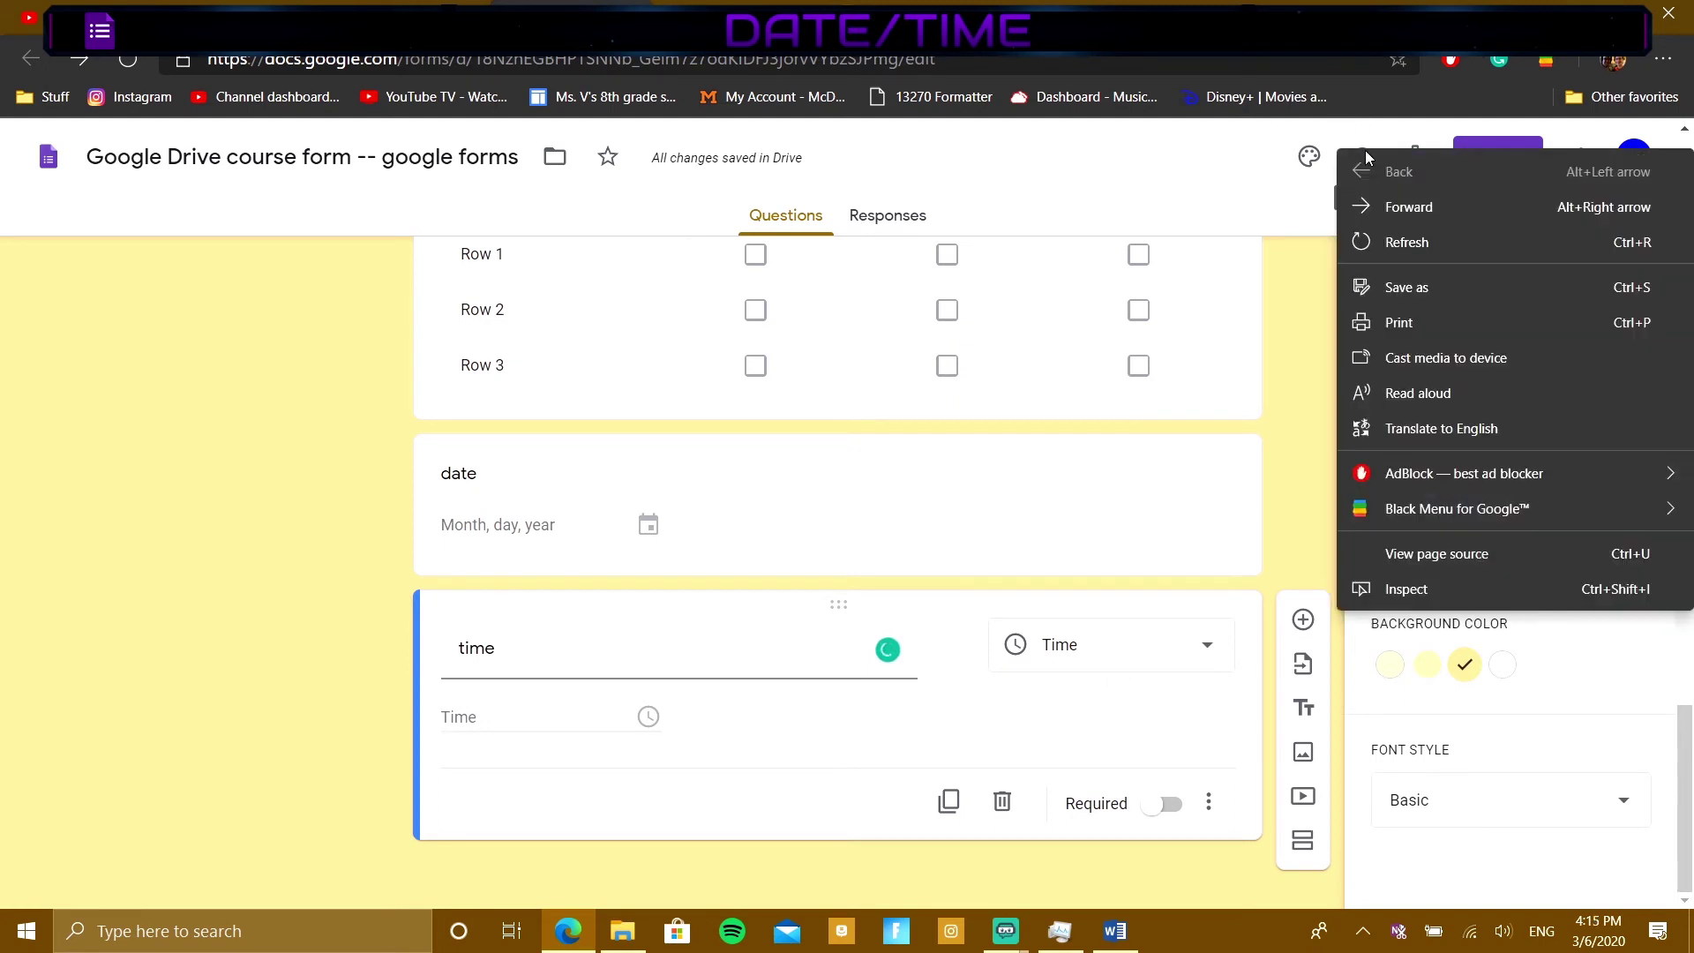
left_click(1356, 150)
left_click(1351, 148)
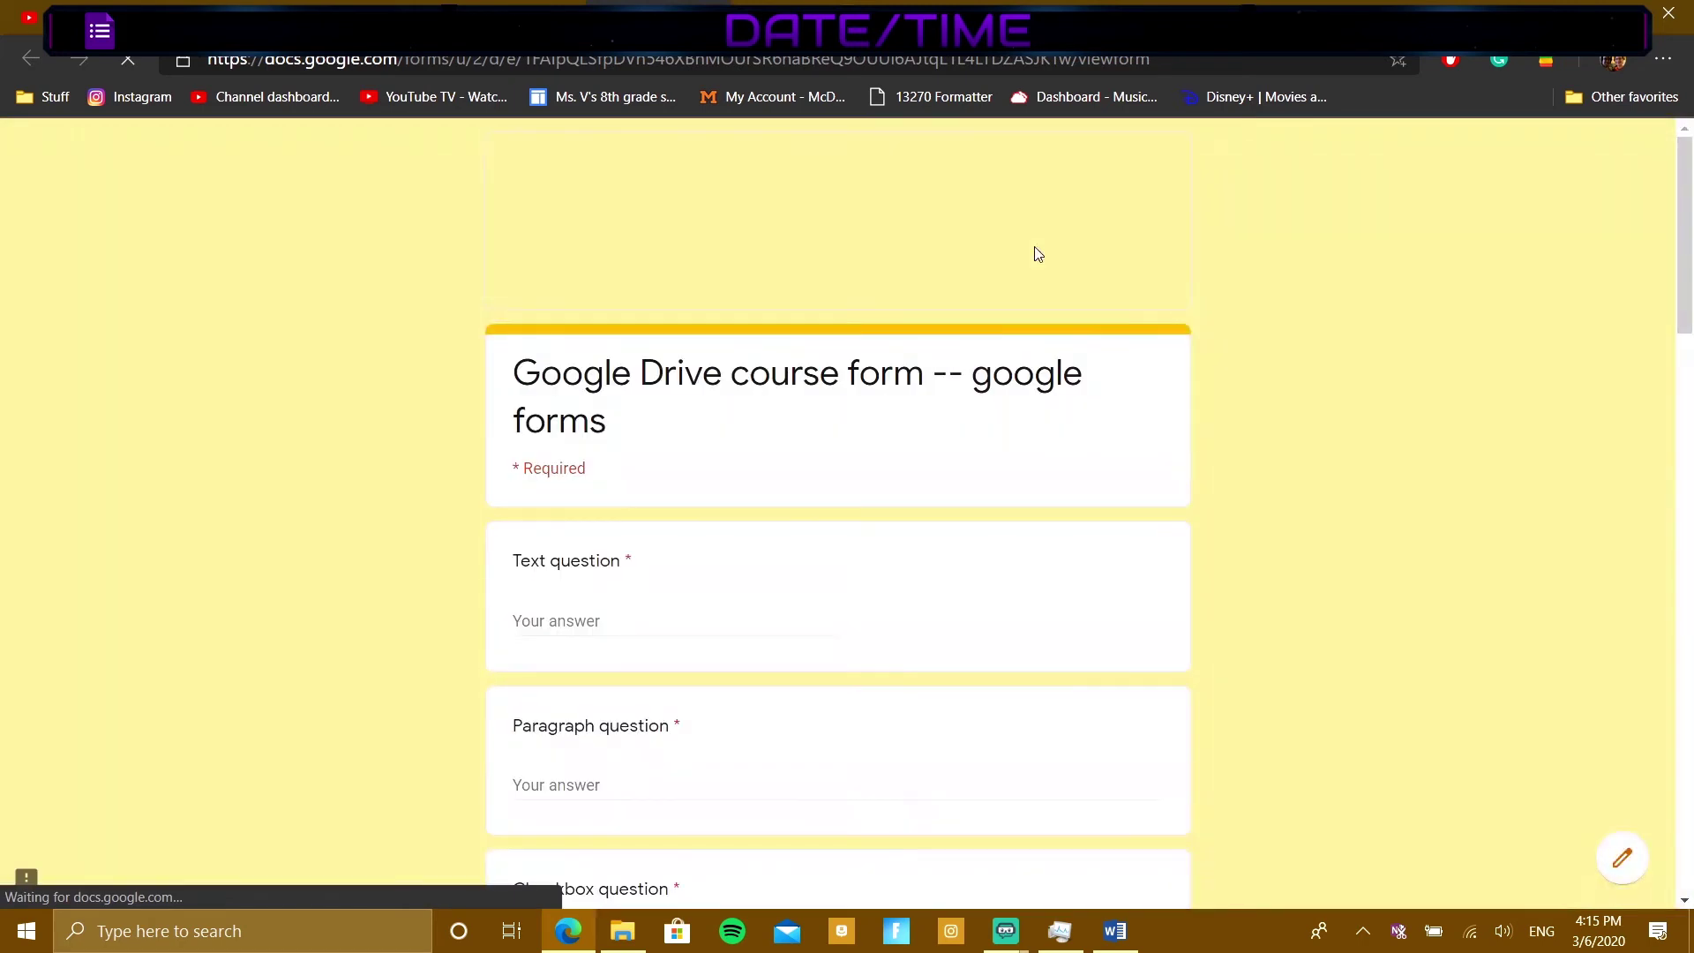
scroll(673, 480, "down", 1)
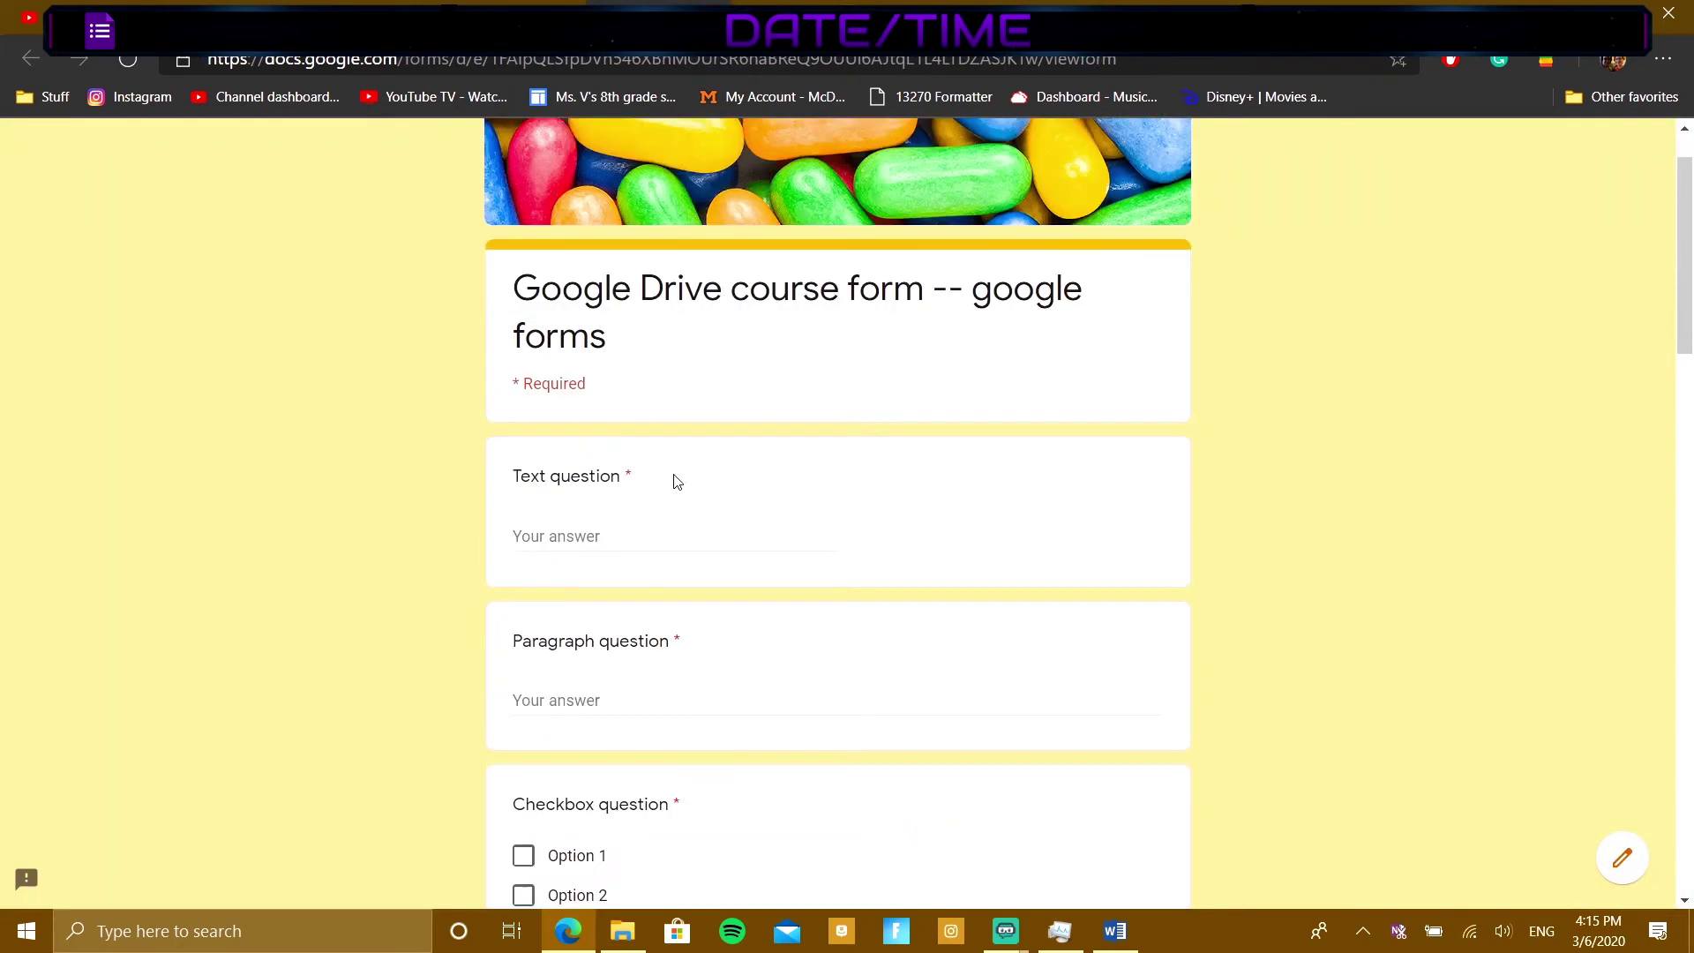
Step: Answer the text question with "jadhfjsdhfkjsdhfsdkjf" and fill the paragraph question with a longer line of random letters
left_click(671, 502)
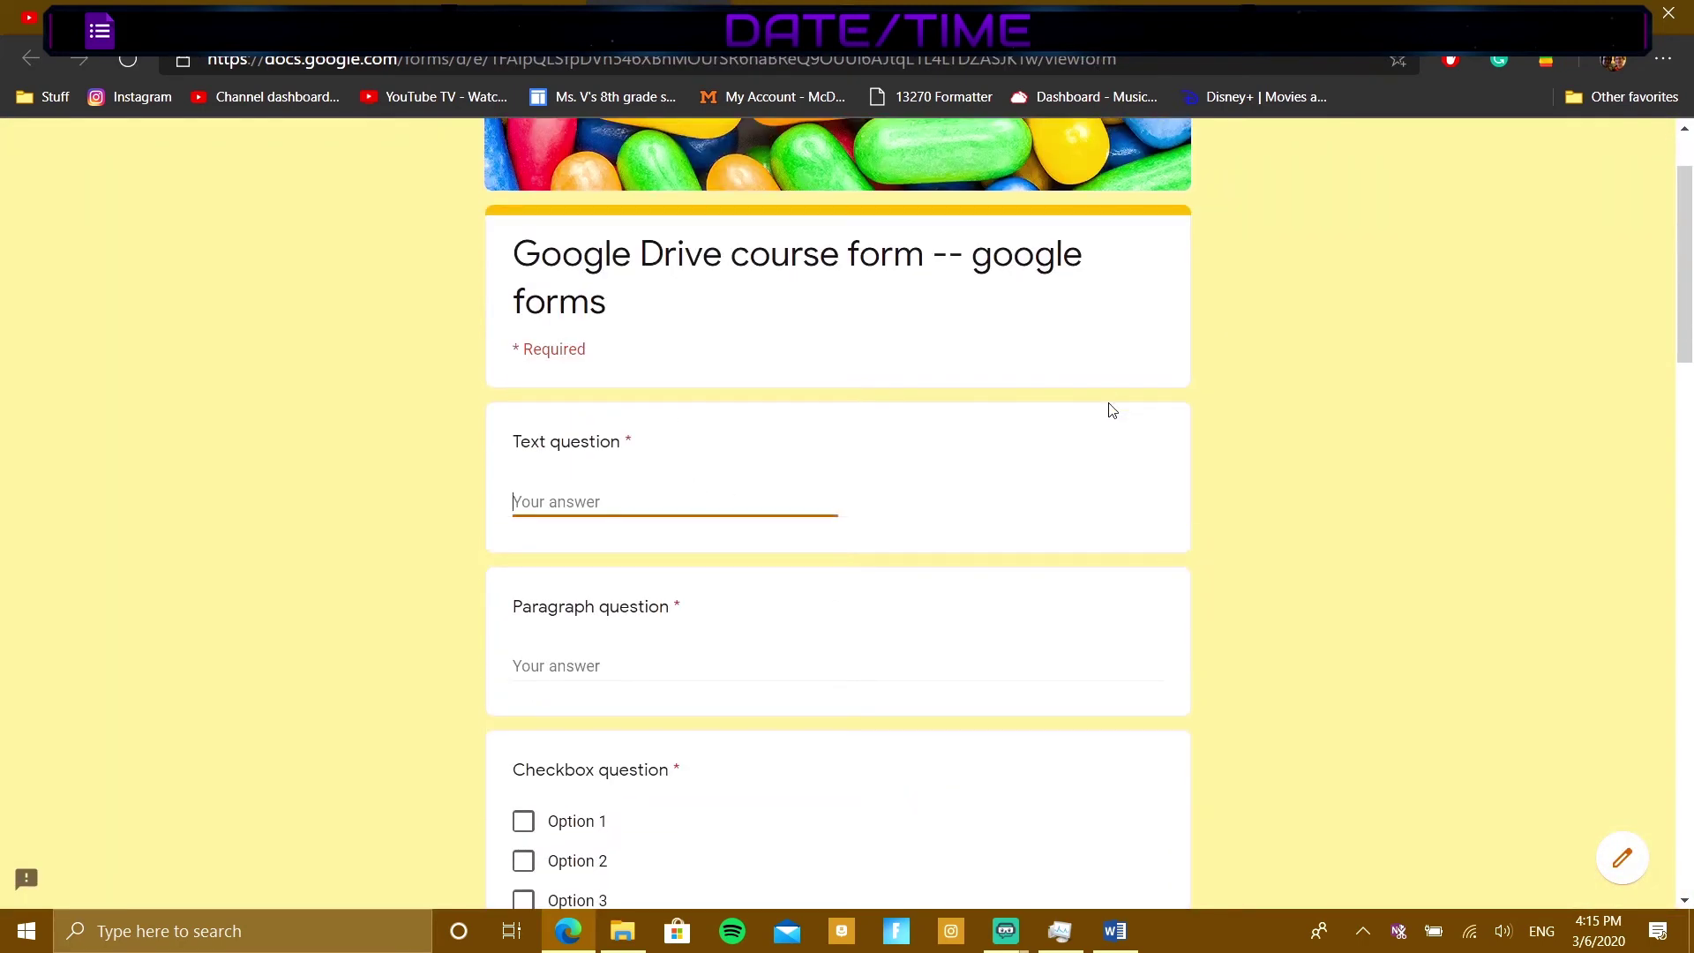
type("jadhfjsdhfkjsdhfsdkjf")
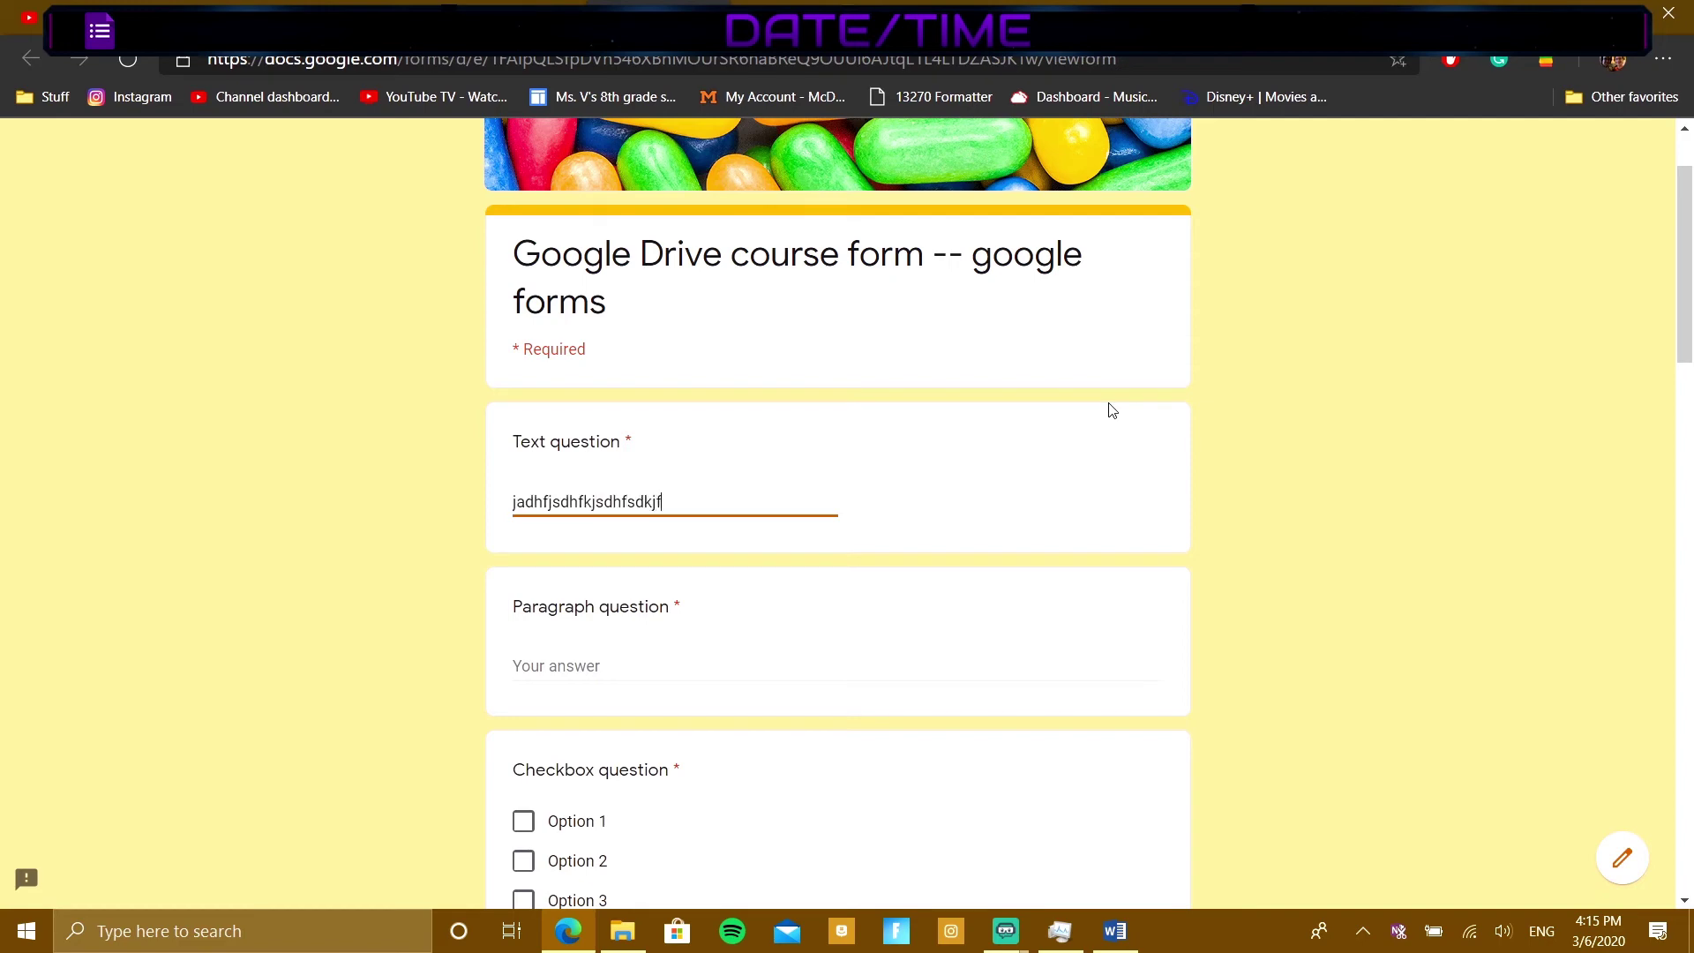
left_click(622, 662)
type("efgewuf")
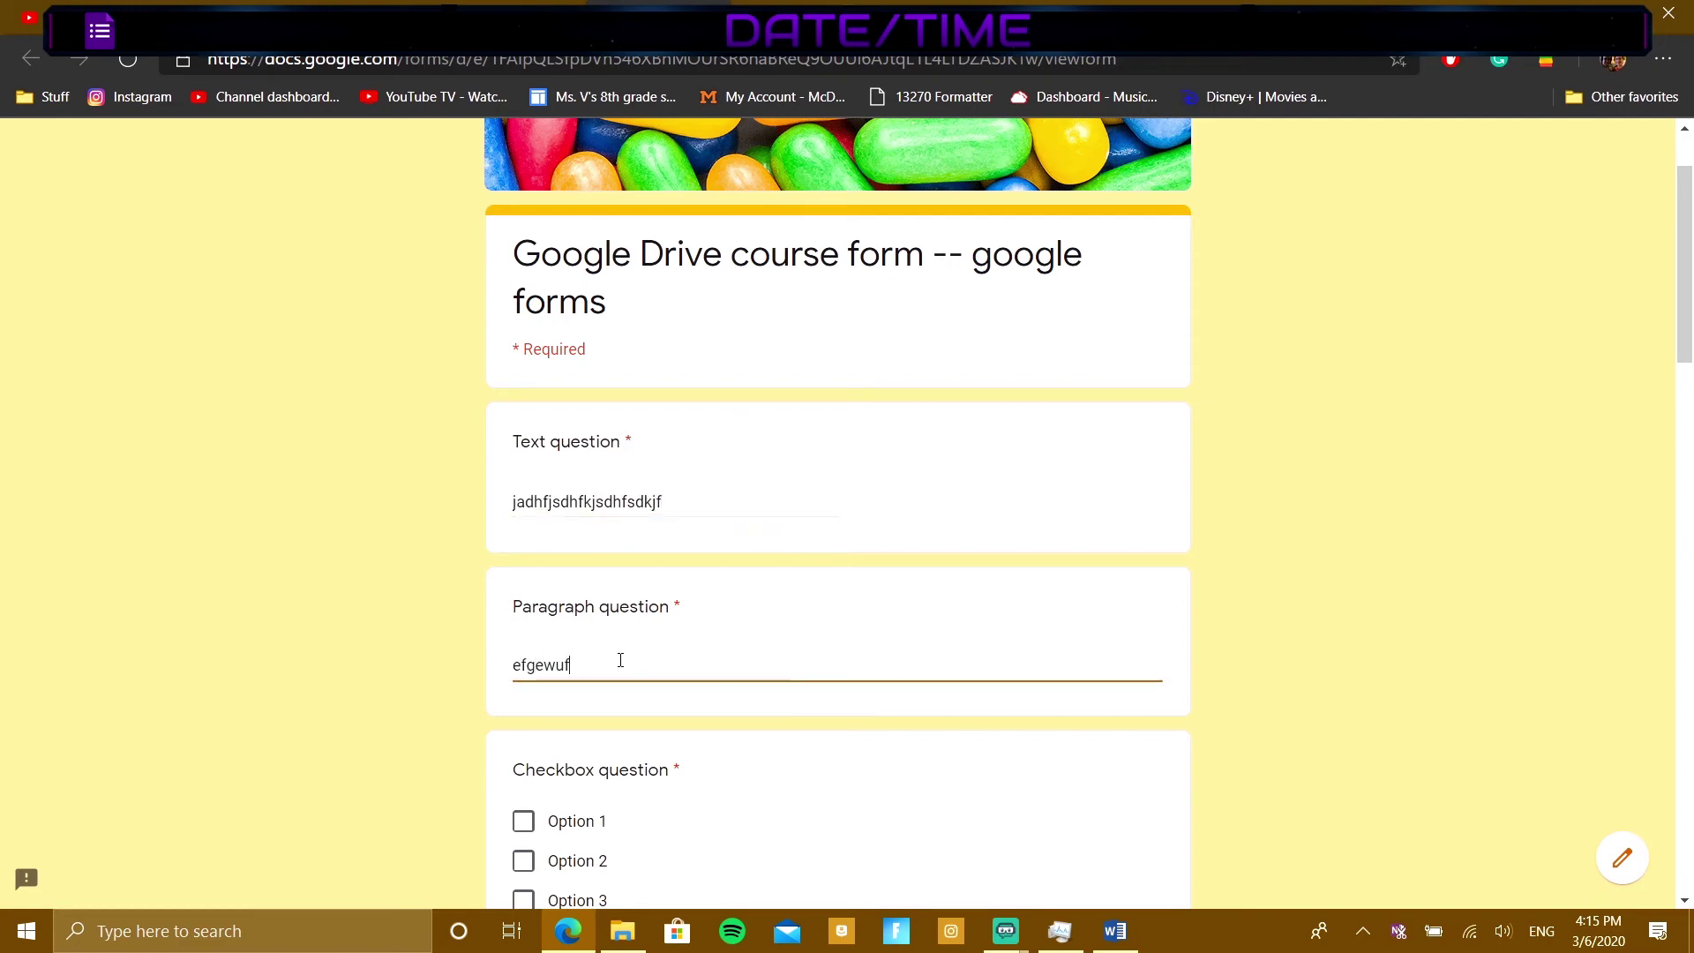
type("gefiuewgfuiegfiuegfuiegfeuifuiefuegfeiufgeuifgeuifgeuifgeiufgefiue")
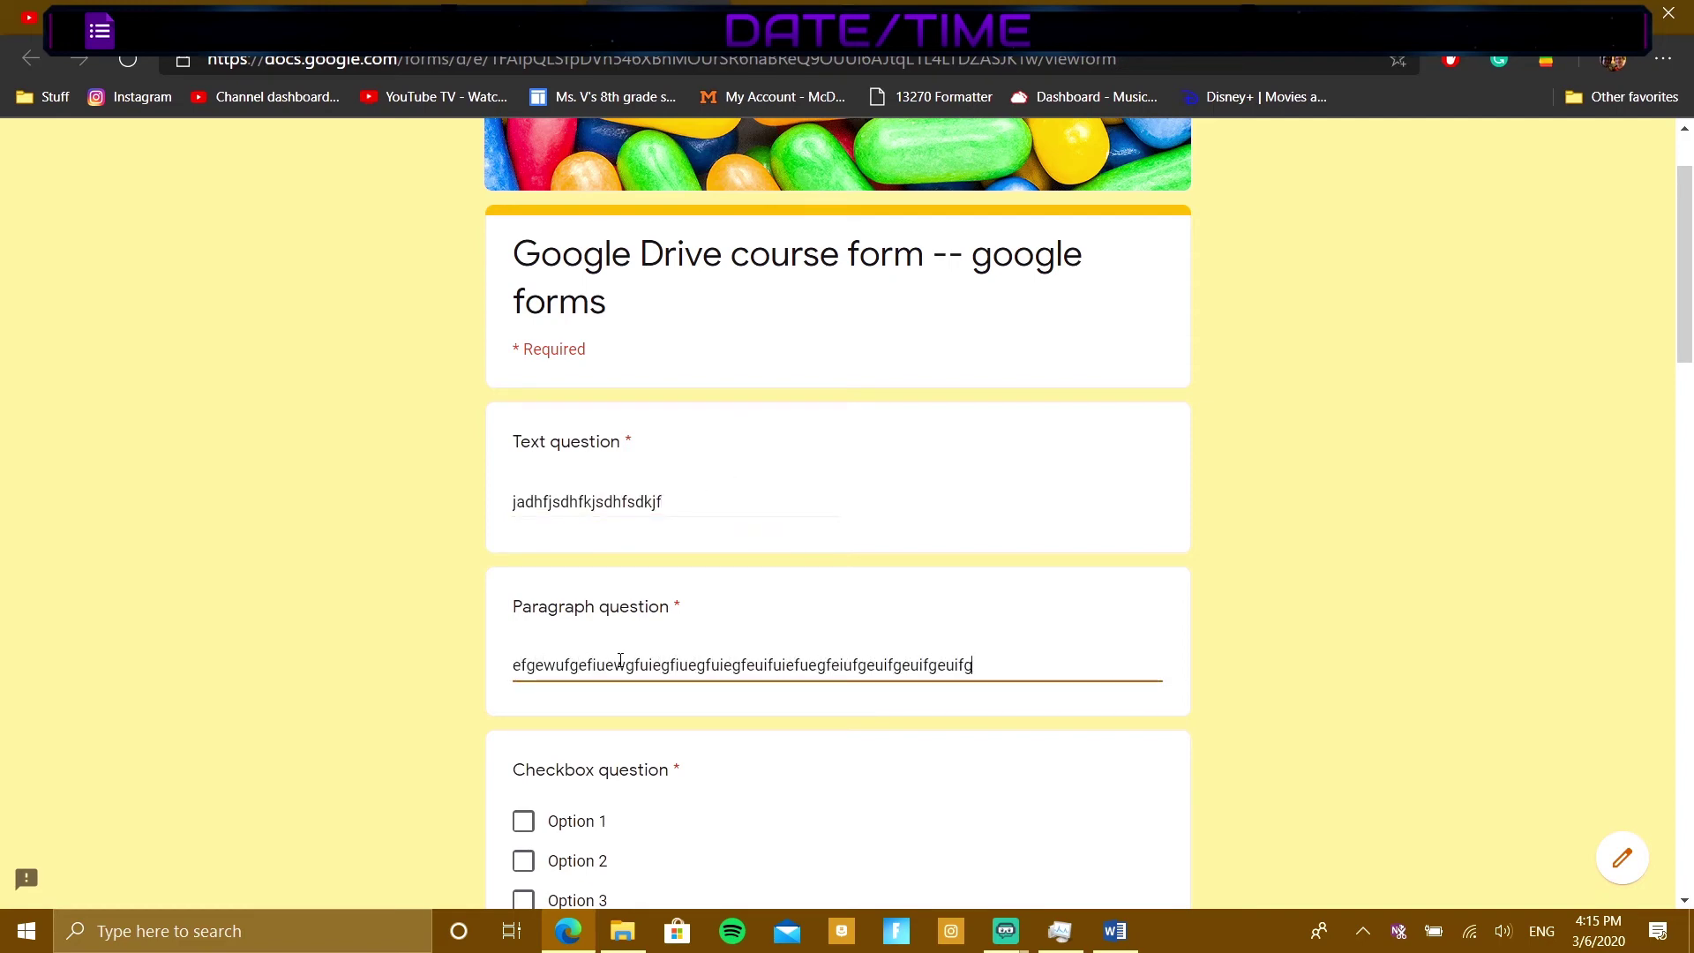
Step: Select Option 1, Option 2 and Option 3 in the checkbox question, leaving Other unselected
scroll(889, 838, "down", 4)
left_click(523, 464)
left_click(523, 505)
left_click(523, 543)
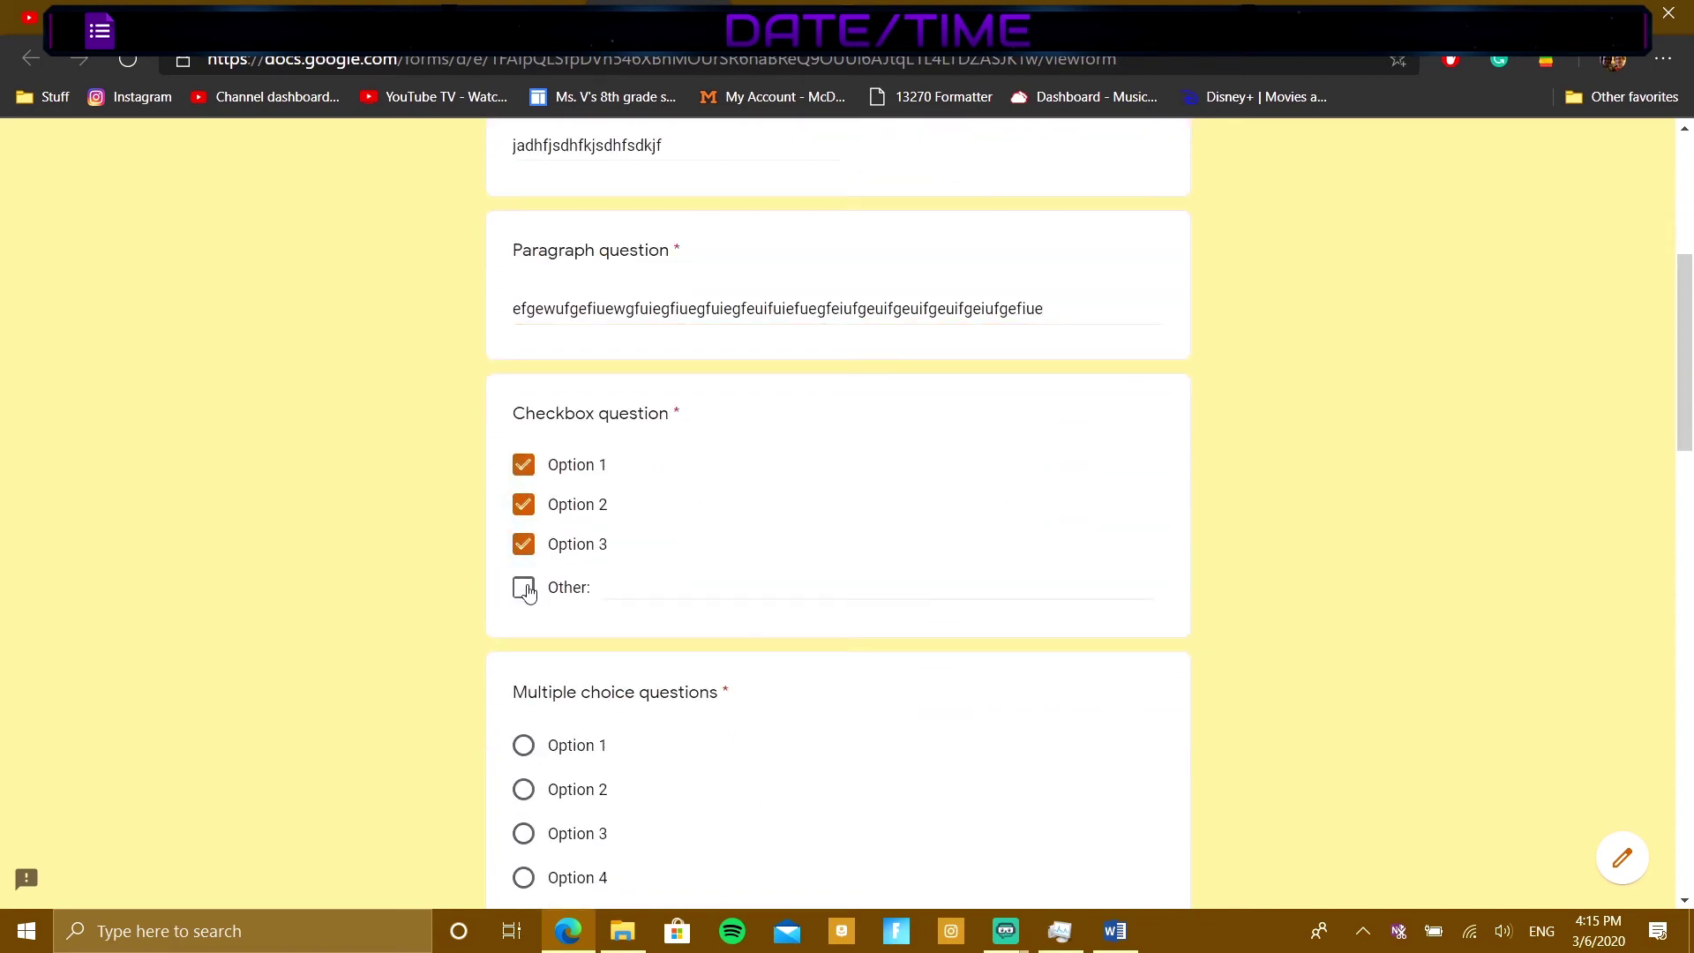
left_click(523, 587)
left_click(523, 587)
scroll(630, 502, "down", 1)
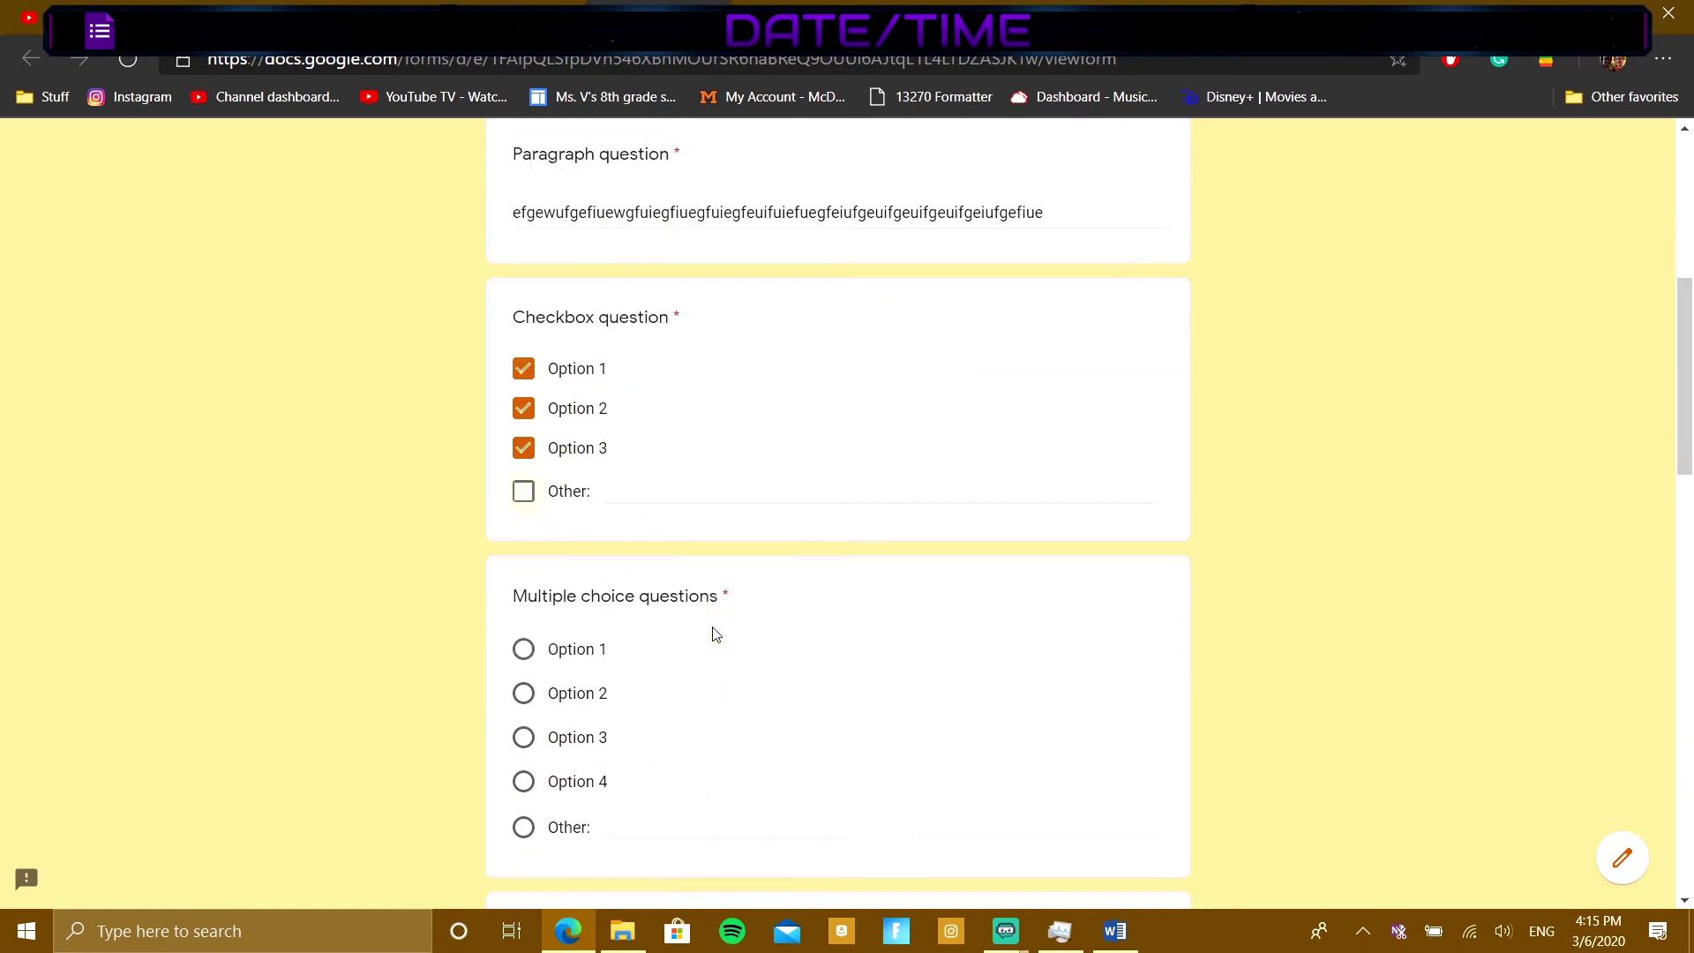
Step: Answer the multiple choice question with Other and enter "htfgnghntntg" as its text
left_click(530, 632)
left_click(523, 713)
left_click(523, 670)
left_click(523, 713)
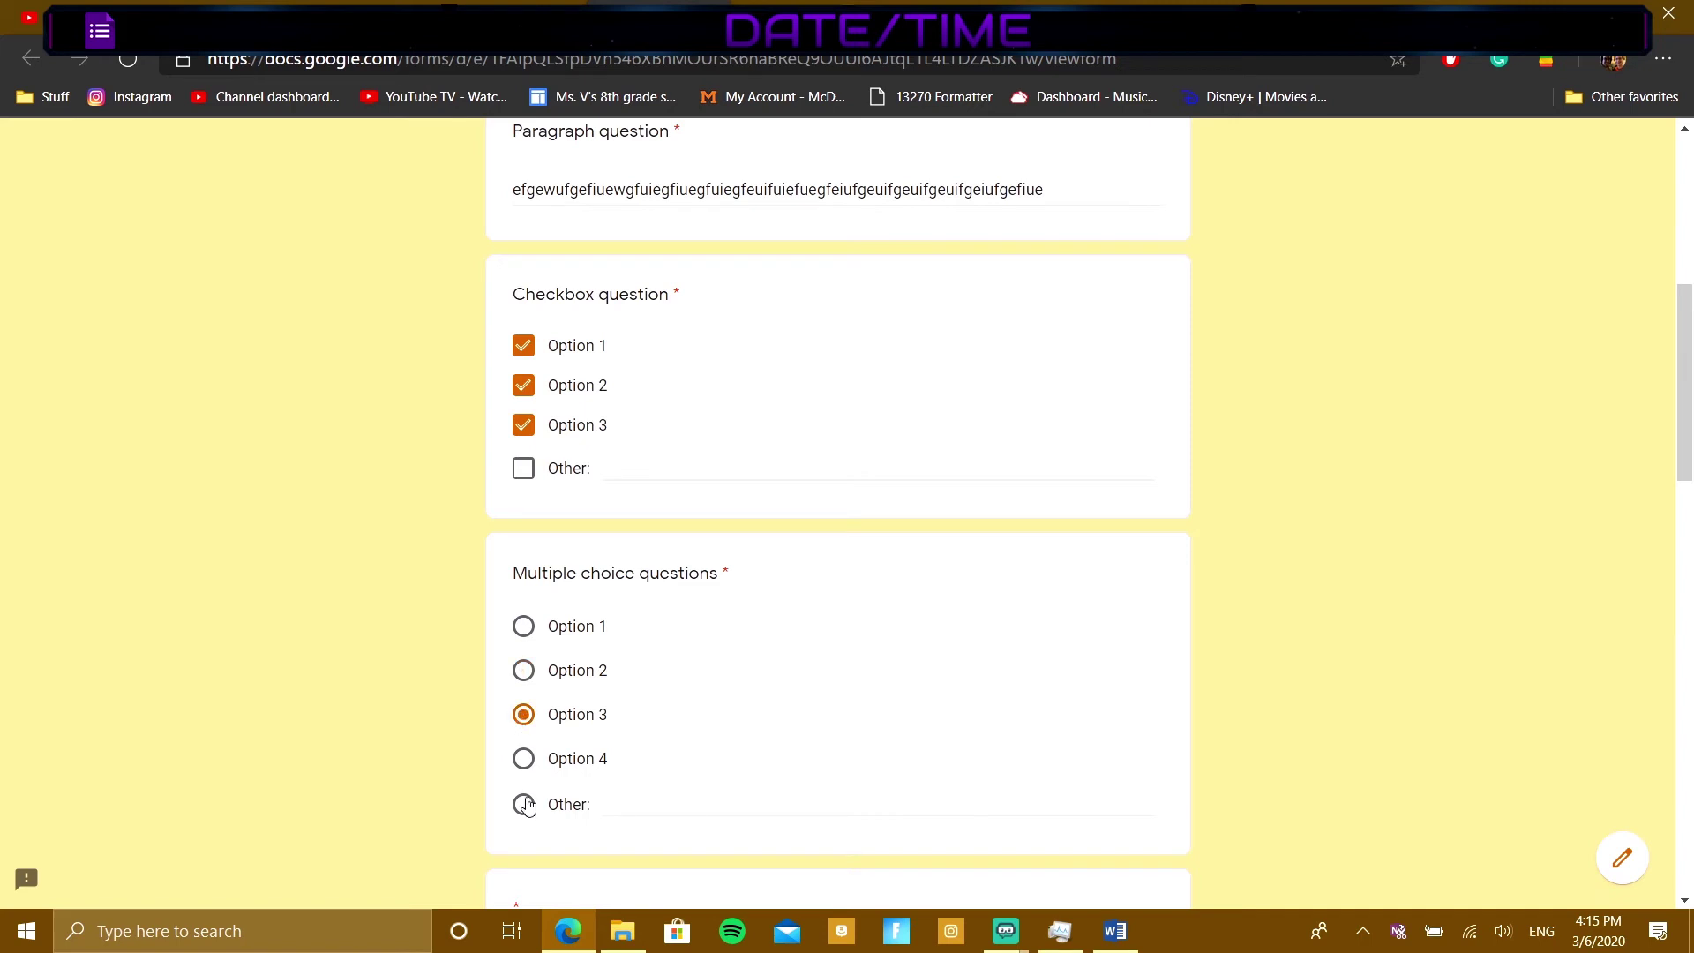
left_click(523, 804)
type("htfgnghntntg")
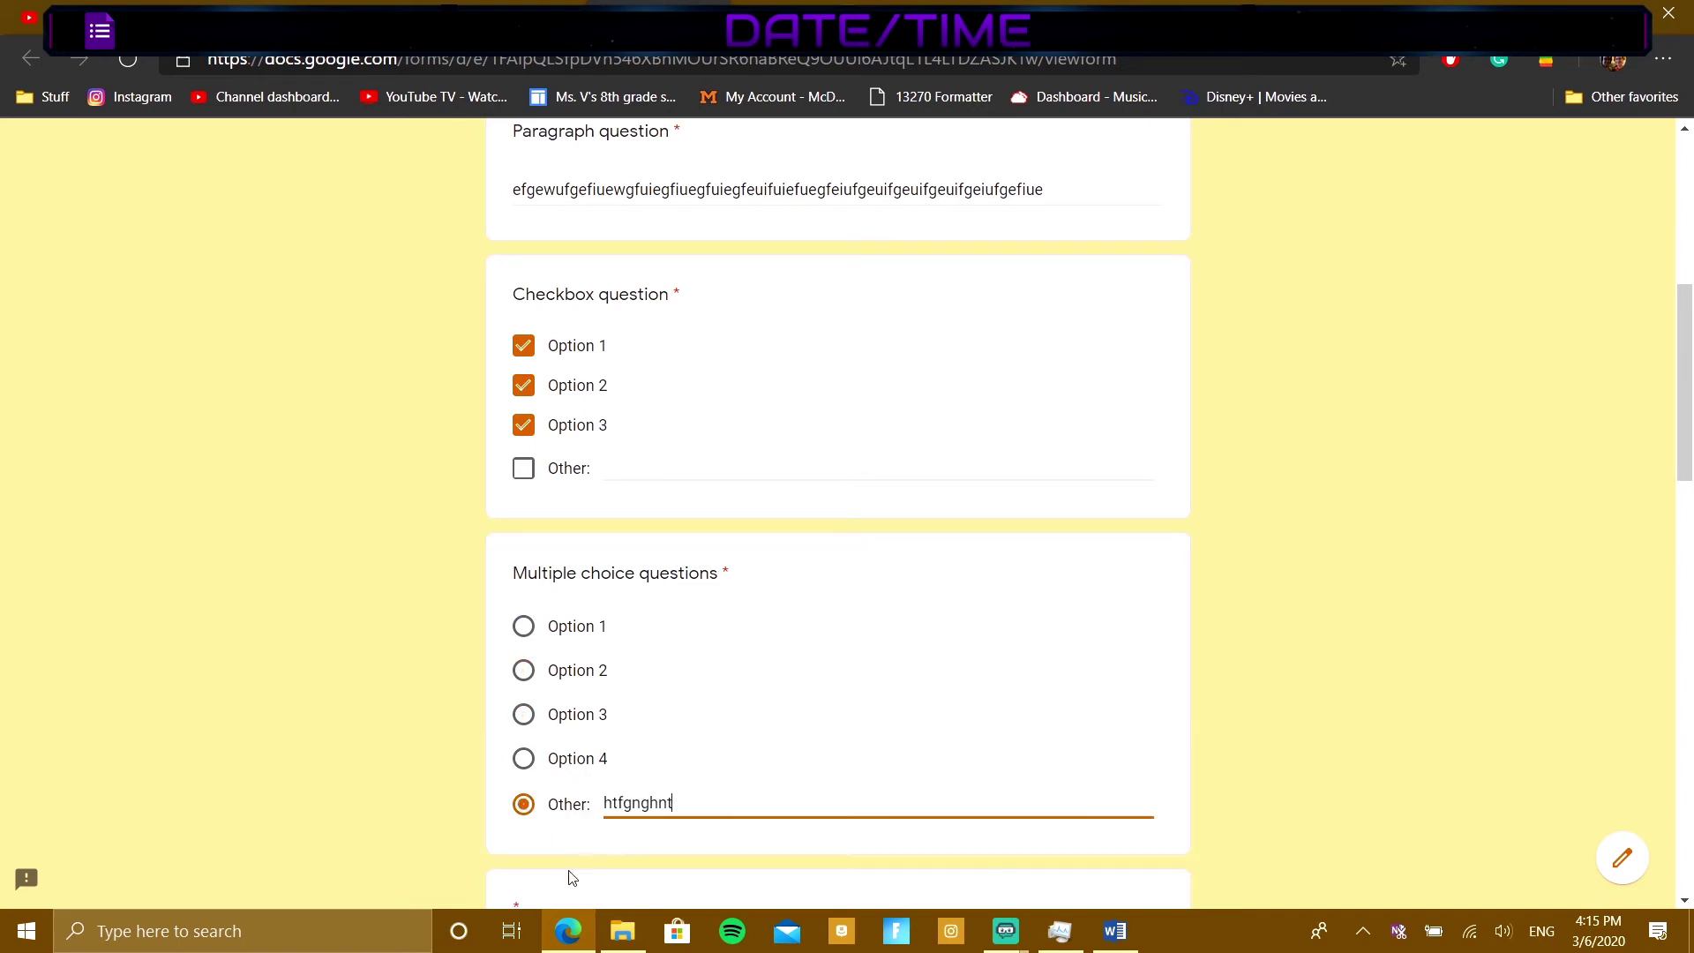
Step: Choose Option 4 in the untitled dropdown question
scroll(785, 719, "down", 4)
left_click(561, 501)
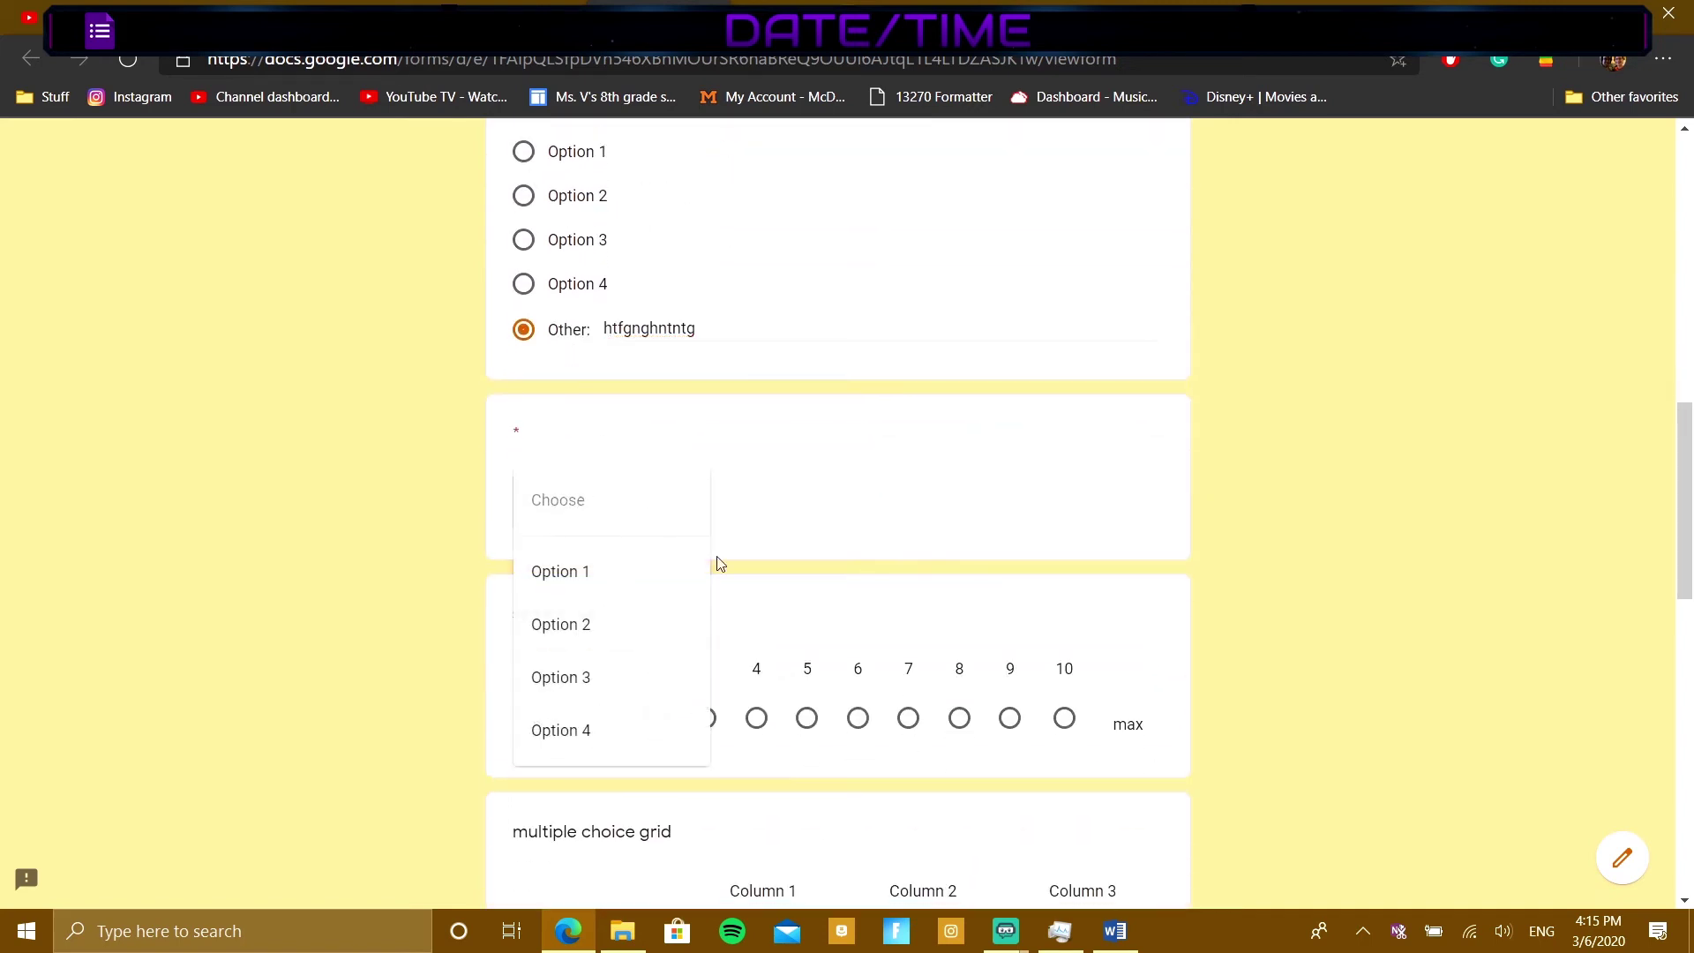
left_click(854, 494)
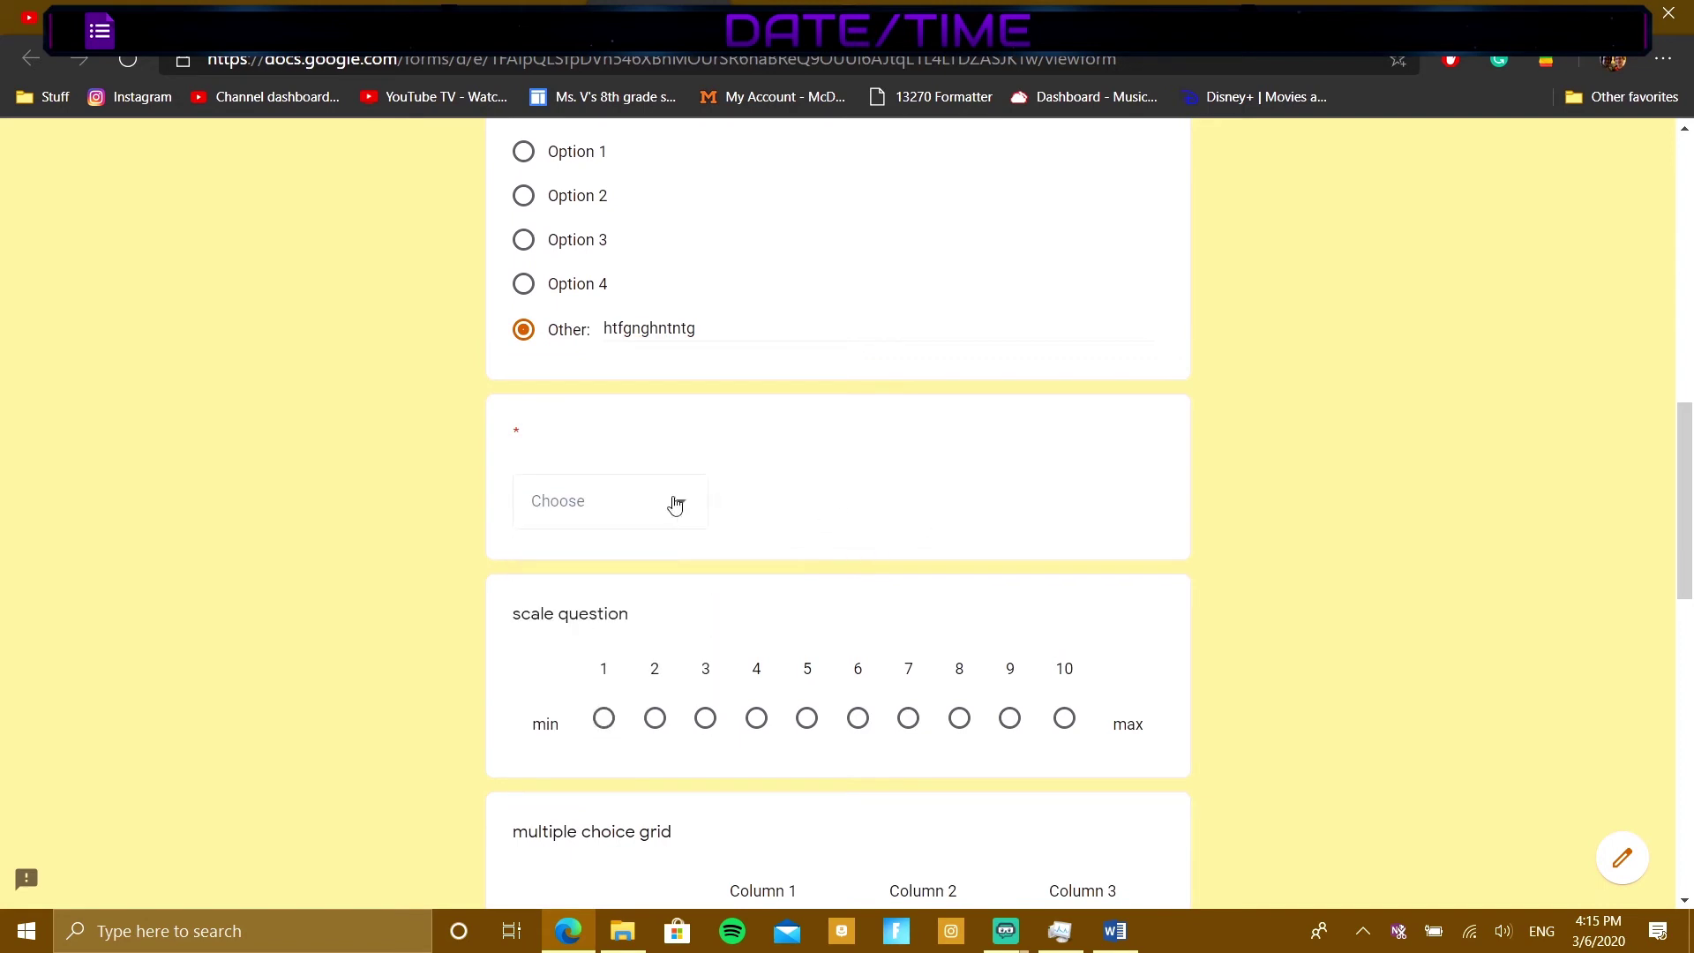
left_click(603, 528)
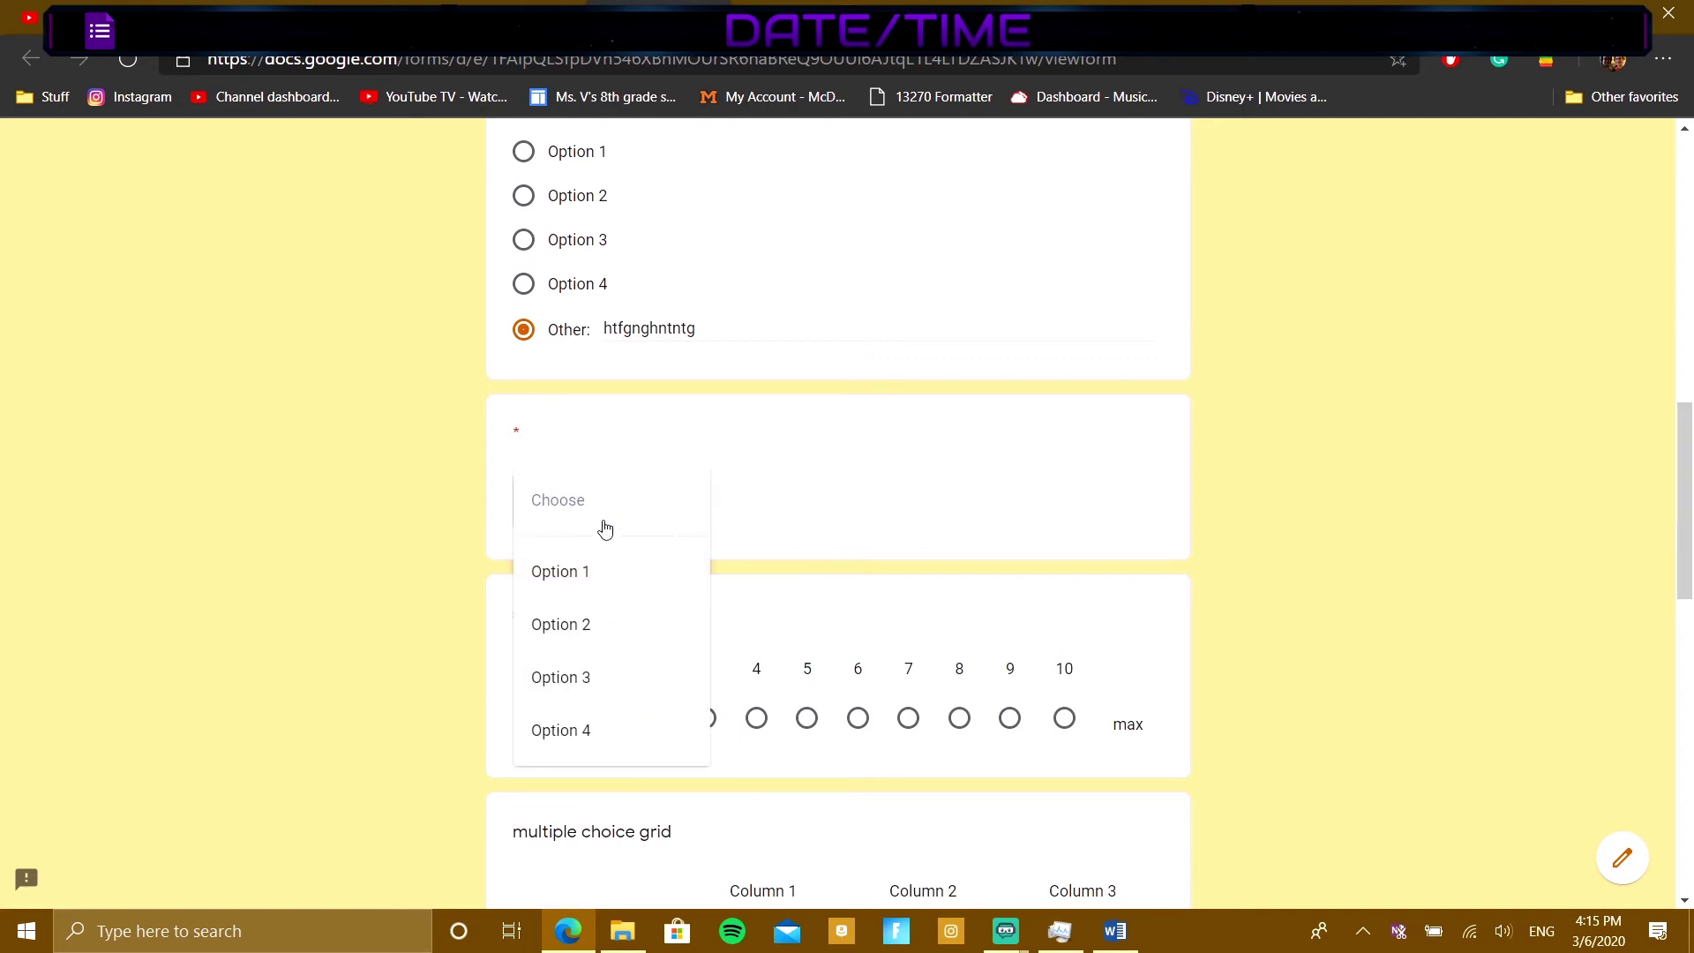
left_click(636, 755)
Step: Answer the multiple choice grid with Column 1 for Row 1, Column 2 for Row 2 and Column 3 for Row 3
scroll(1205, 516, "down", 1)
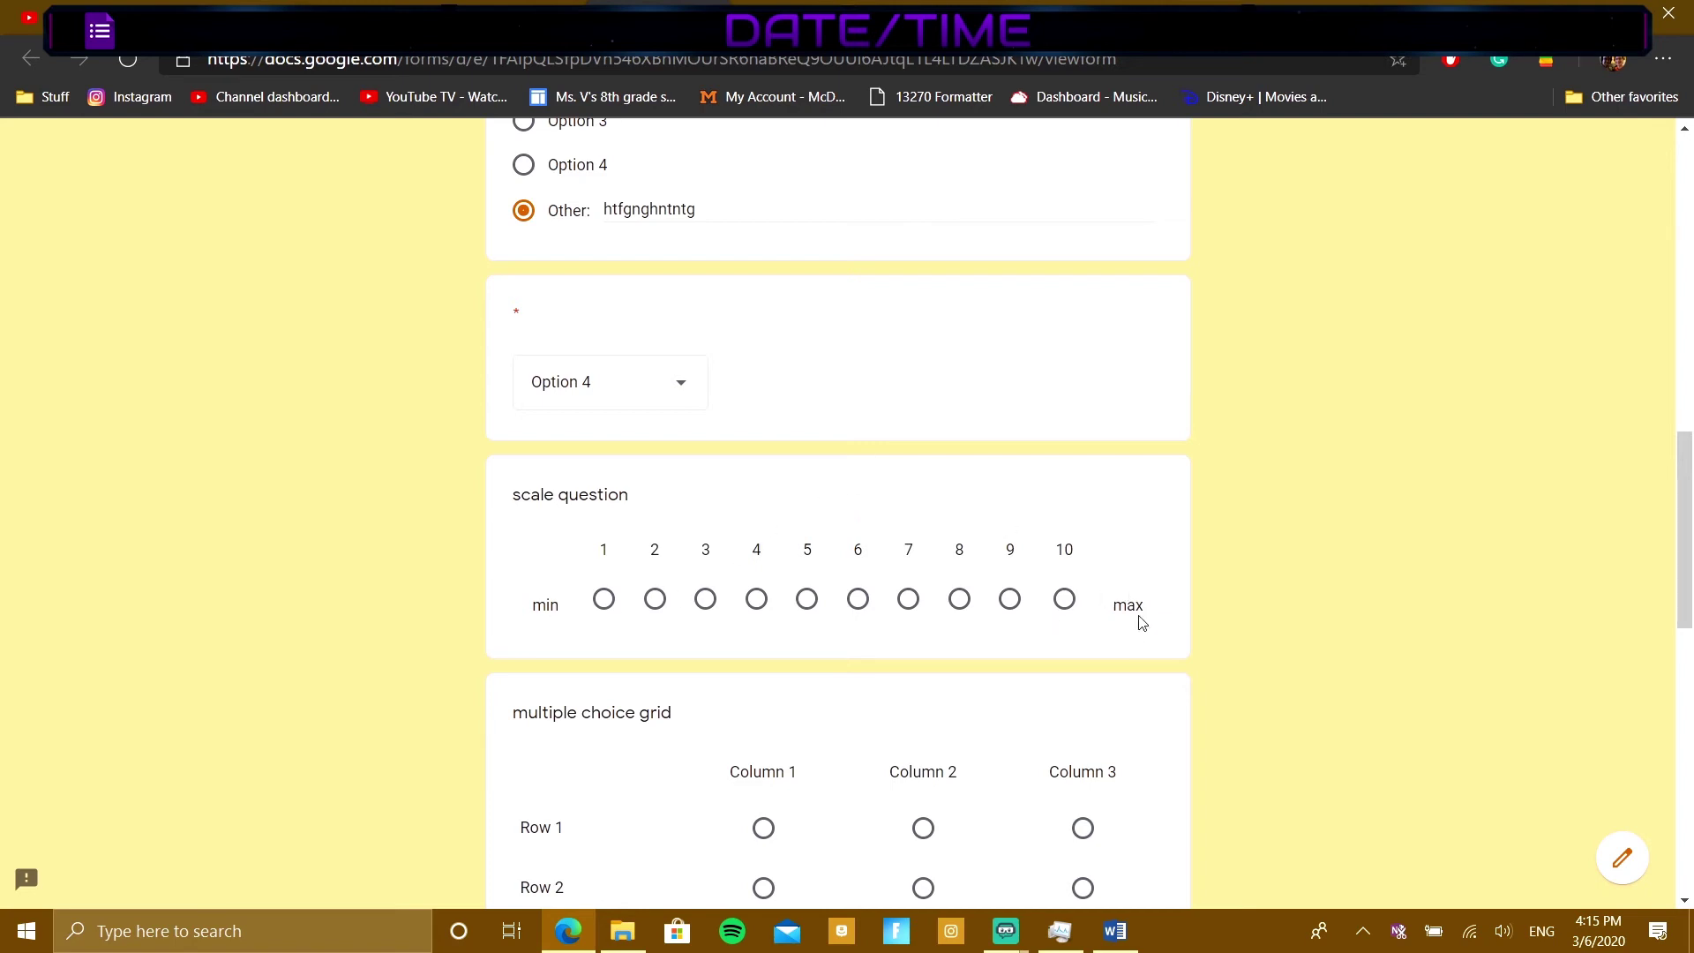
scroll(715, 706, "down", 3)
left_click(765, 592)
left_click(921, 655)
left_click(1081, 708)
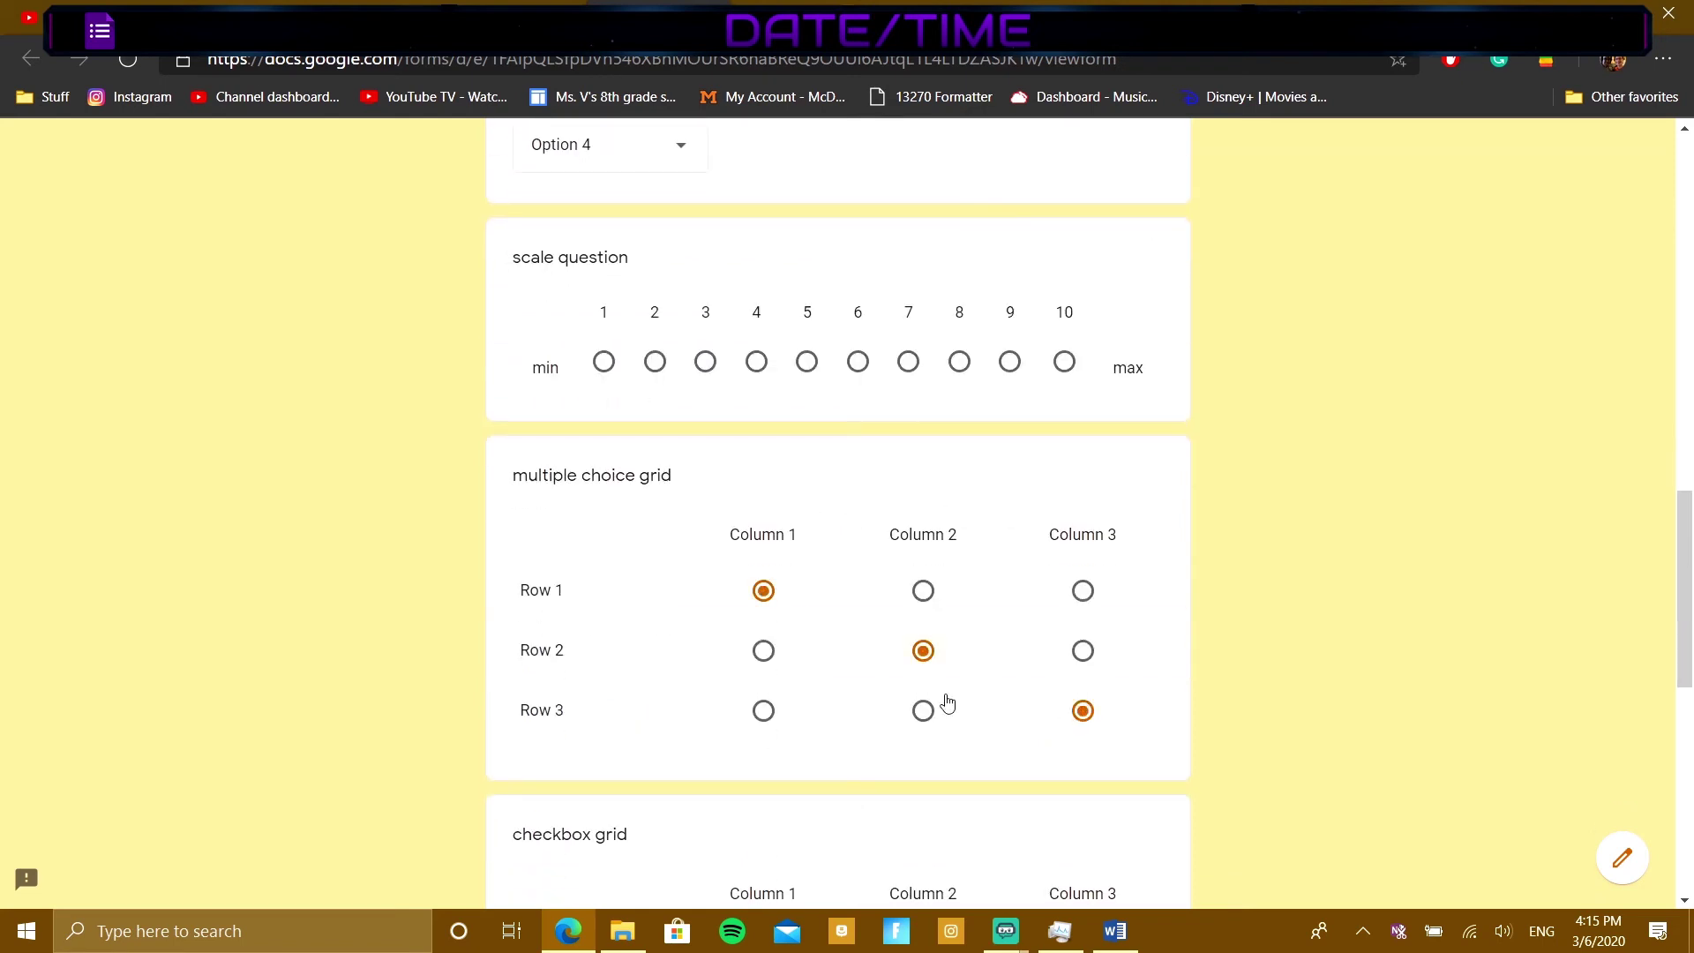
Step: Answer the checkbox grid with only Column 1 for Row 1, Column 2 for Row 2 and Column 3 for Row 3
scroll(824, 693, "down", 3)
left_click(763, 711)
left_click(923, 771)
left_click(921, 833)
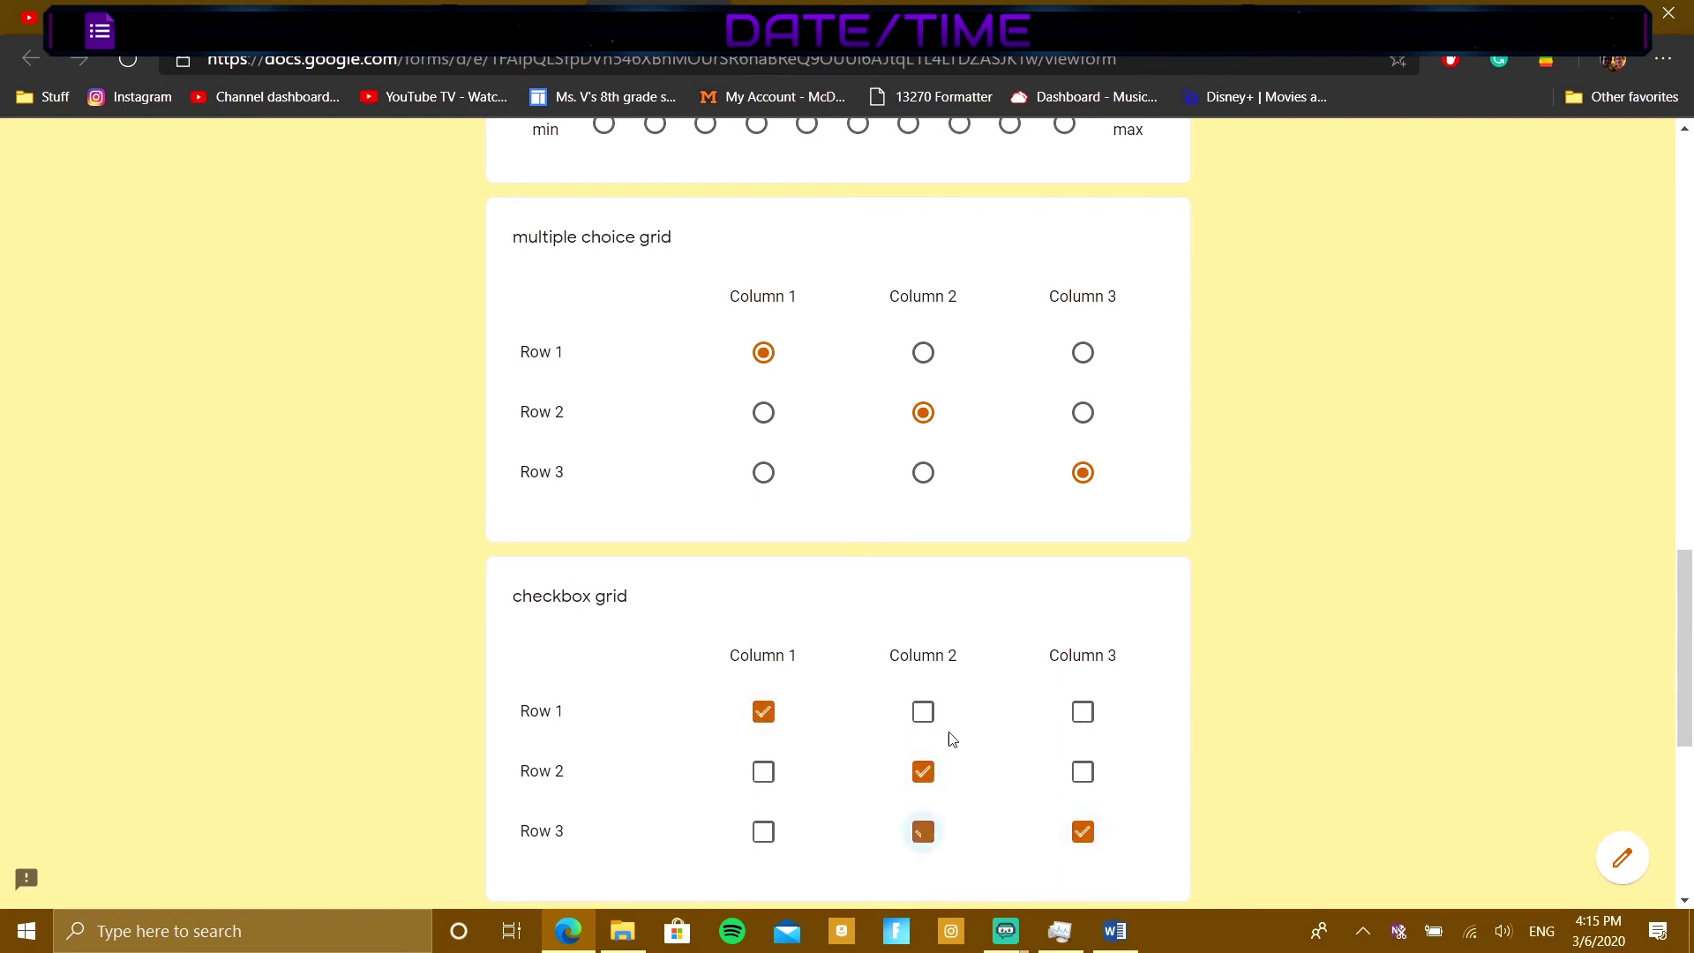
left_click(923, 474)
left_click(1080, 473)
left_click(1083, 713)
left_click(1082, 712)
left_click(927, 826)
Step: Answer the date question with 3/6/2020 and the time question with 10:09 AM
scroll(961, 700, "down", 4)
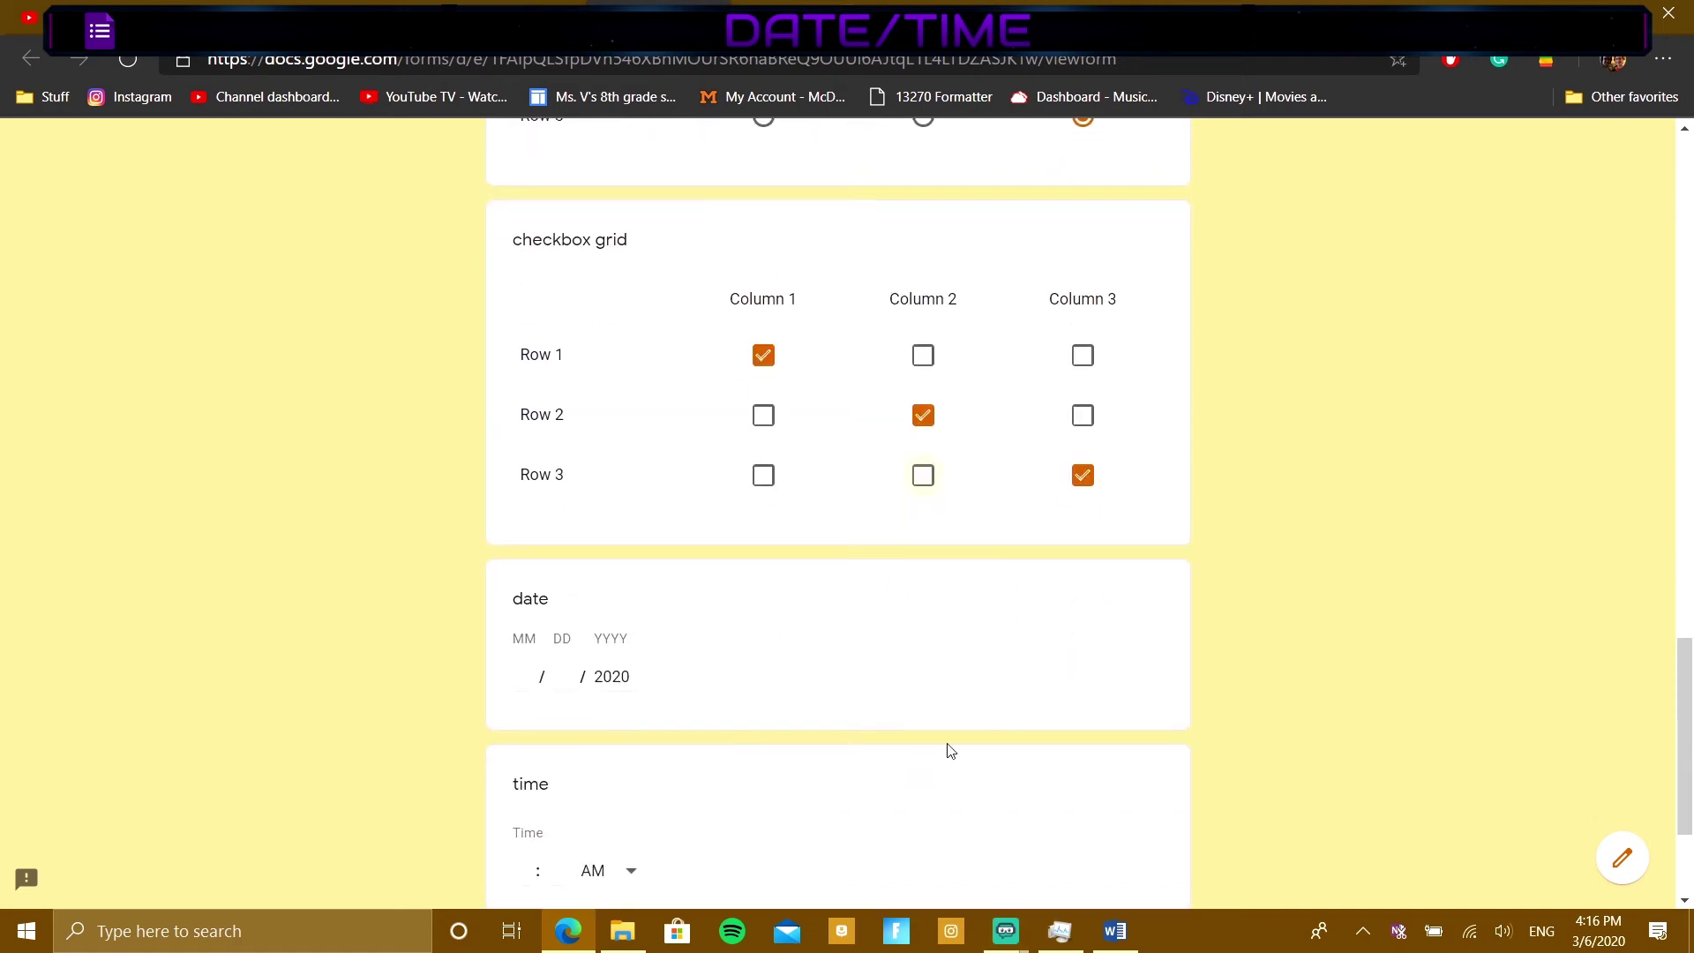
scroll(891, 485, "down", 1)
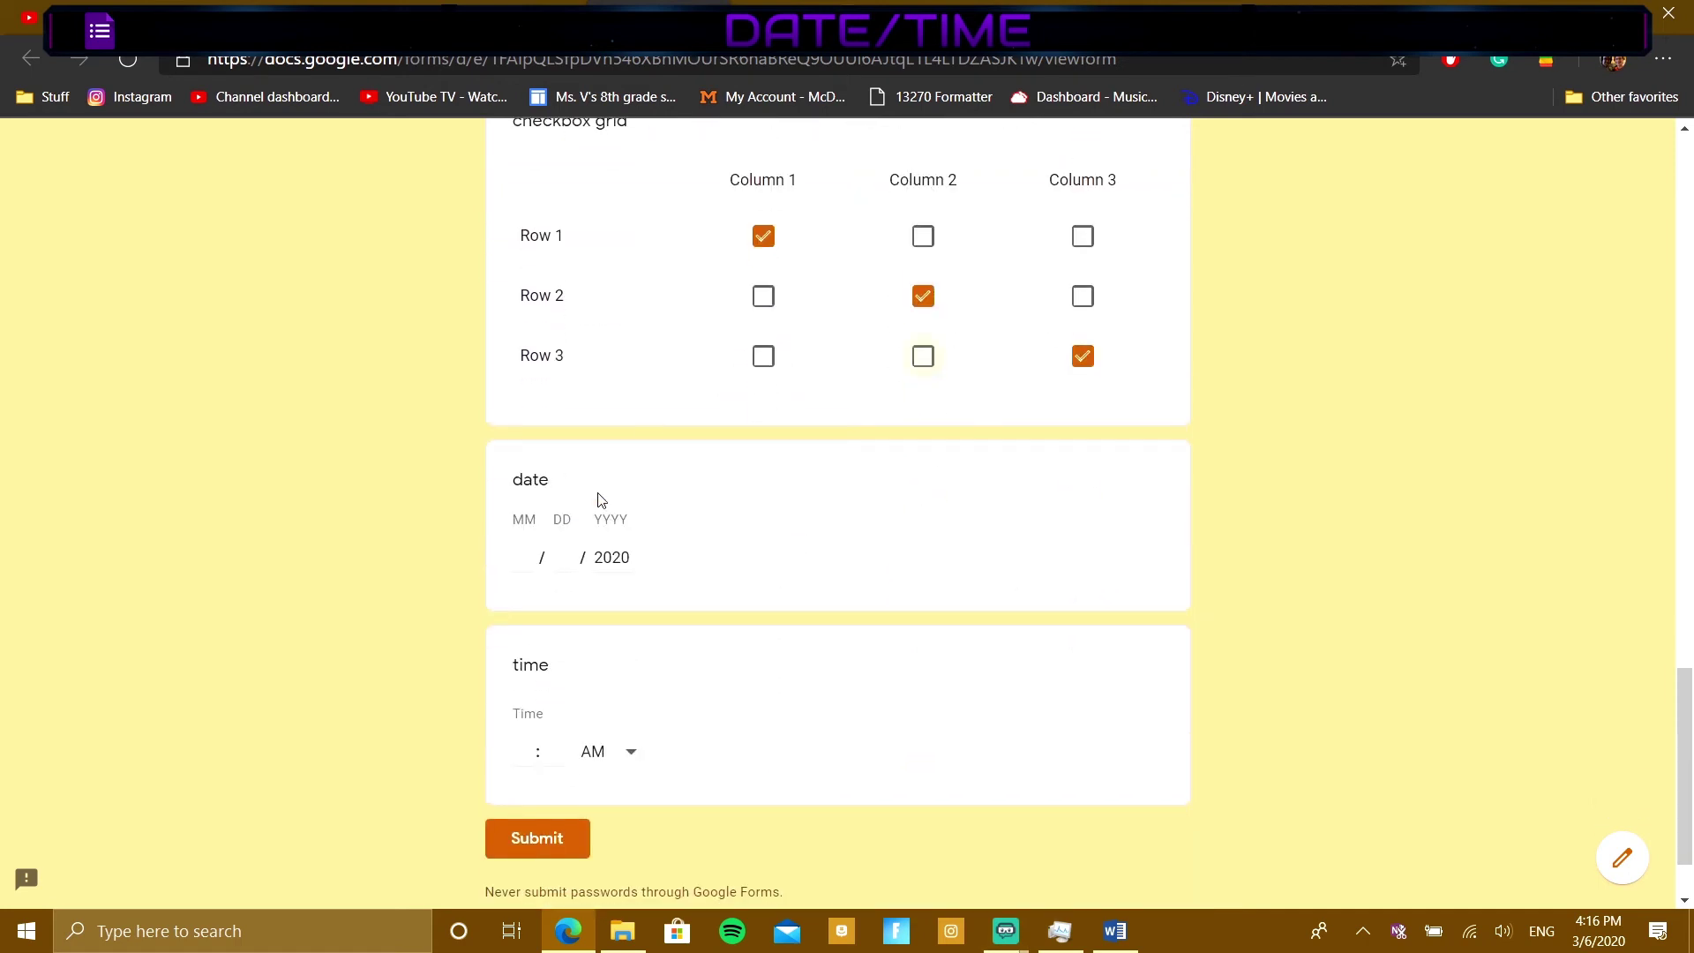
left_click(519, 560)
type("3 / ")
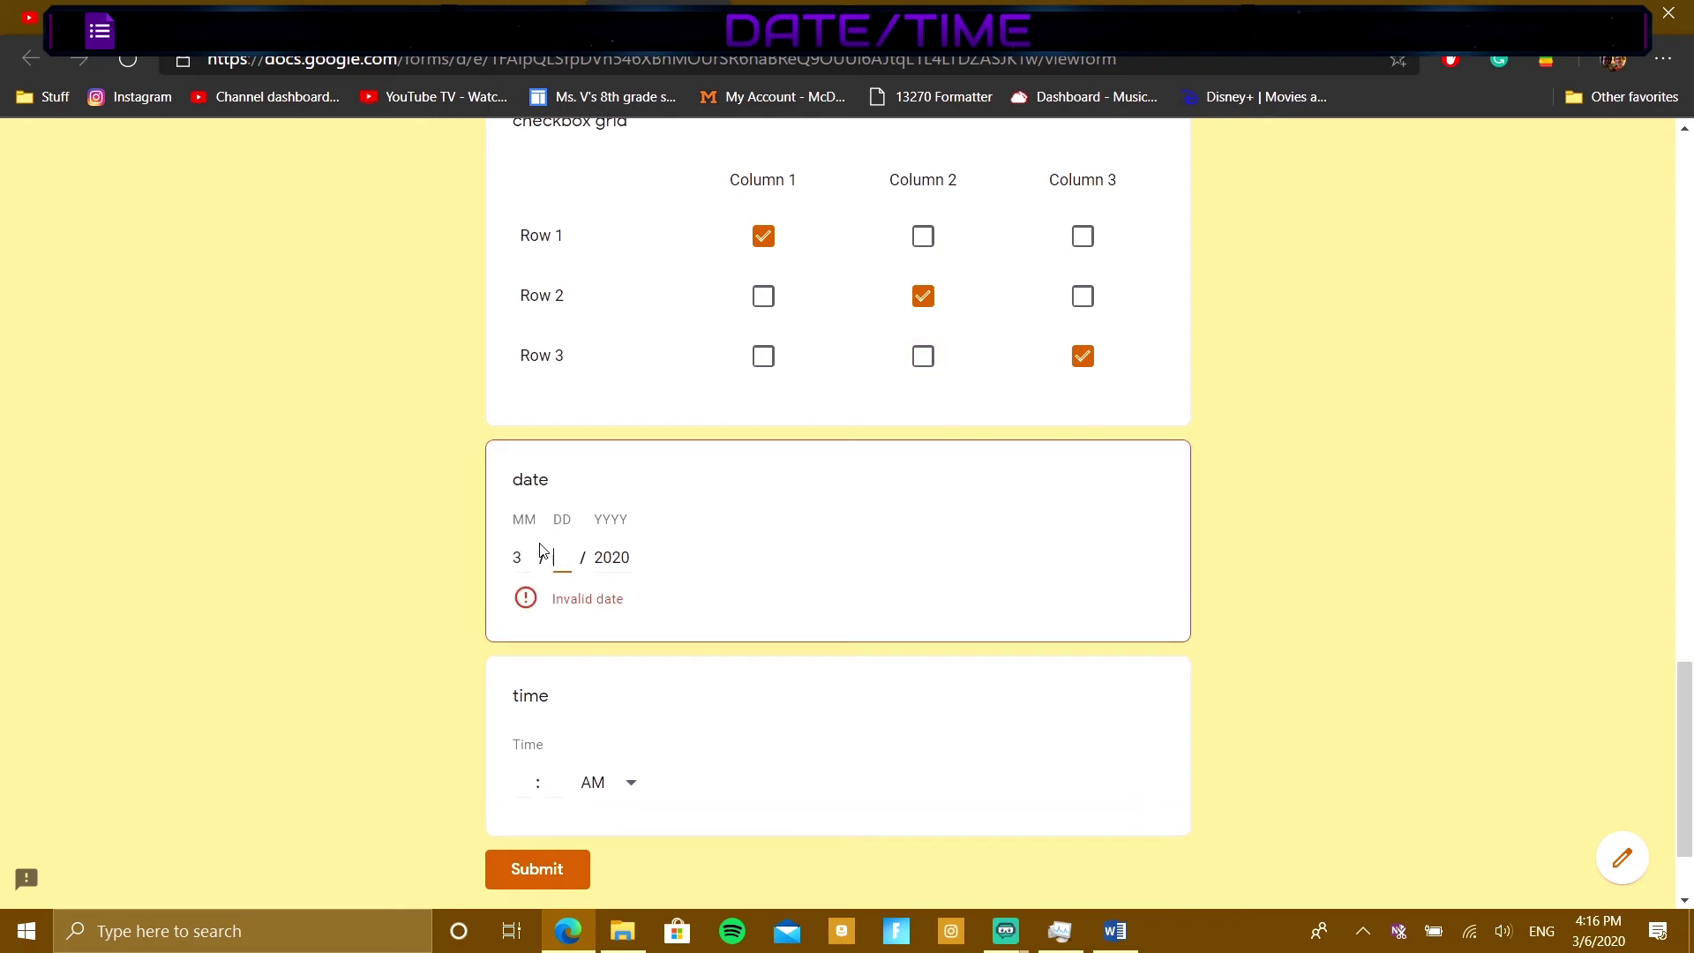
type("06")
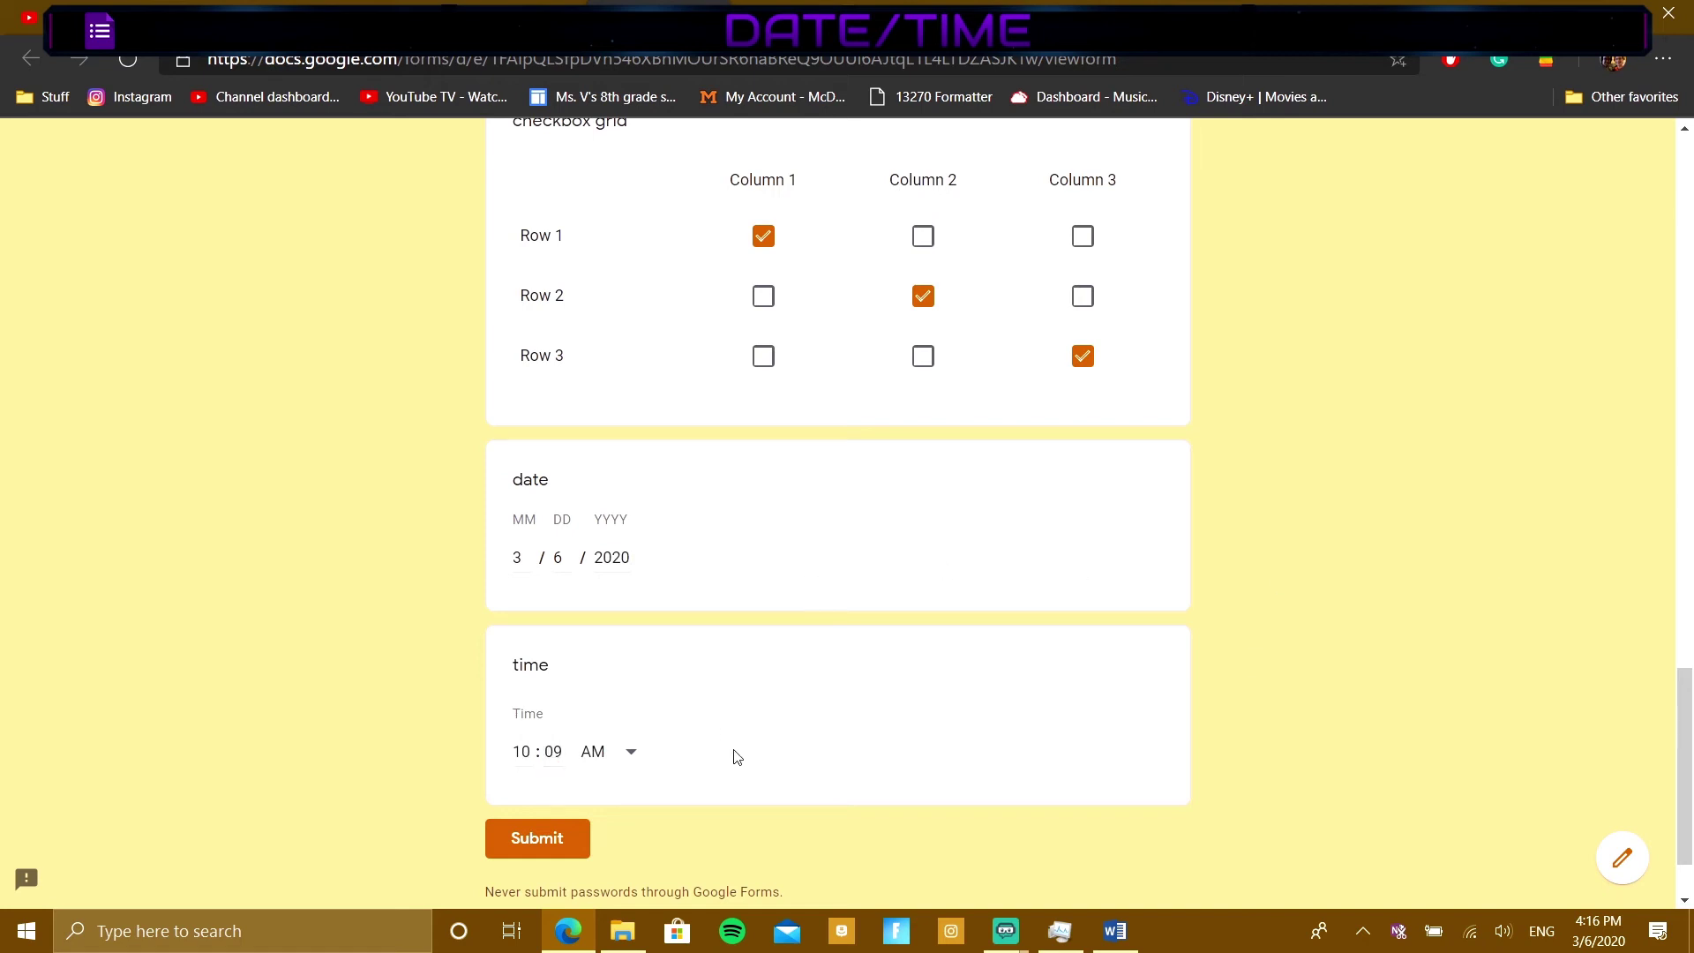
Step: Review the filled-in answers and submit the form response
scroll(736, 757, "down", 2)
scroll(589, 695, "up", 20)
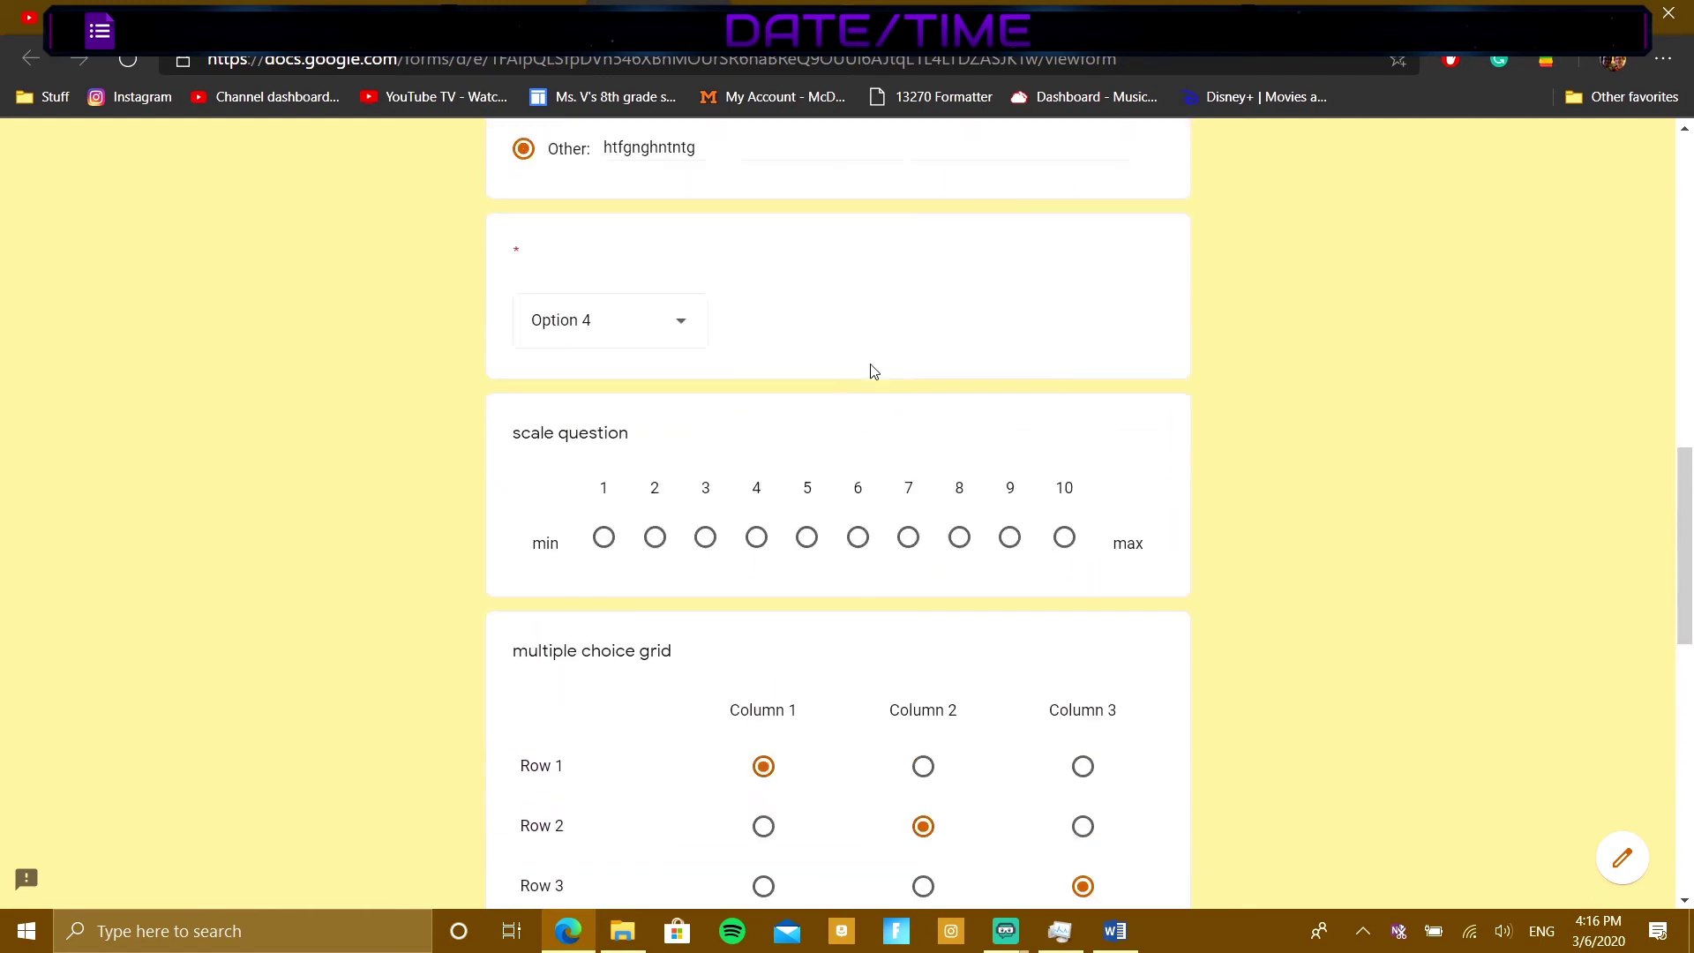
scroll(691, 523, "down", 20)
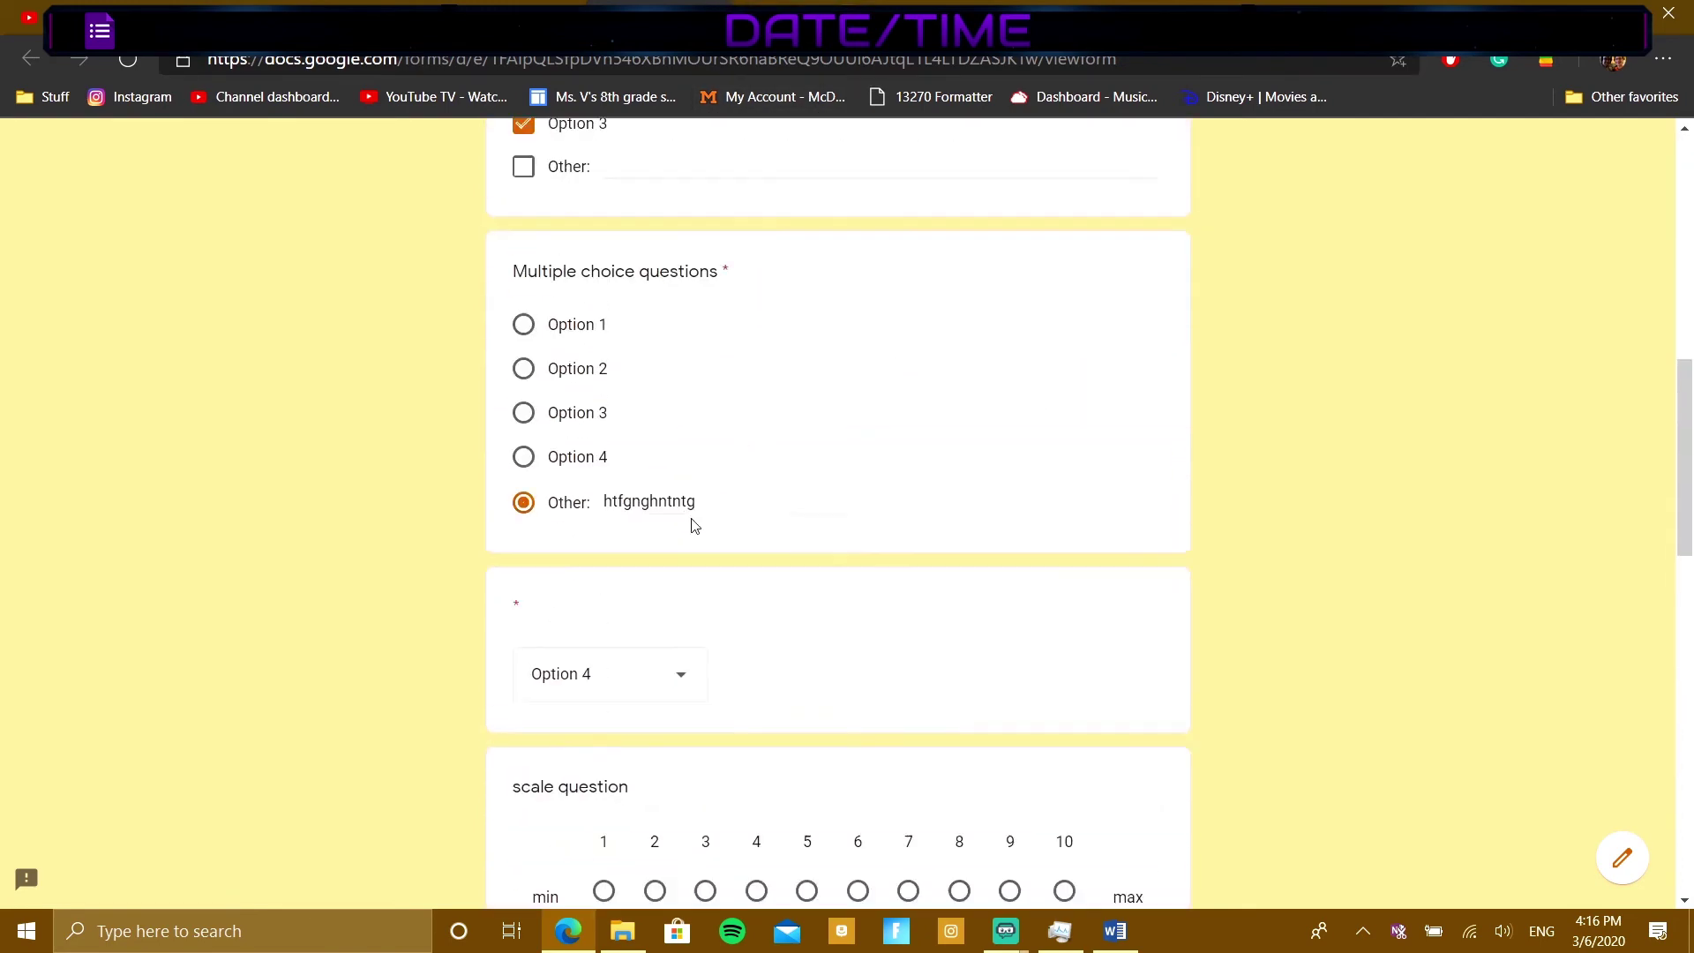
left_click(575, 729)
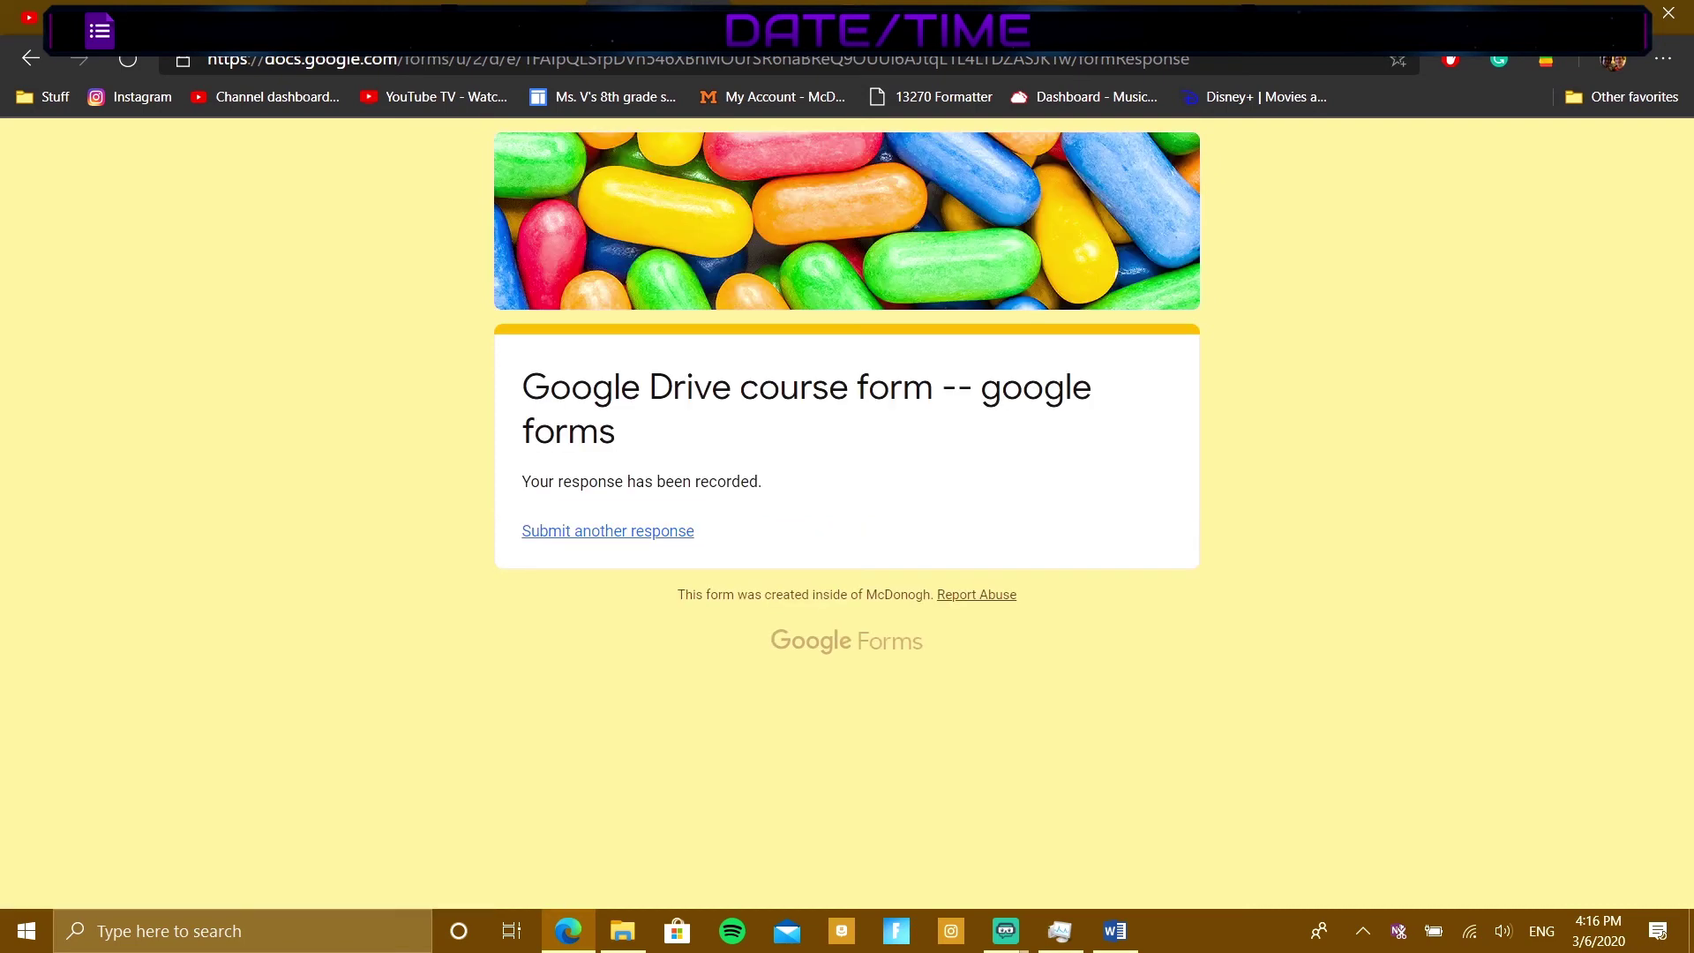
Step: Return to the form editor and open the summary of submitted responses
key("alt+Left")
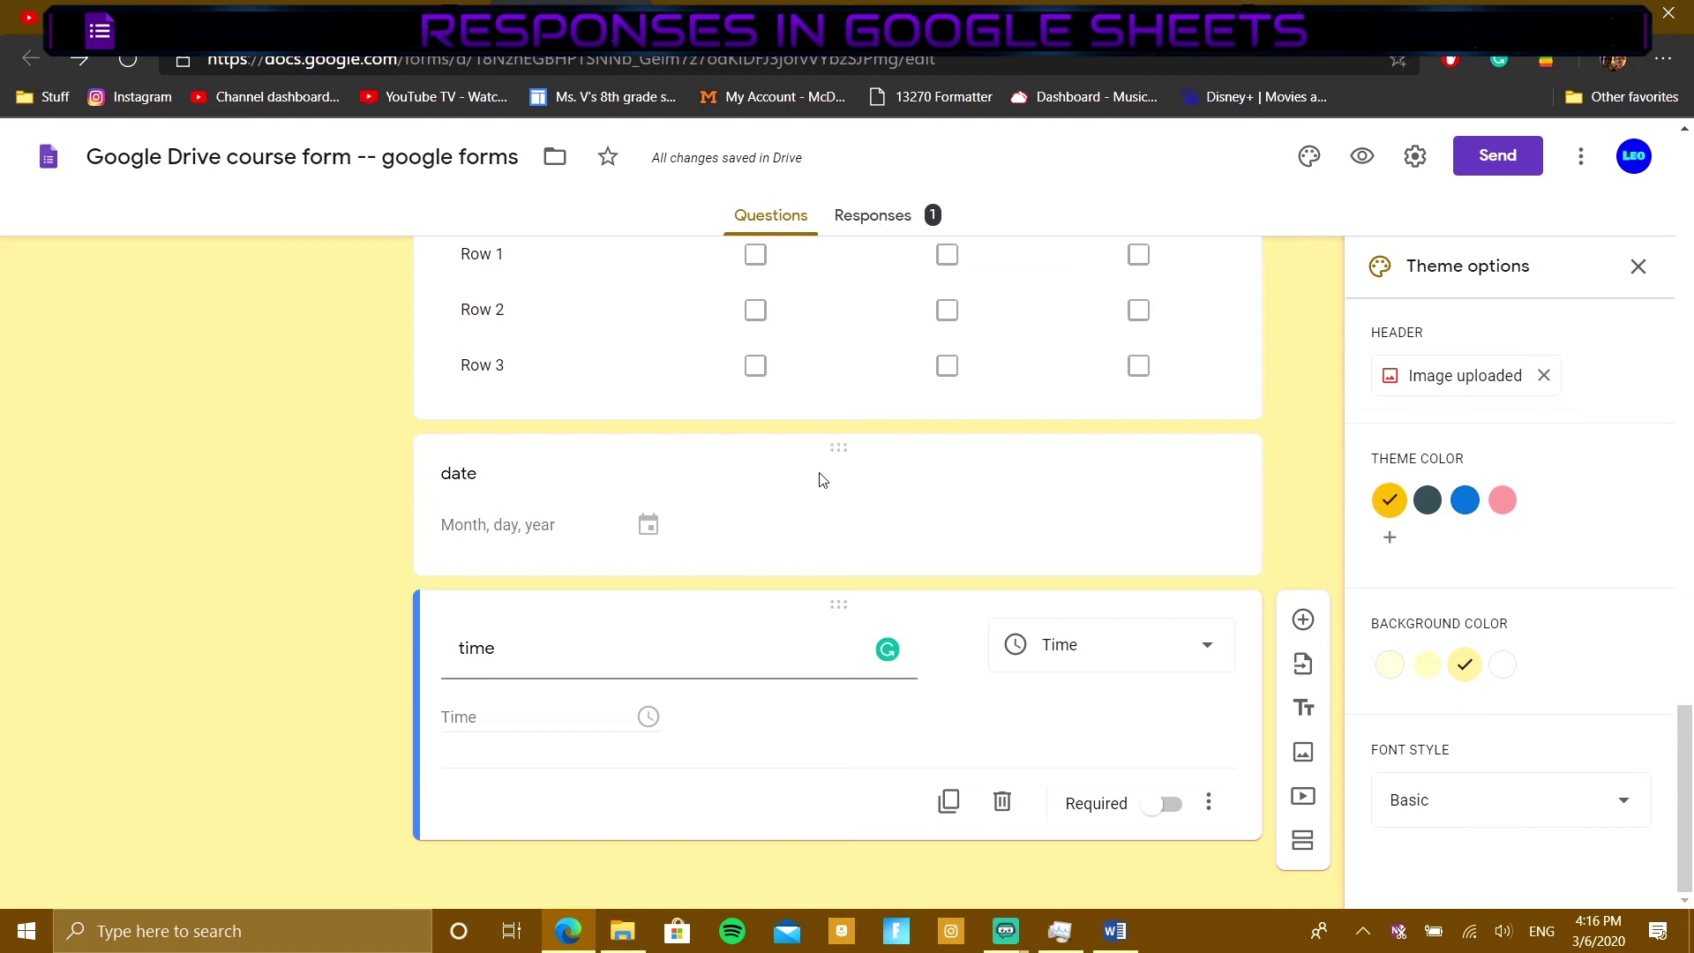
left_click(911, 212)
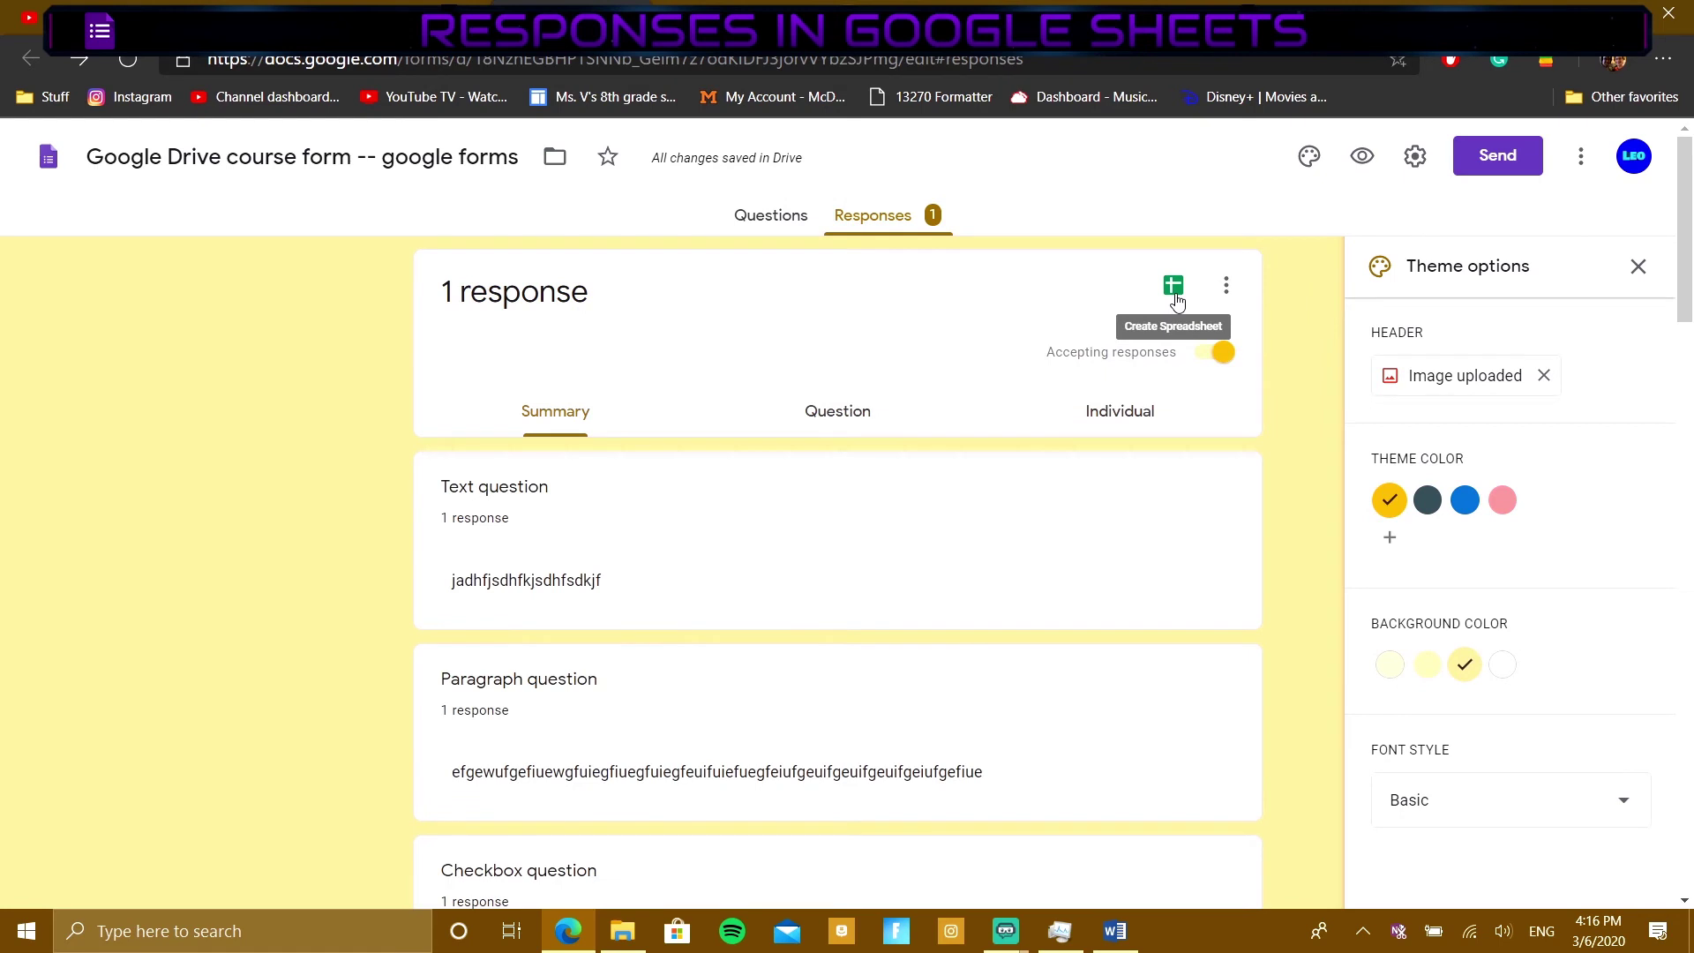
Step: Create a new spreadsheet for the form responses and review its columns through to the date and time answers
left_click(1174, 285)
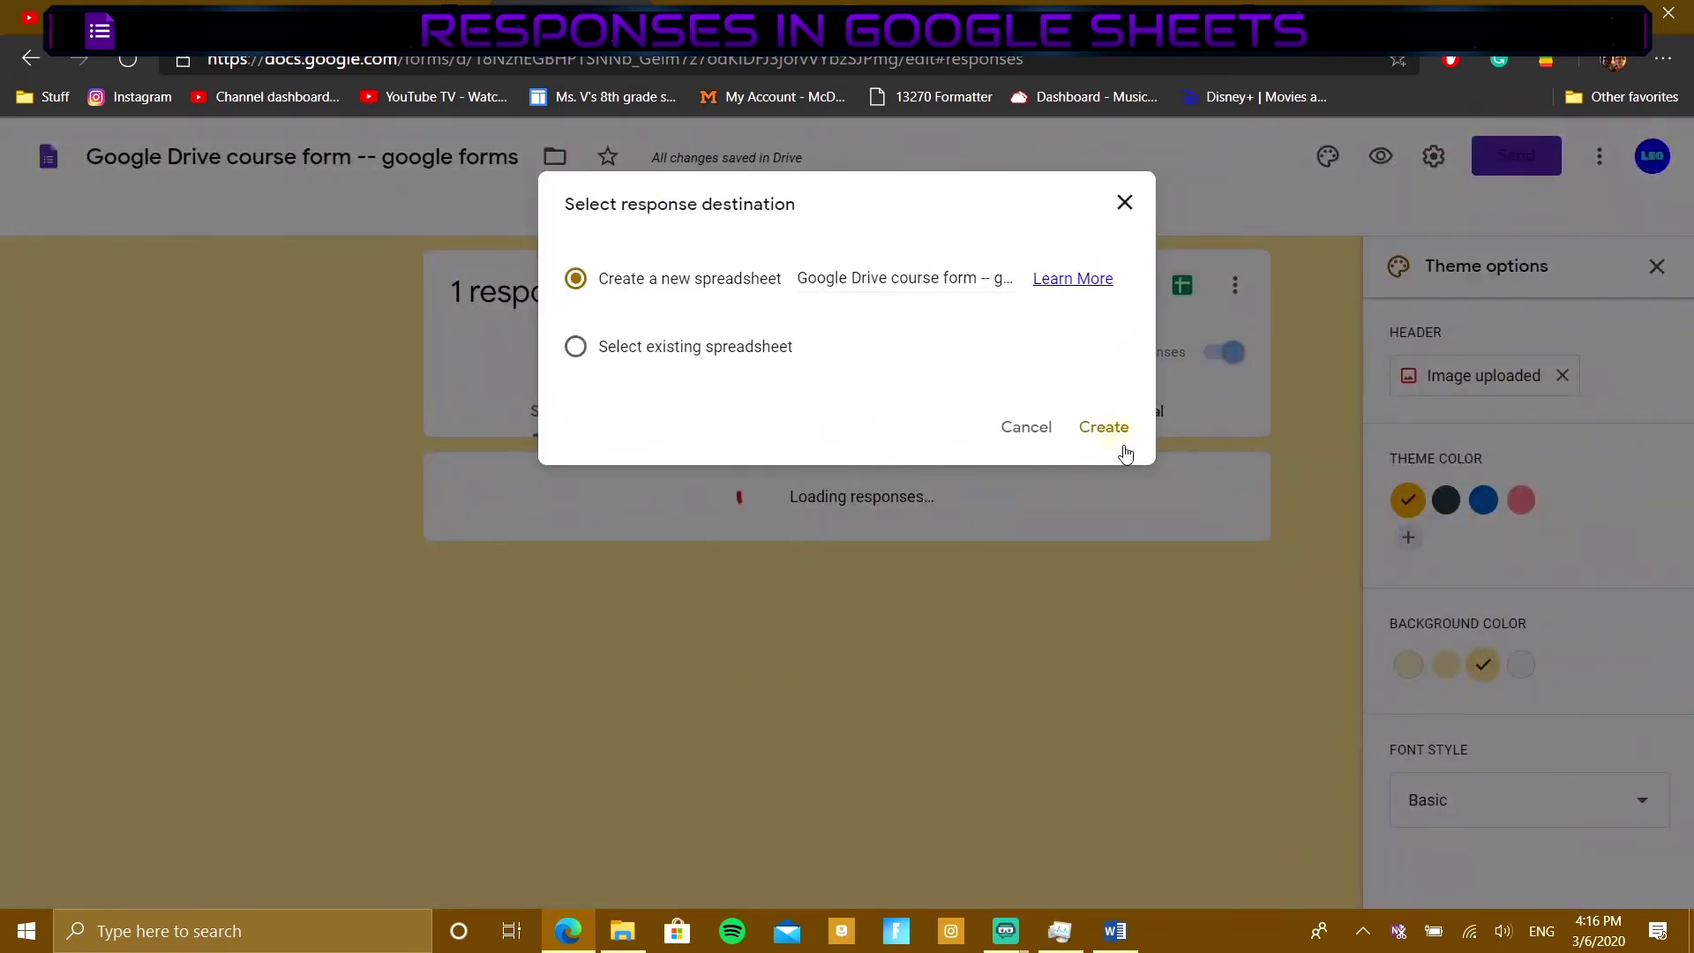
left_click(1123, 448)
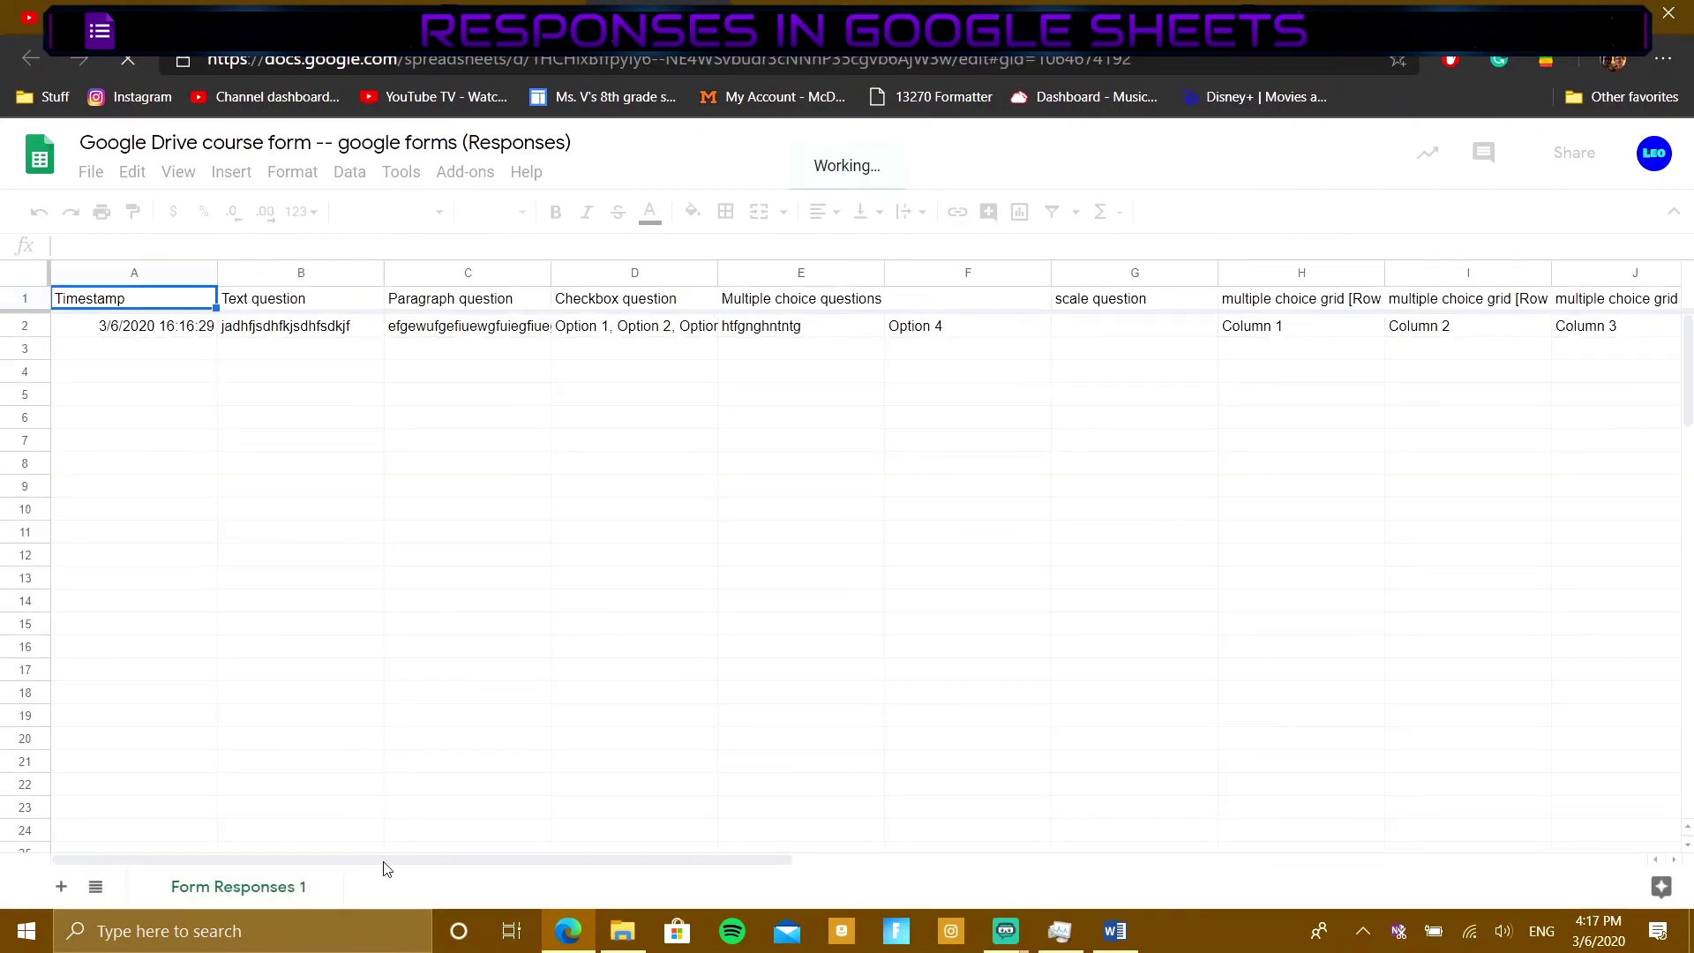
left_click_drag(385, 861, 445, 855)
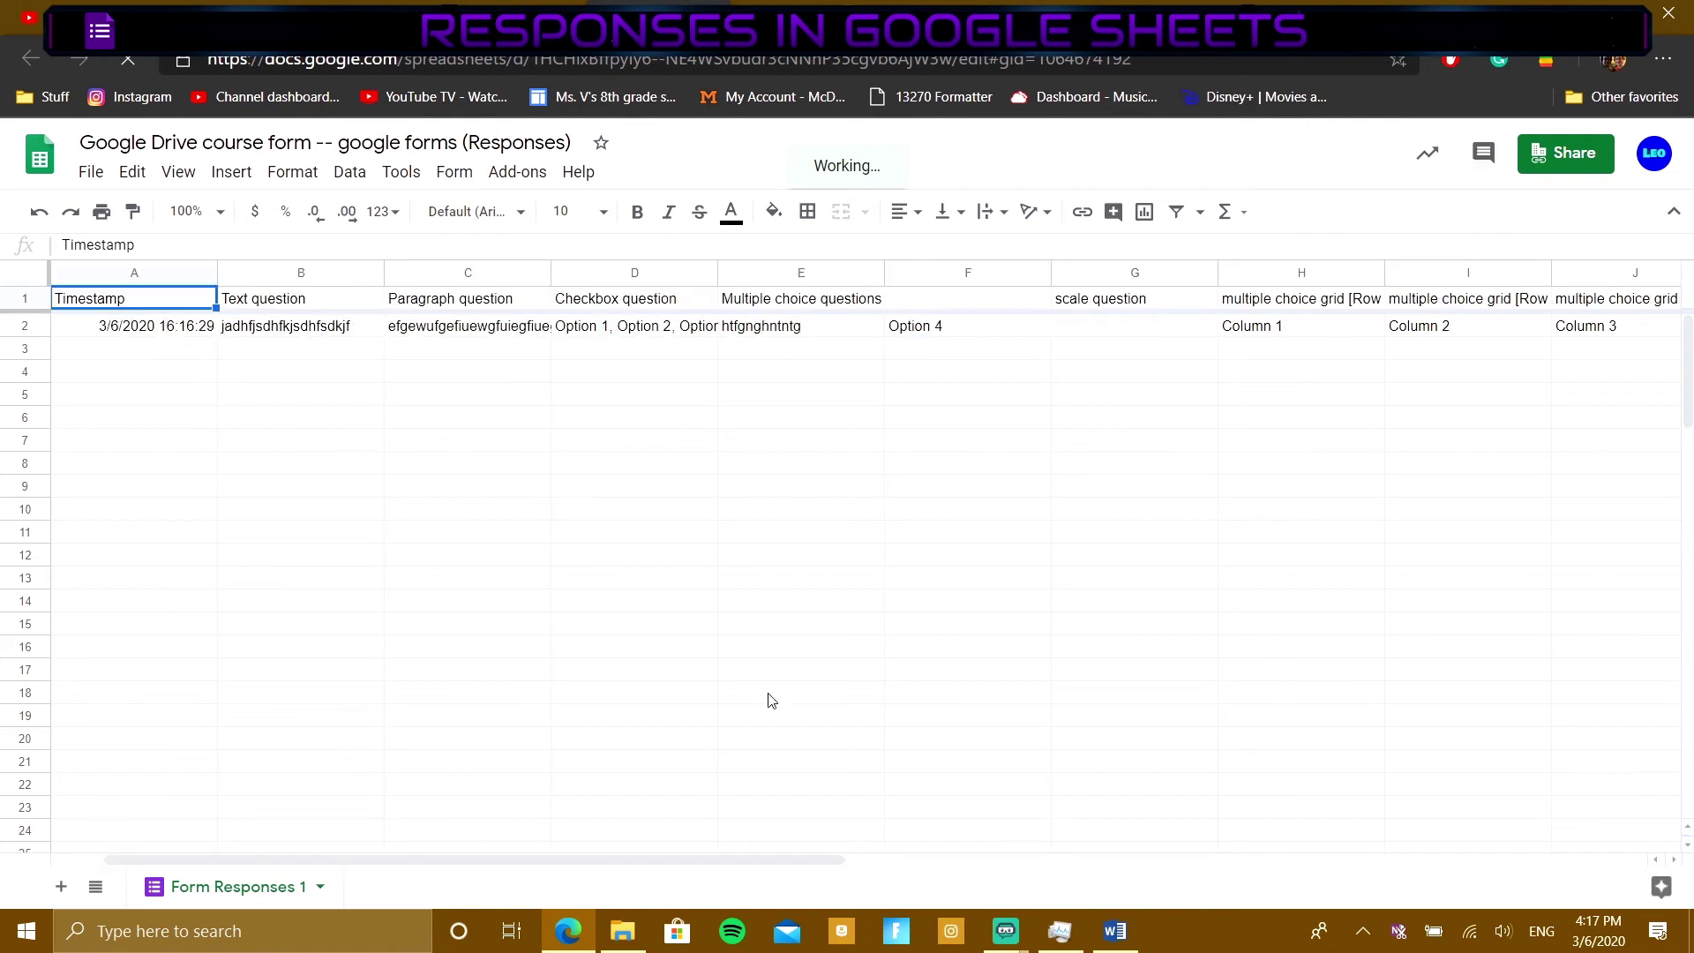
left_click_drag(699, 865, 1315, 862)
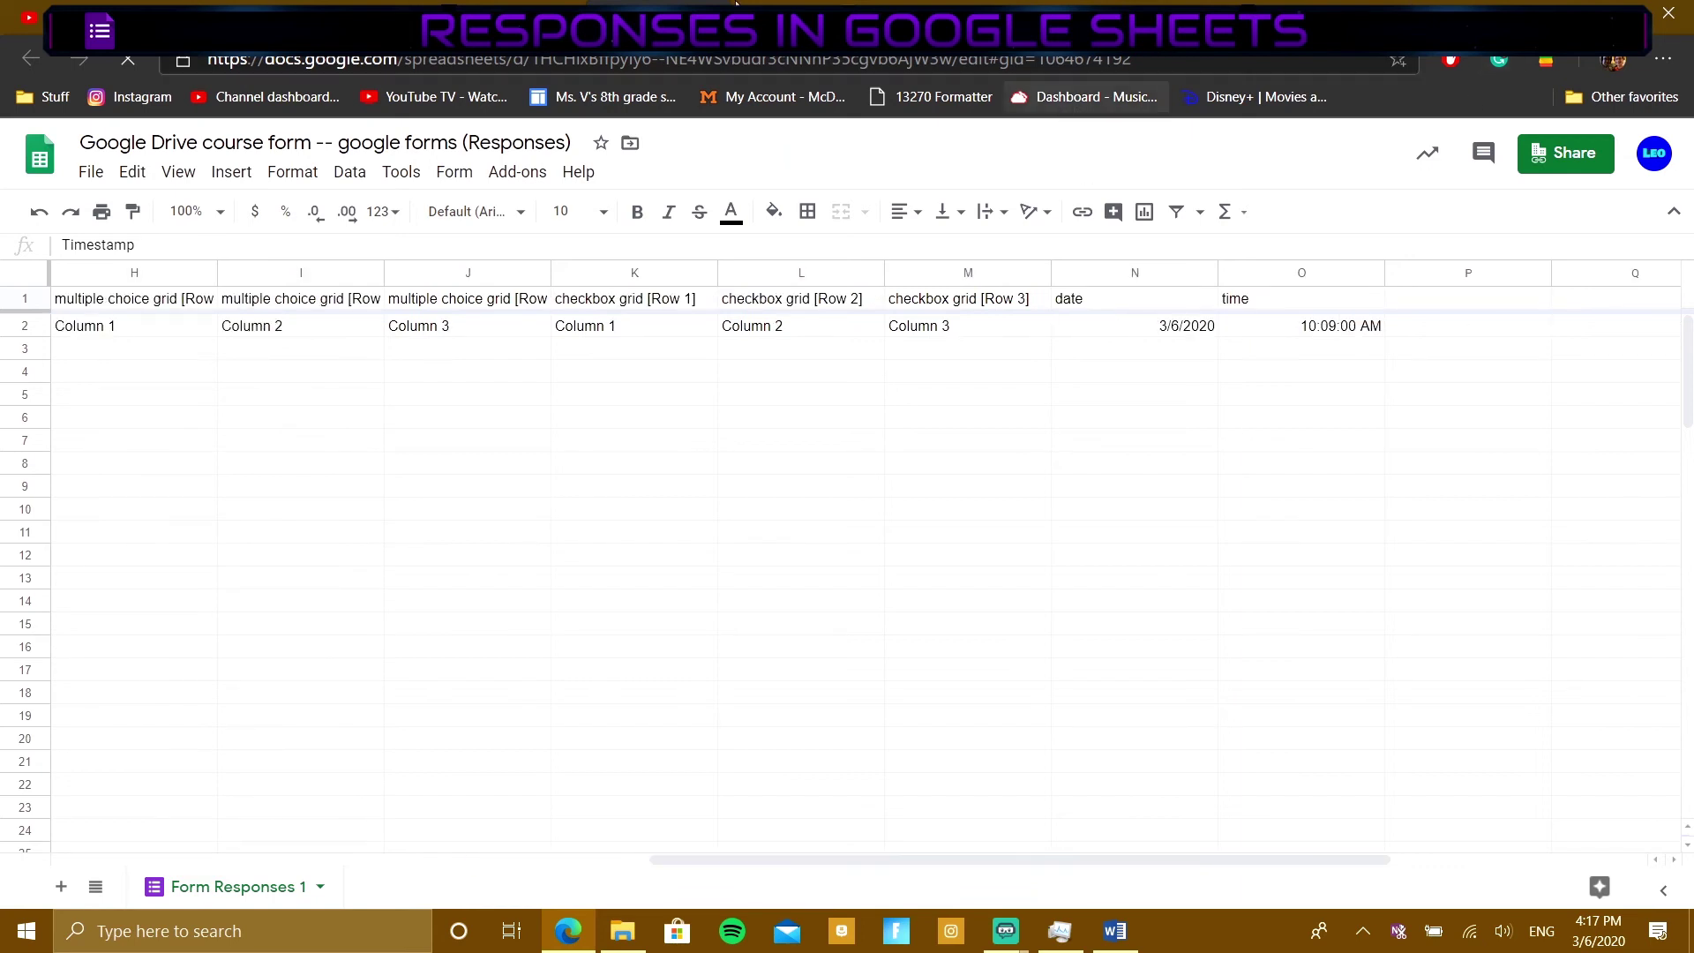
Step: Return to the form's response summary and examine the answers and charts for every question down to date and time
left_click(523, 18)
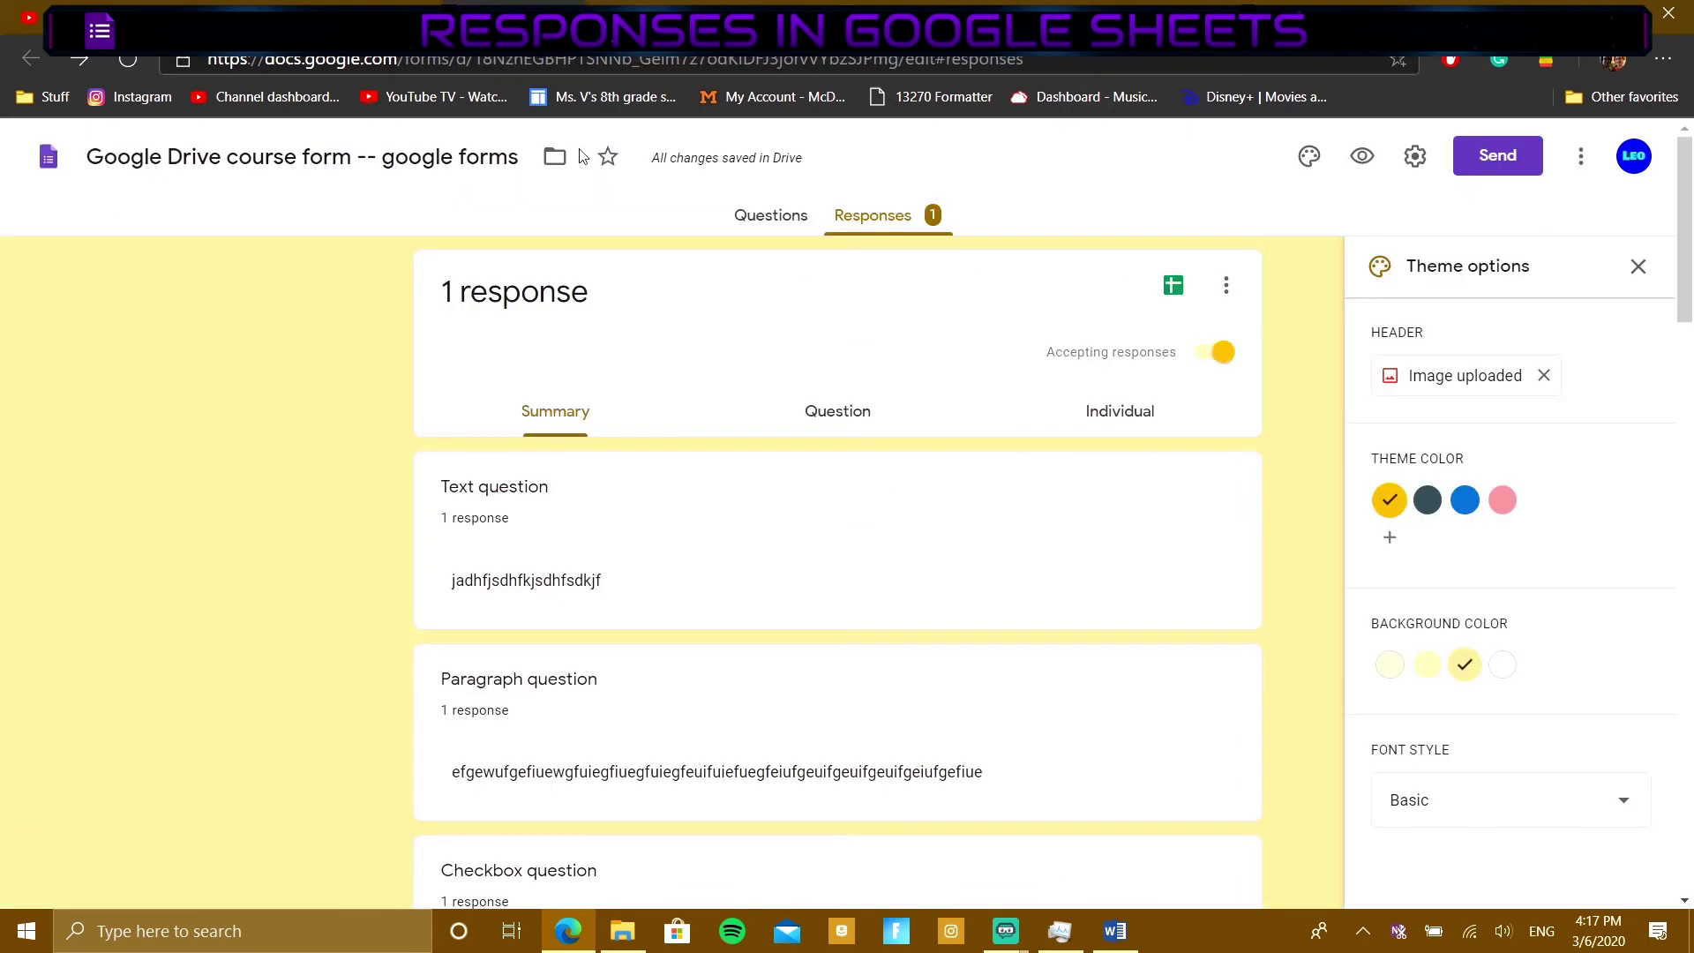
scroll(794, 397, "down", 3)
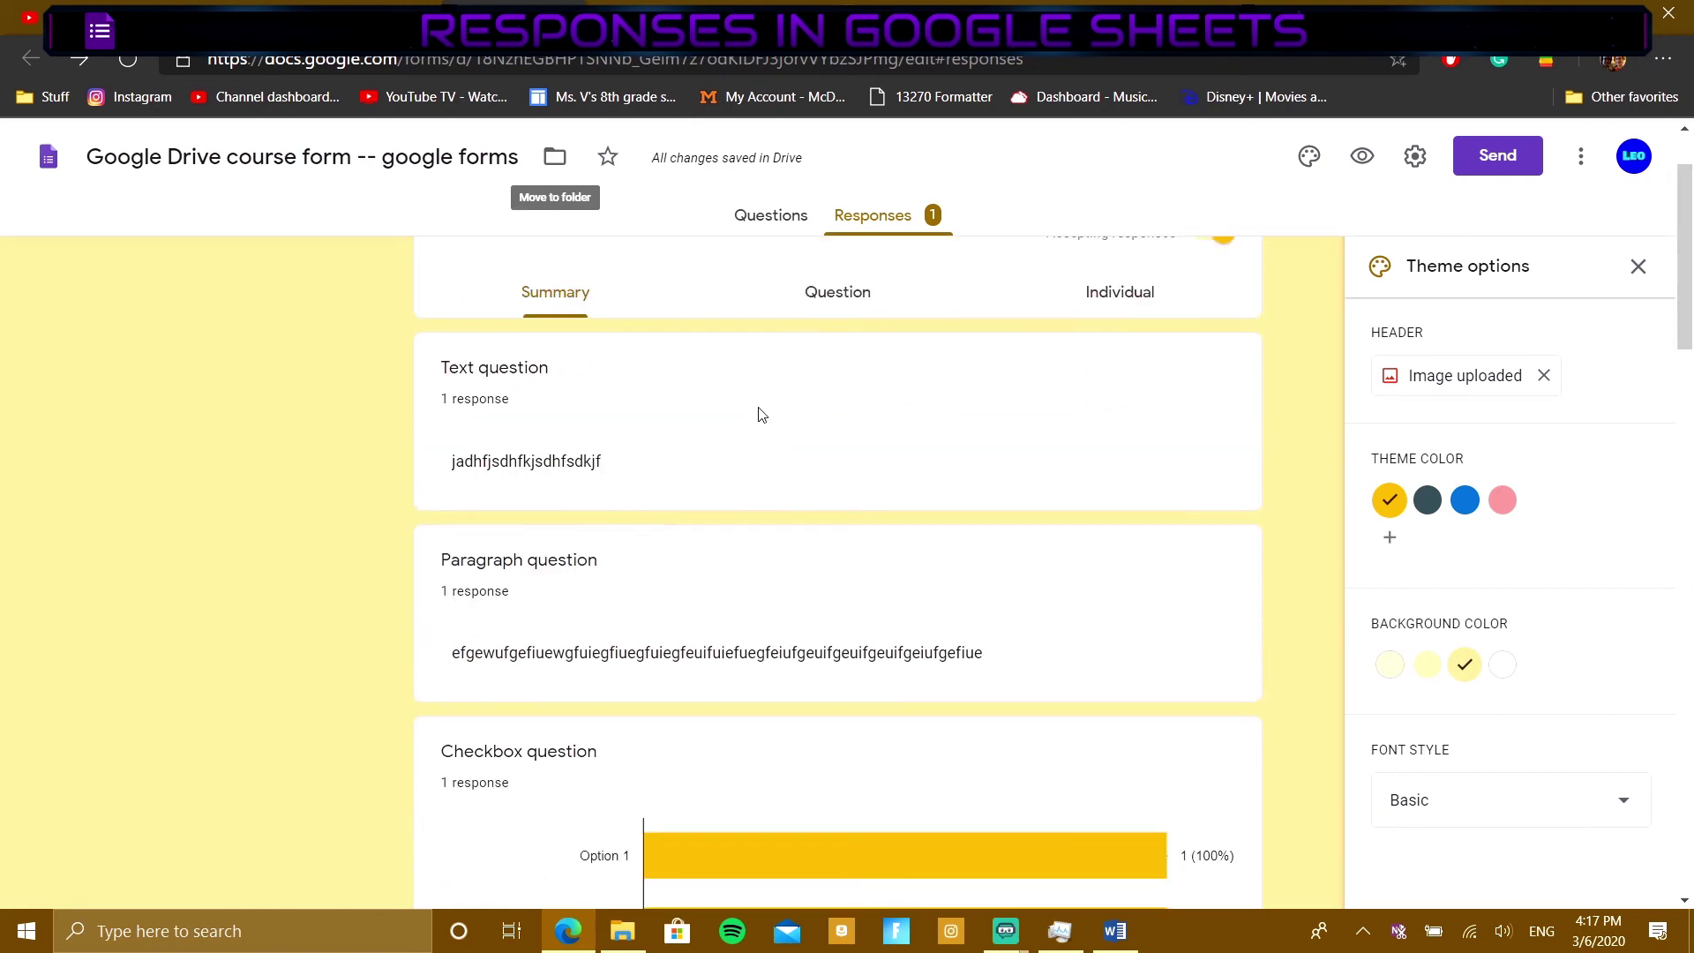
scroll(753, 425, "down", 10)
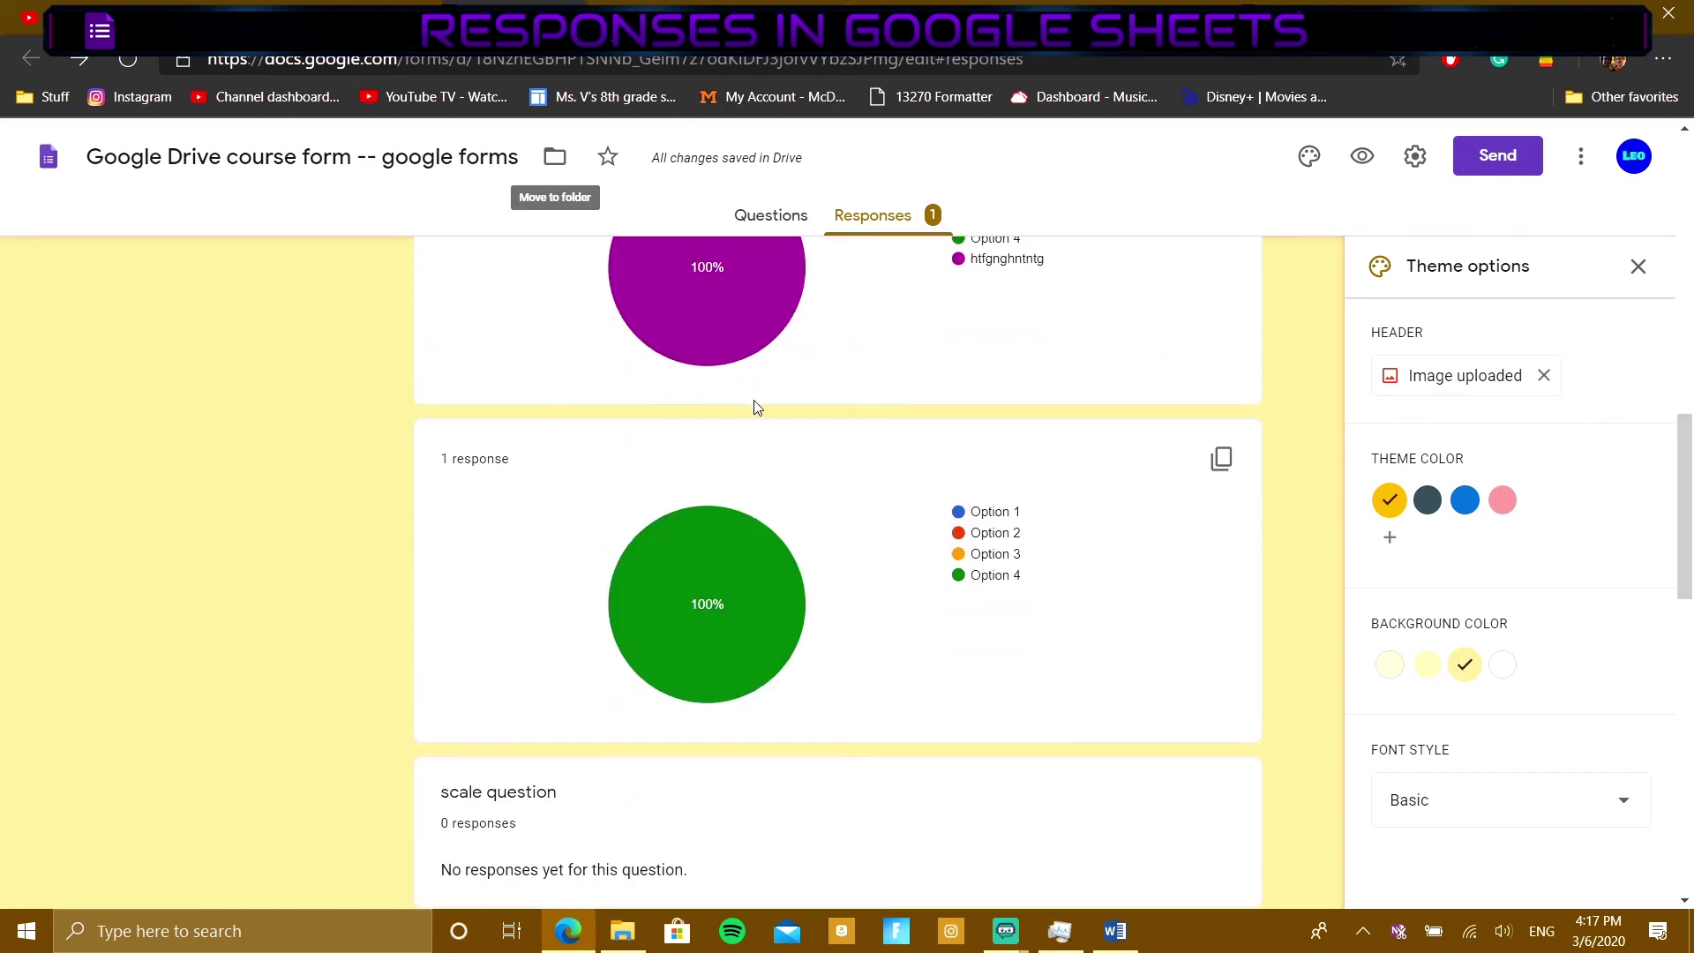
scroll(745, 388, "up", 2)
scroll(907, 388, "down", 2)
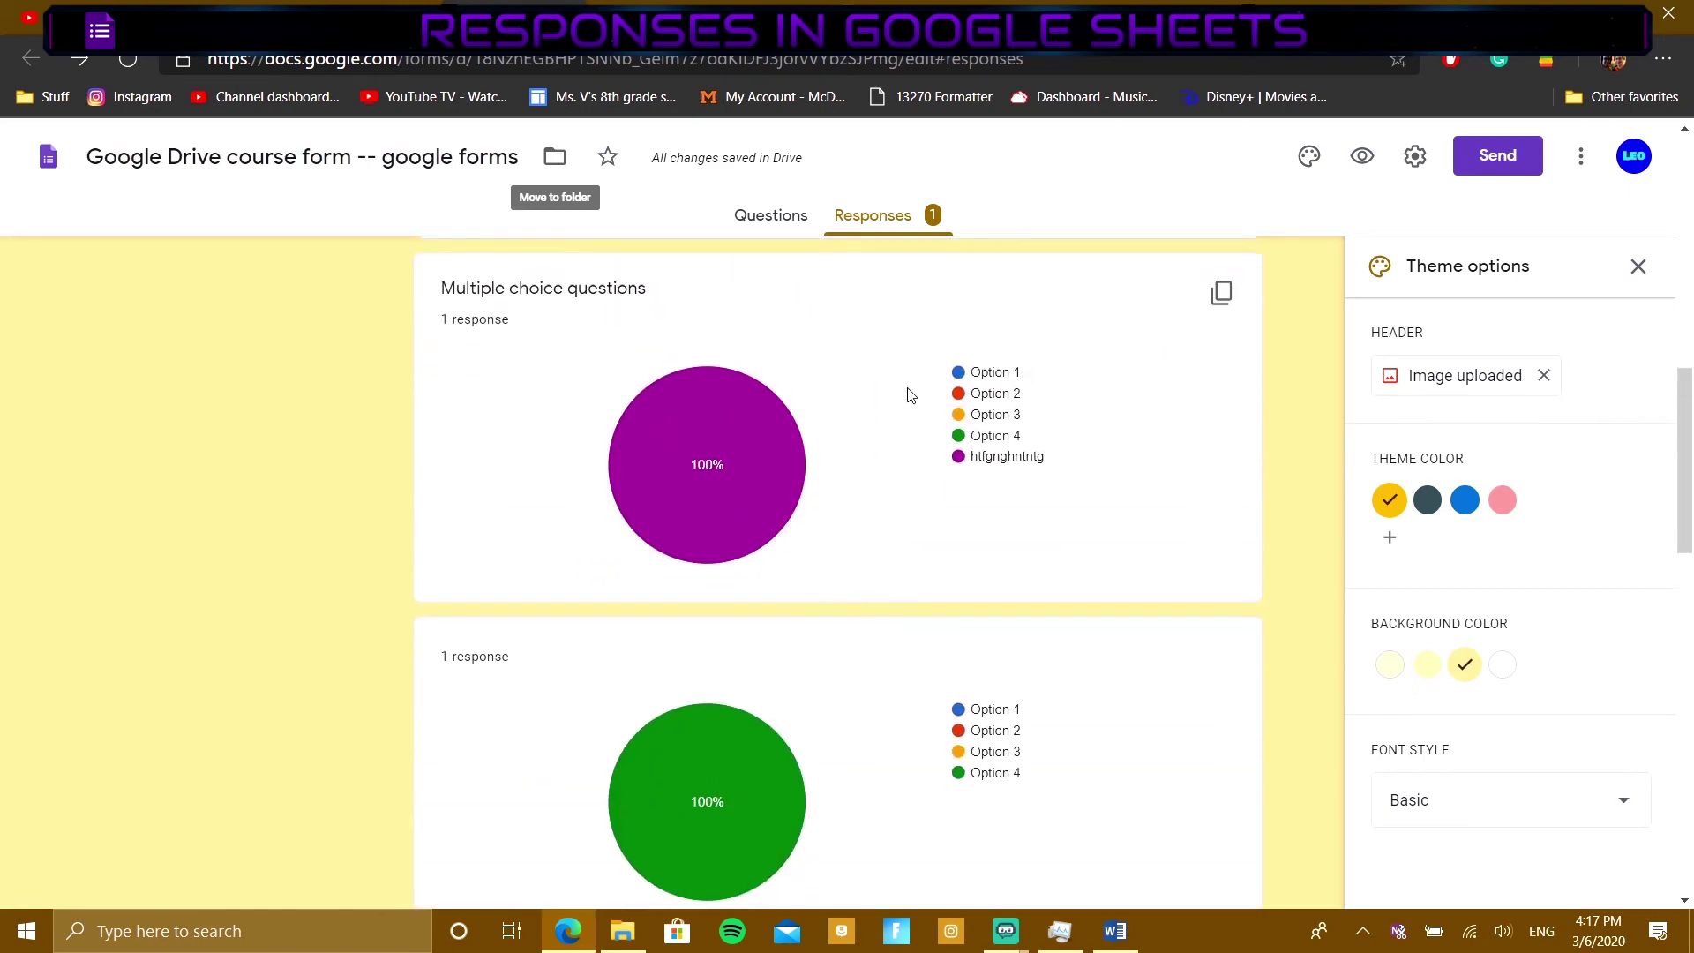
scroll(909, 372, "down", 3)
scroll(935, 388, "down", 4)
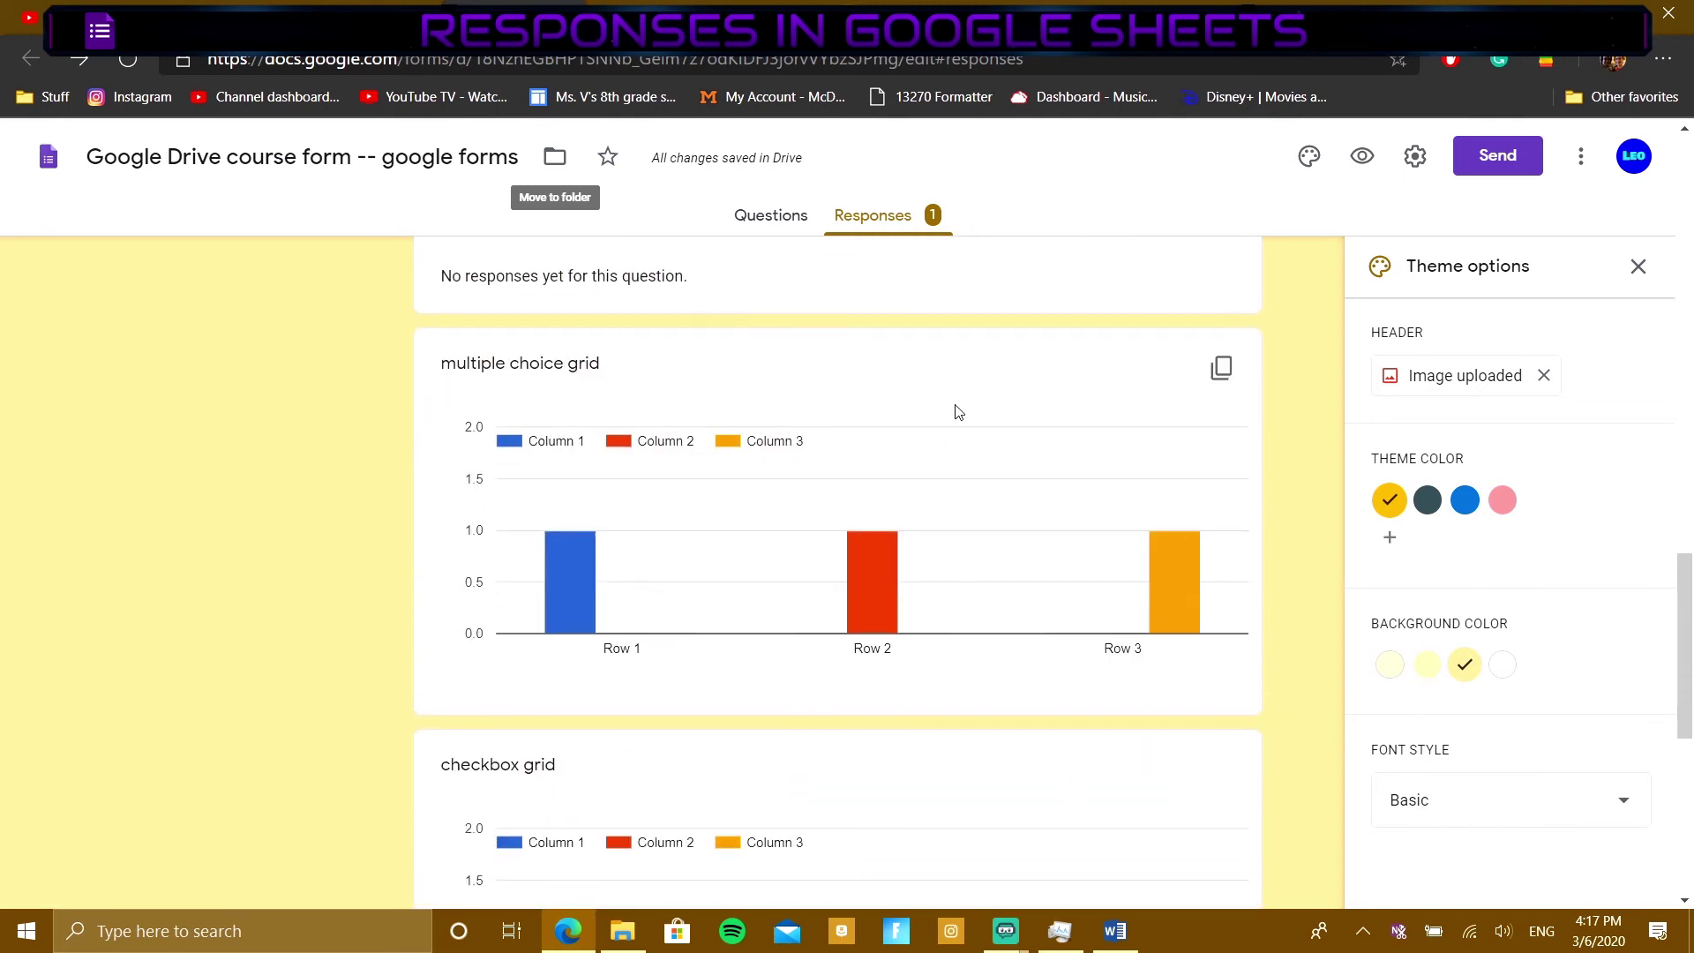
scroll(926, 441, "up", 3)
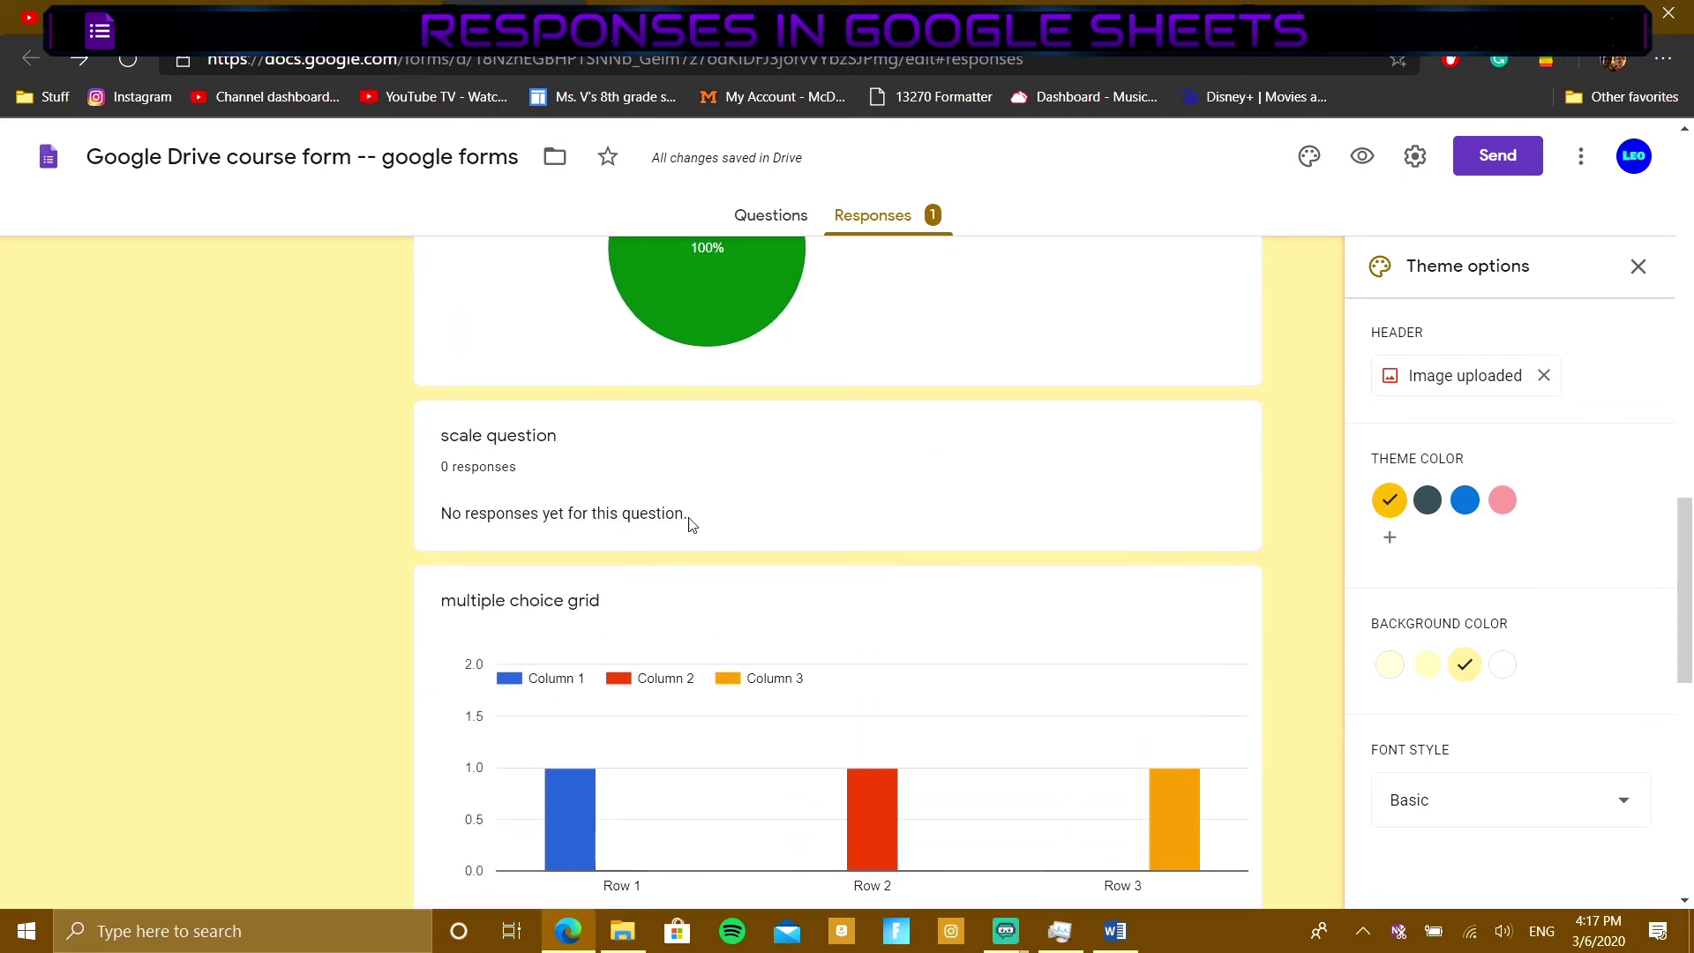
scroll(692, 523, "down", 8)
scroll(739, 523, "down", 3)
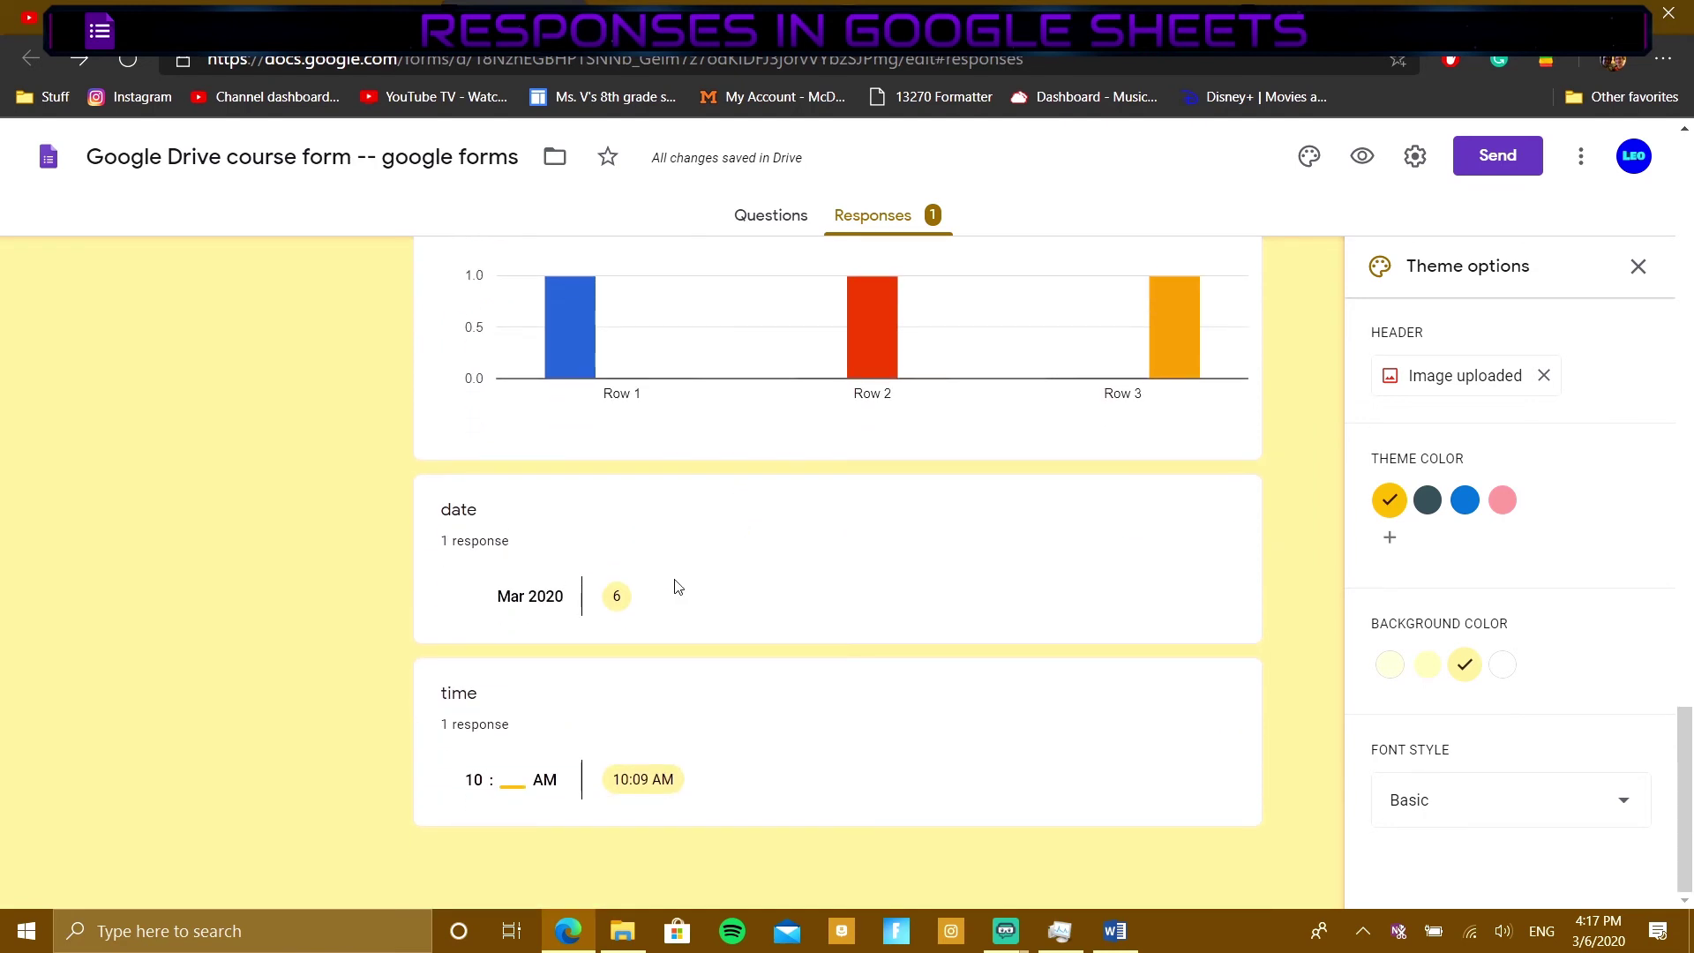
scroll(889, 585, "up", 20)
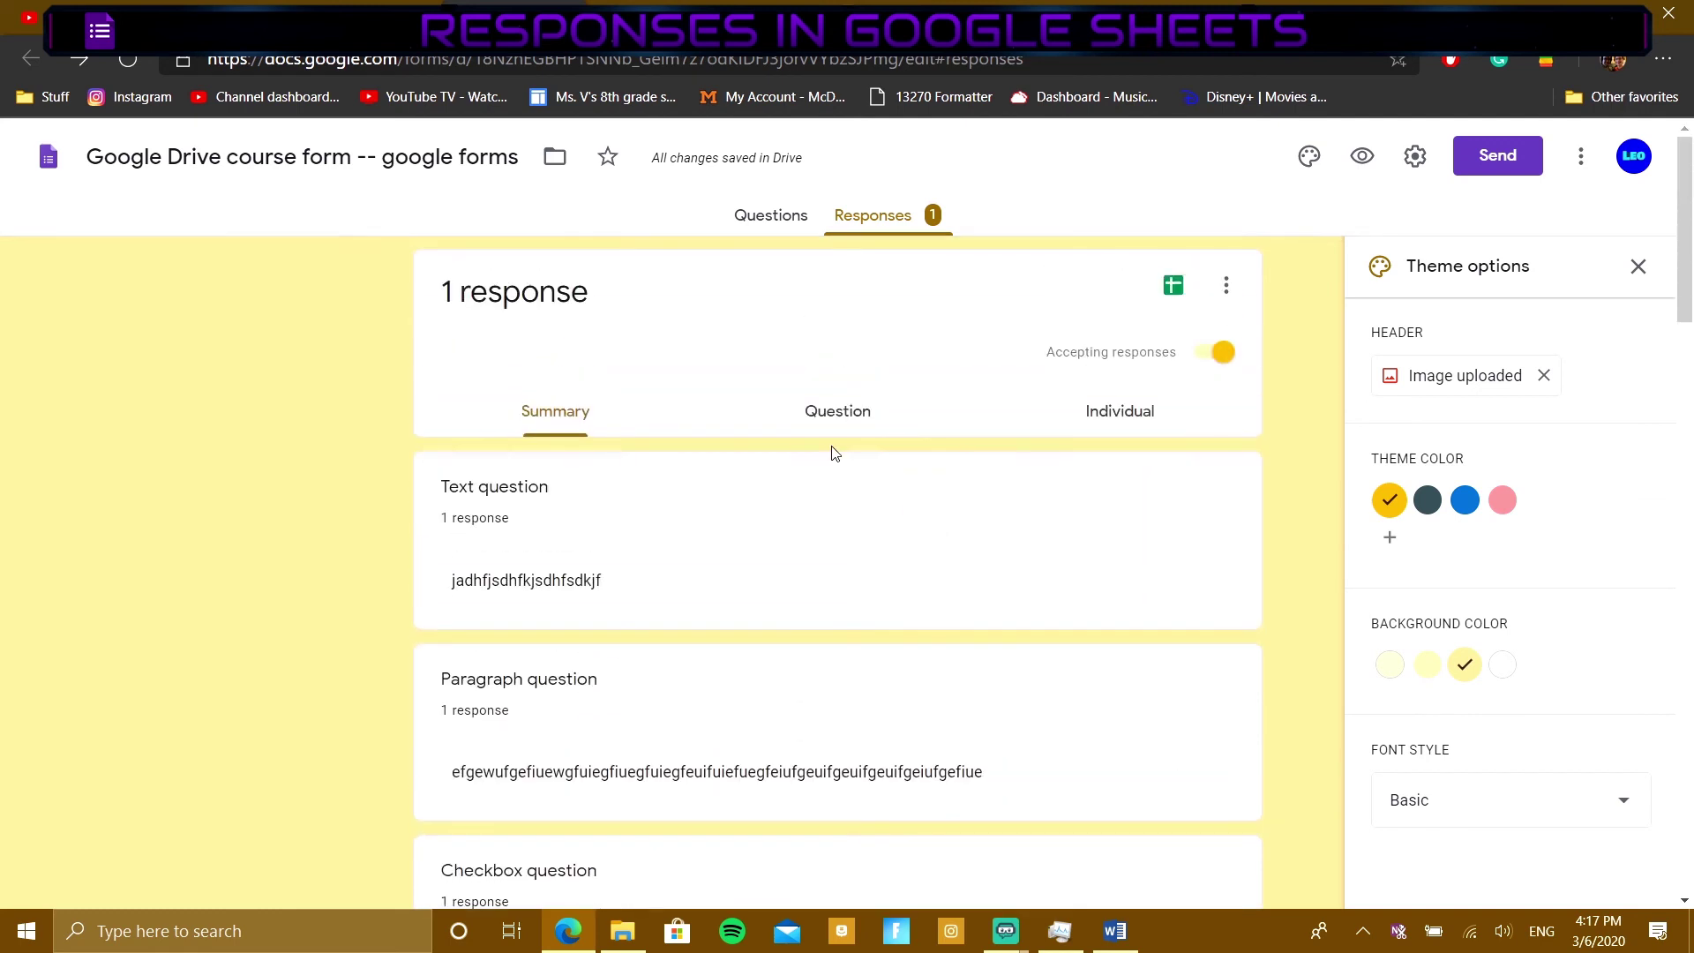
Step: View the responses question by question and display the answers to the checkbox question
left_click(833, 439)
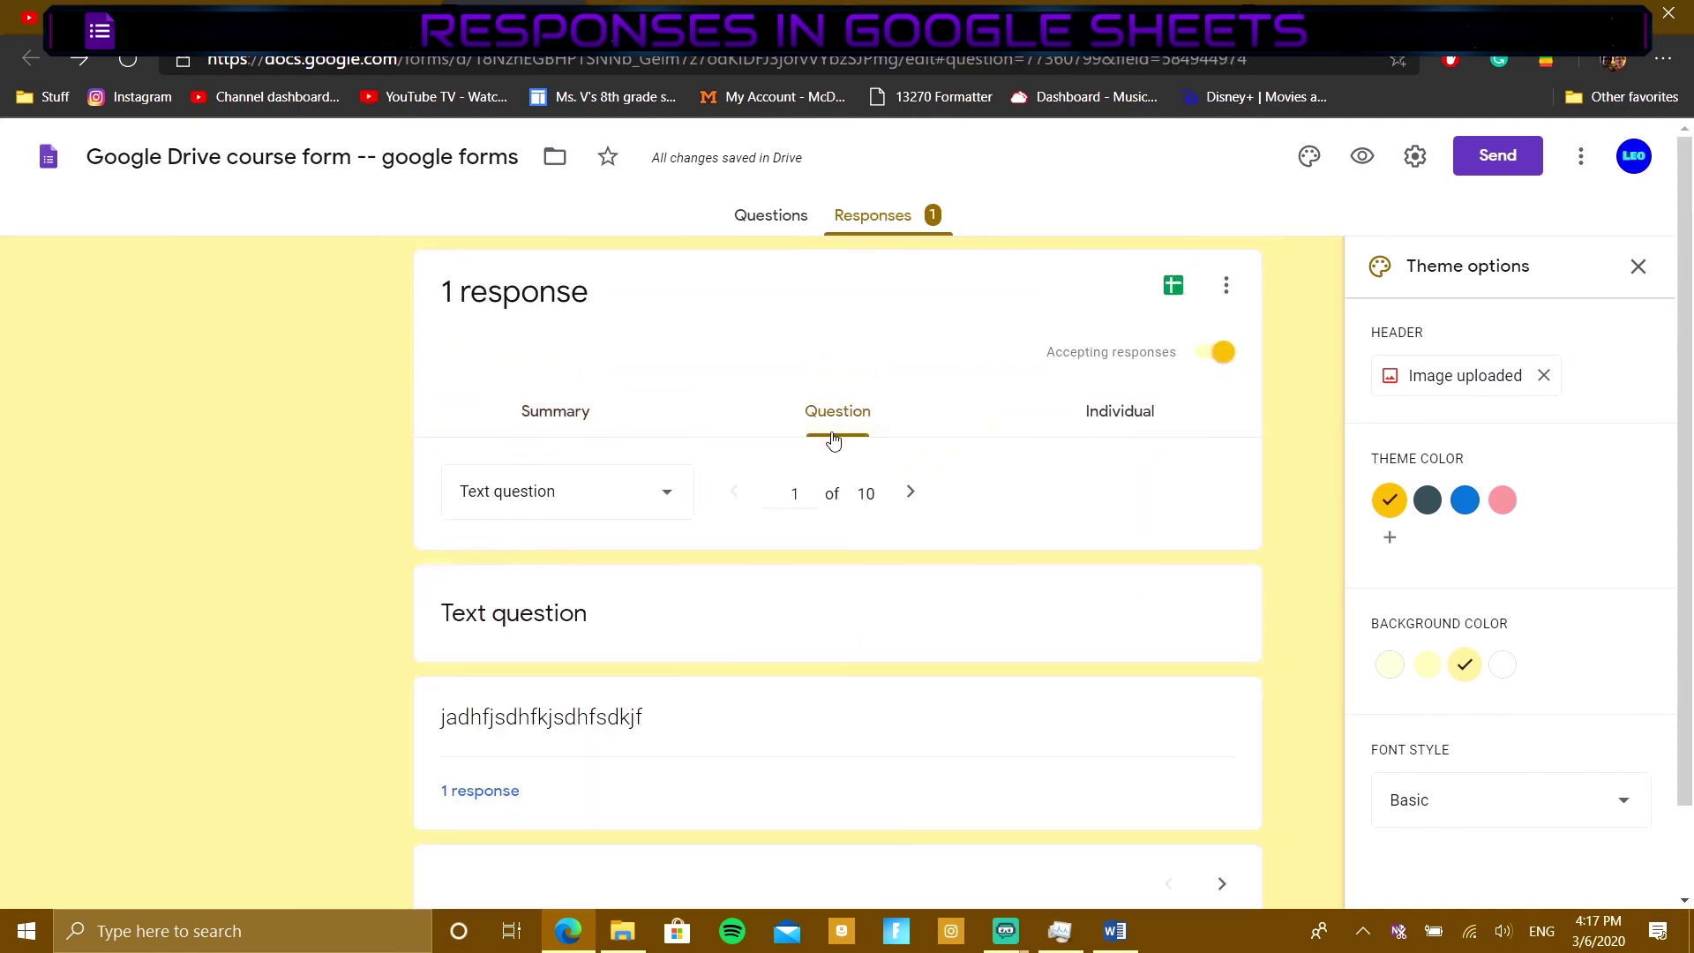
left_click(584, 494)
left_click(591, 478)
scroll(824, 488, "down", 1)
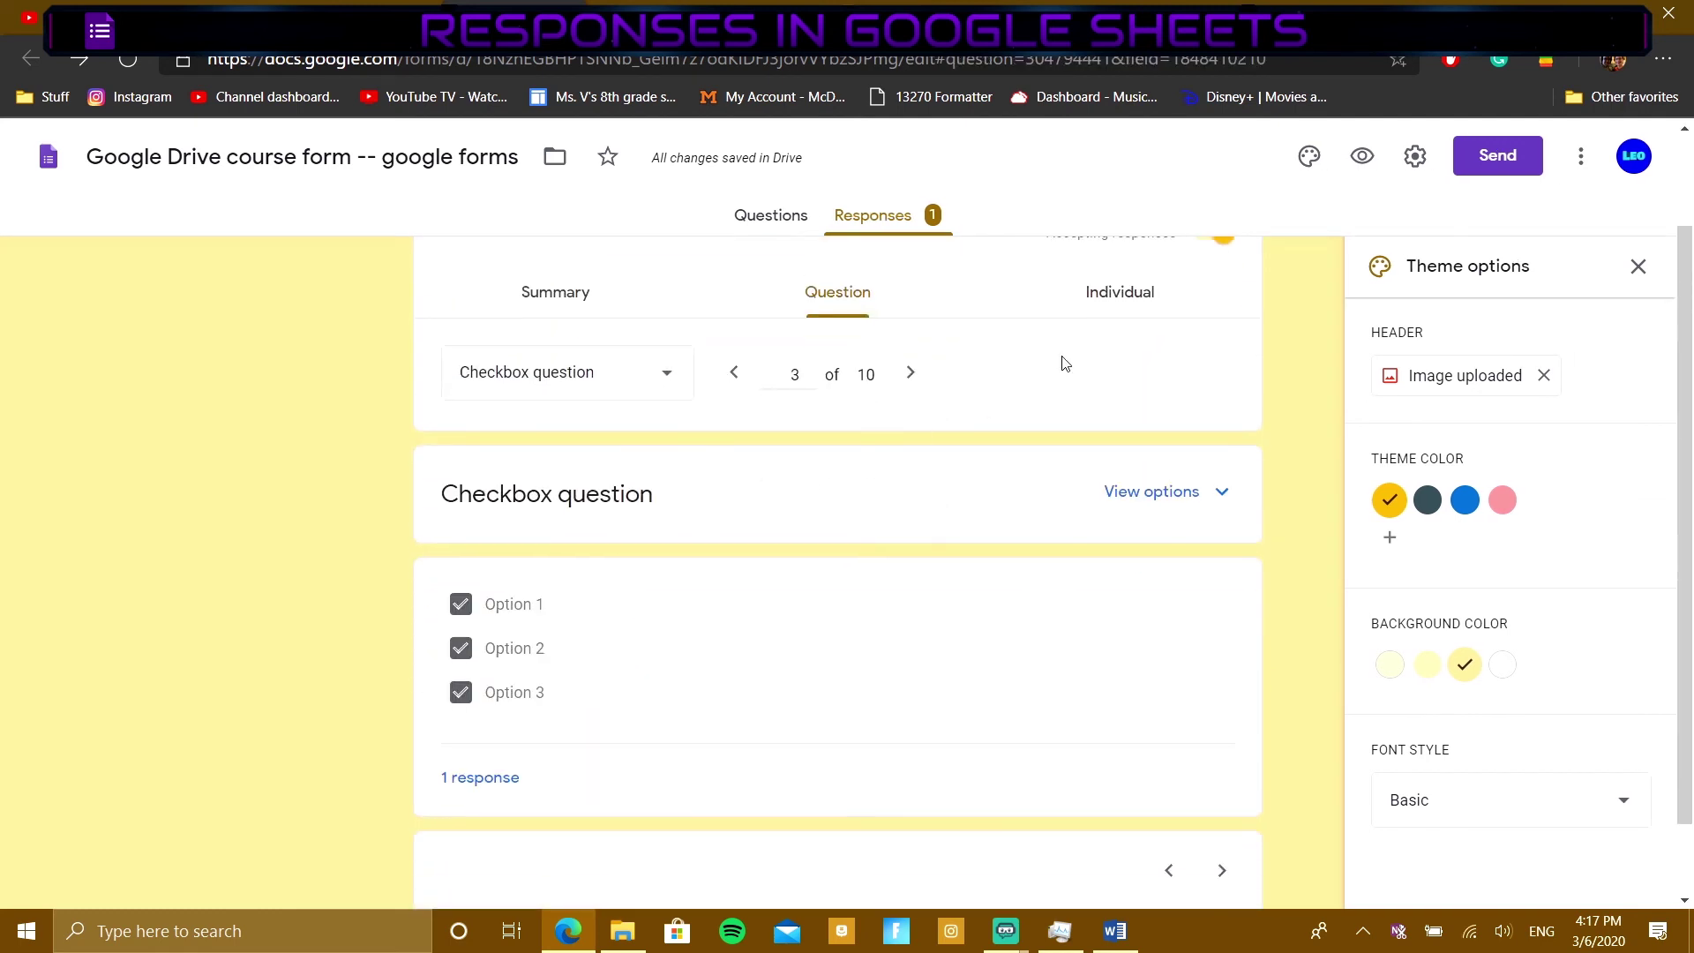
Step: Review the submitted answers as an individual response and return to the response summary
left_click(1108, 317)
scroll(565, 643, "down", 3)
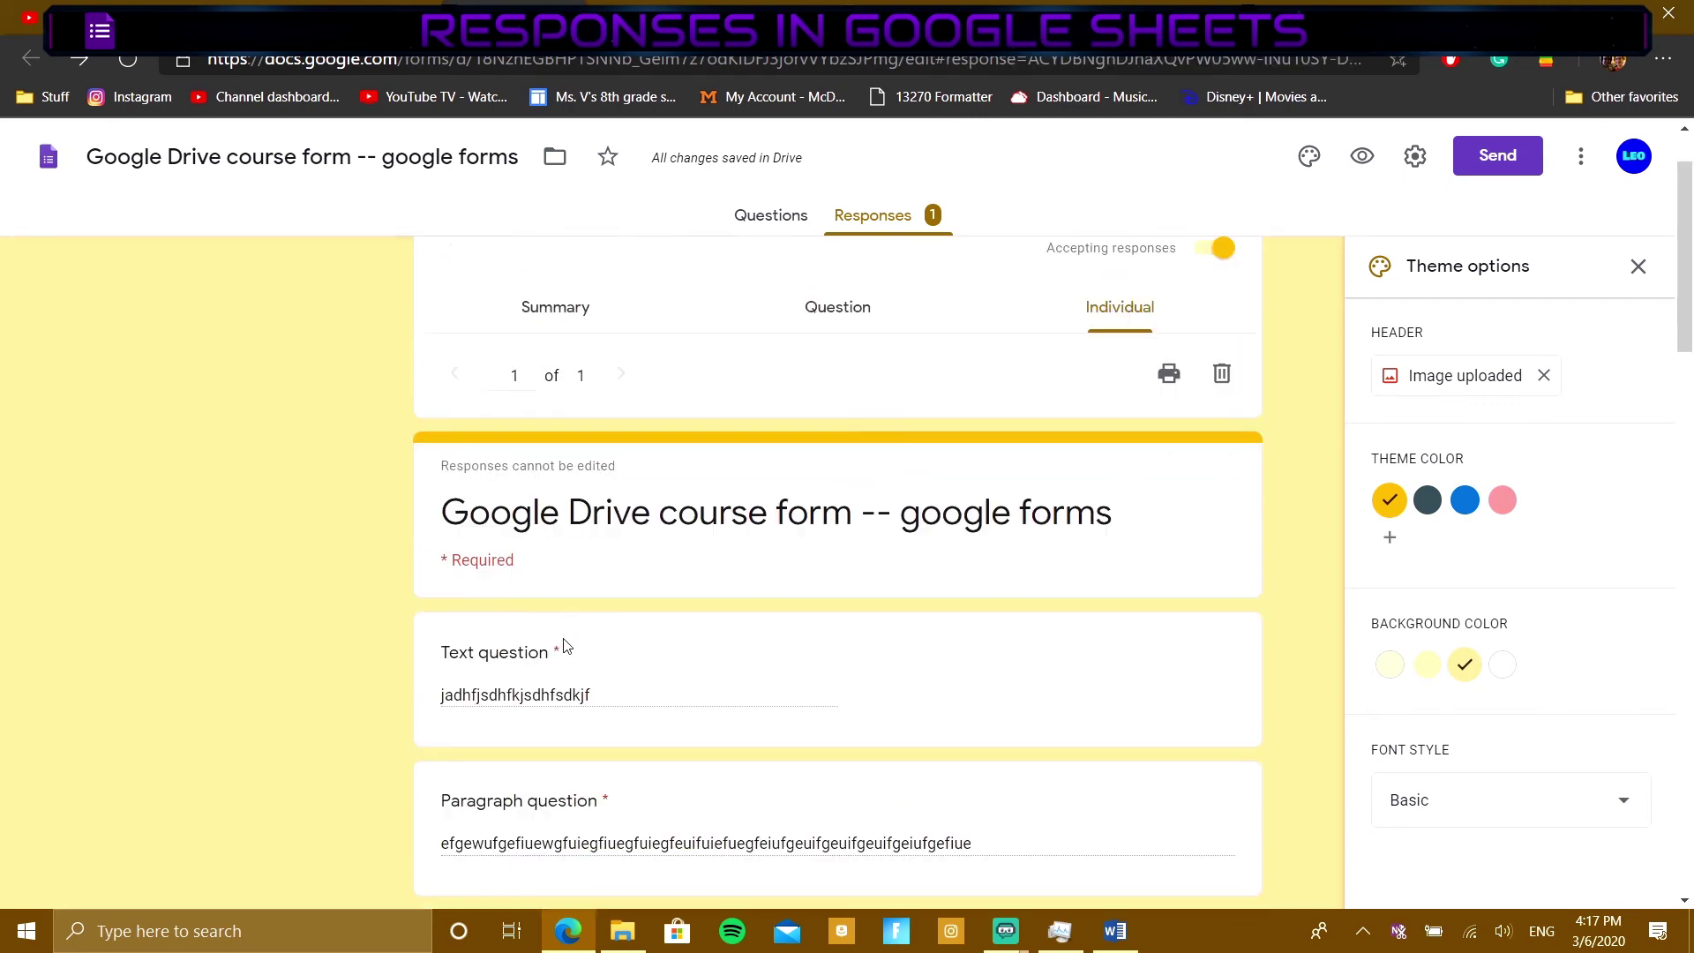
scroll(635, 609, "down", 4)
scroll(650, 635, "up", 8)
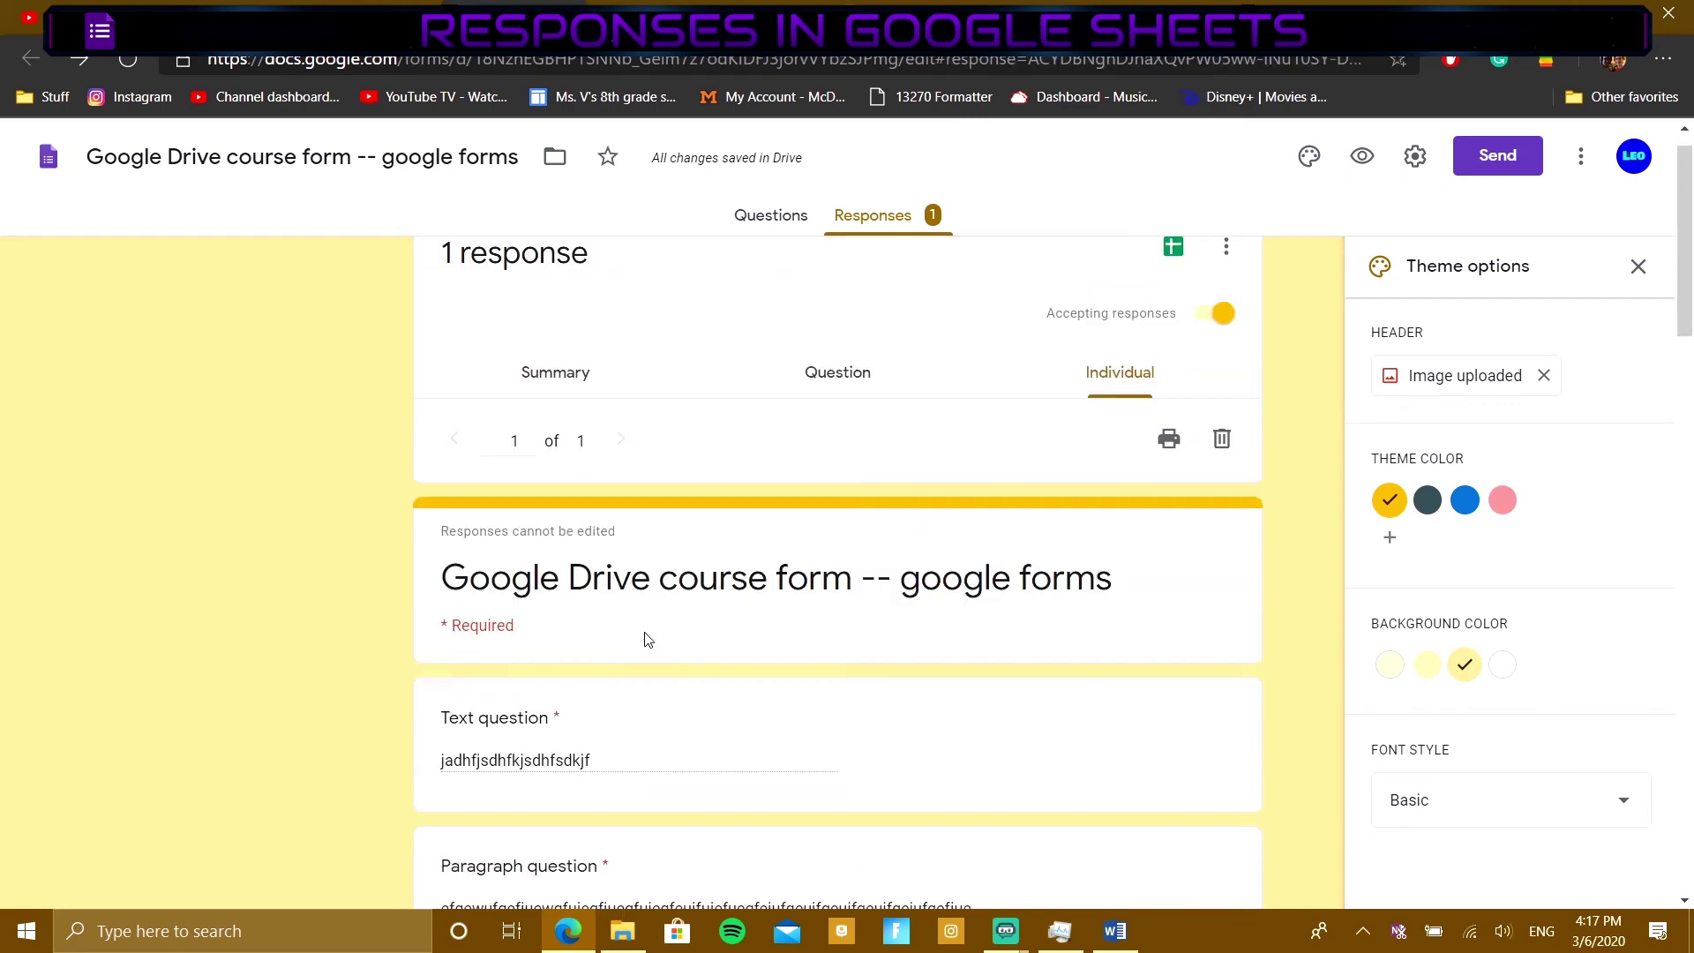
left_click(557, 436)
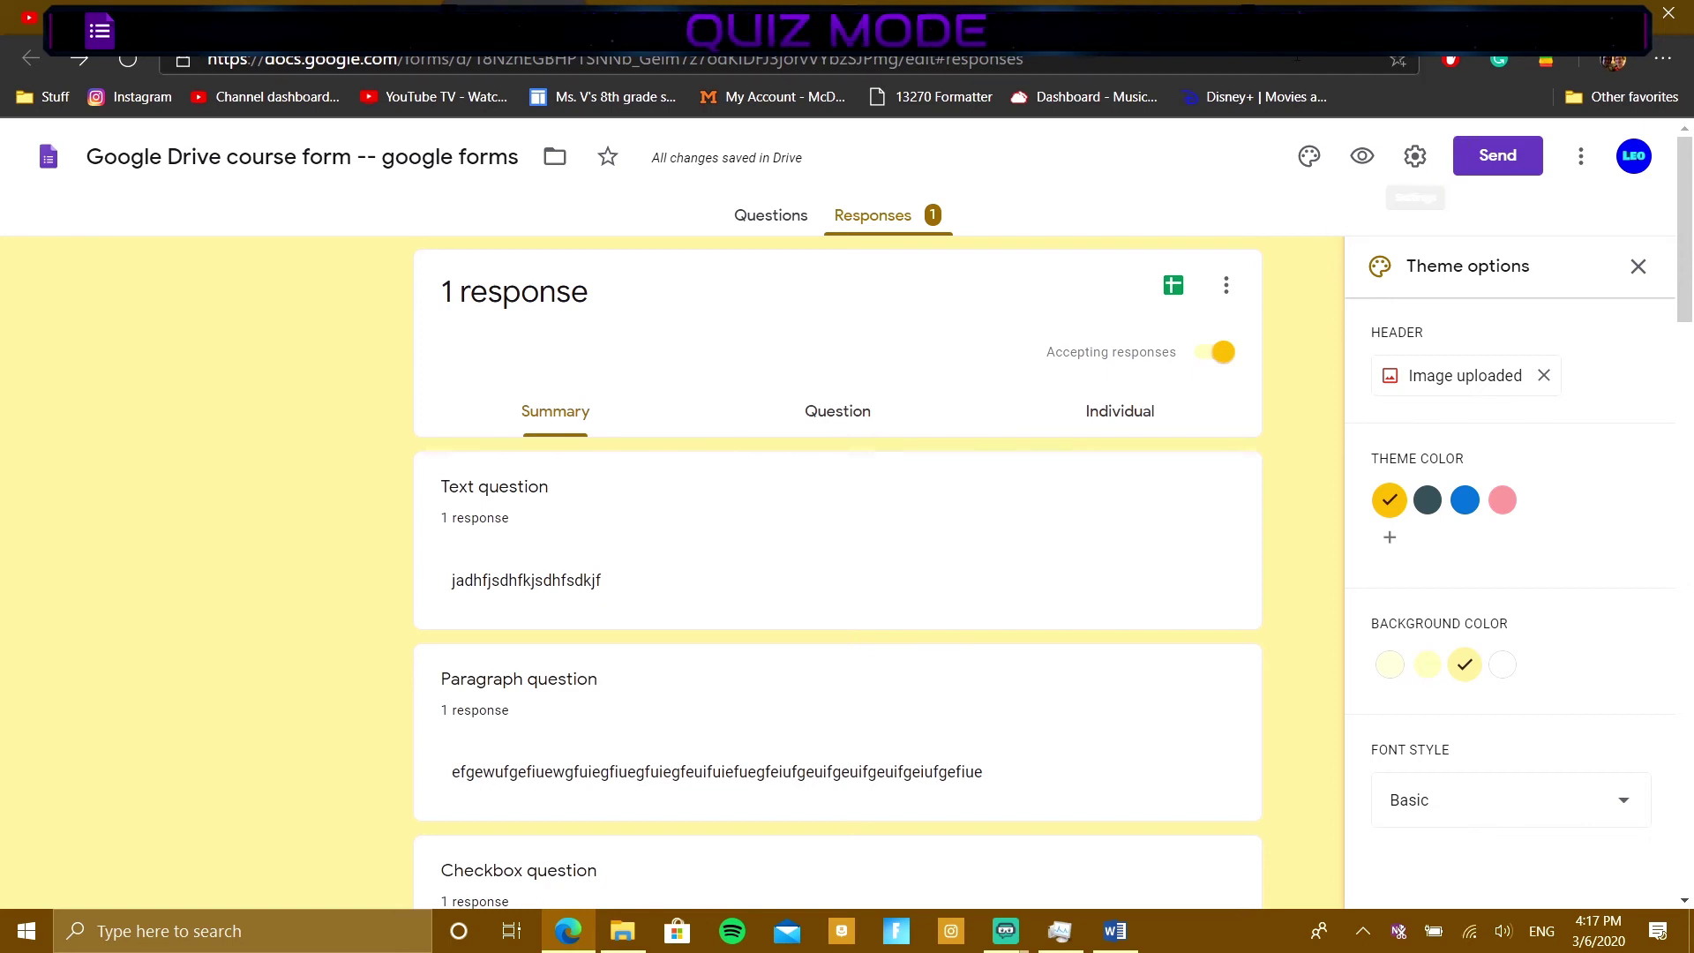
Step: Go back to the form's questions and examine the text question's extra options and the available question types
left_click(761, 226)
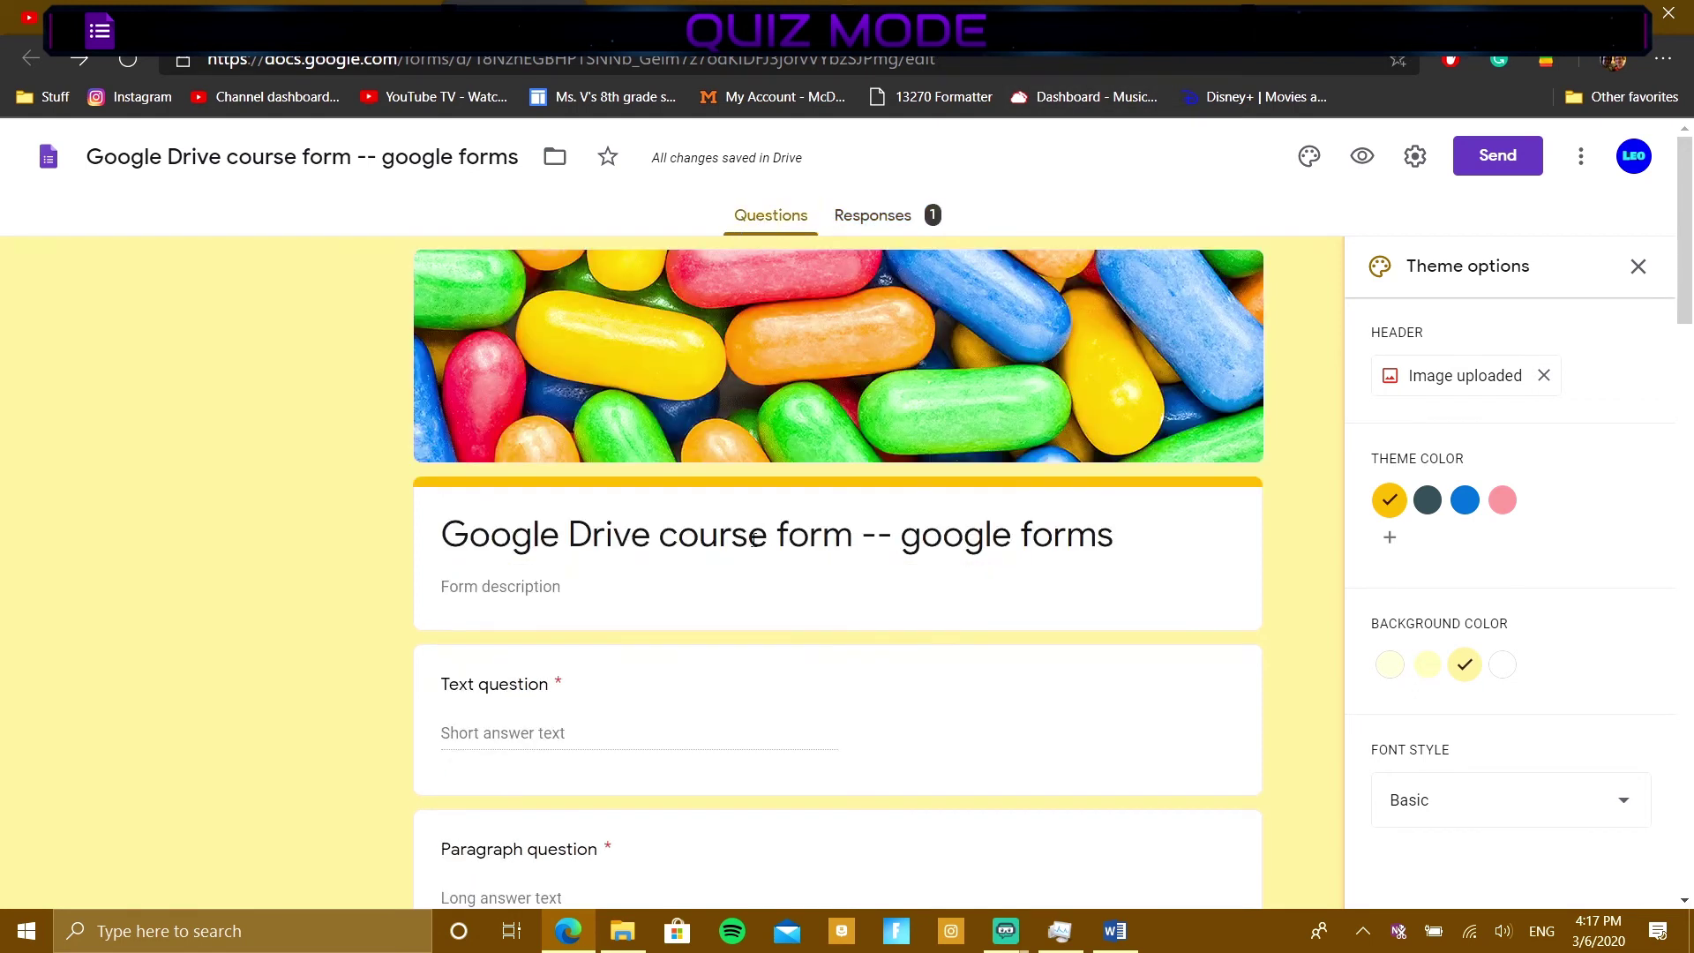
left_click(926, 710)
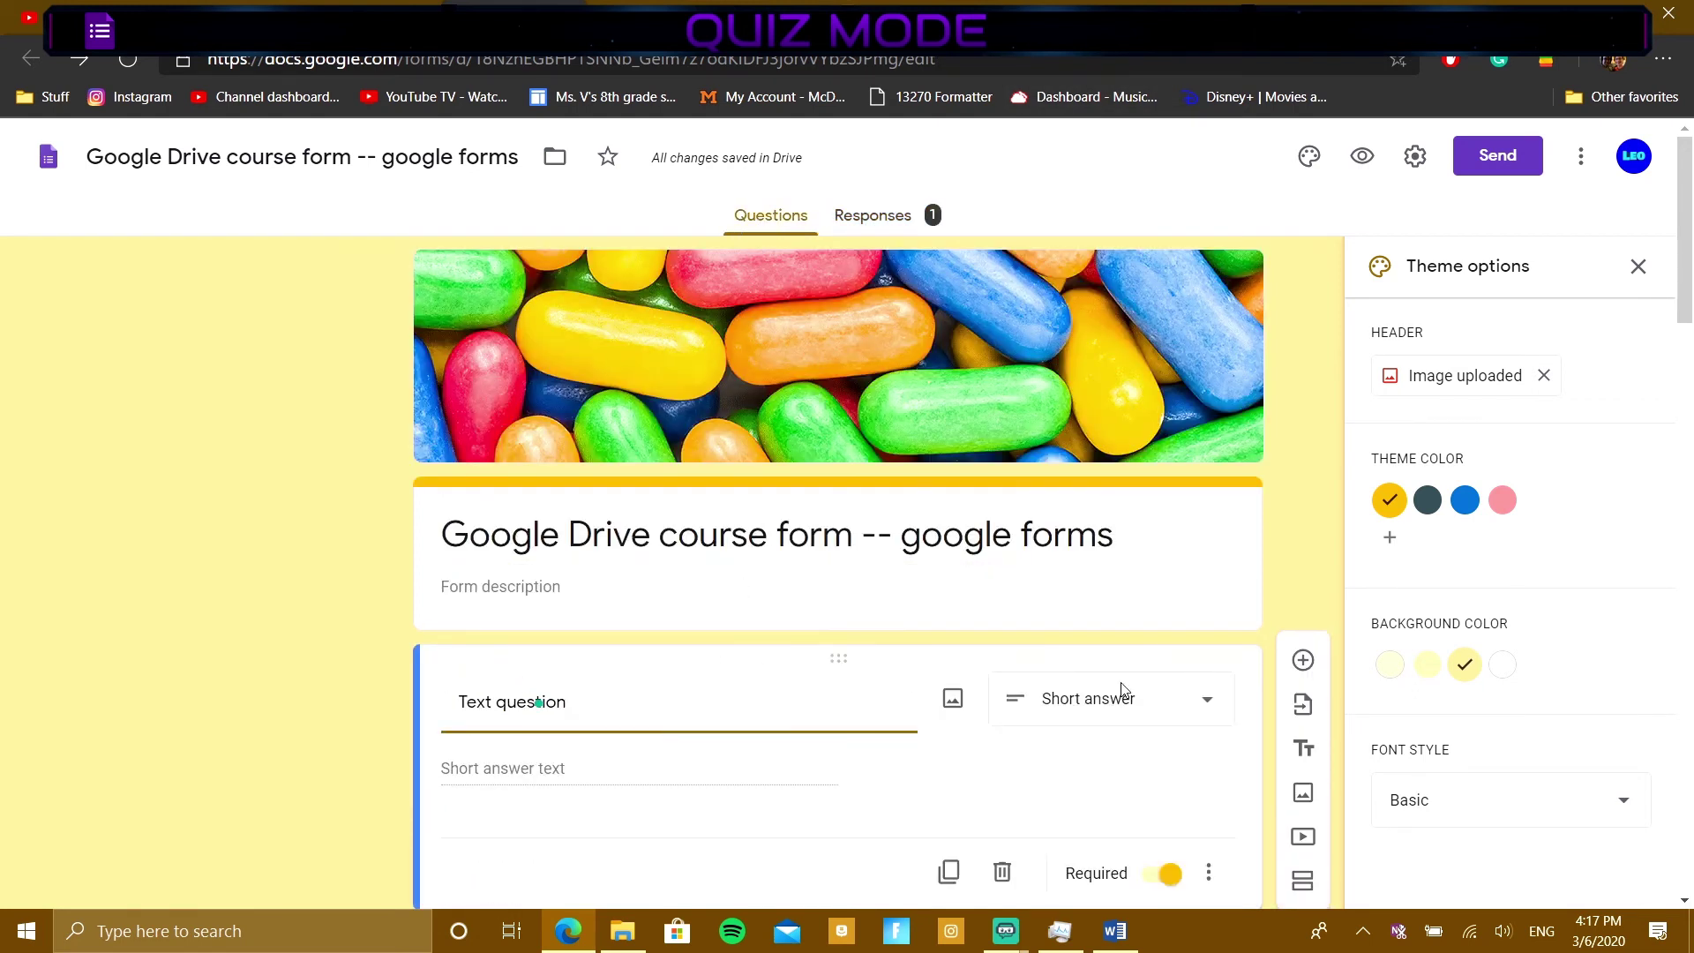
scroll(1123, 692, "down", 3)
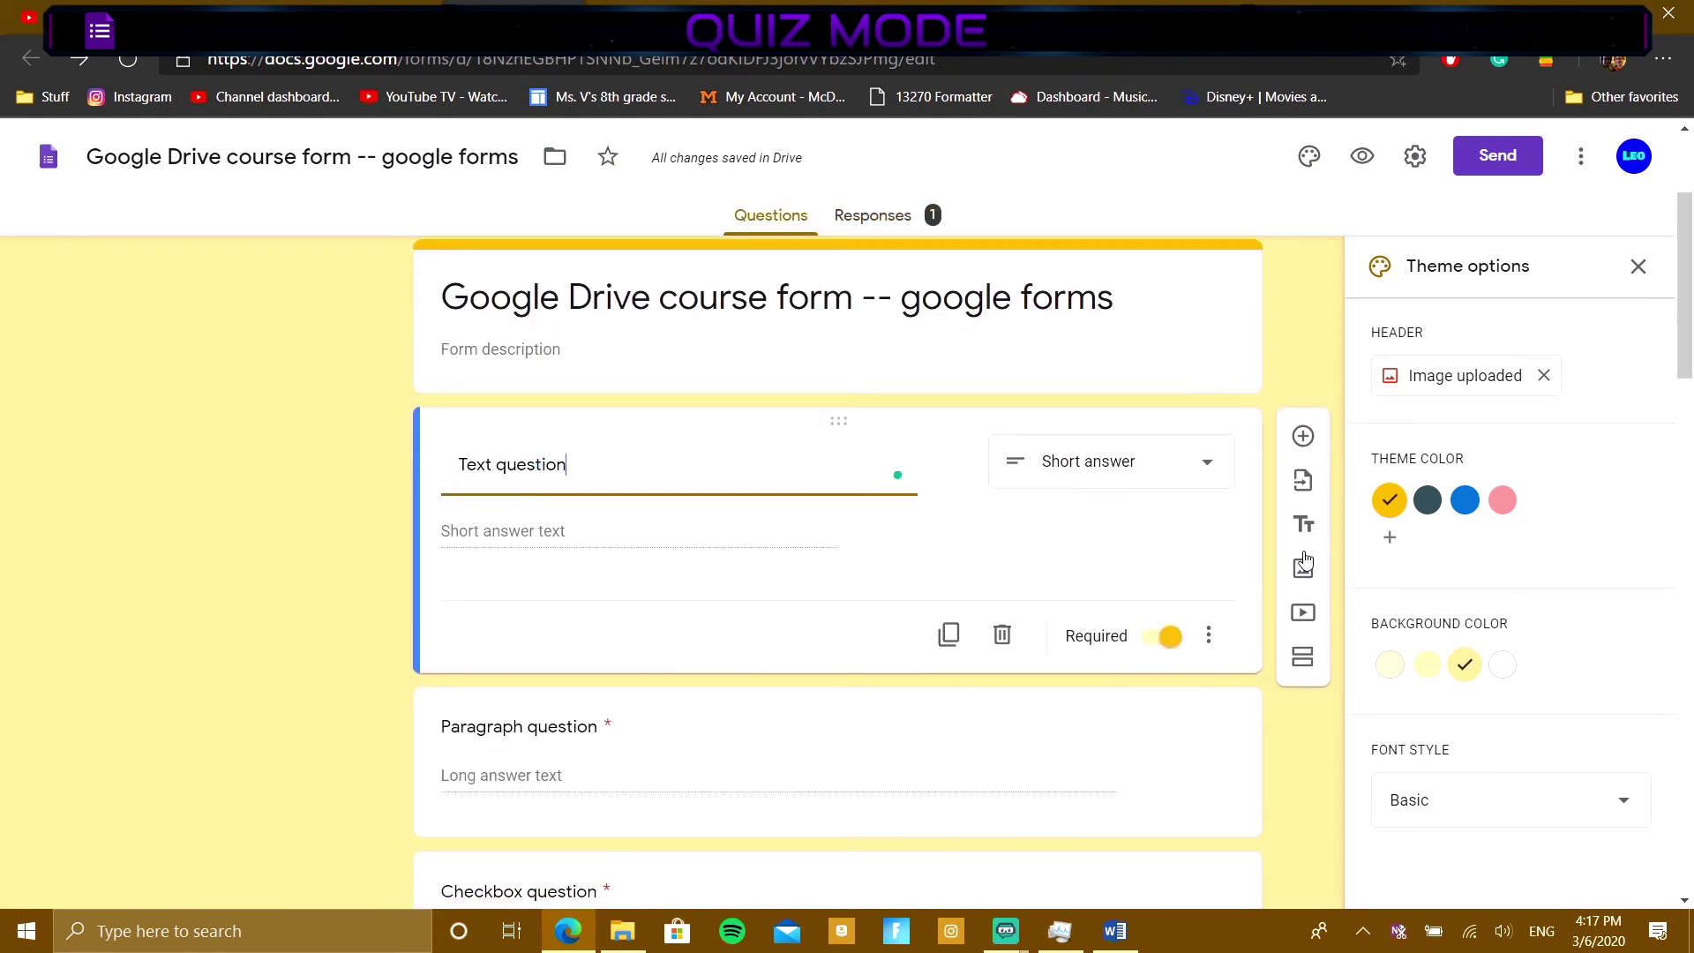
left_click(1209, 636)
left_click(1198, 540)
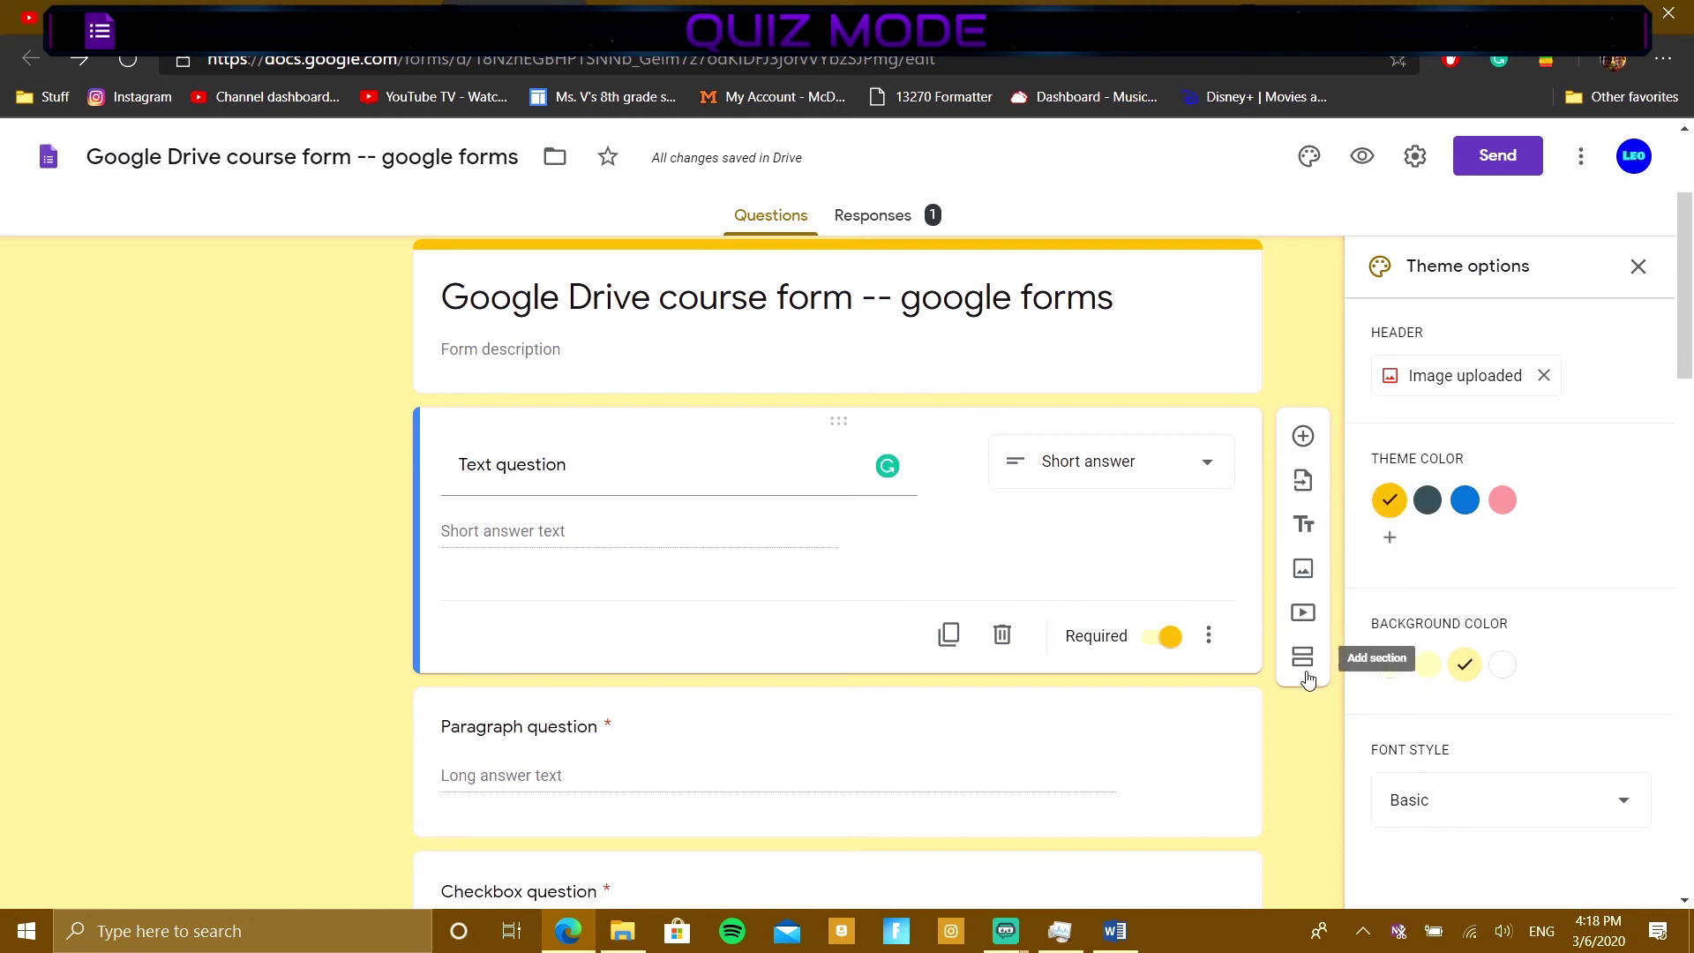
scroll(1373, 476, "down", 5)
scroll(968, 567, "up", 5)
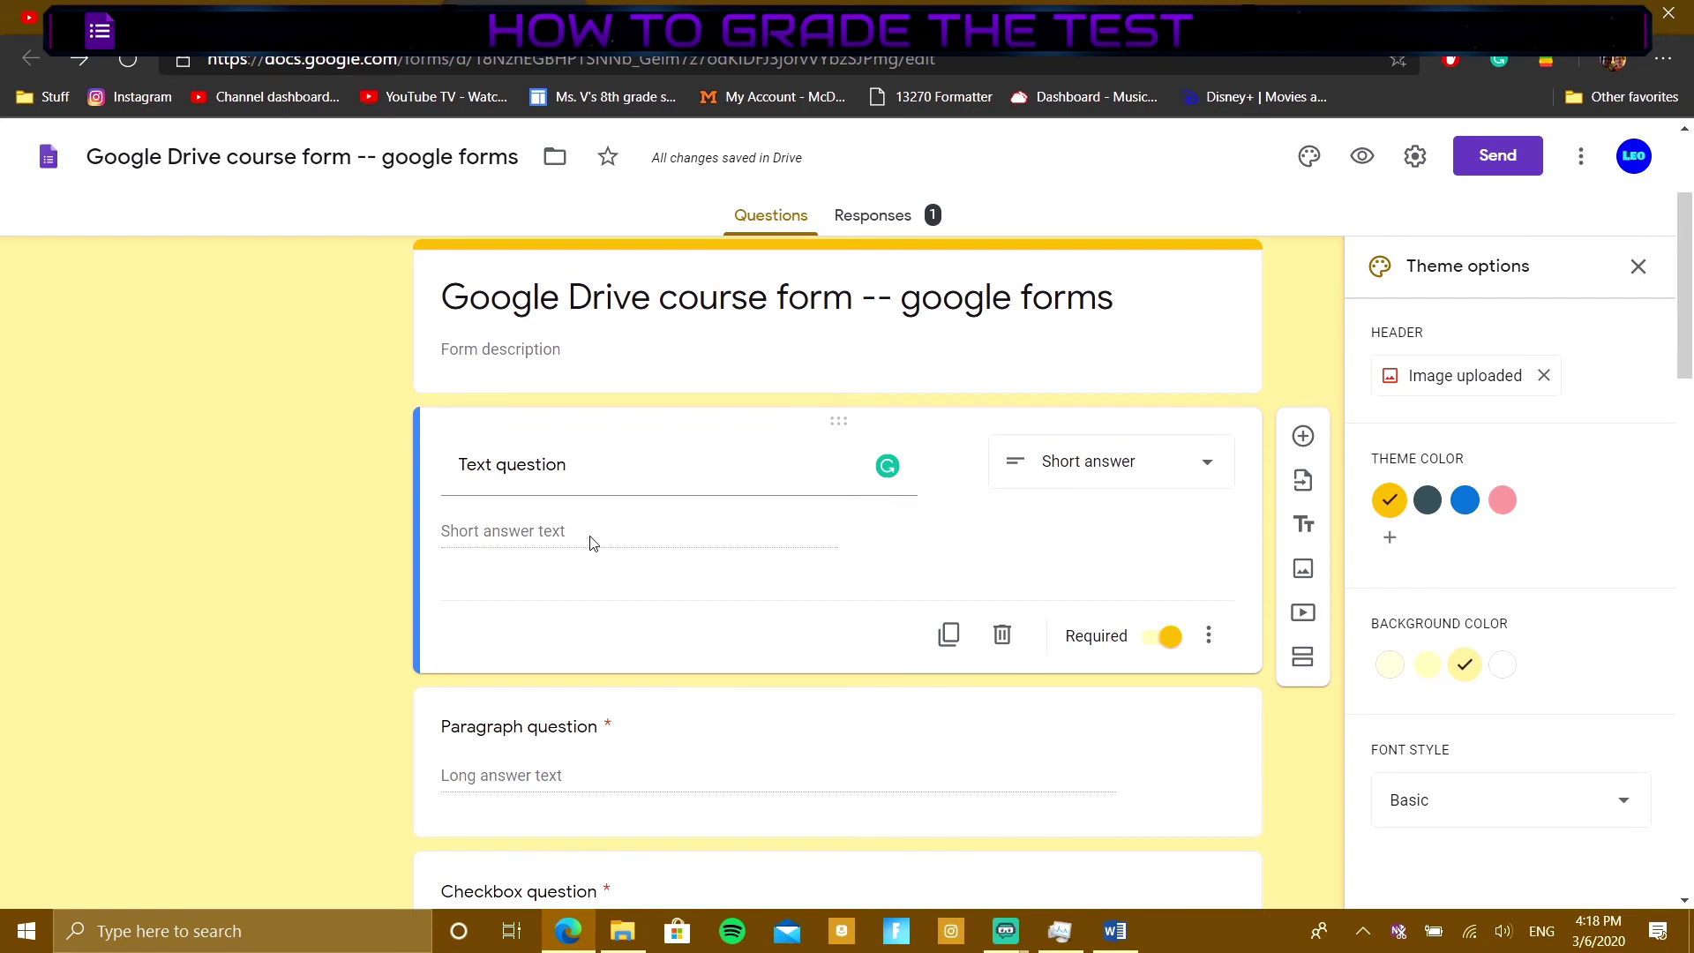
left_click(1010, 483)
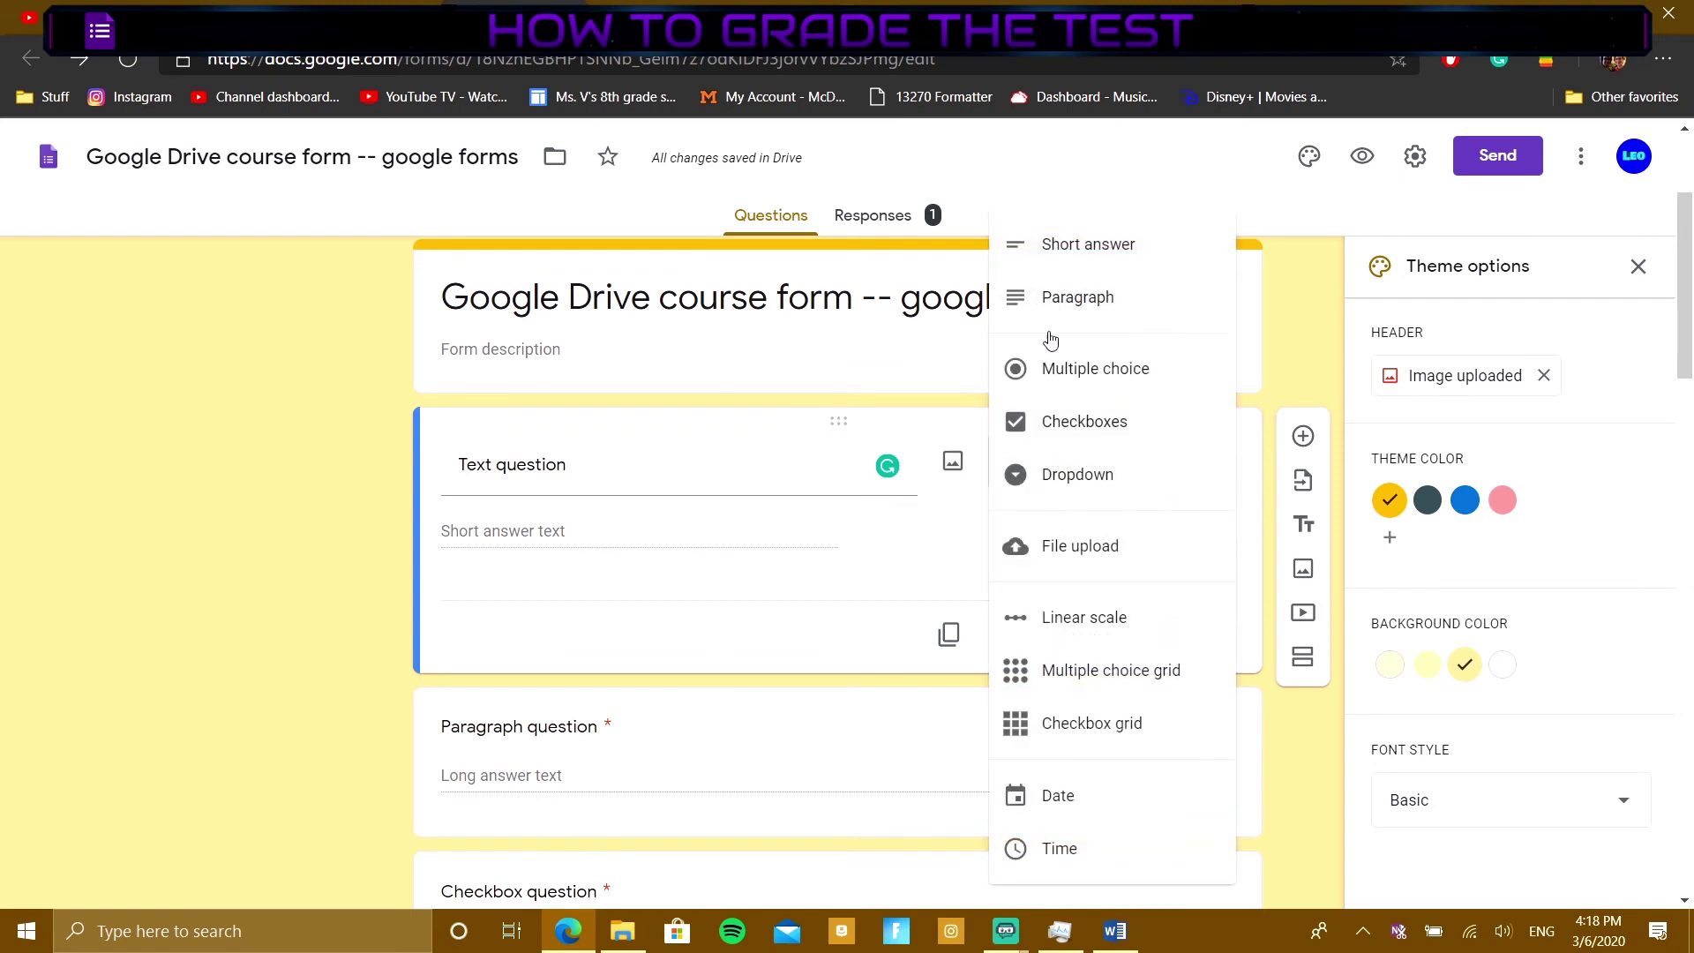
left_click(808, 570)
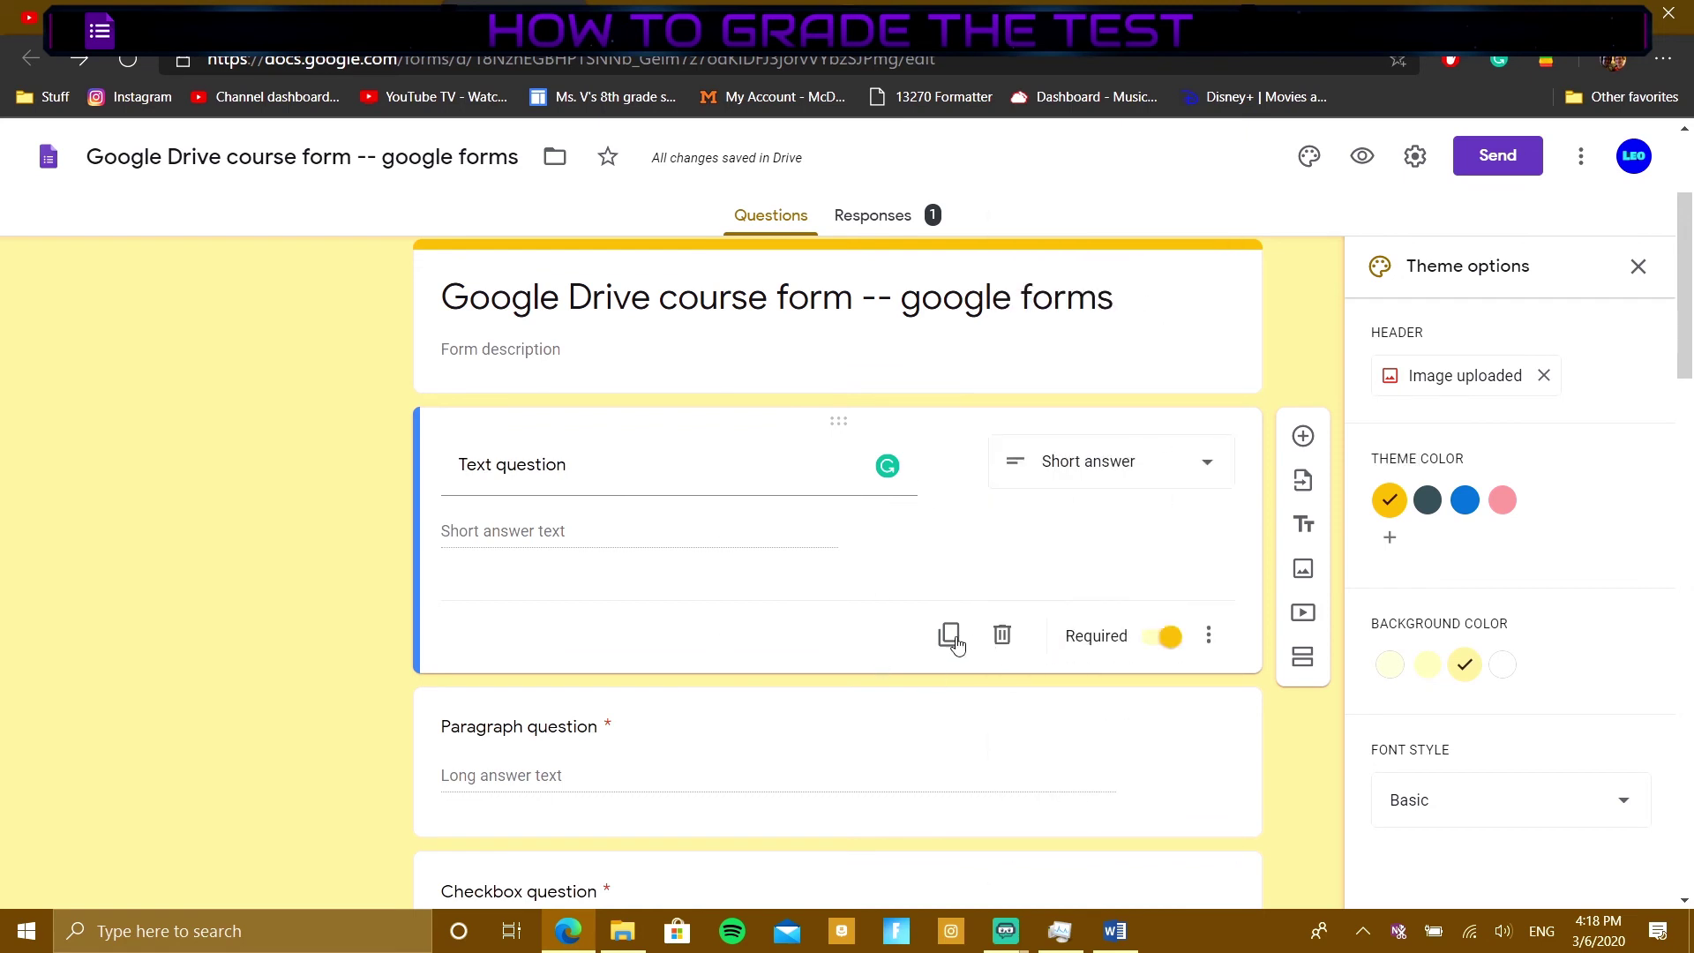
Step: Add response validation to the text question with the Number, Greater than rule, leaving its number and custom error text empty
left_click(1193, 634)
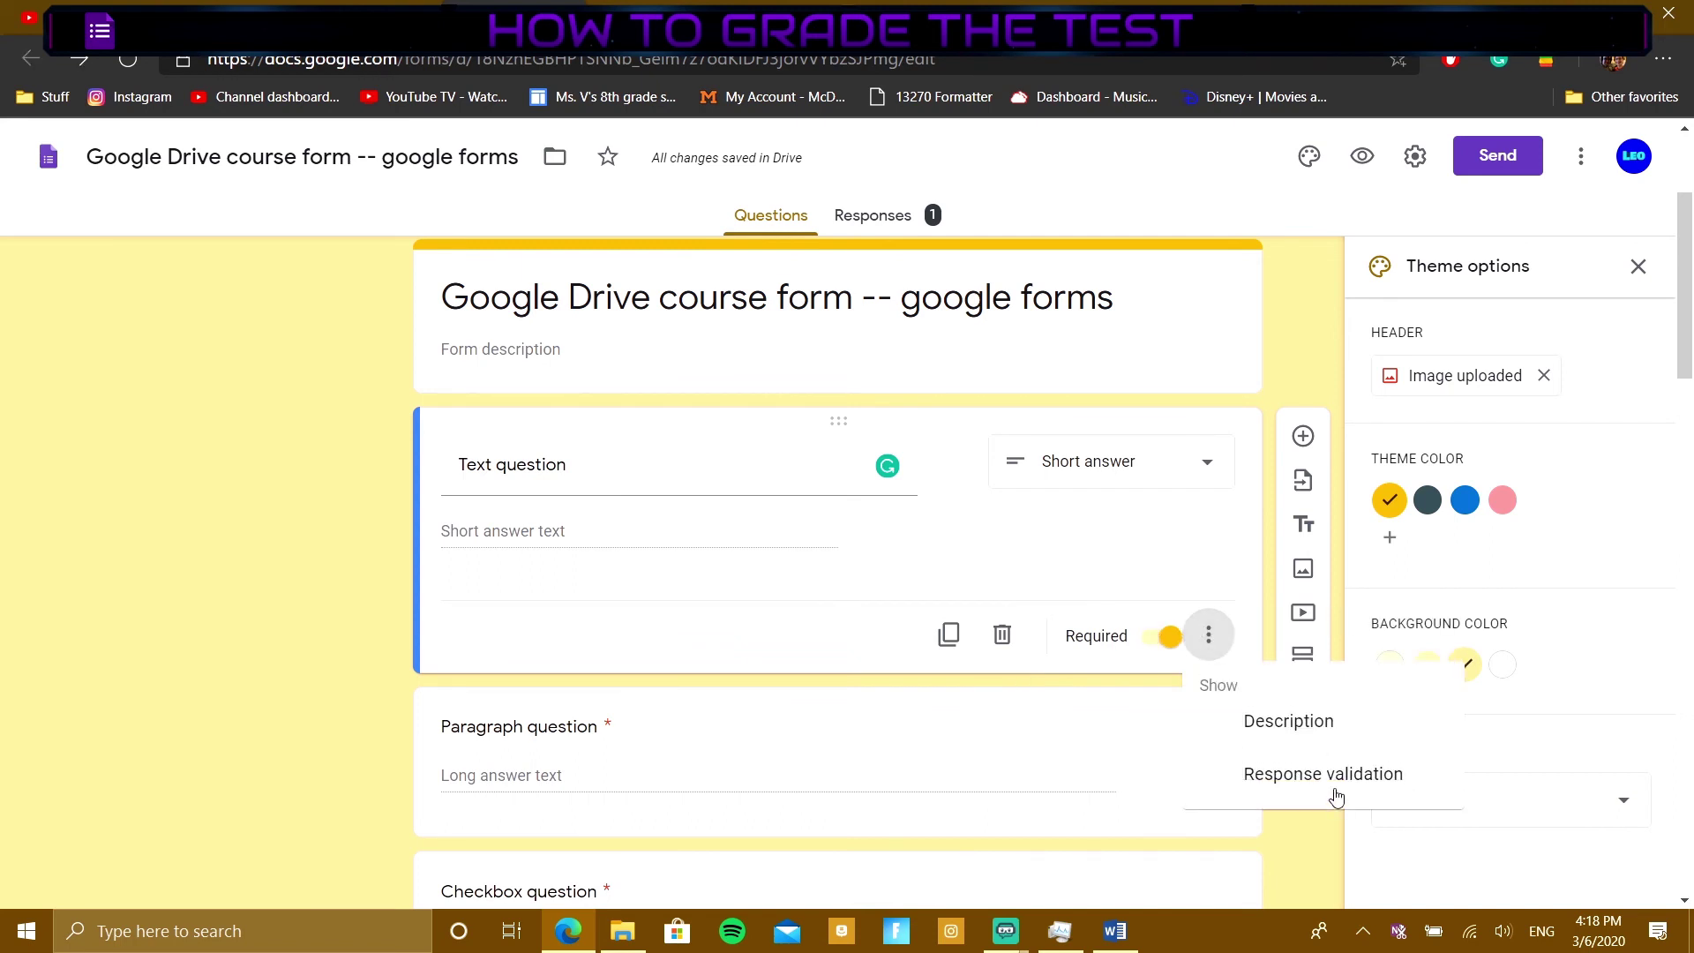
left_click(1228, 791)
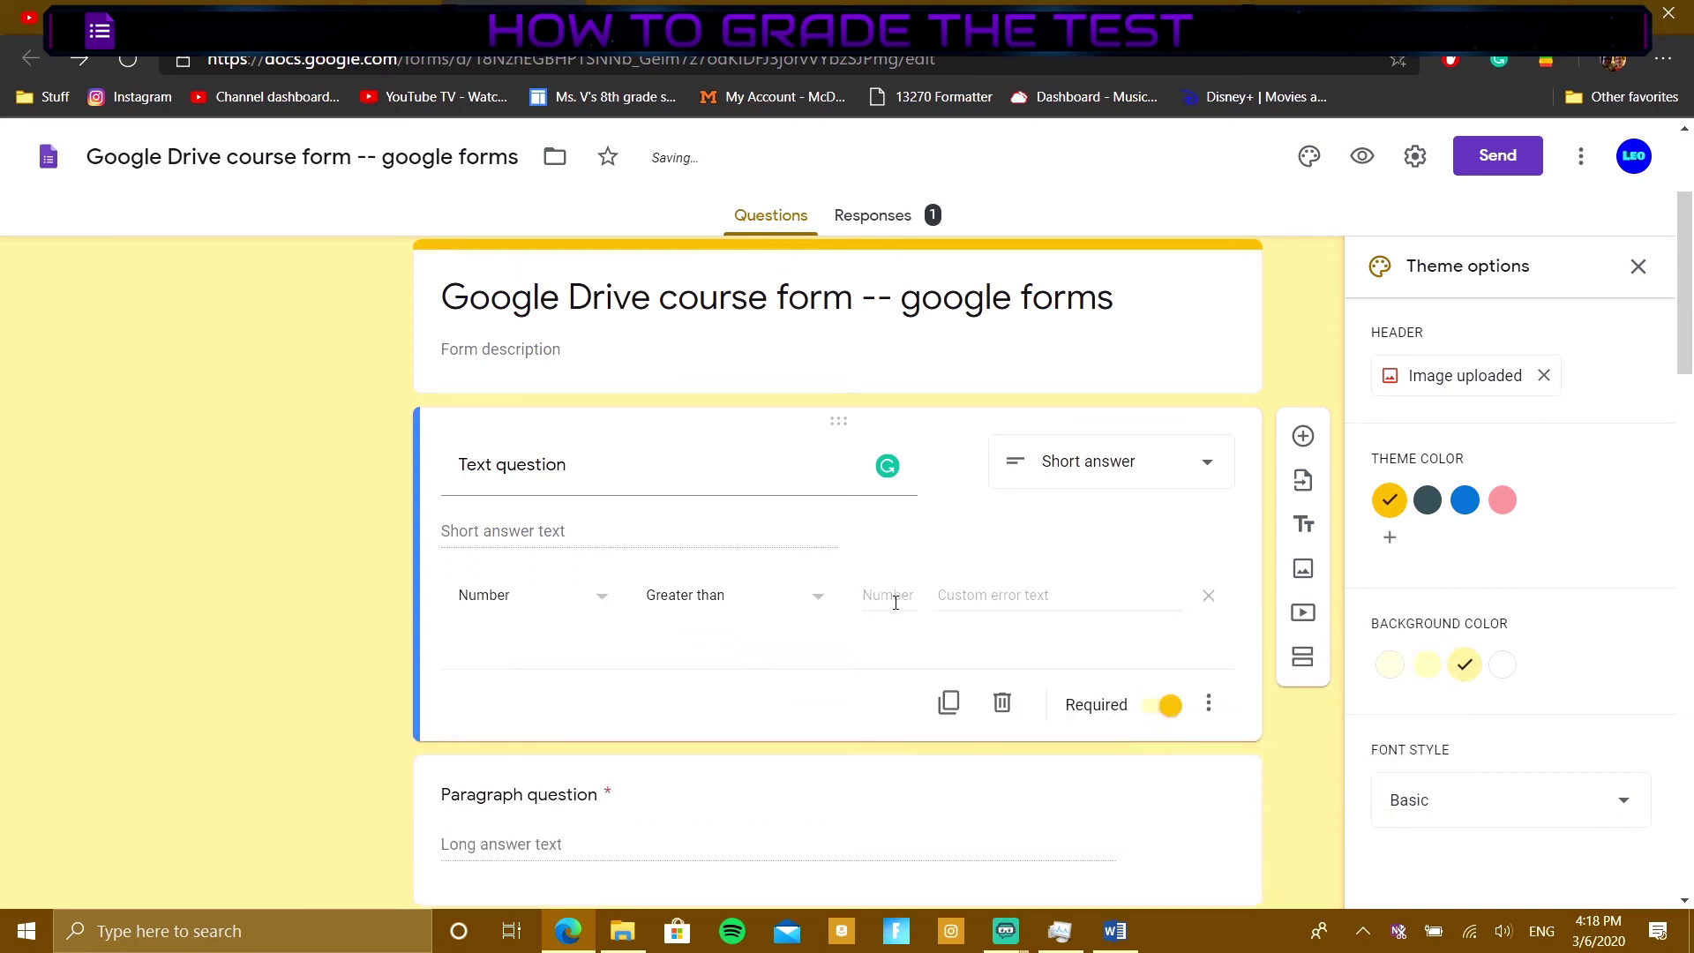
left_click(1028, 601)
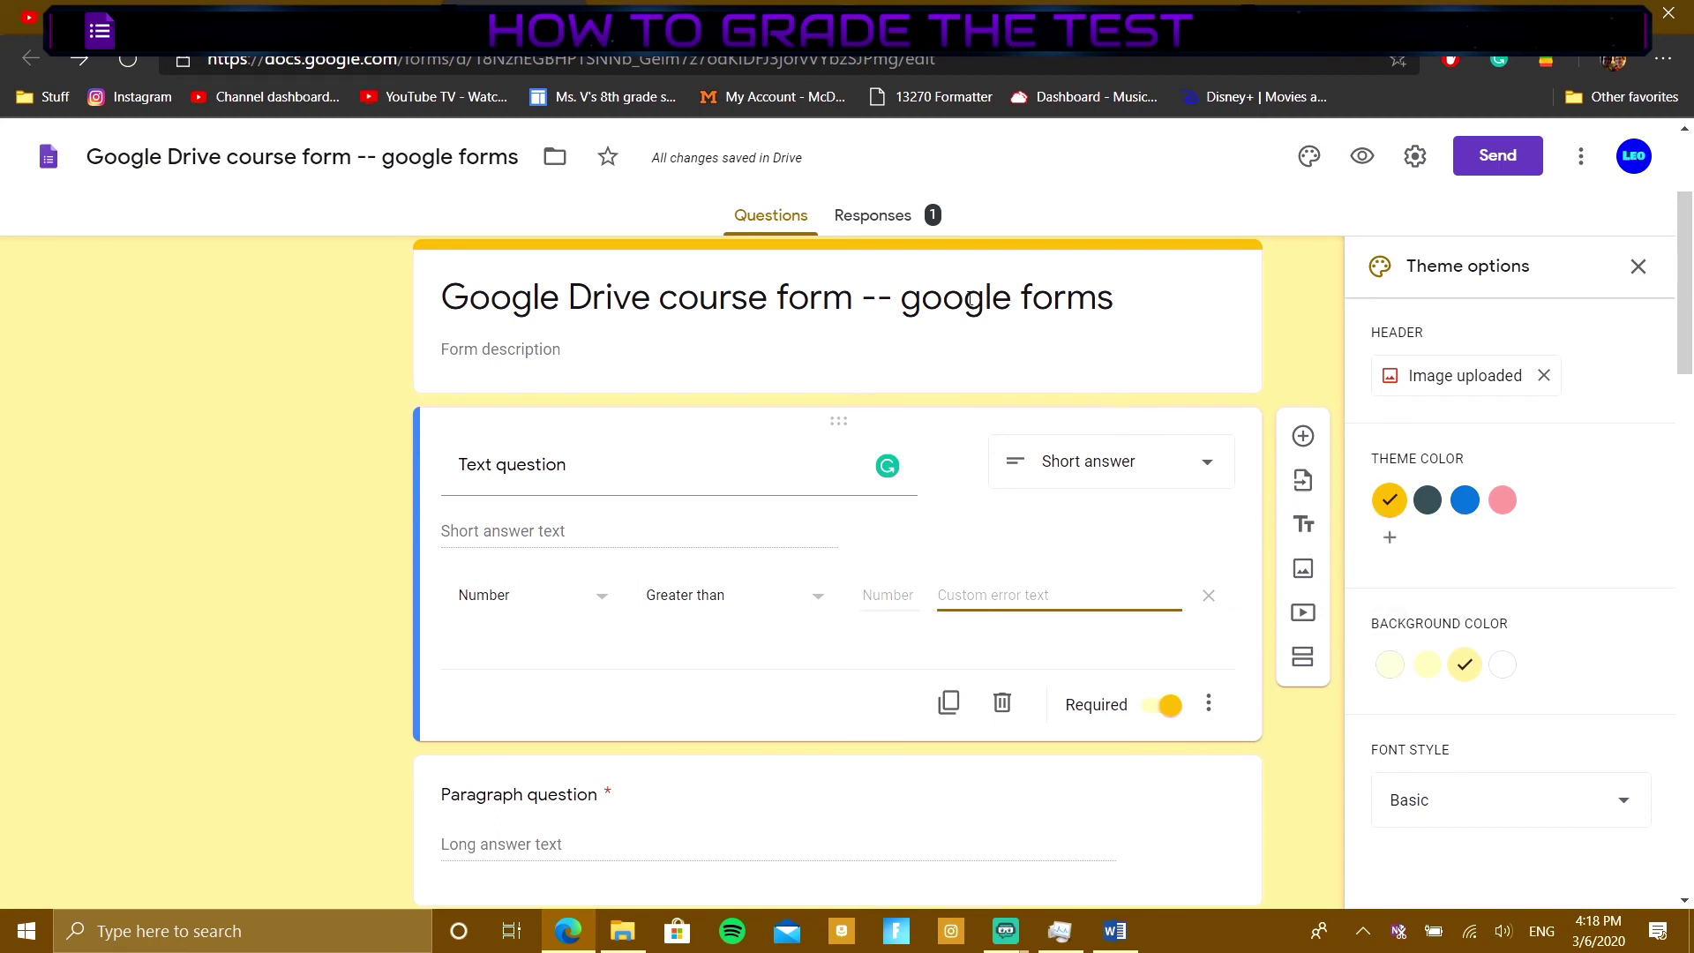
left_click(1477, 725)
scroll(1477, 725, "down", 5)
scroll(1008, 668, "up", 5)
left_click(1050, 477)
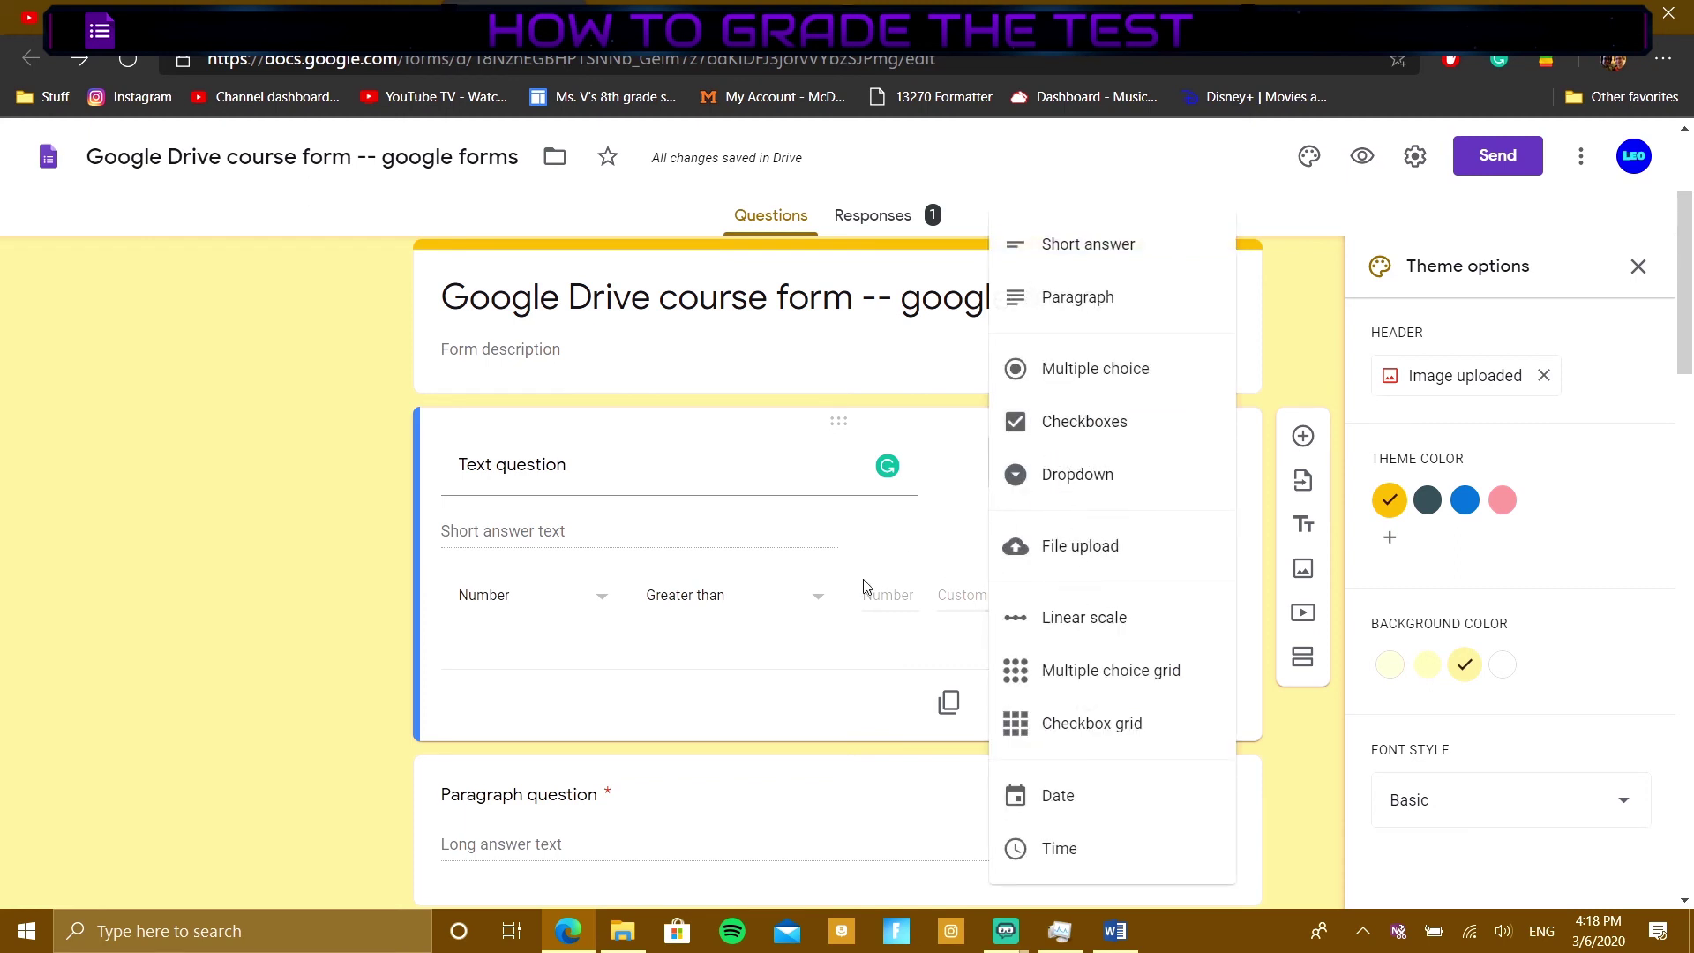
Step: Add response validation to the checkbox question with the Select at least rule and check the other available rules
scroll(637, 640, "down", 5)
scroll(640, 634, "down", 3)
left_click(817, 416)
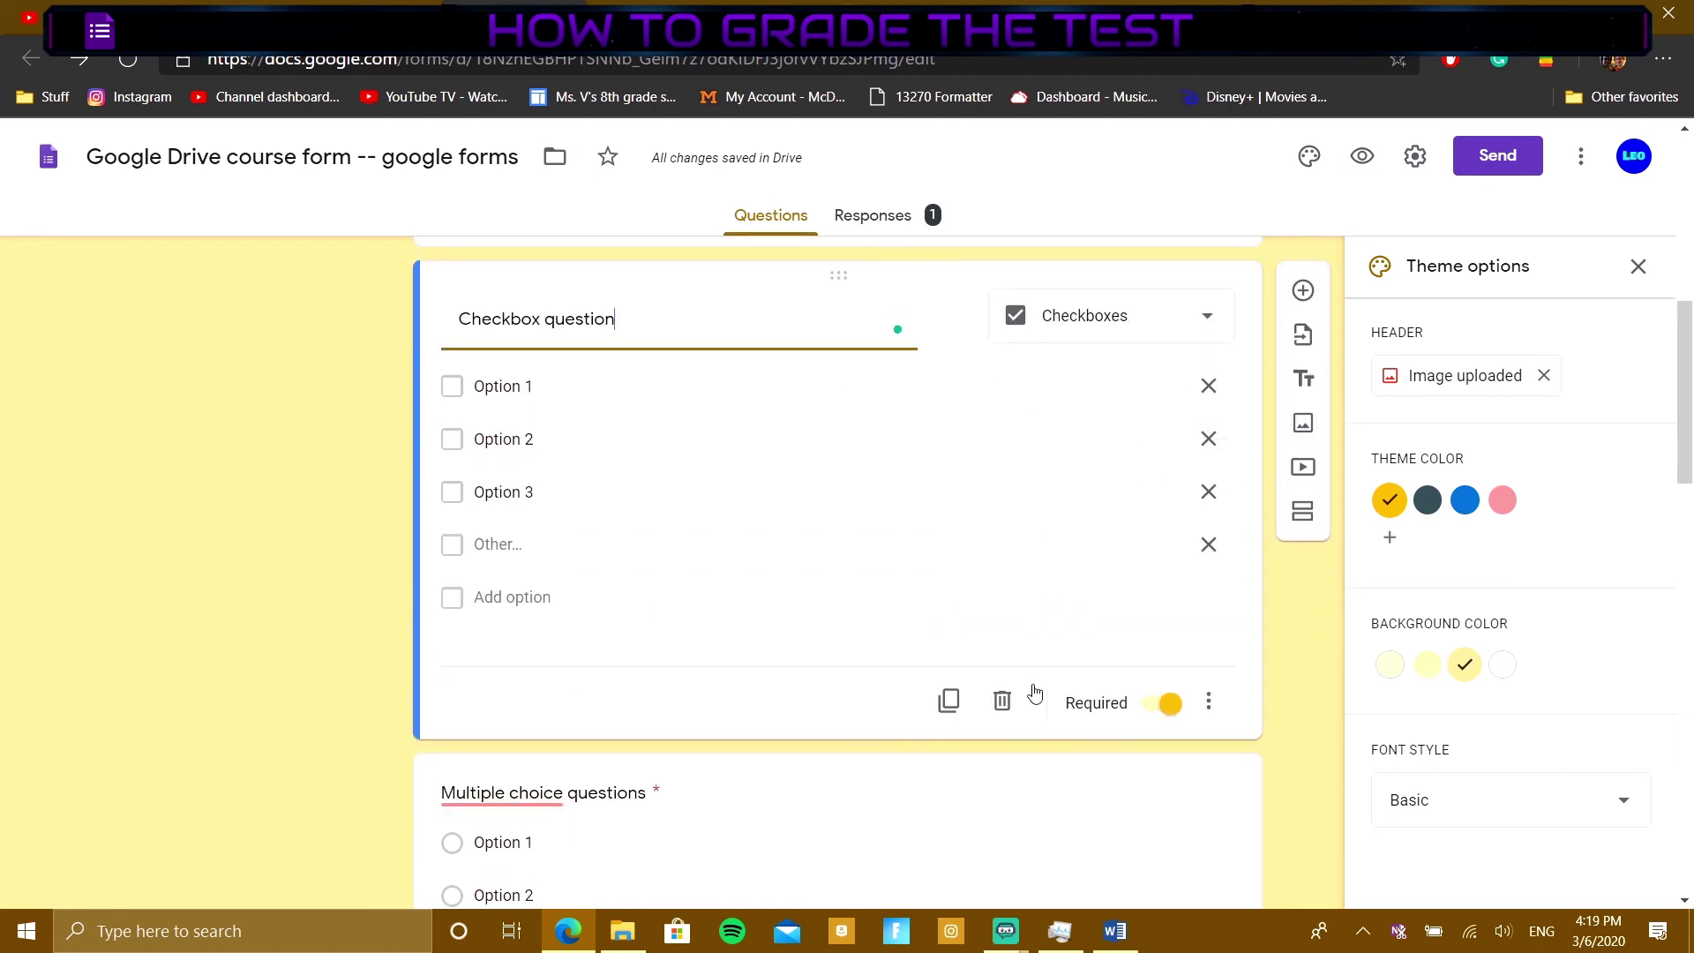
left_click(1200, 692)
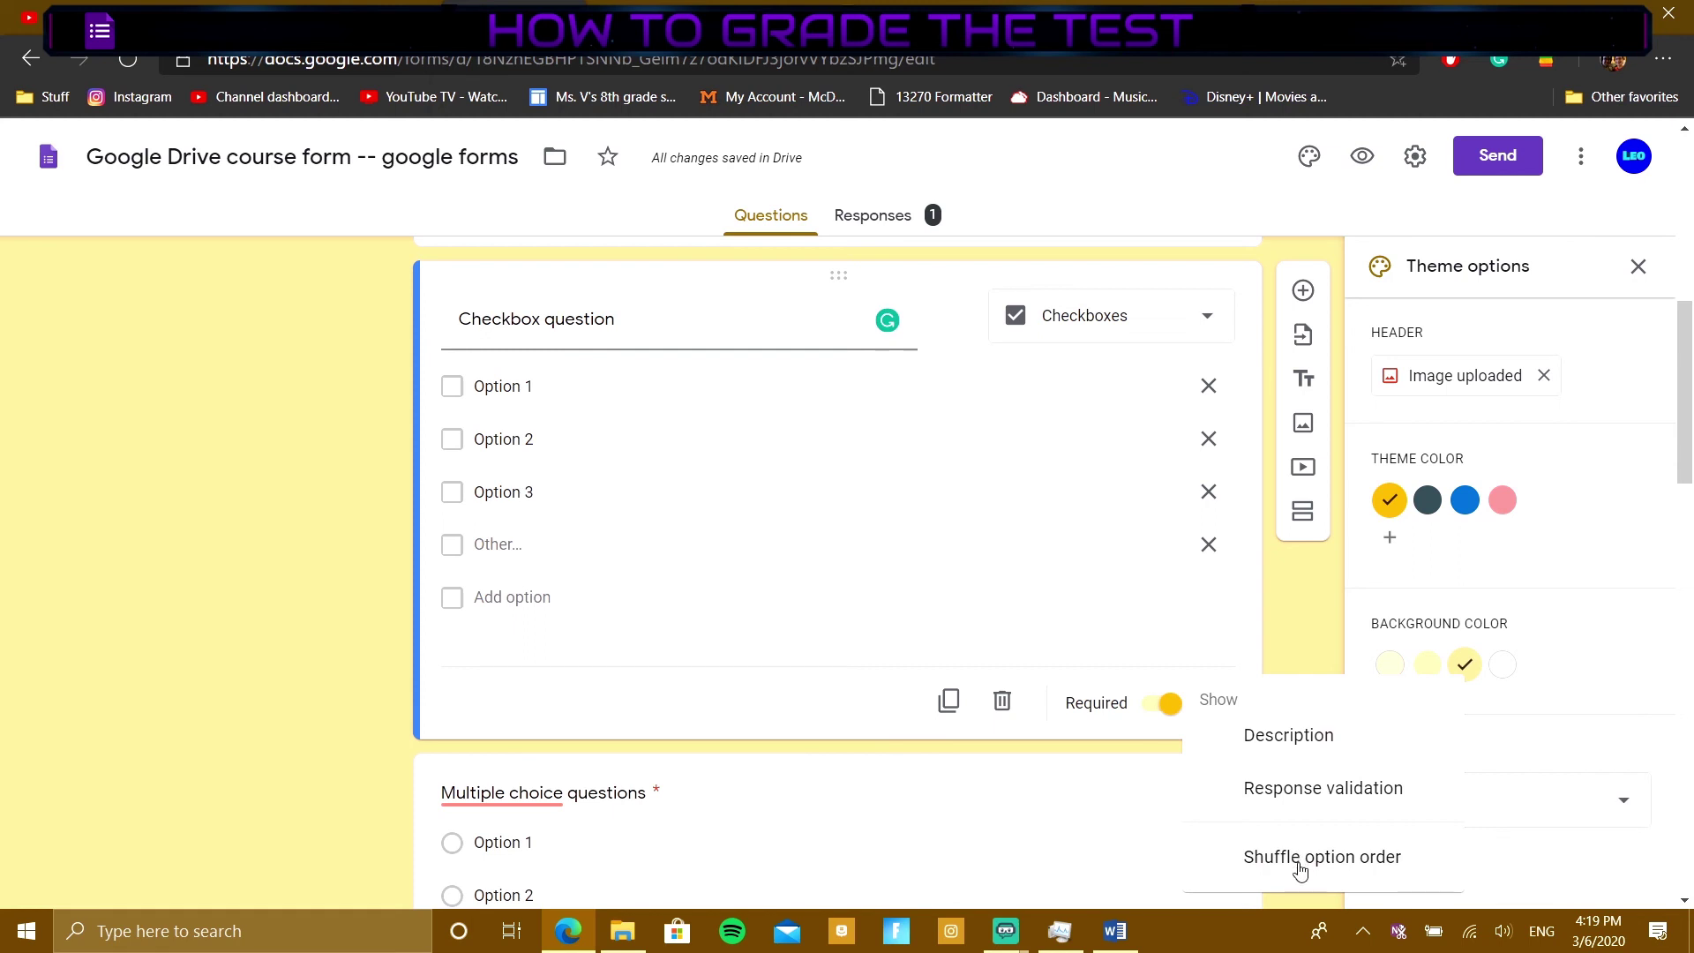
left_click(1316, 787)
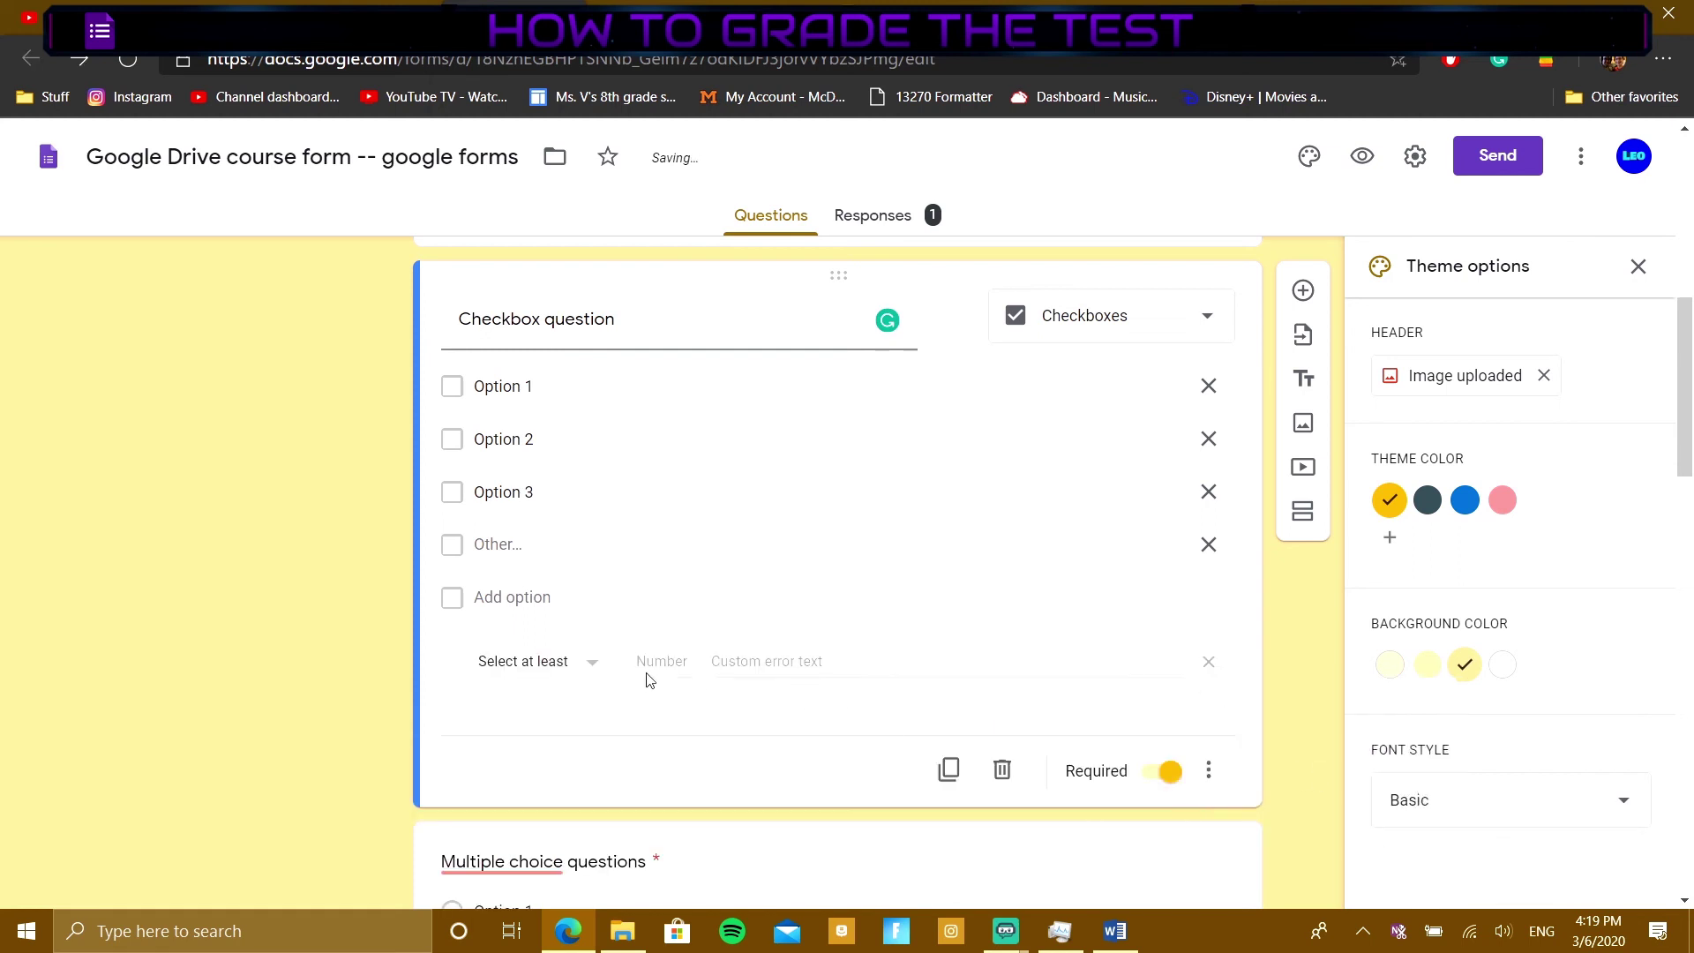
left_click(593, 662)
left_click(732, 750)
scroll(1252, 476, "up", 10)
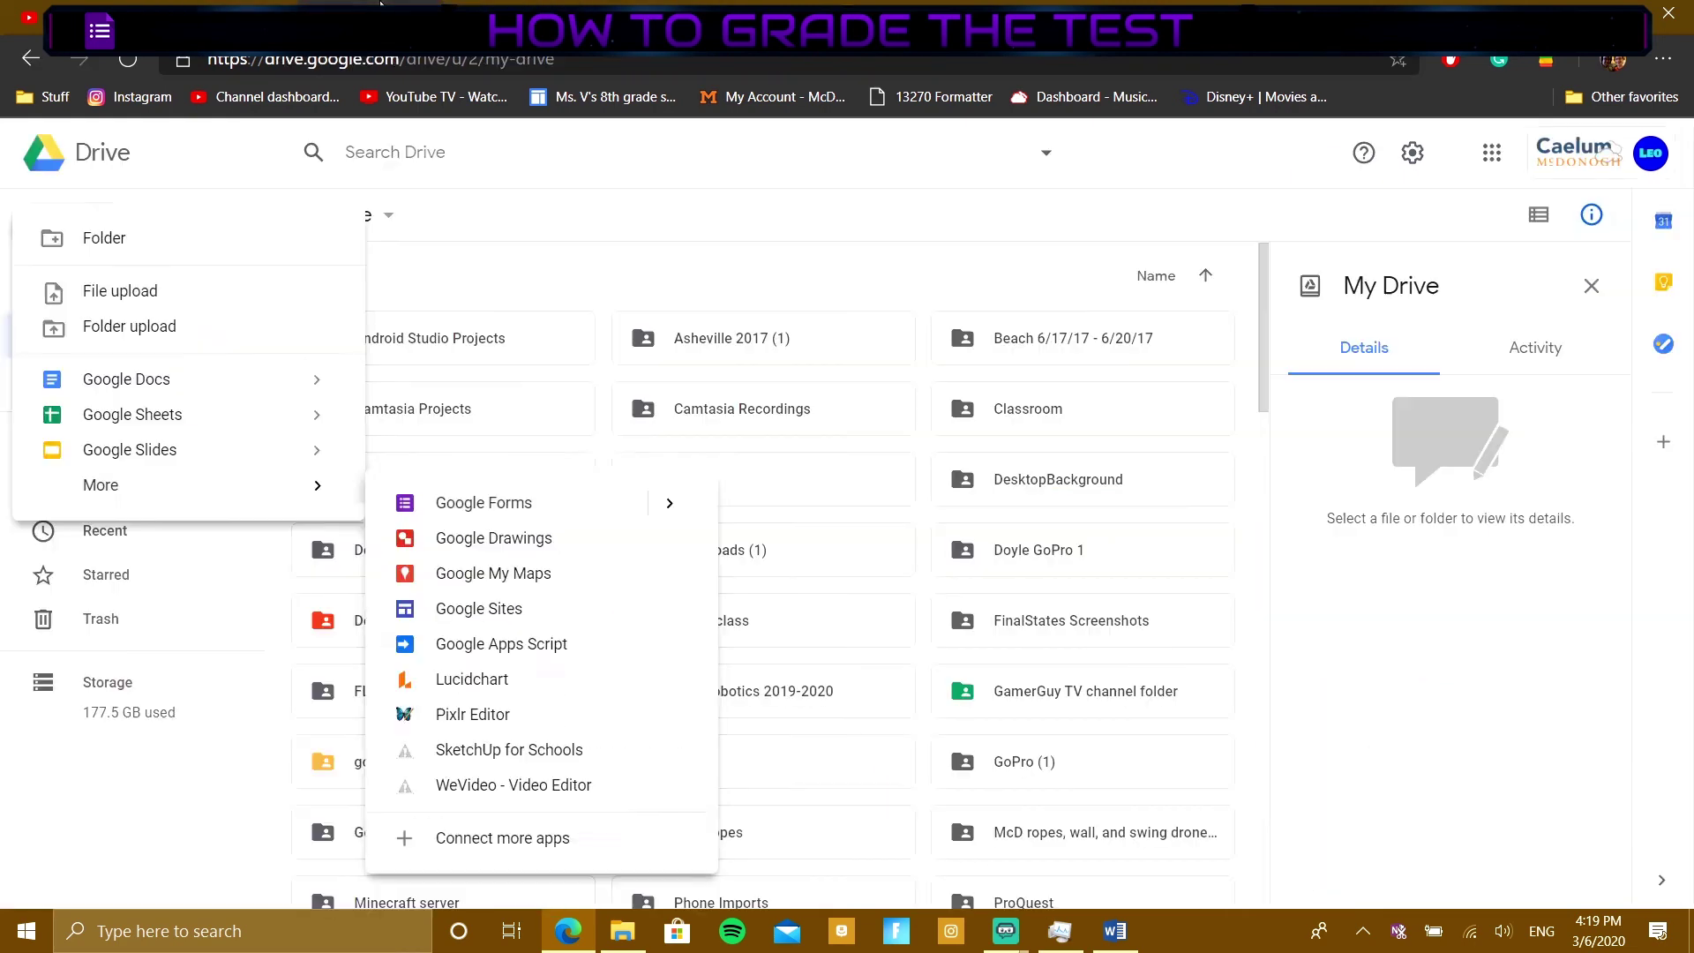
Step: Create a new Google Form in Drive from the Blank Quiz template and close the locked mode introduction
key("Escape")
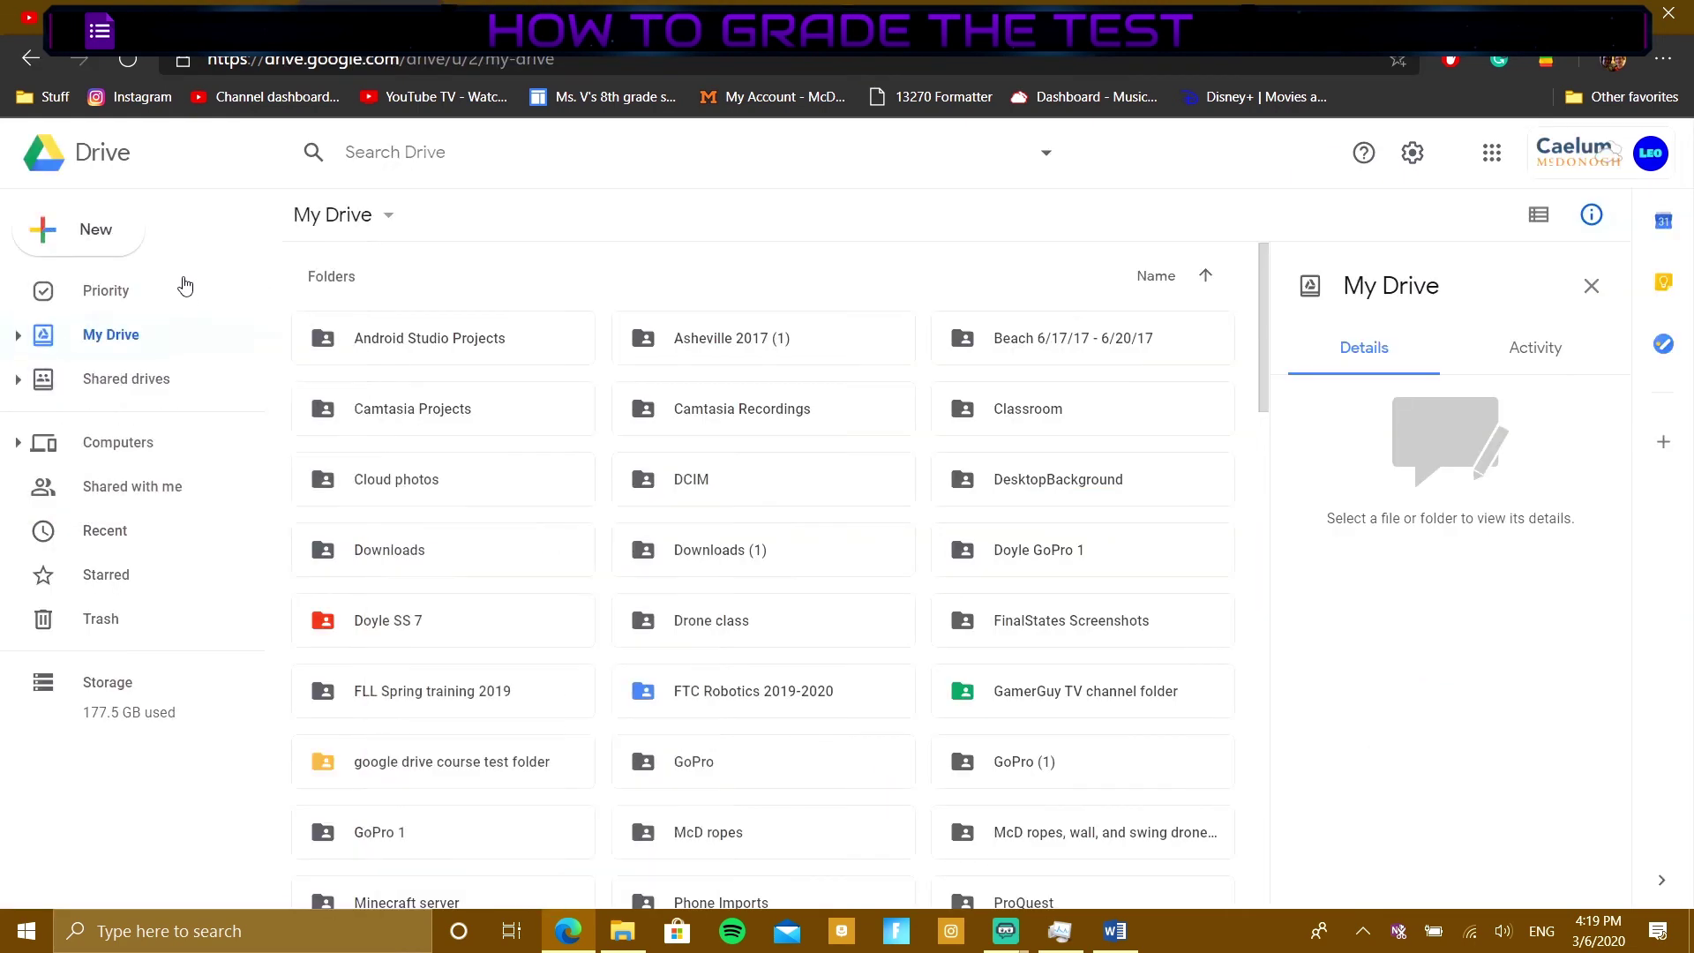
left_click(88, 229)
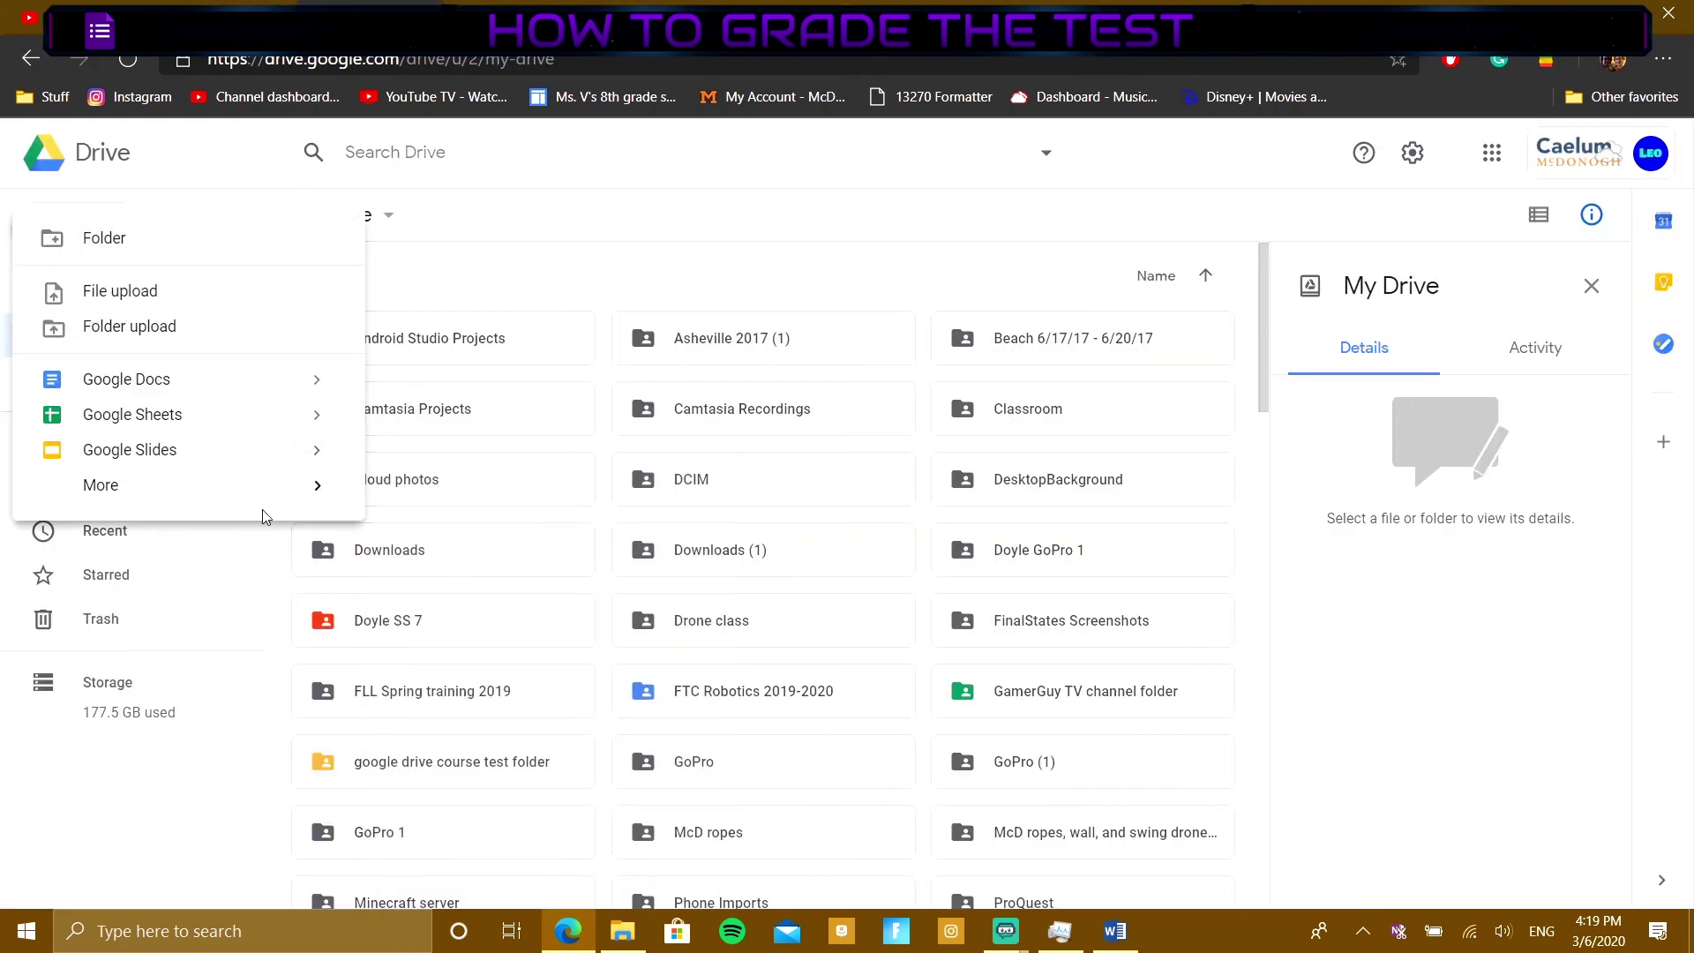
mouse_move(313, 492)
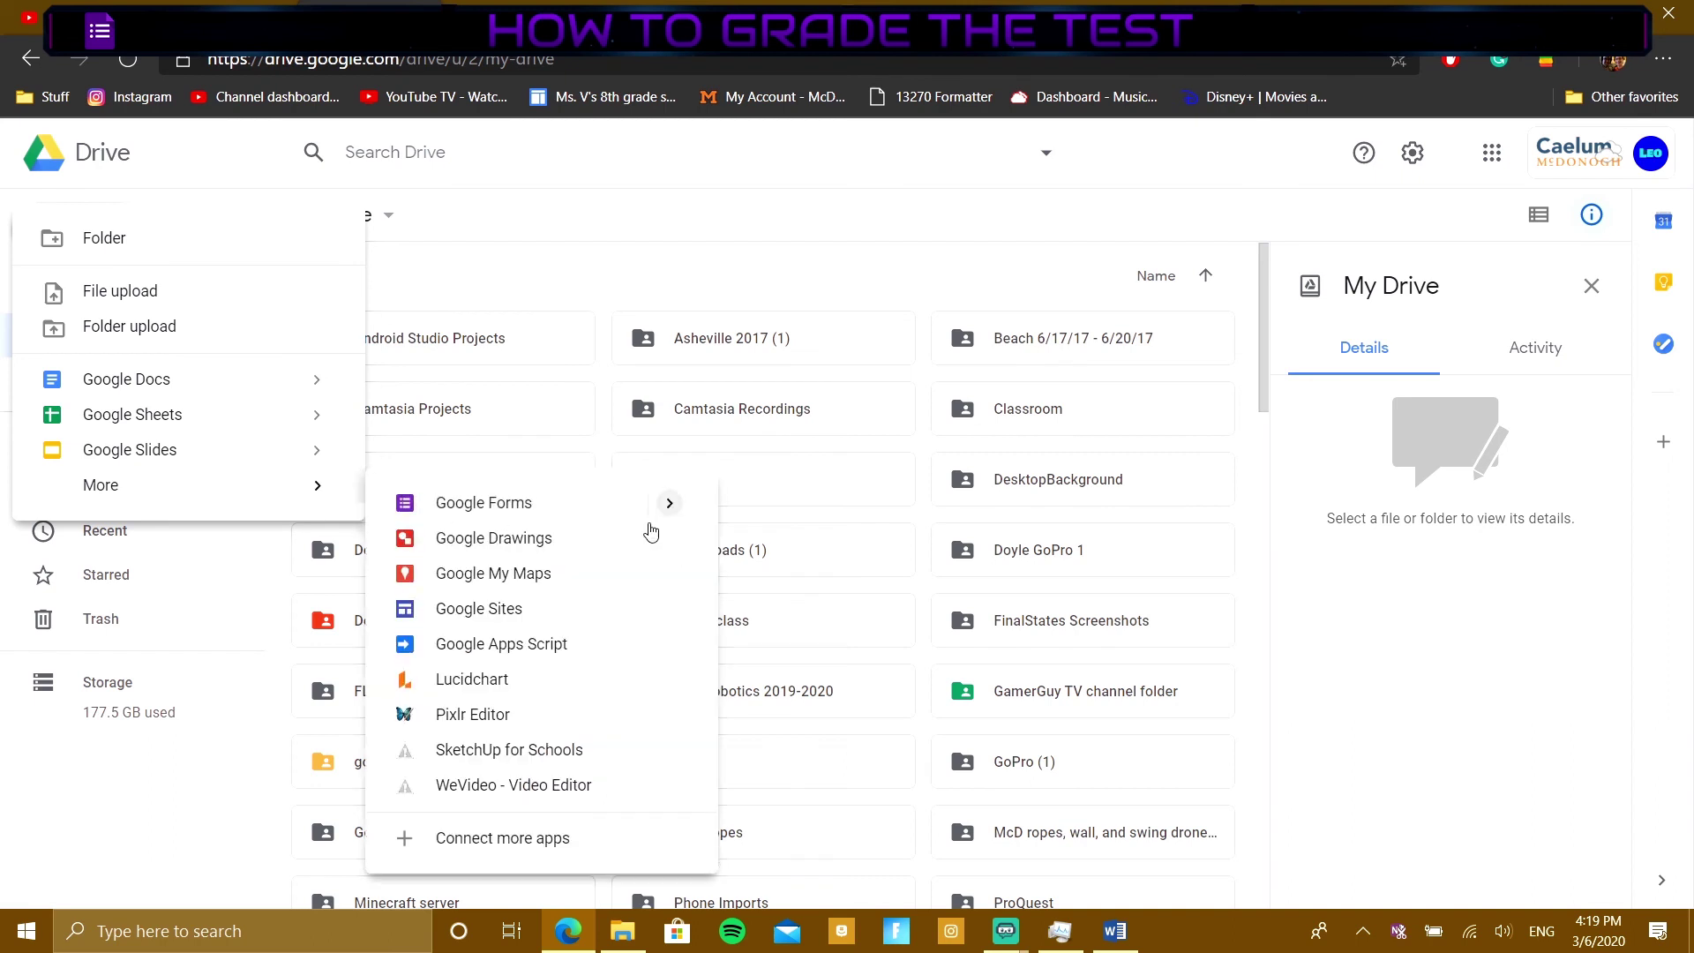
mouse_move(675, 508)
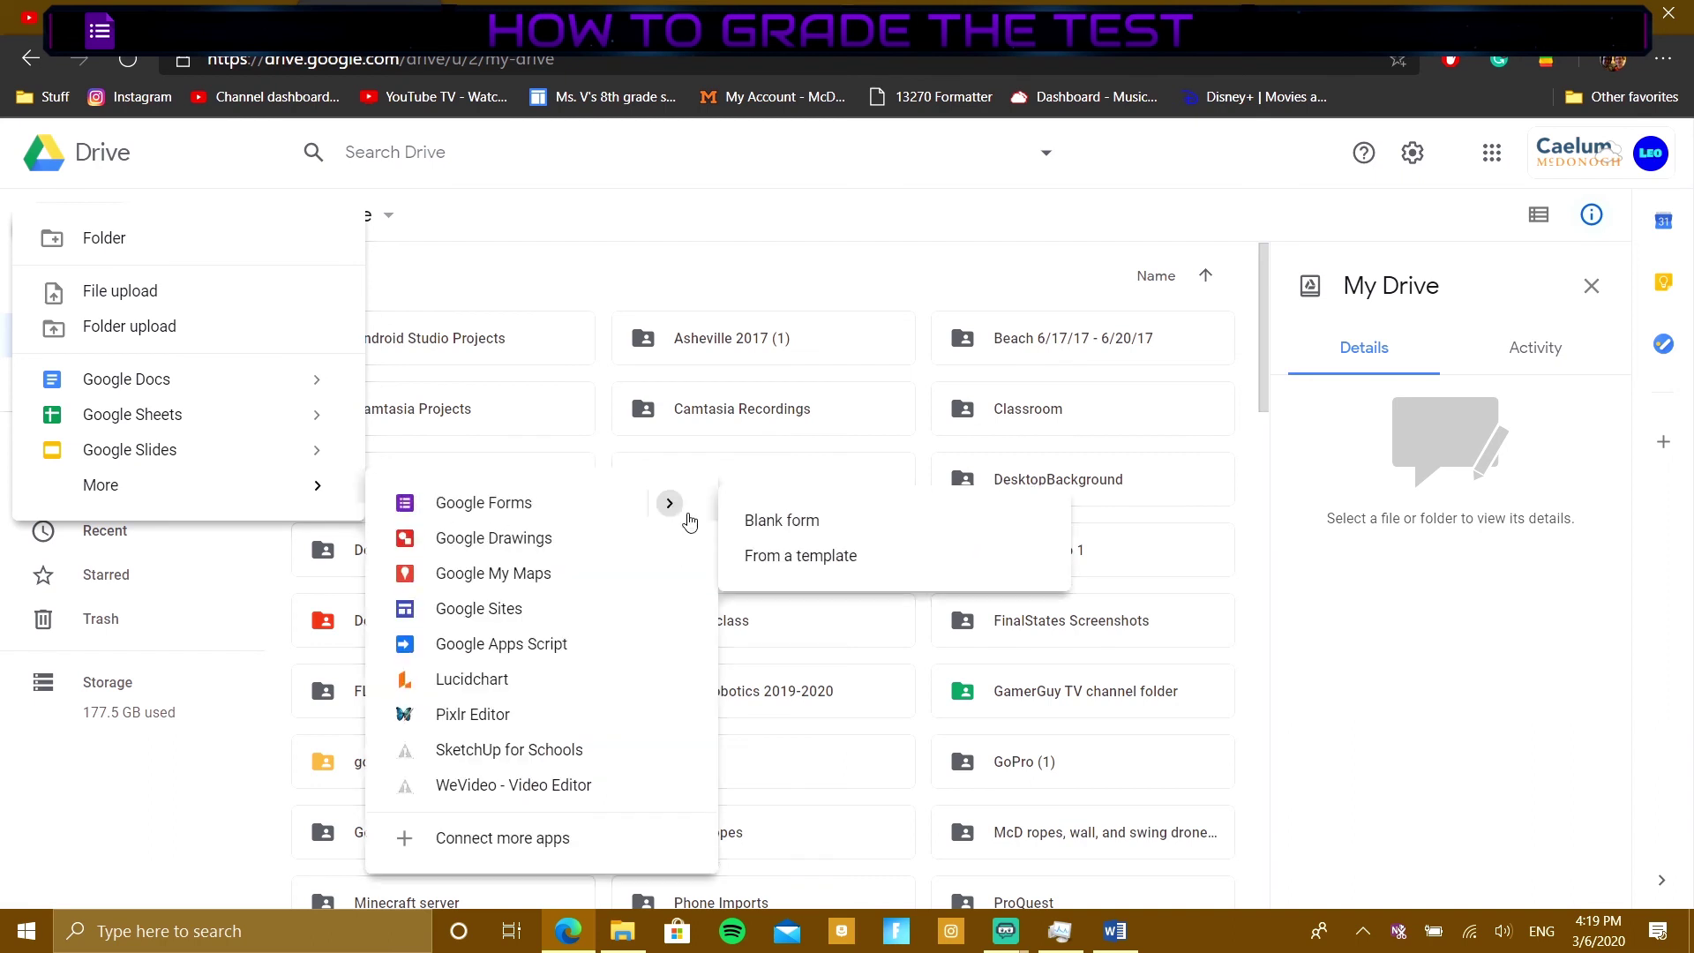
left_click(783, 558)
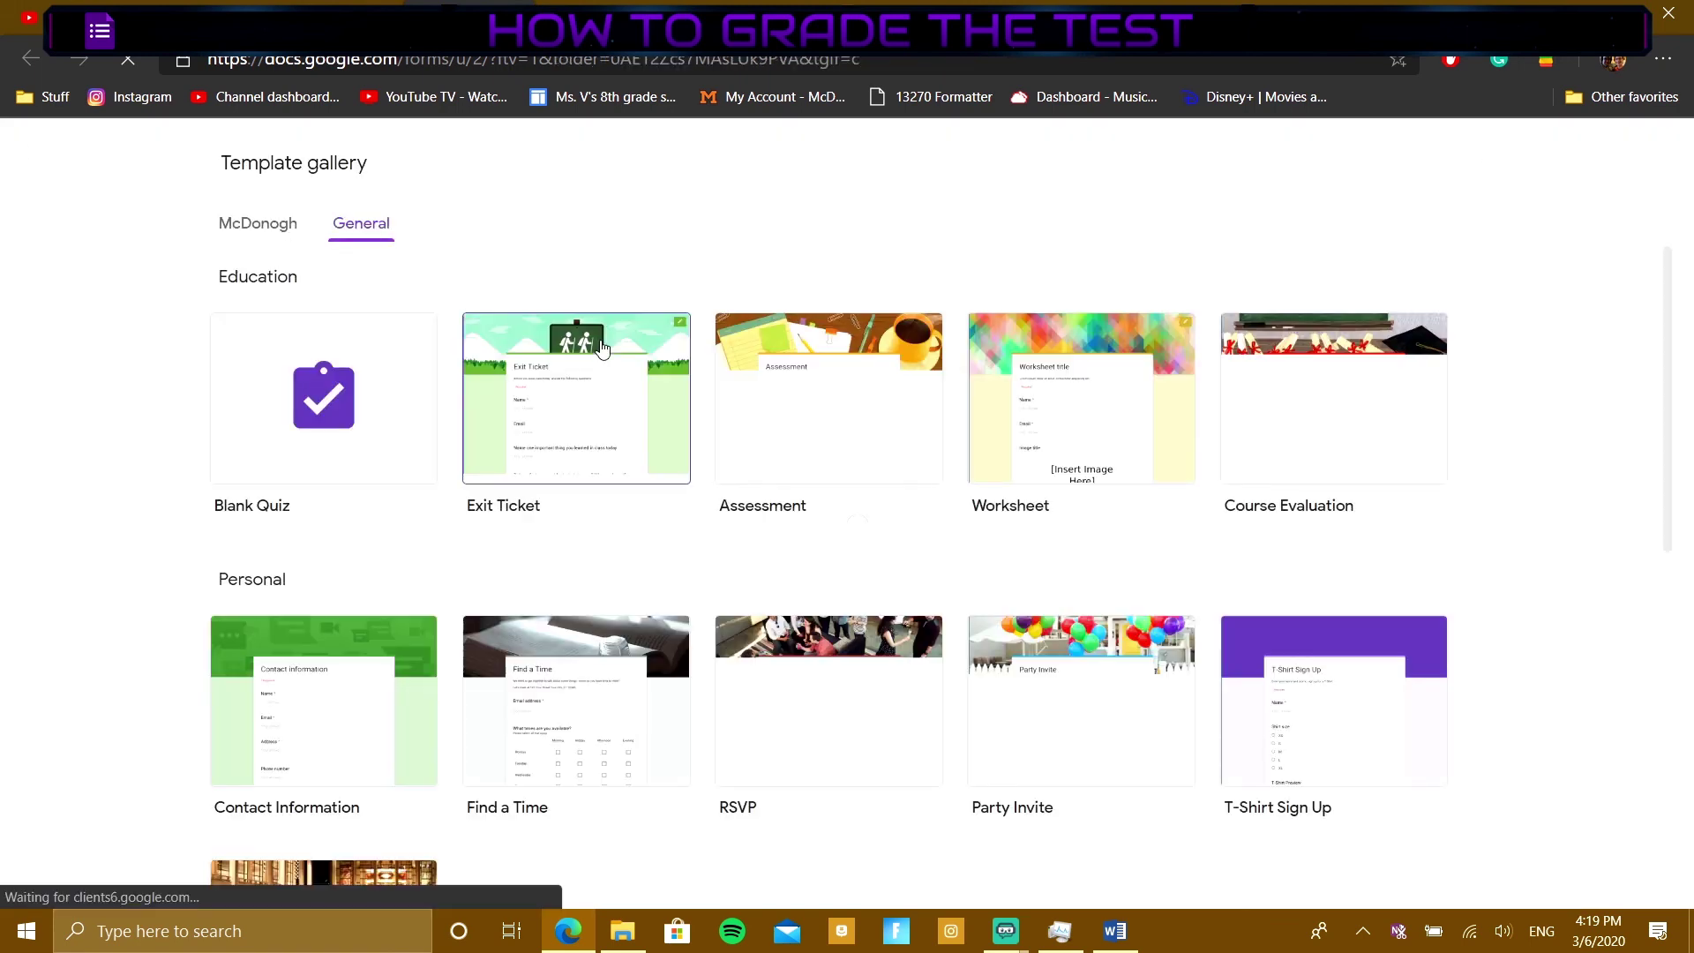
left_click(325, 424)
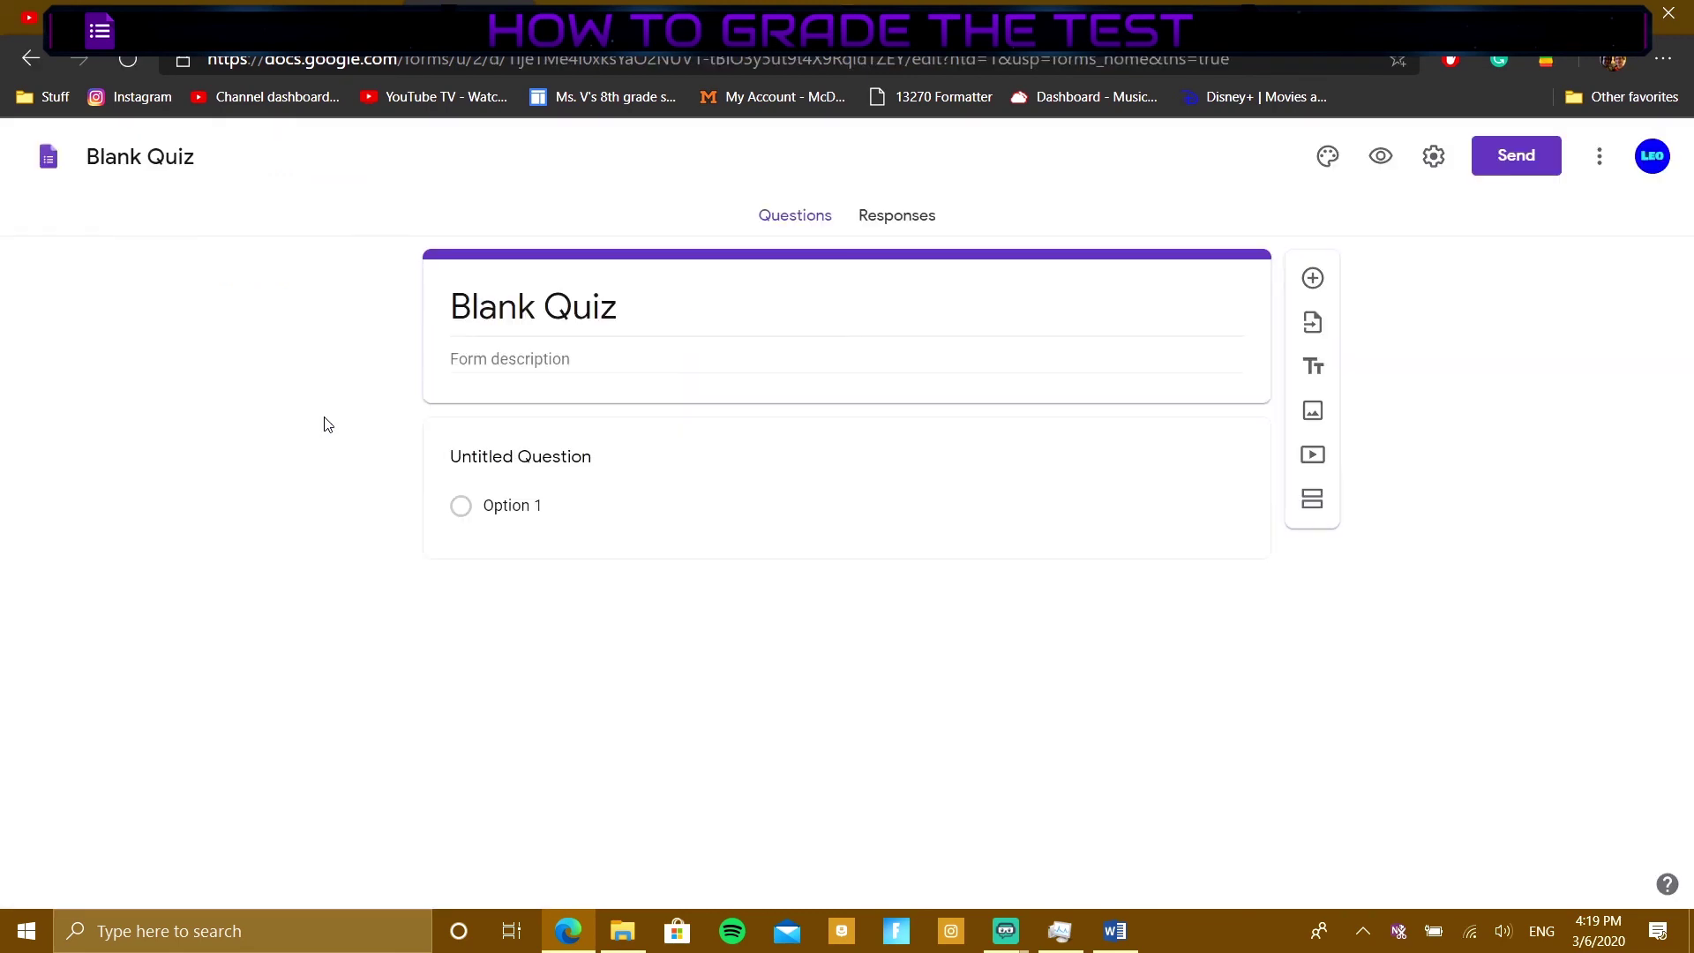
left_click(1176, 455)
left_click(778, 708)
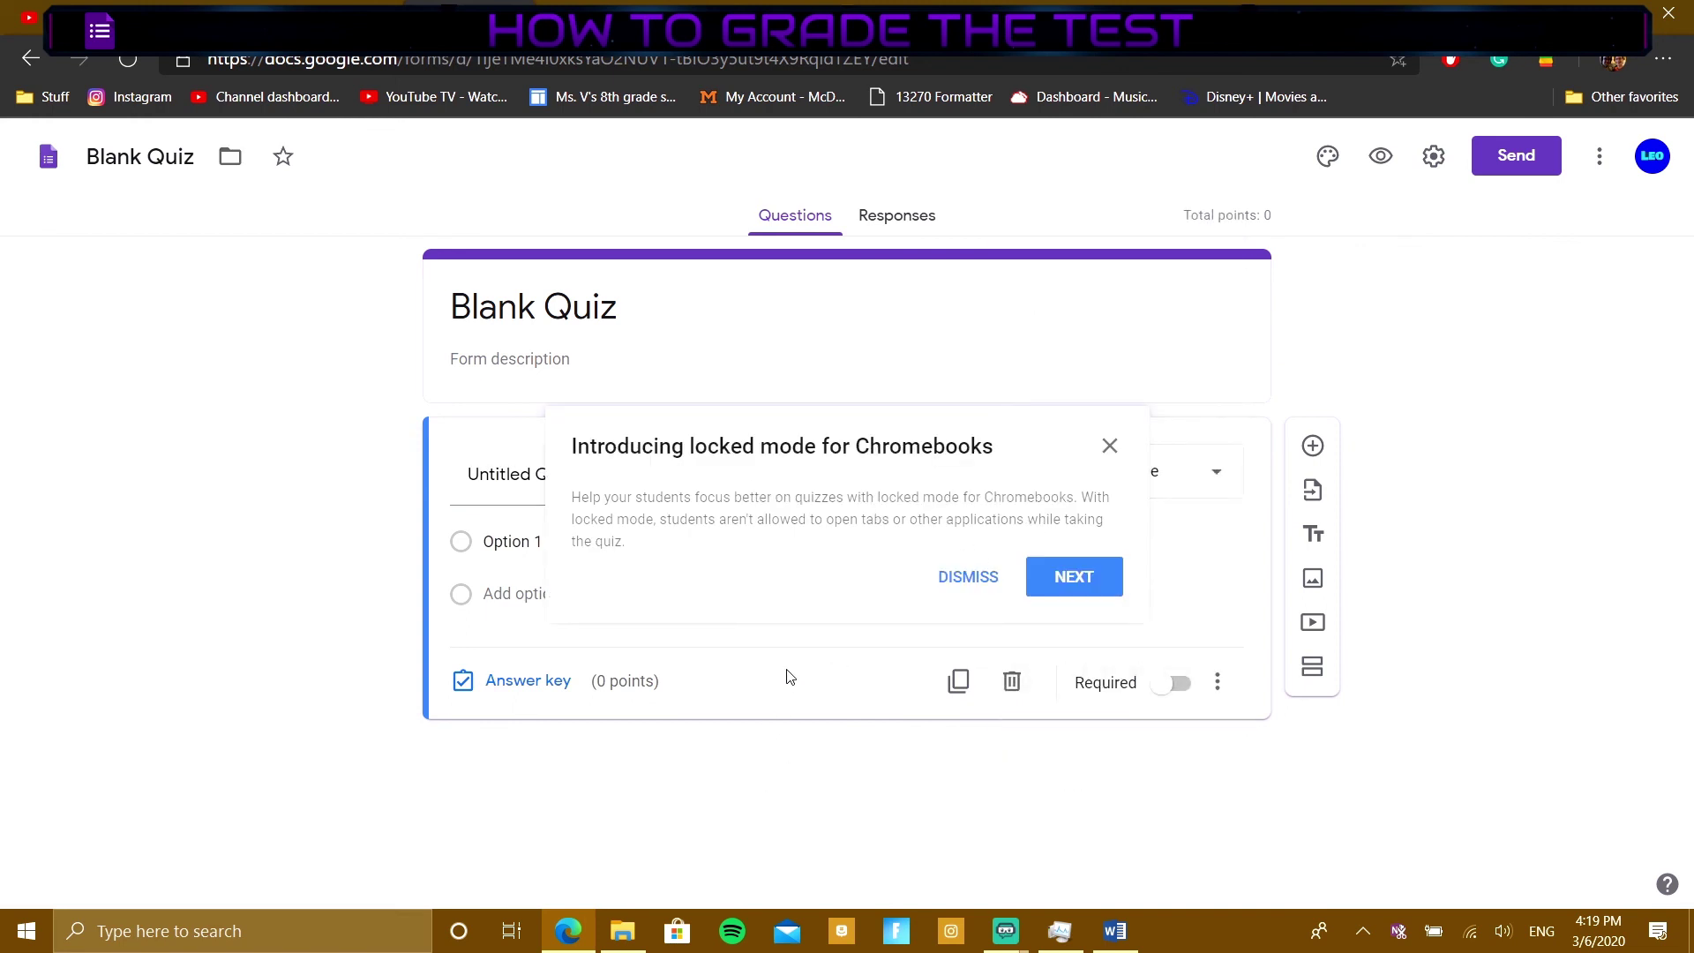
left_click(1070, 578)
left_click(1575, 353)
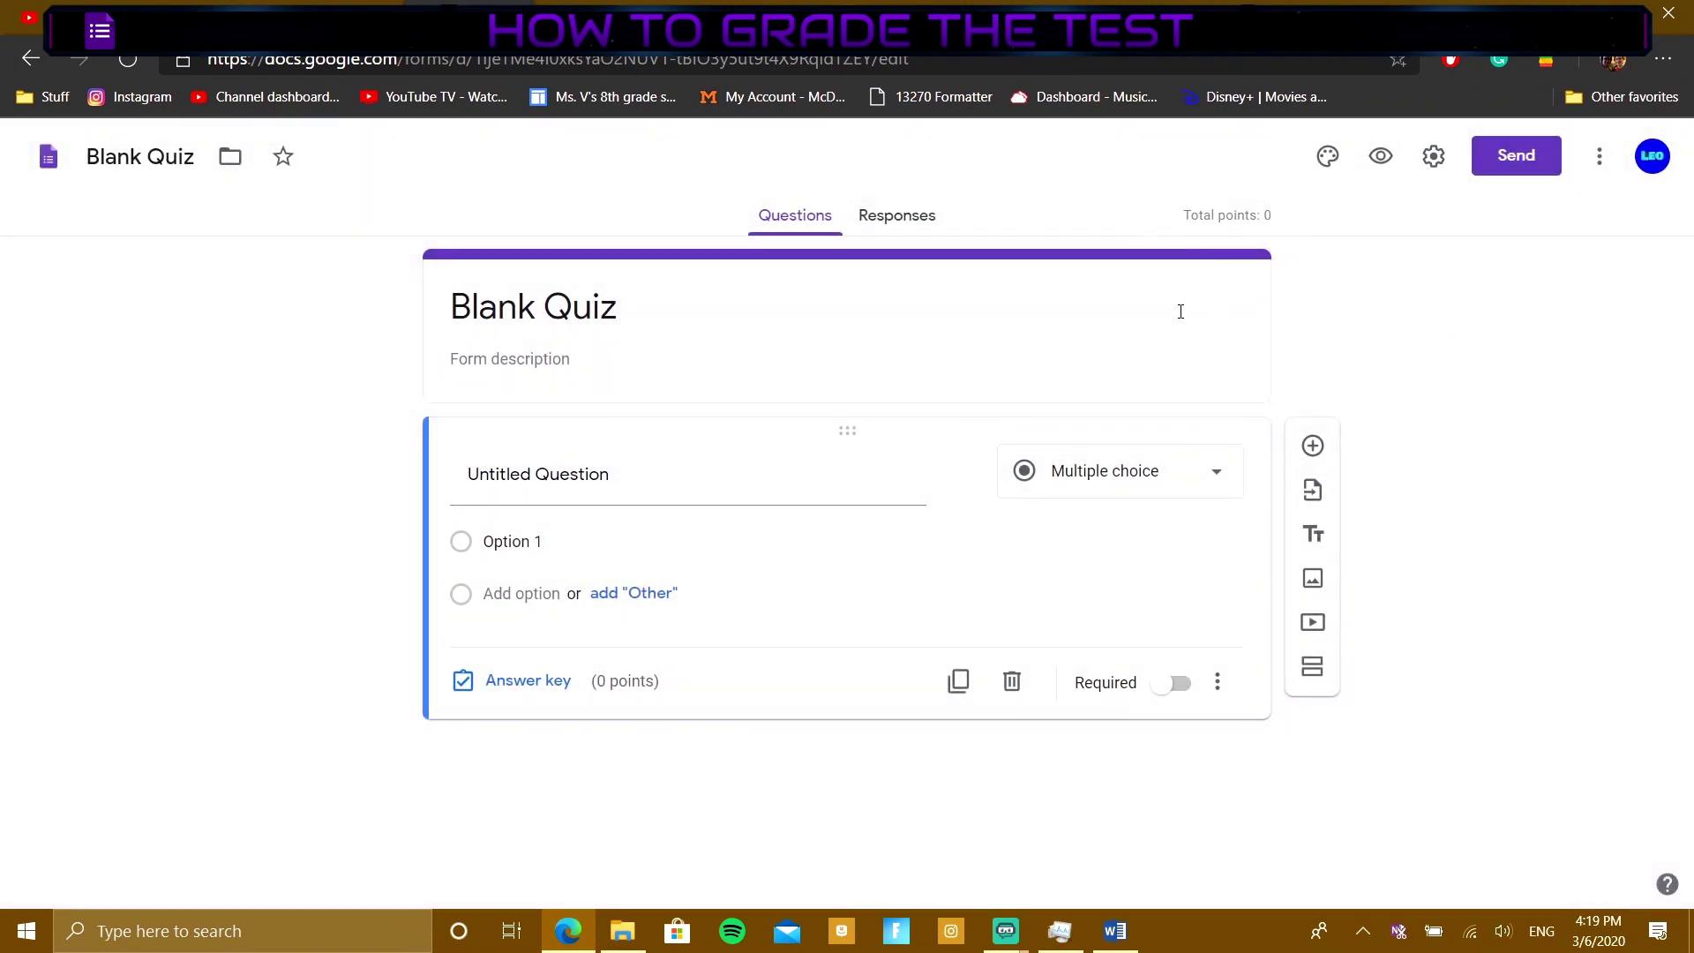
Step: Add Option 2 and Option 3 to the untitled multiple choice question
left_click(545, 545)
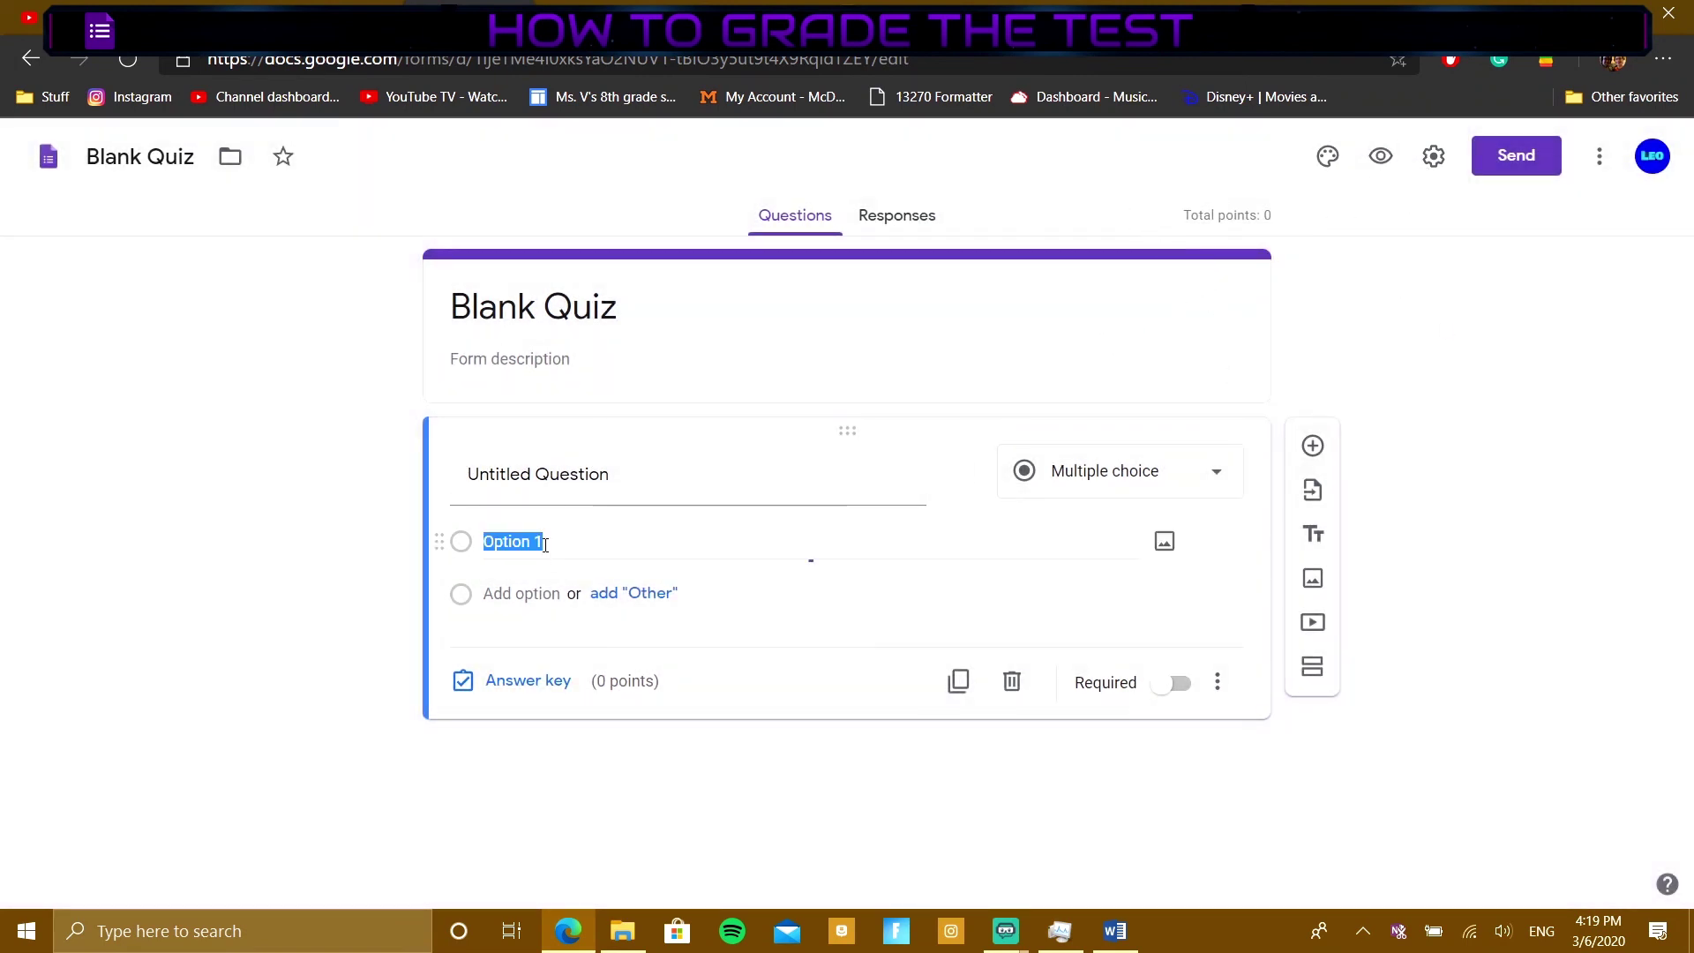
left_click(514, 598)
left_click(518, 648)
Step: Set the multiple choice question's answer key to Option 2, worth 2 points
left_click(526, 786)
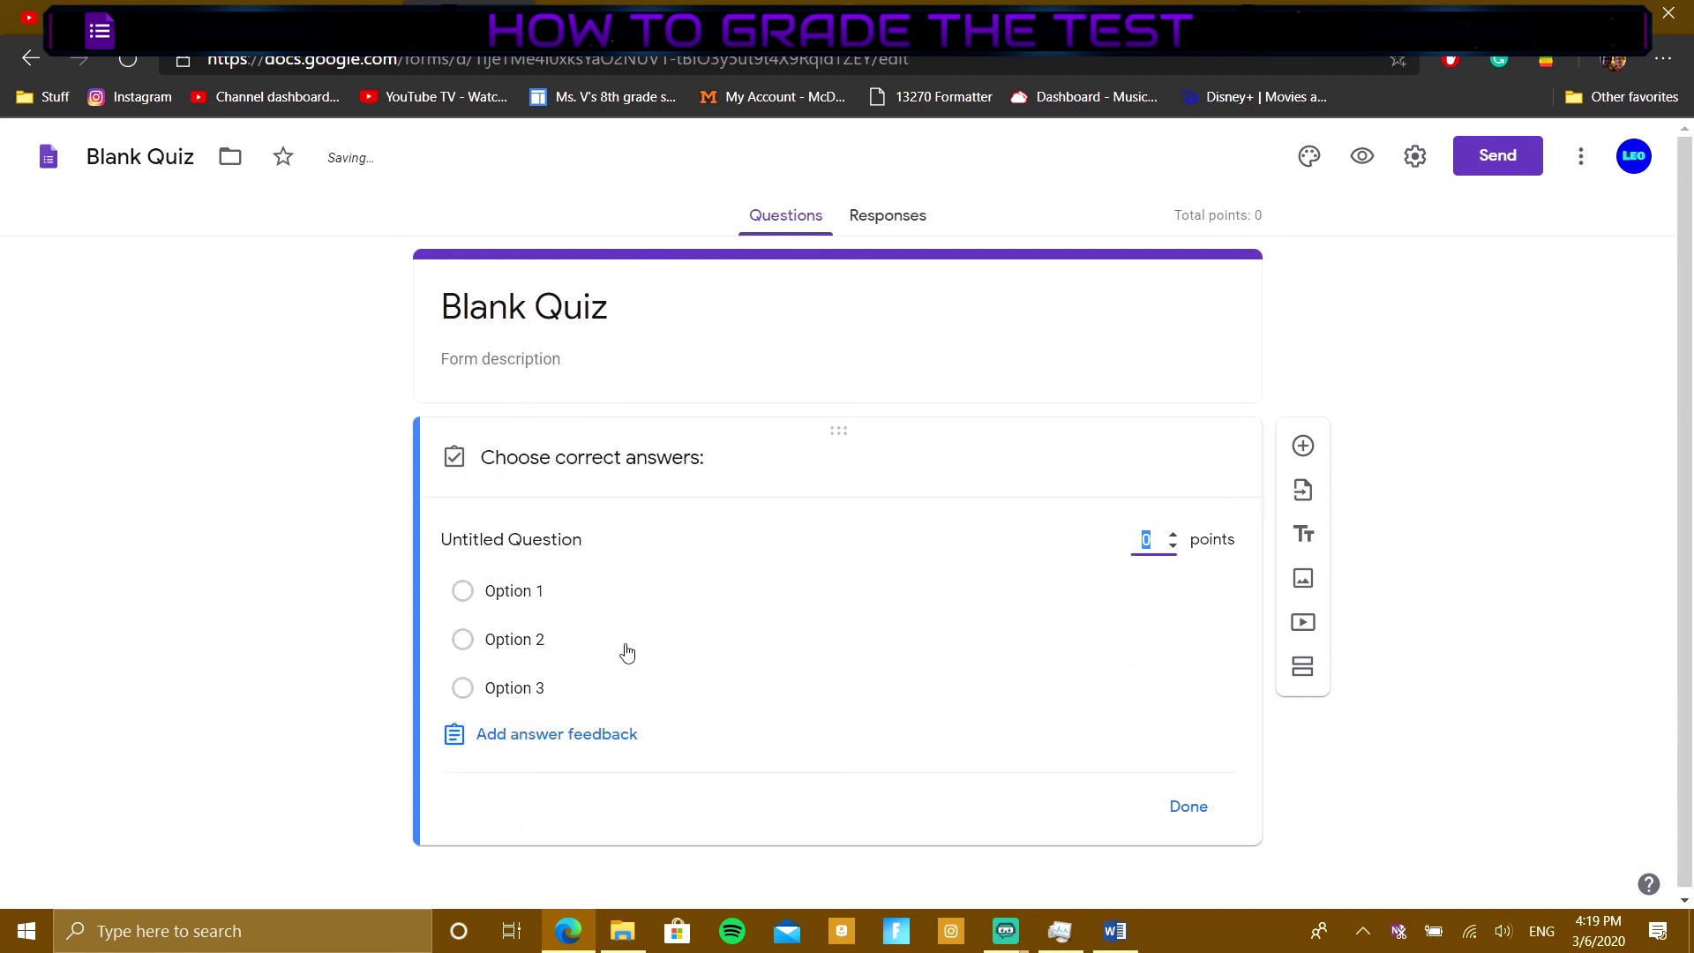
left_click(462, 640)
left_click(1141, 538)
left_click(1186, 808)
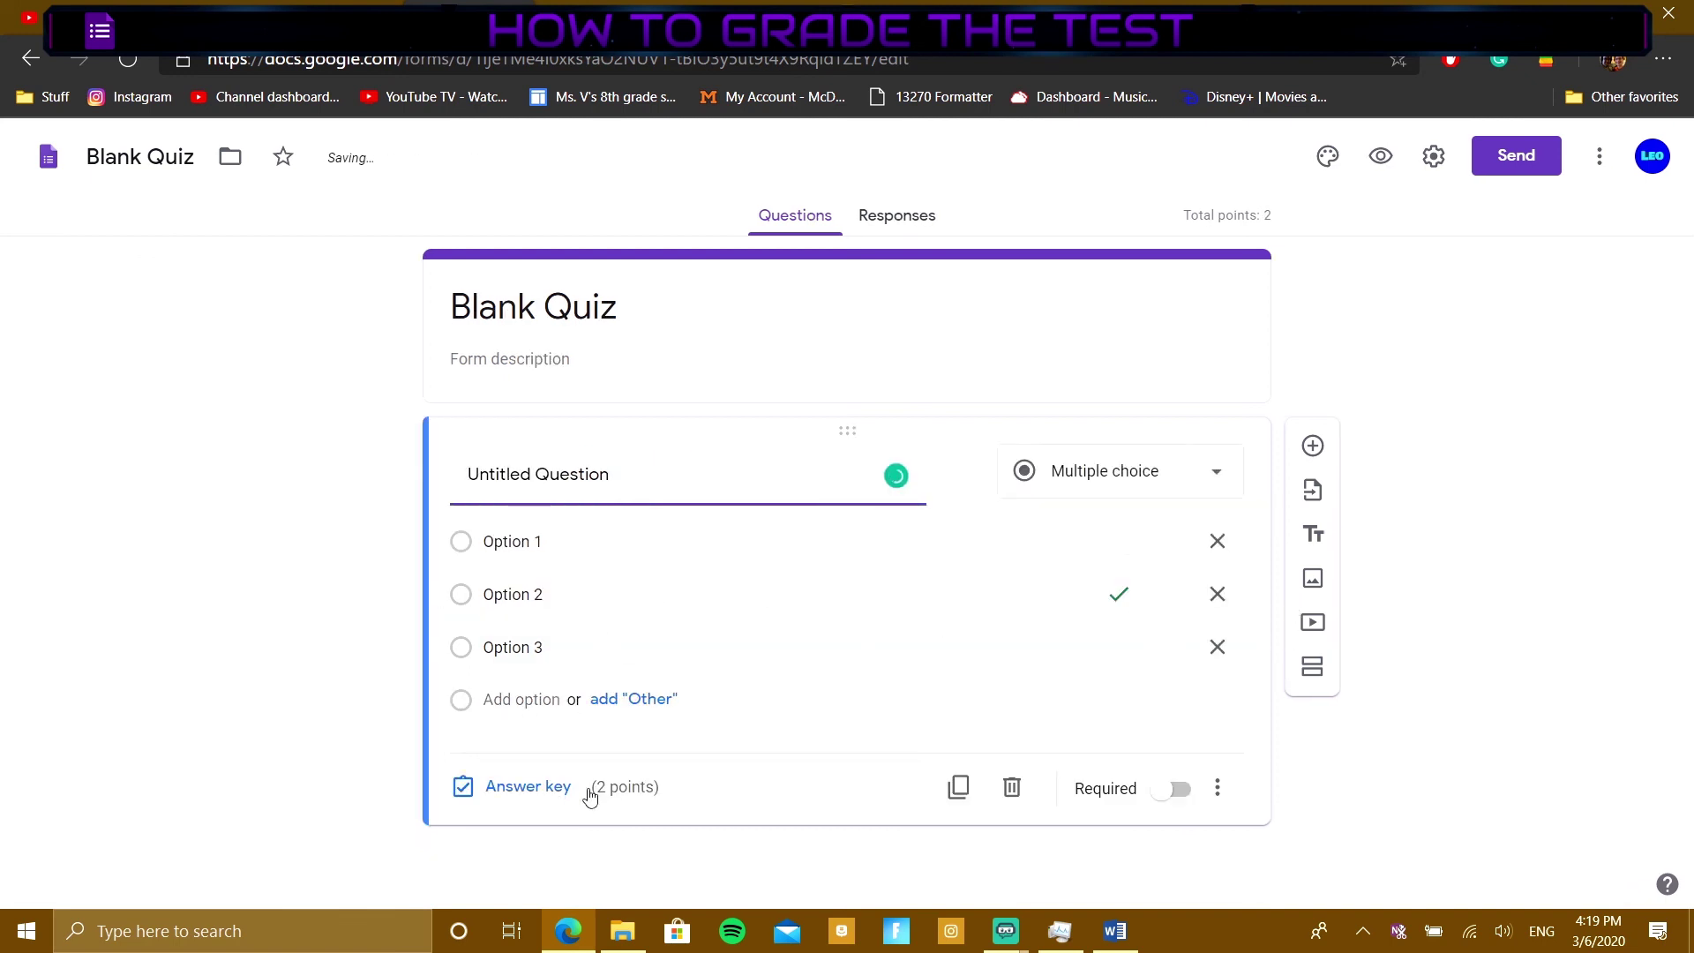
Step: Add a second question of the Checkboxes type with four options, Option 1 to Option 4, leaving its title empty
left_click(1309, 447)
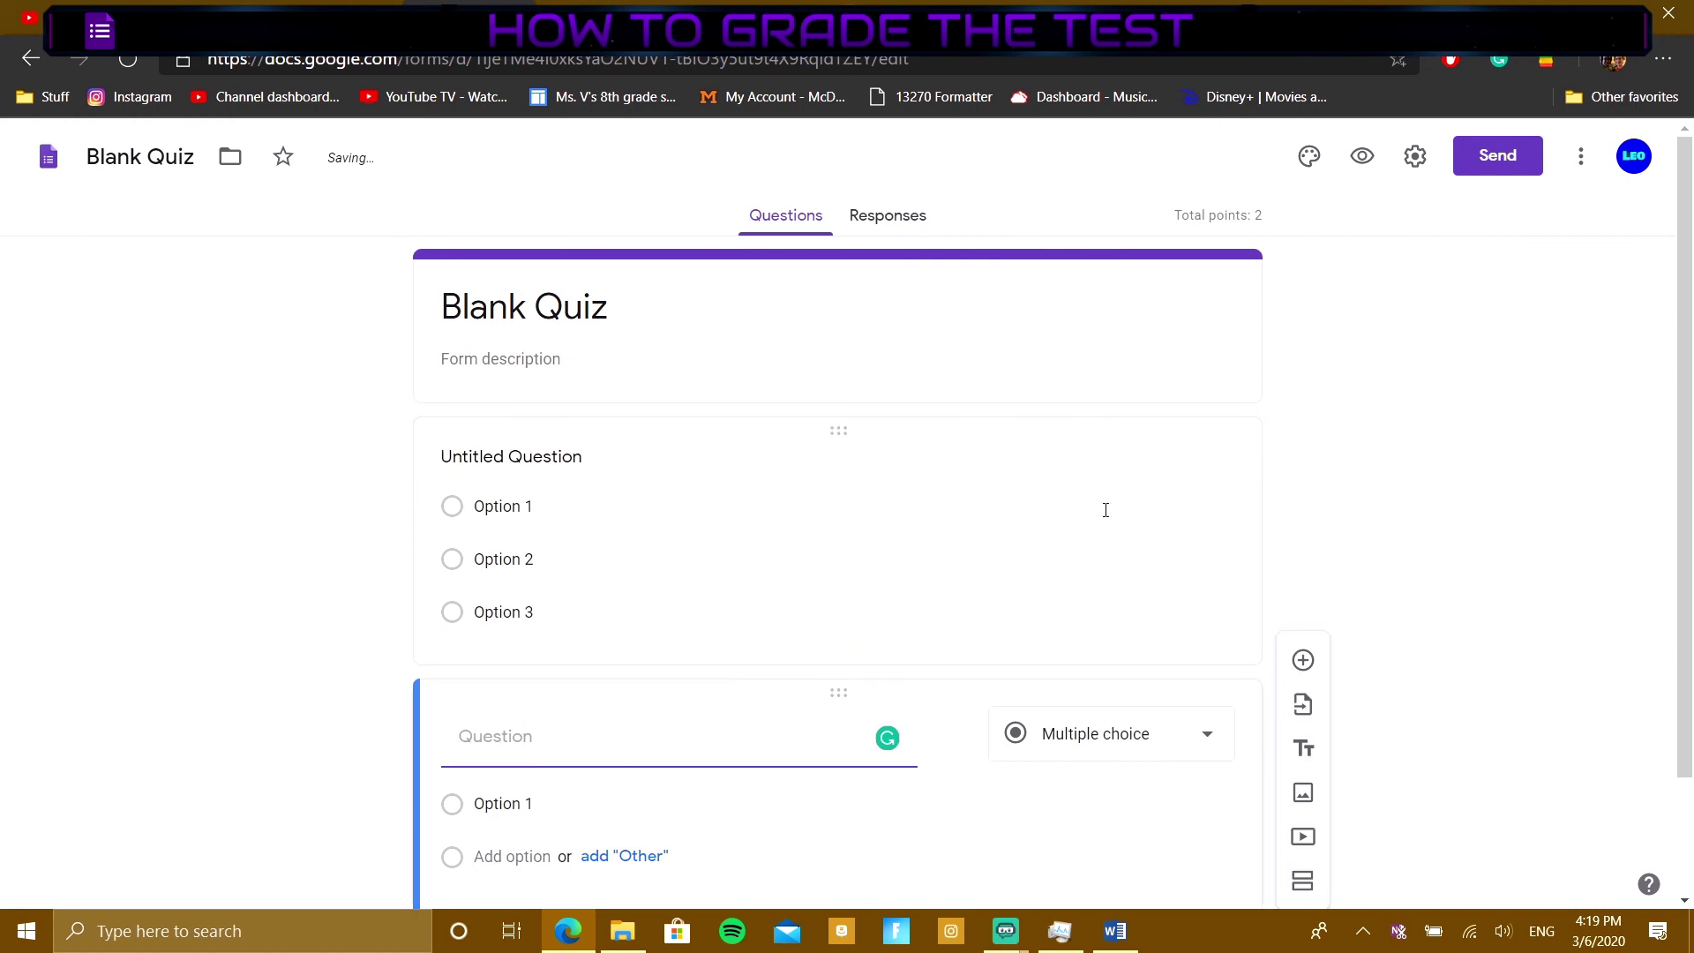
left_click(1070, 593)
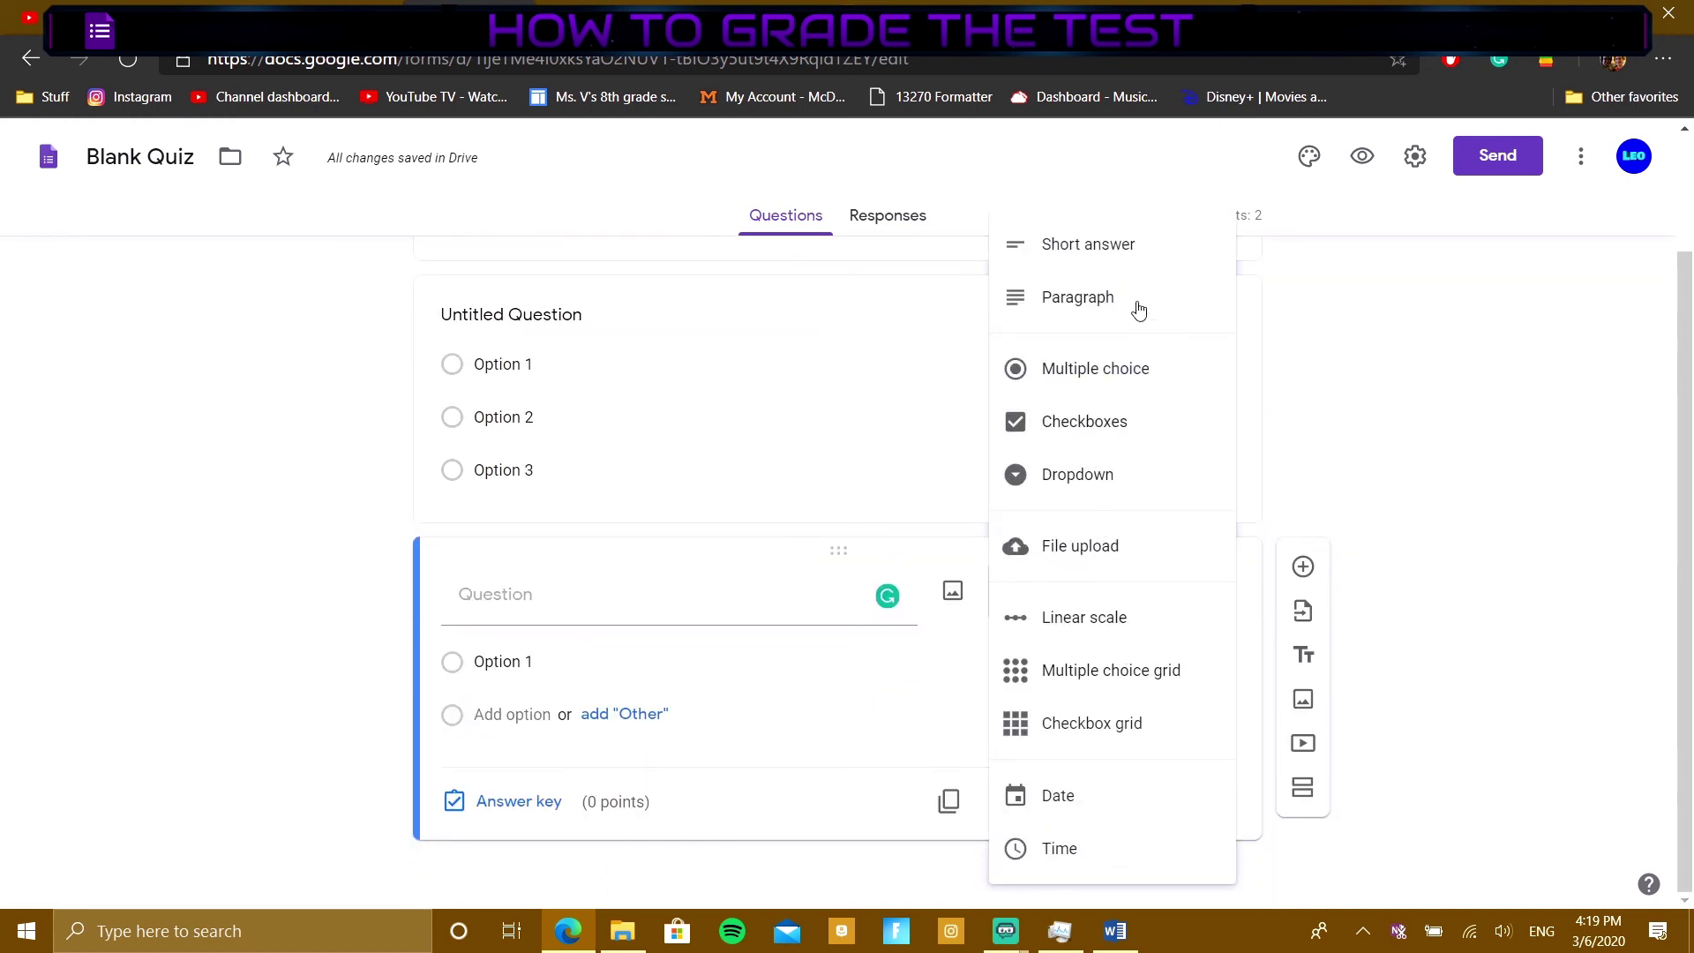
left_click(1119, 421)
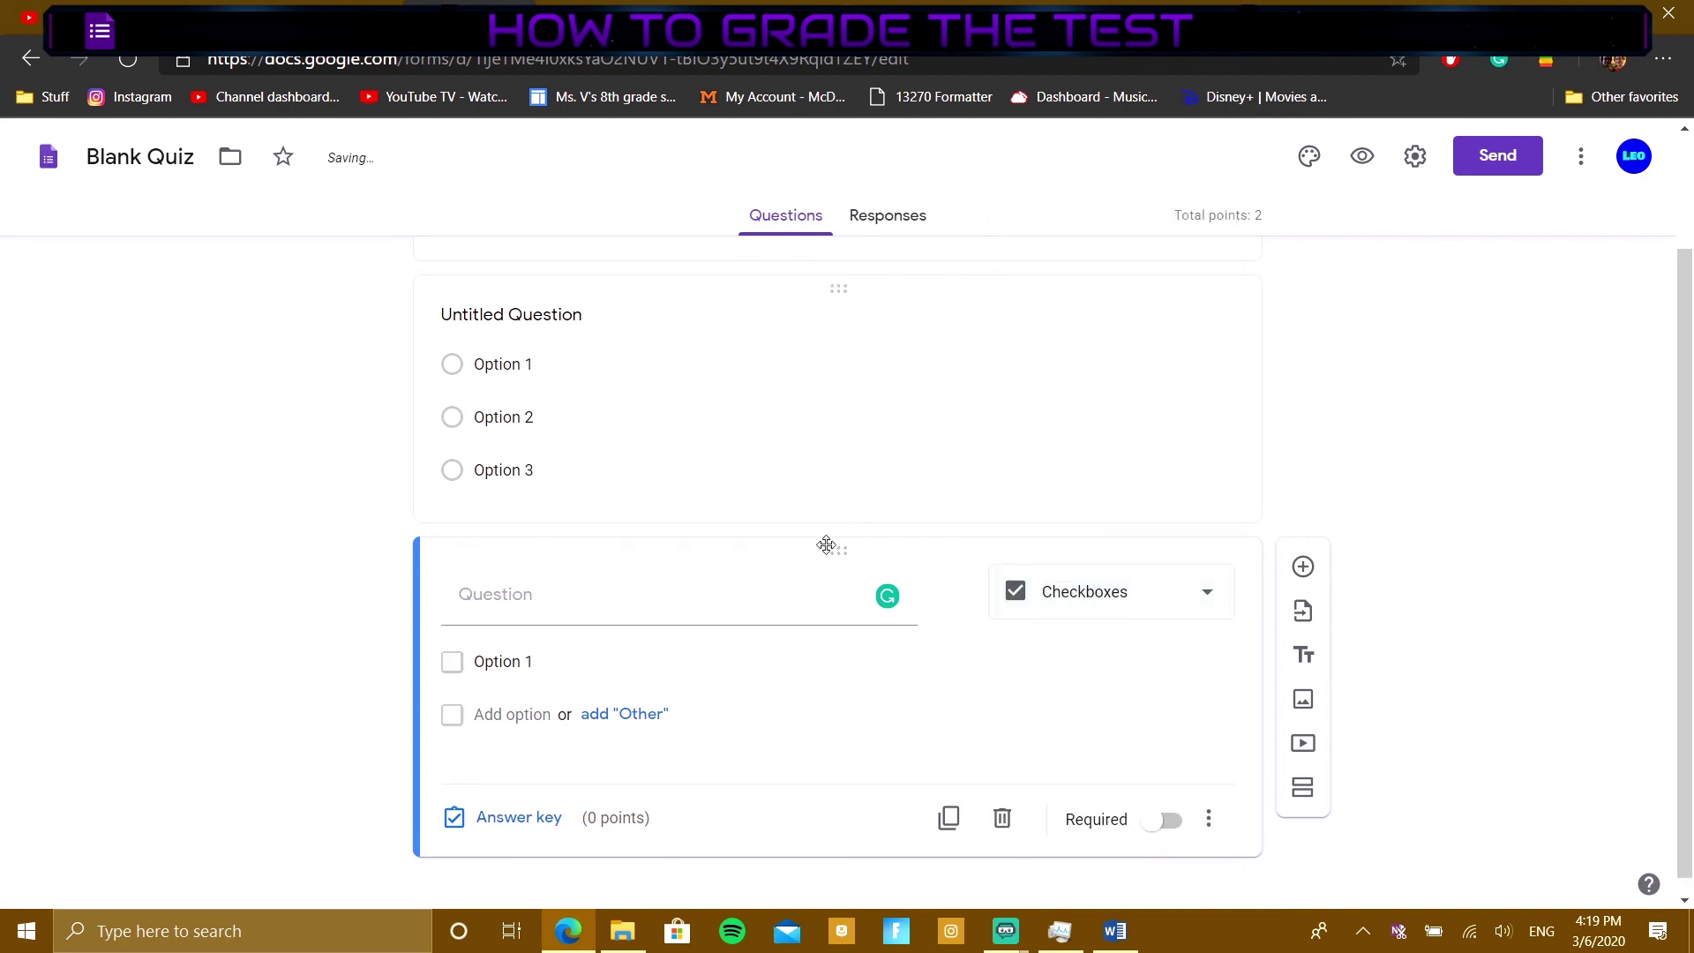
left_click(527, 713)
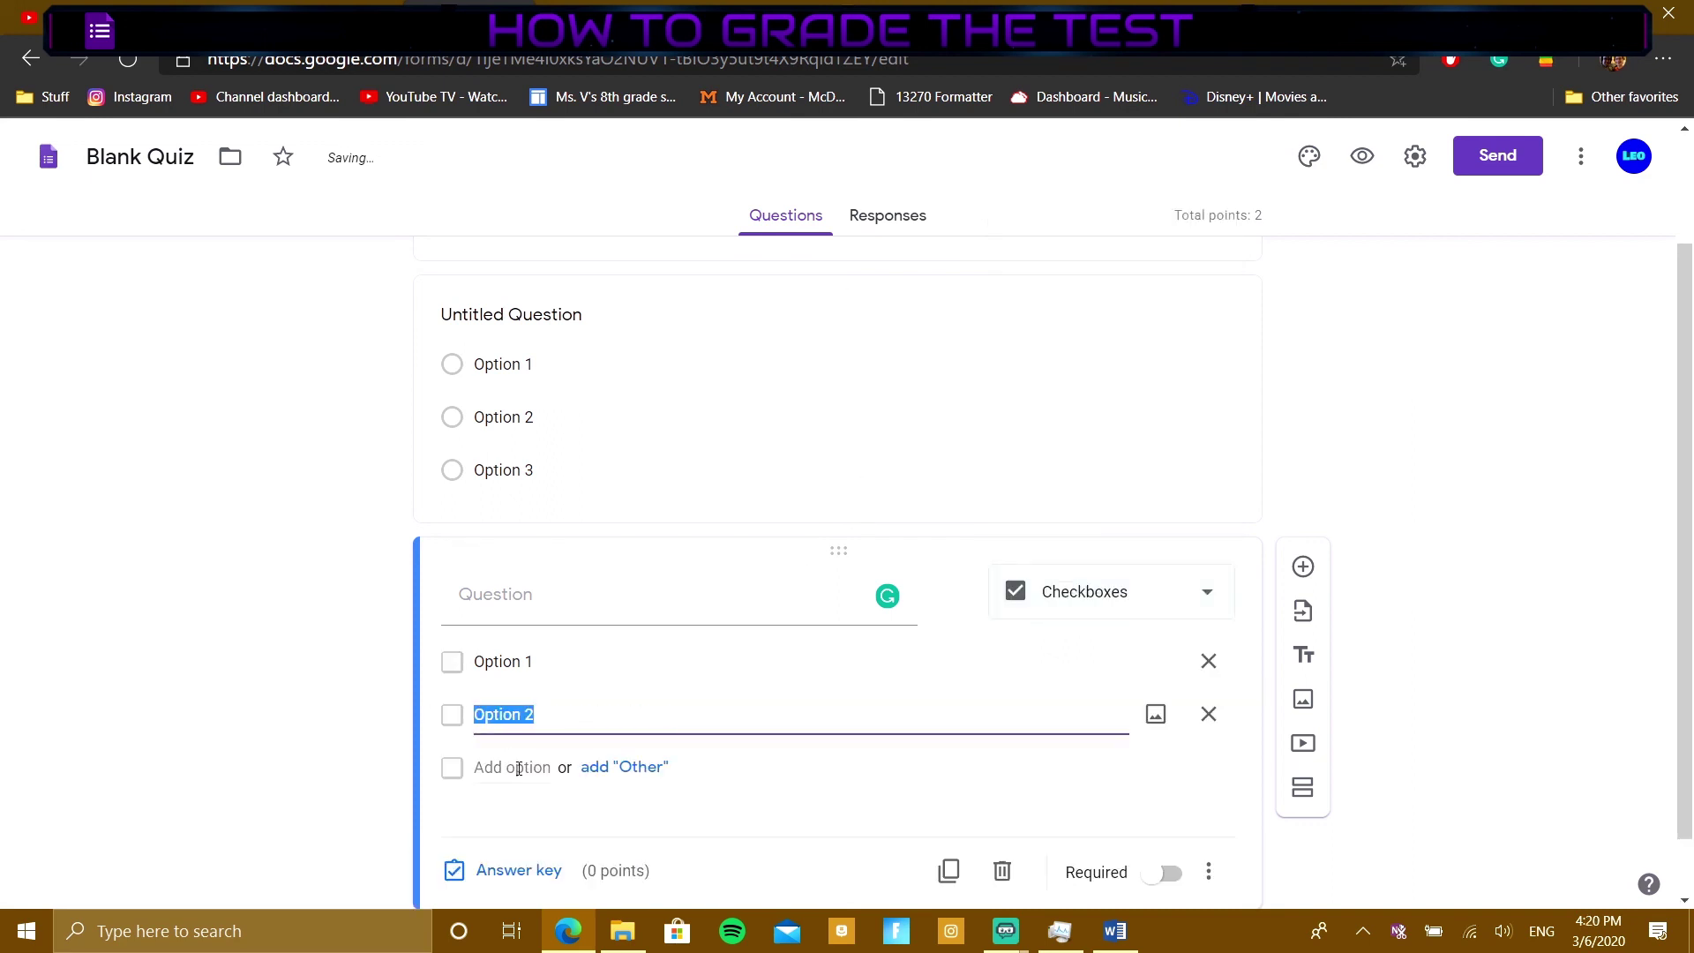
left_click(521, 767)
left_click(529, 819)
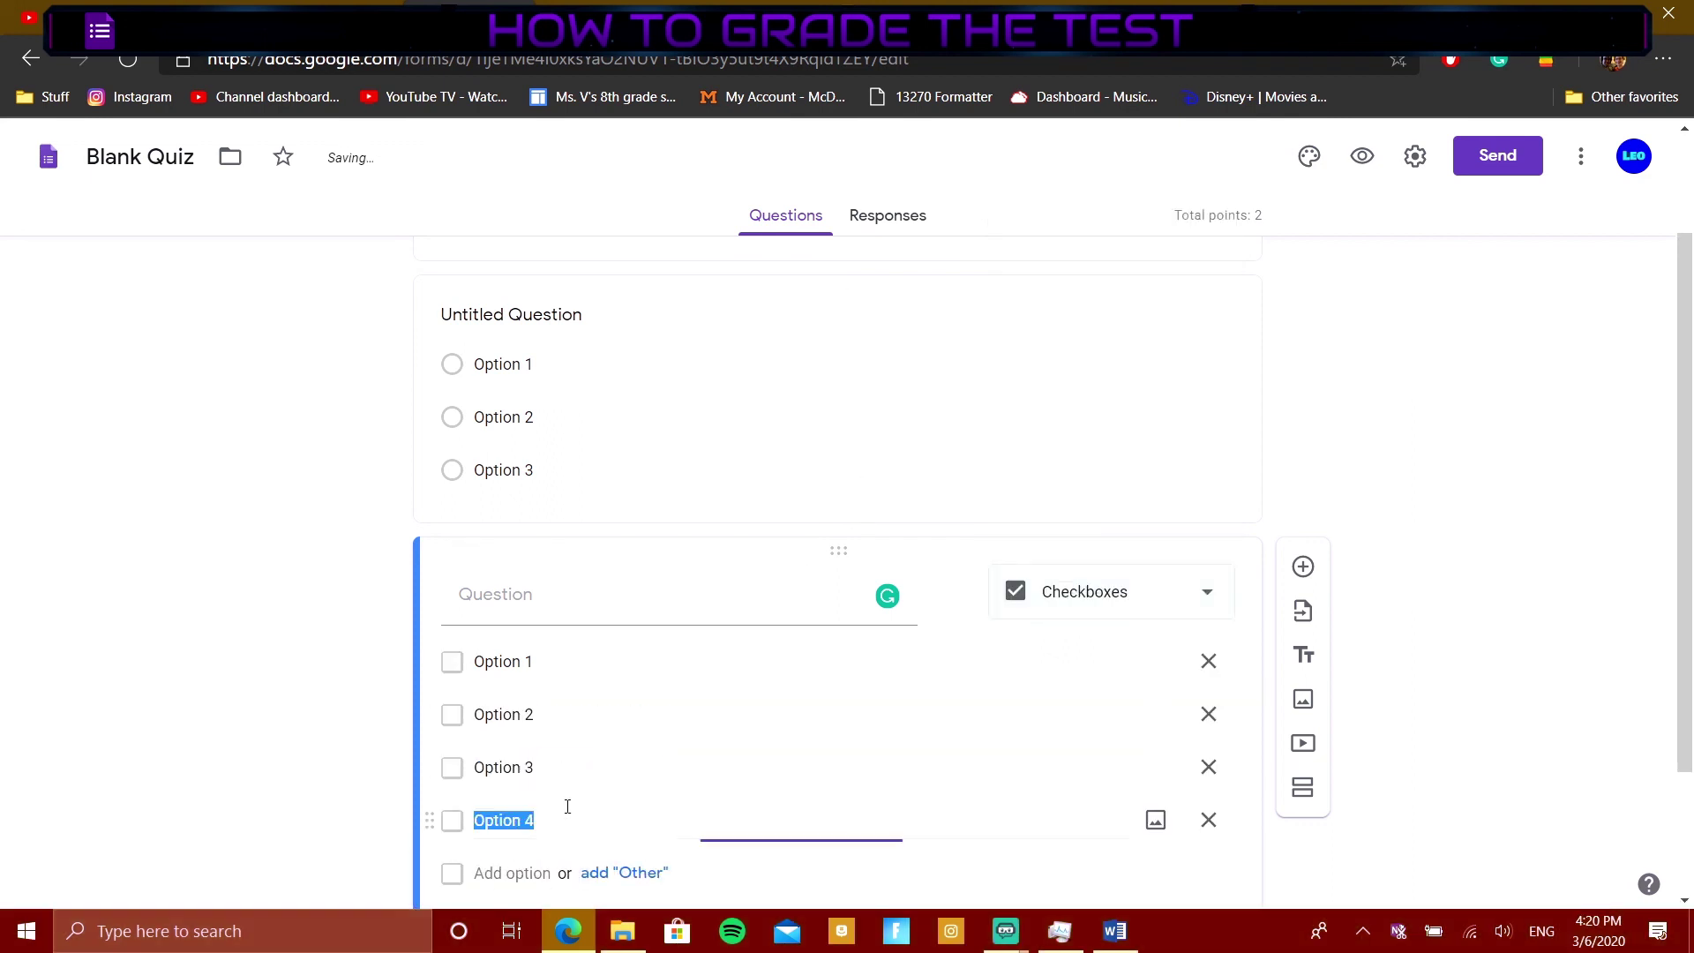
Step: Mark Option 2 and Option 4 as the correct answers in the checkbox question's answer key
scroll(737, 756, "down", 2)
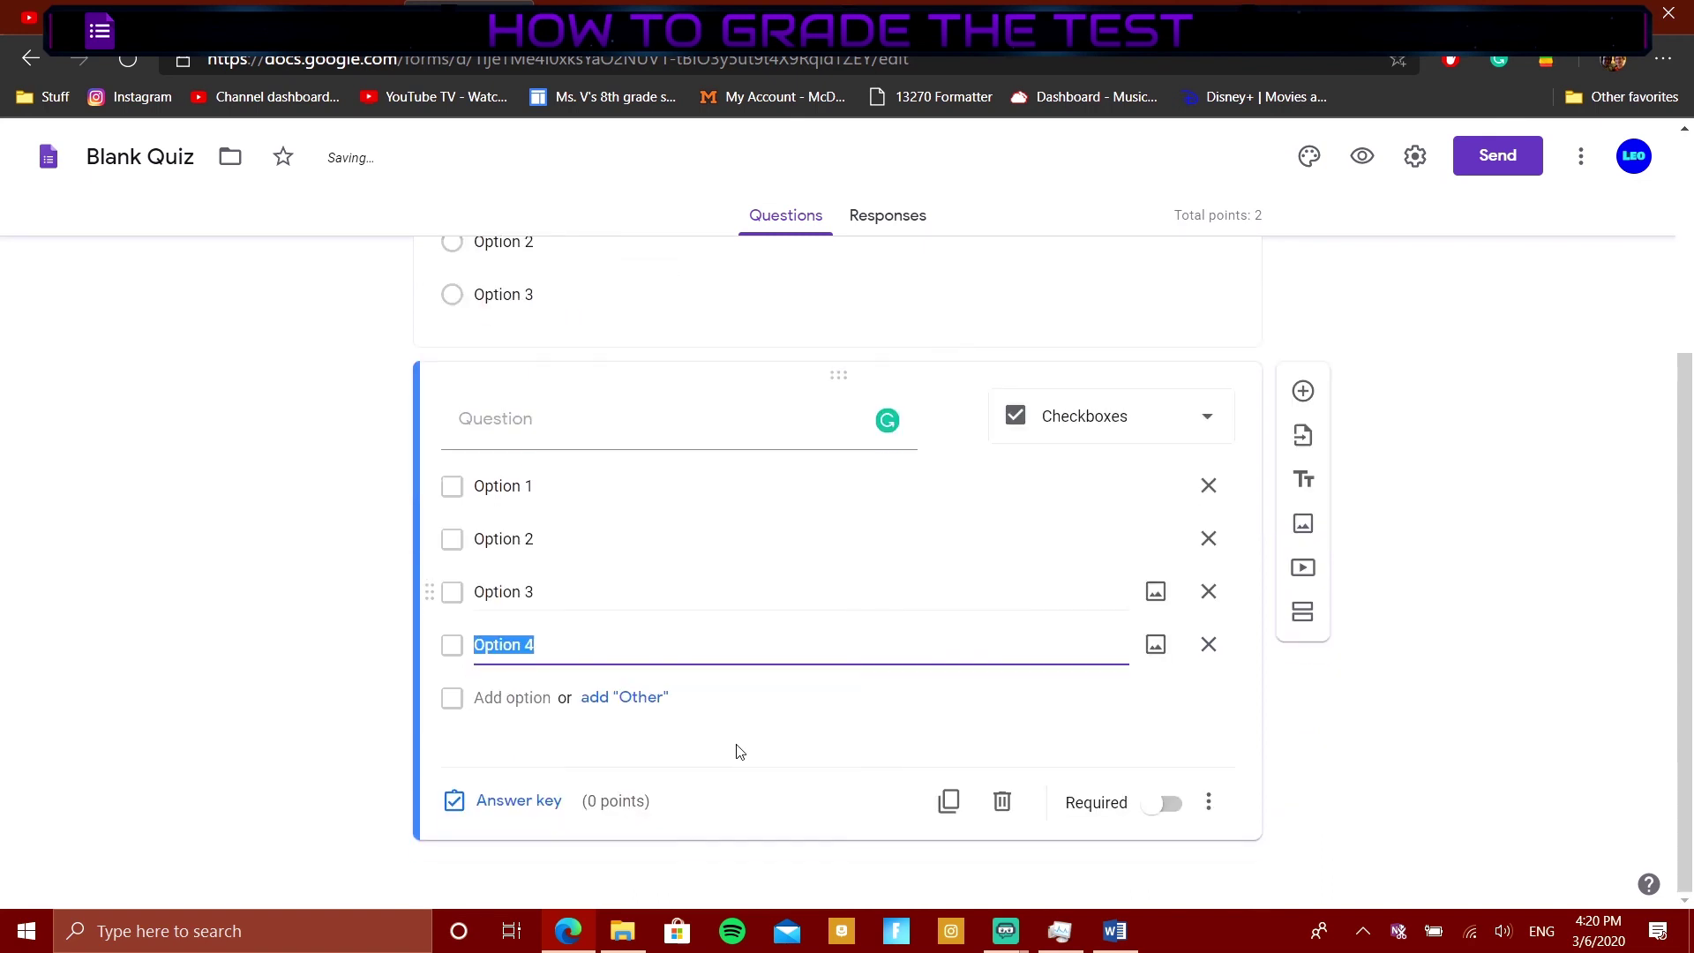
left_click(511, 804)
left_click(462, 587)
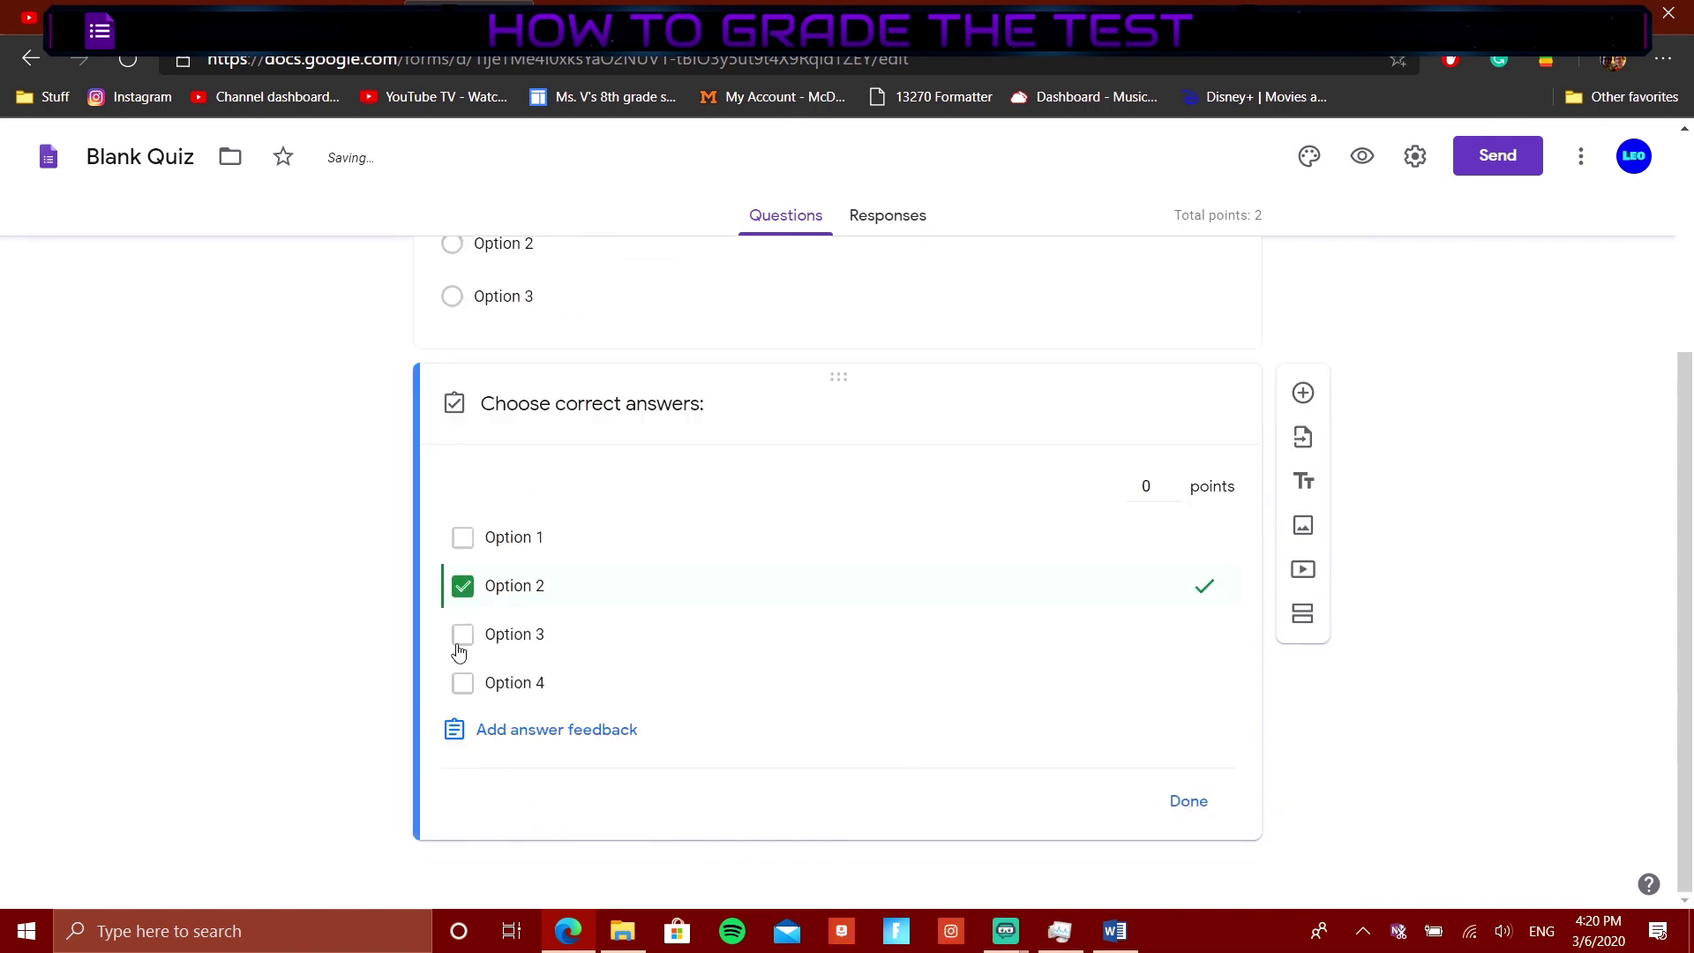
left_click(461, 686)
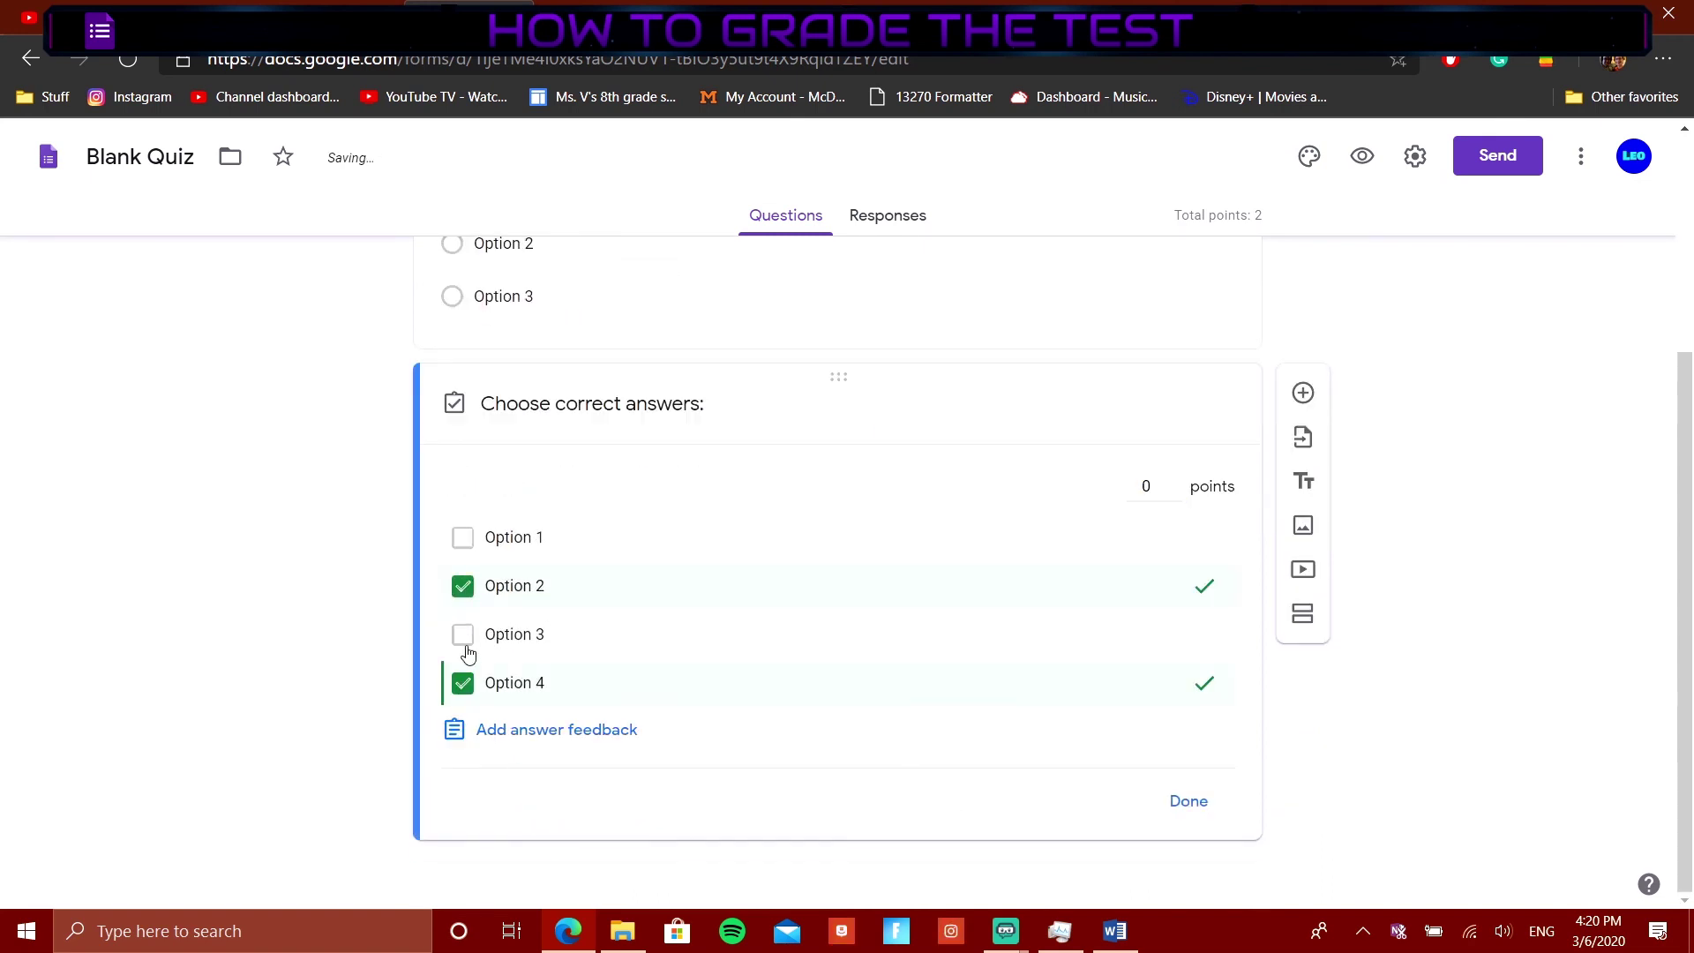
left_click(1184, 801)
Step: Preview the quiz and submit a response with Option 1 for the first question and Options 2 and 4 for the checkbox question
left_click(1362, 155)
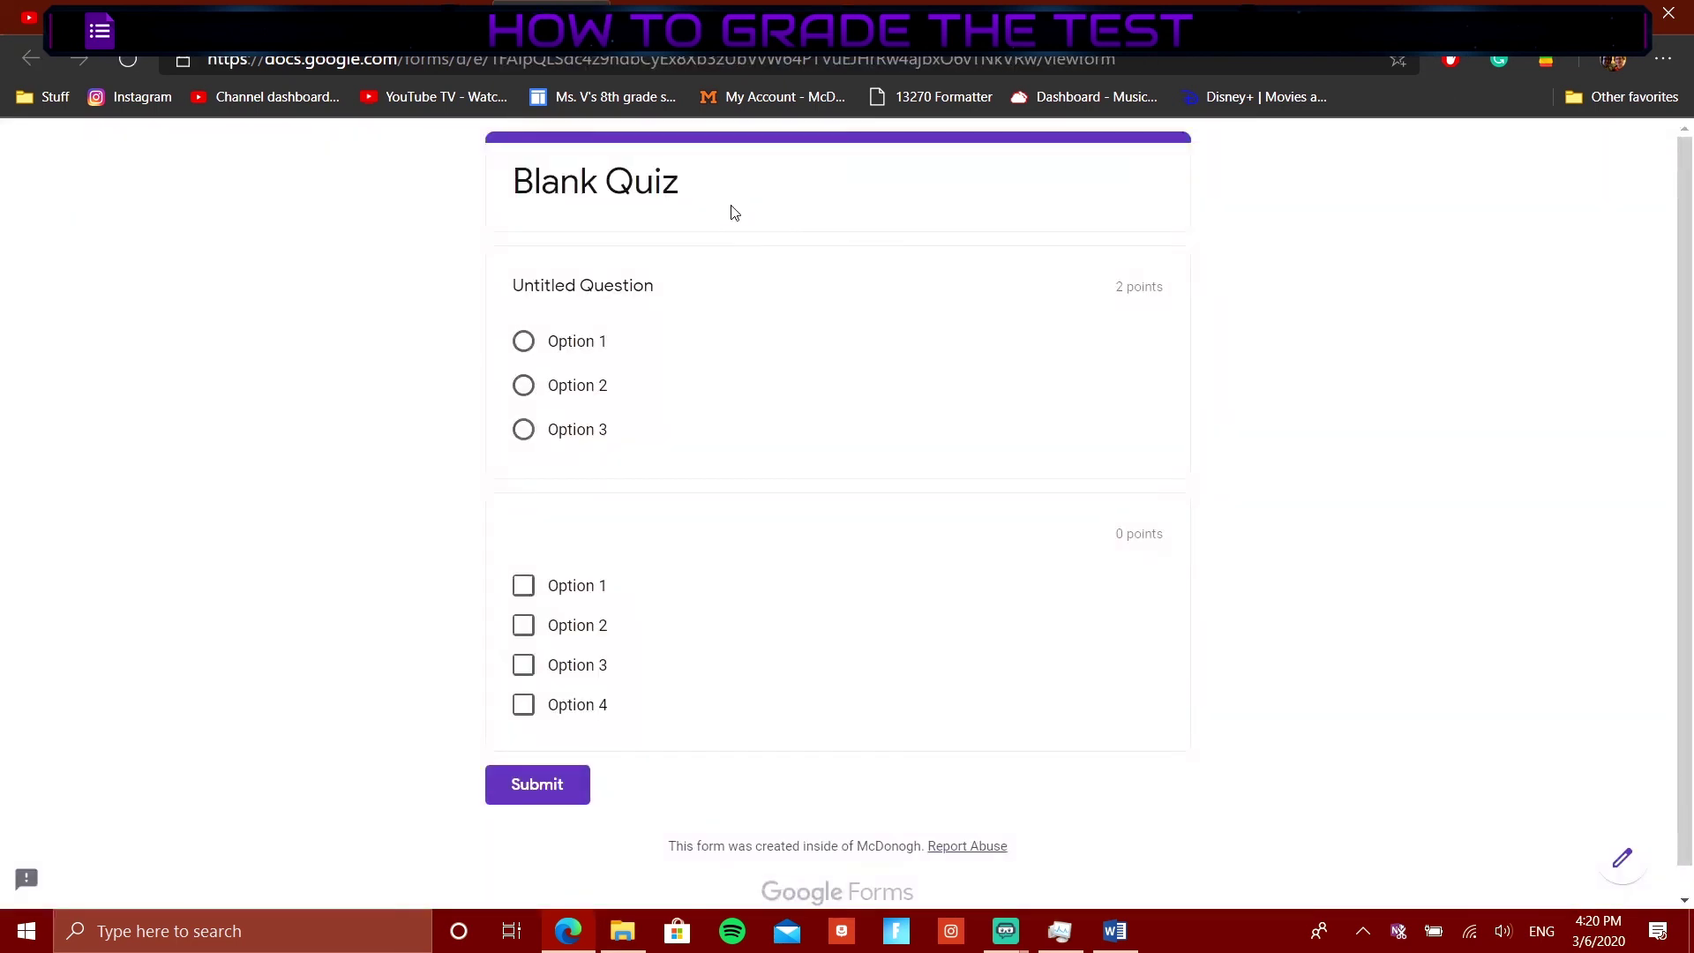
left_click(523, 353)
left_click(523, 385)
left_click(529, 631)
left_click(523, 705)
left_click(520, 344)
left_click(545, 775)
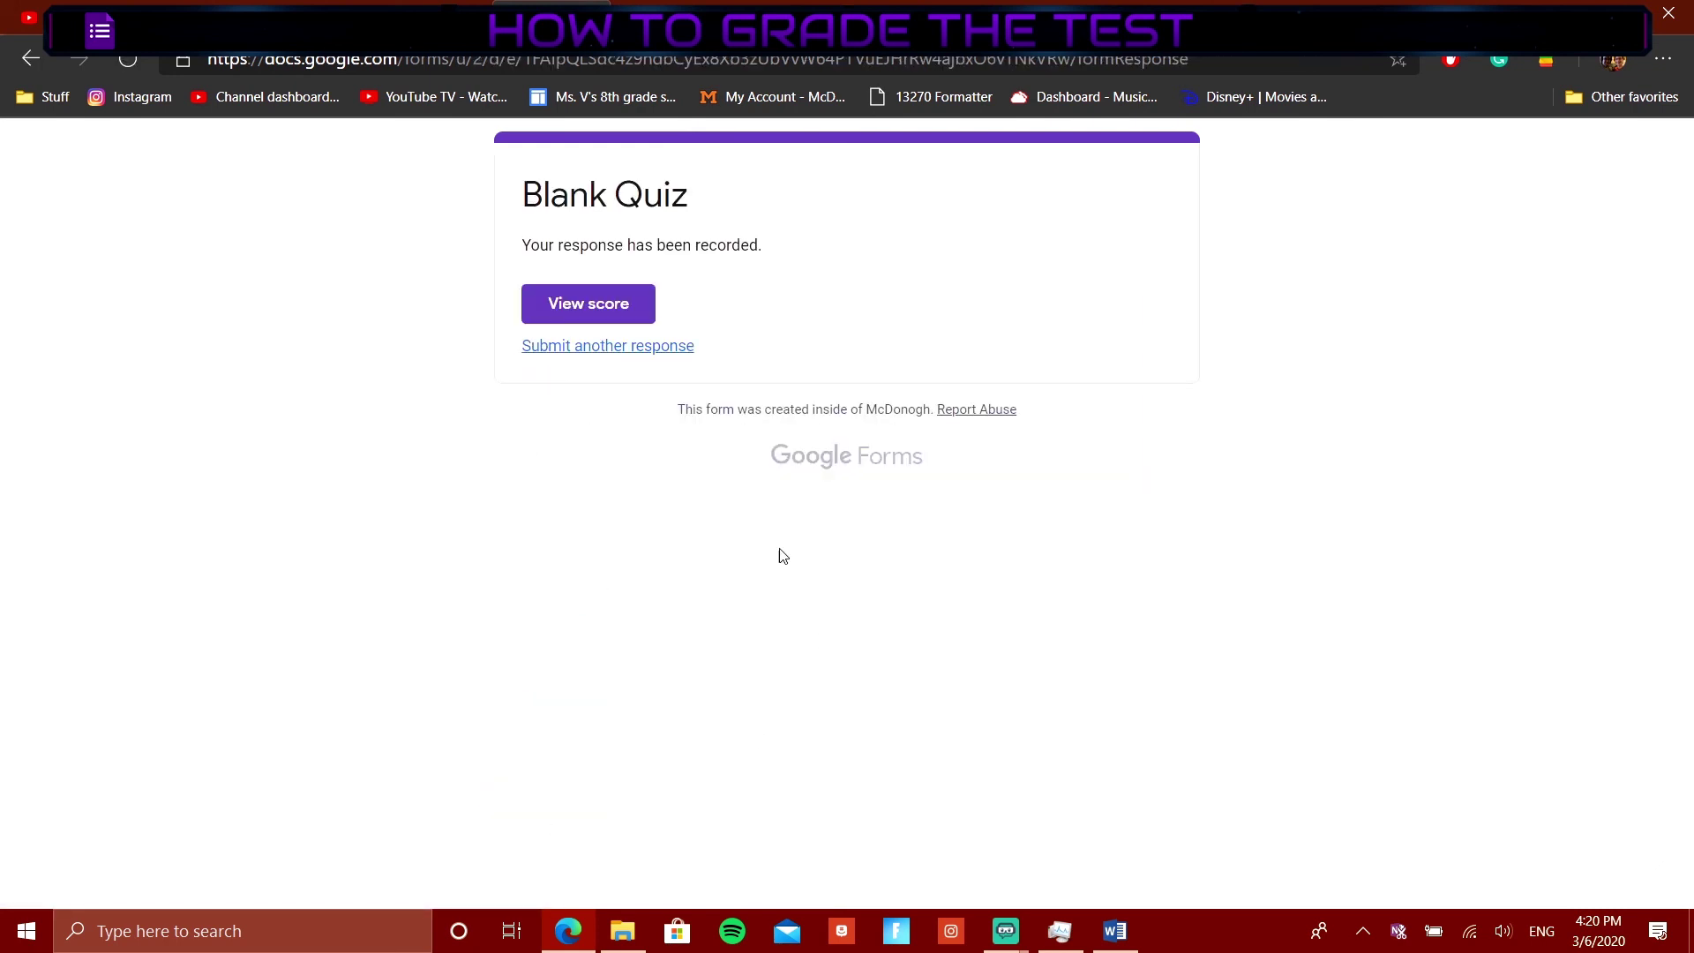
Step: View the submitted quiz's score, examine how each answer was marked, and close the score page
left_click(614, 315)
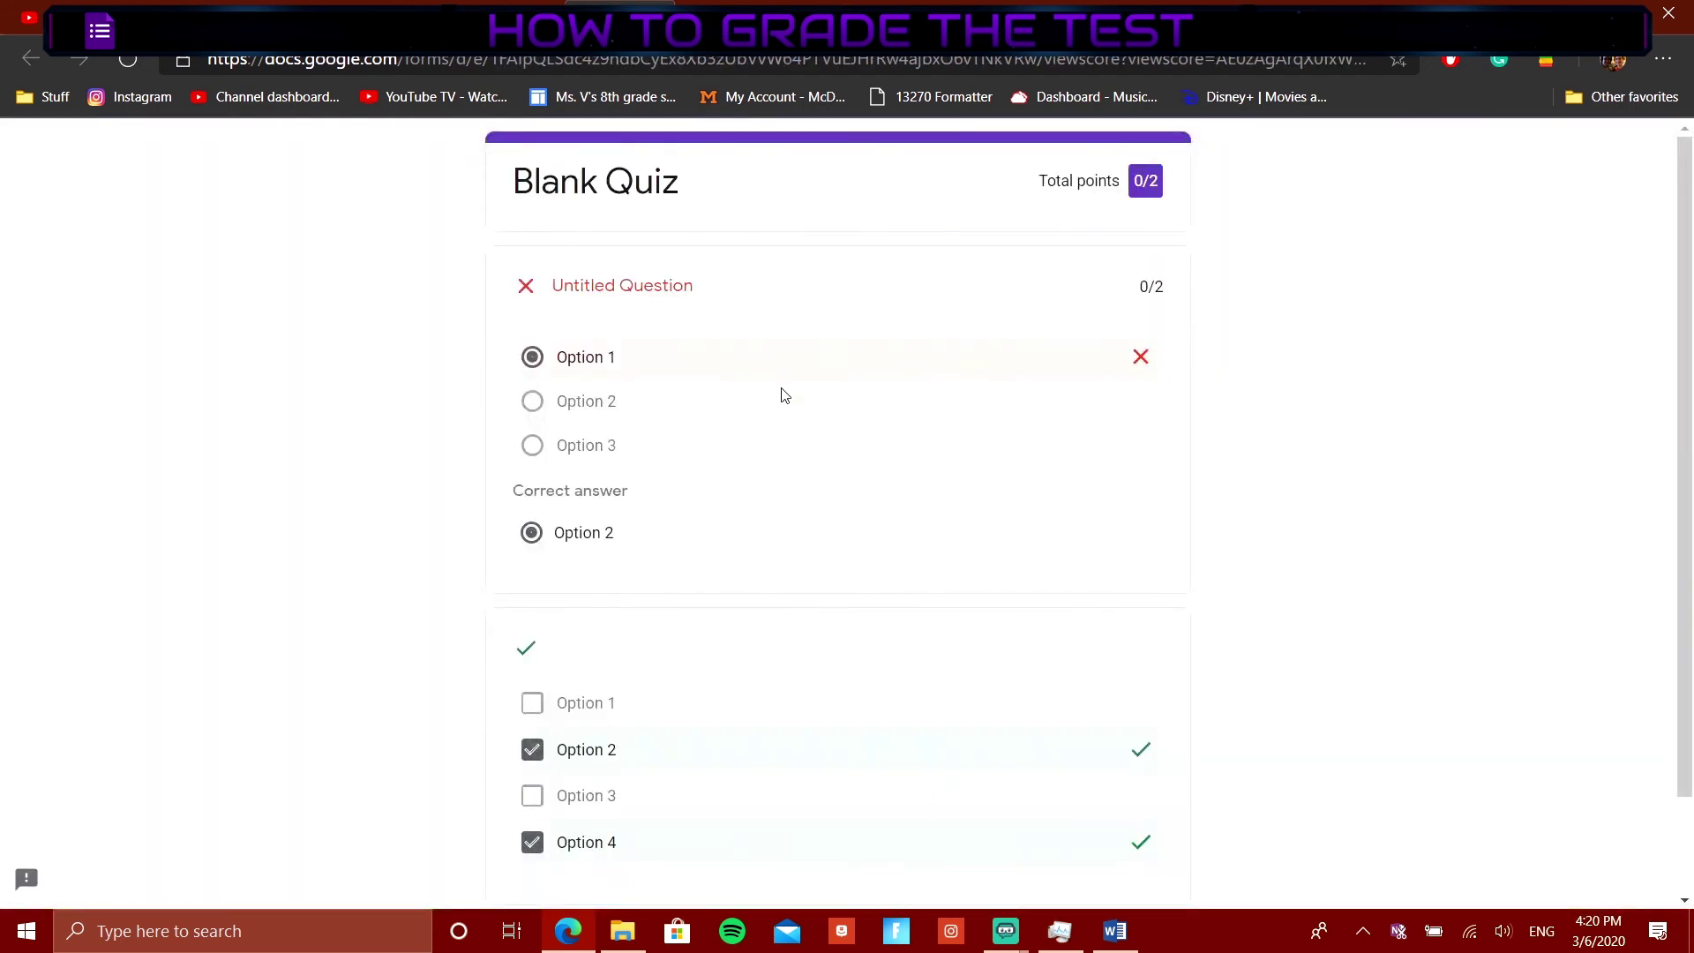
scroll(779, 404, "down", 2)
scroll(780, 406, "up", 2)
scroll(803, 316, "down", 2)
scroll(767, 300, "up", 2)
scroll(722, 265, "down", 2)
scroll(724, 229, "up", 2)
left_click(508, 6)
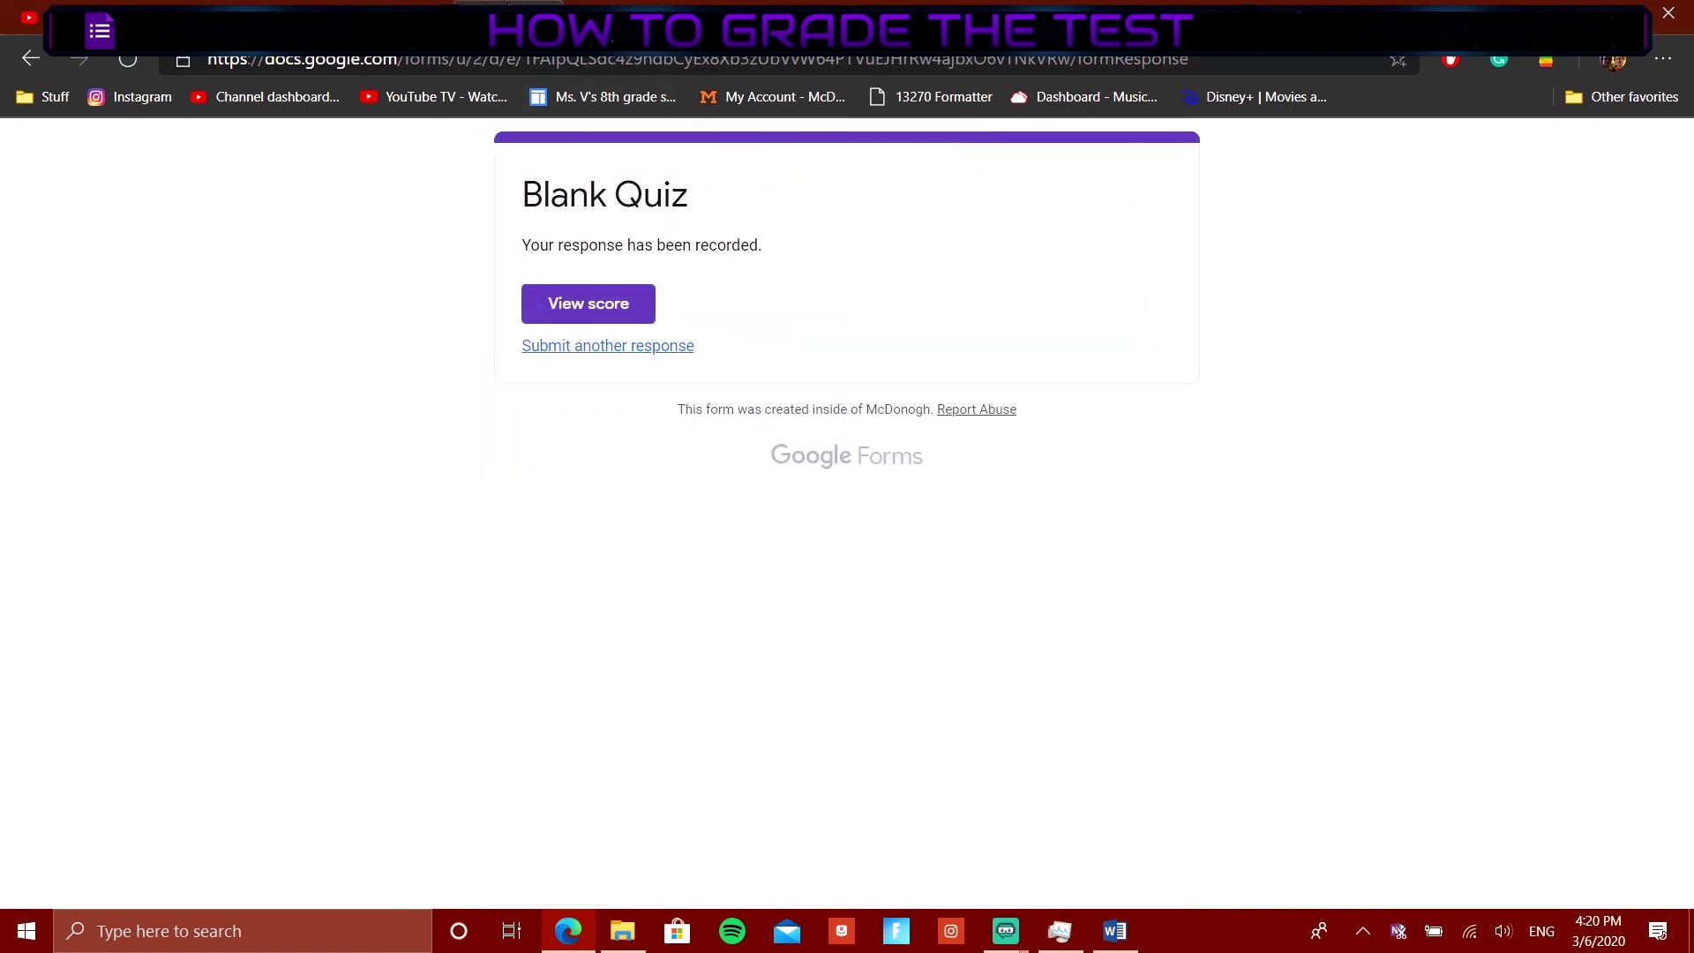
Step: Return to the quiz editor and review the response summary's insights and per-question answer charts
left_click(388, 7)
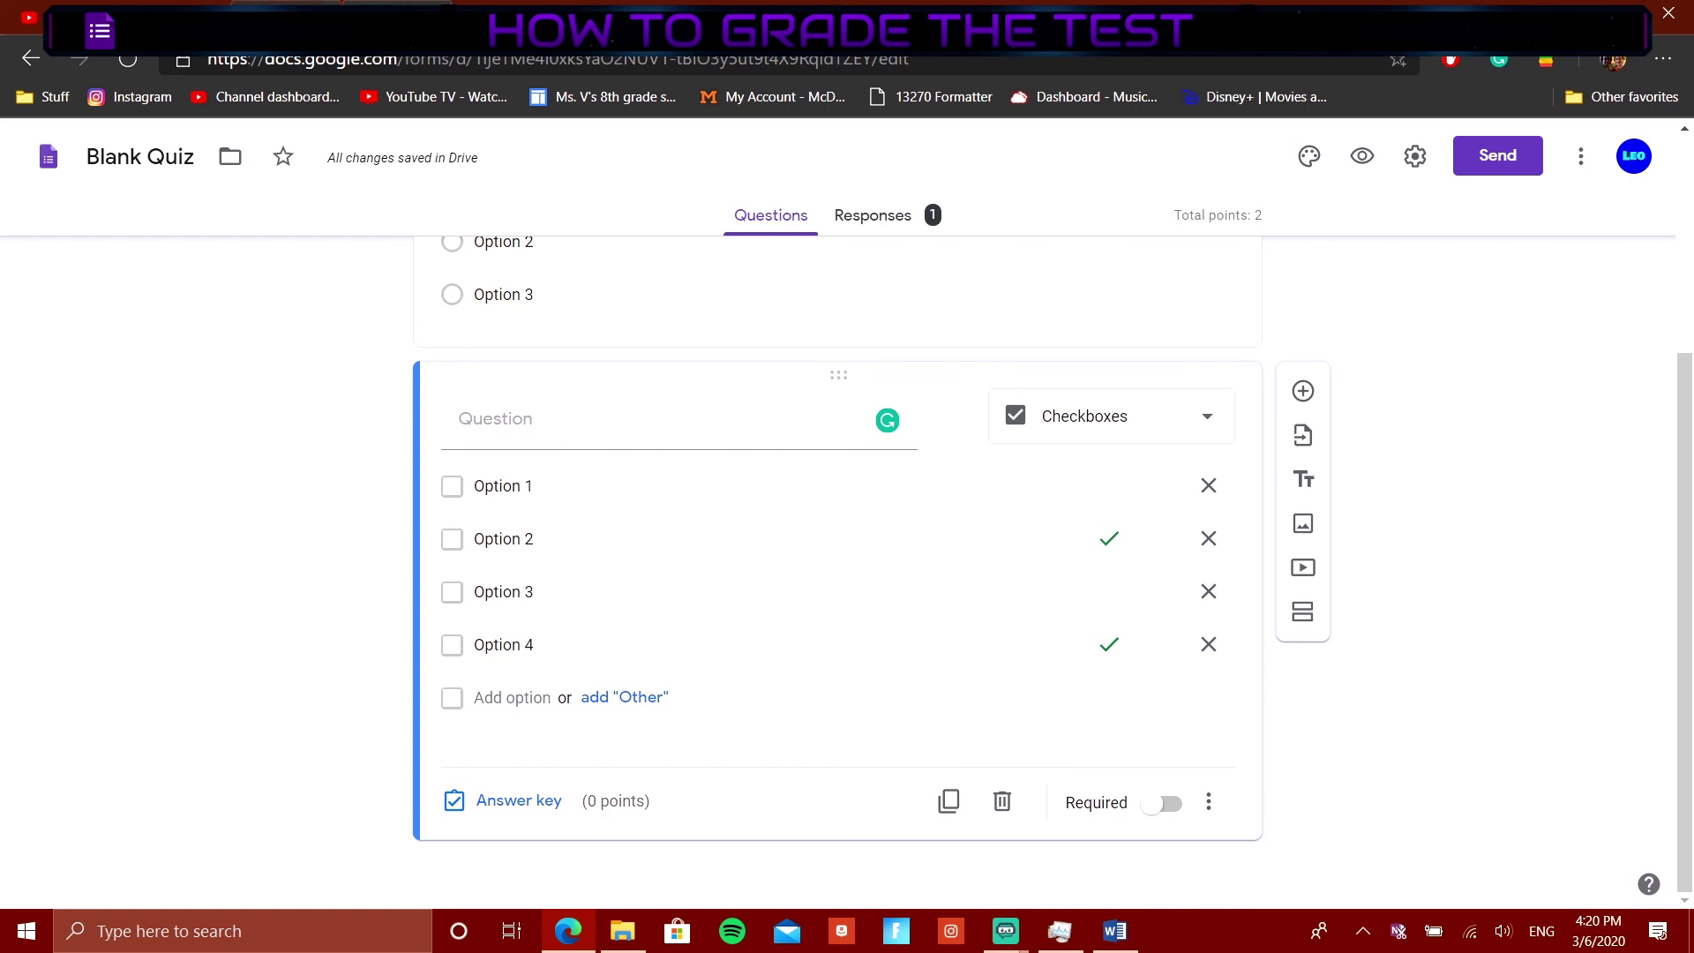
left_click(863, 221)
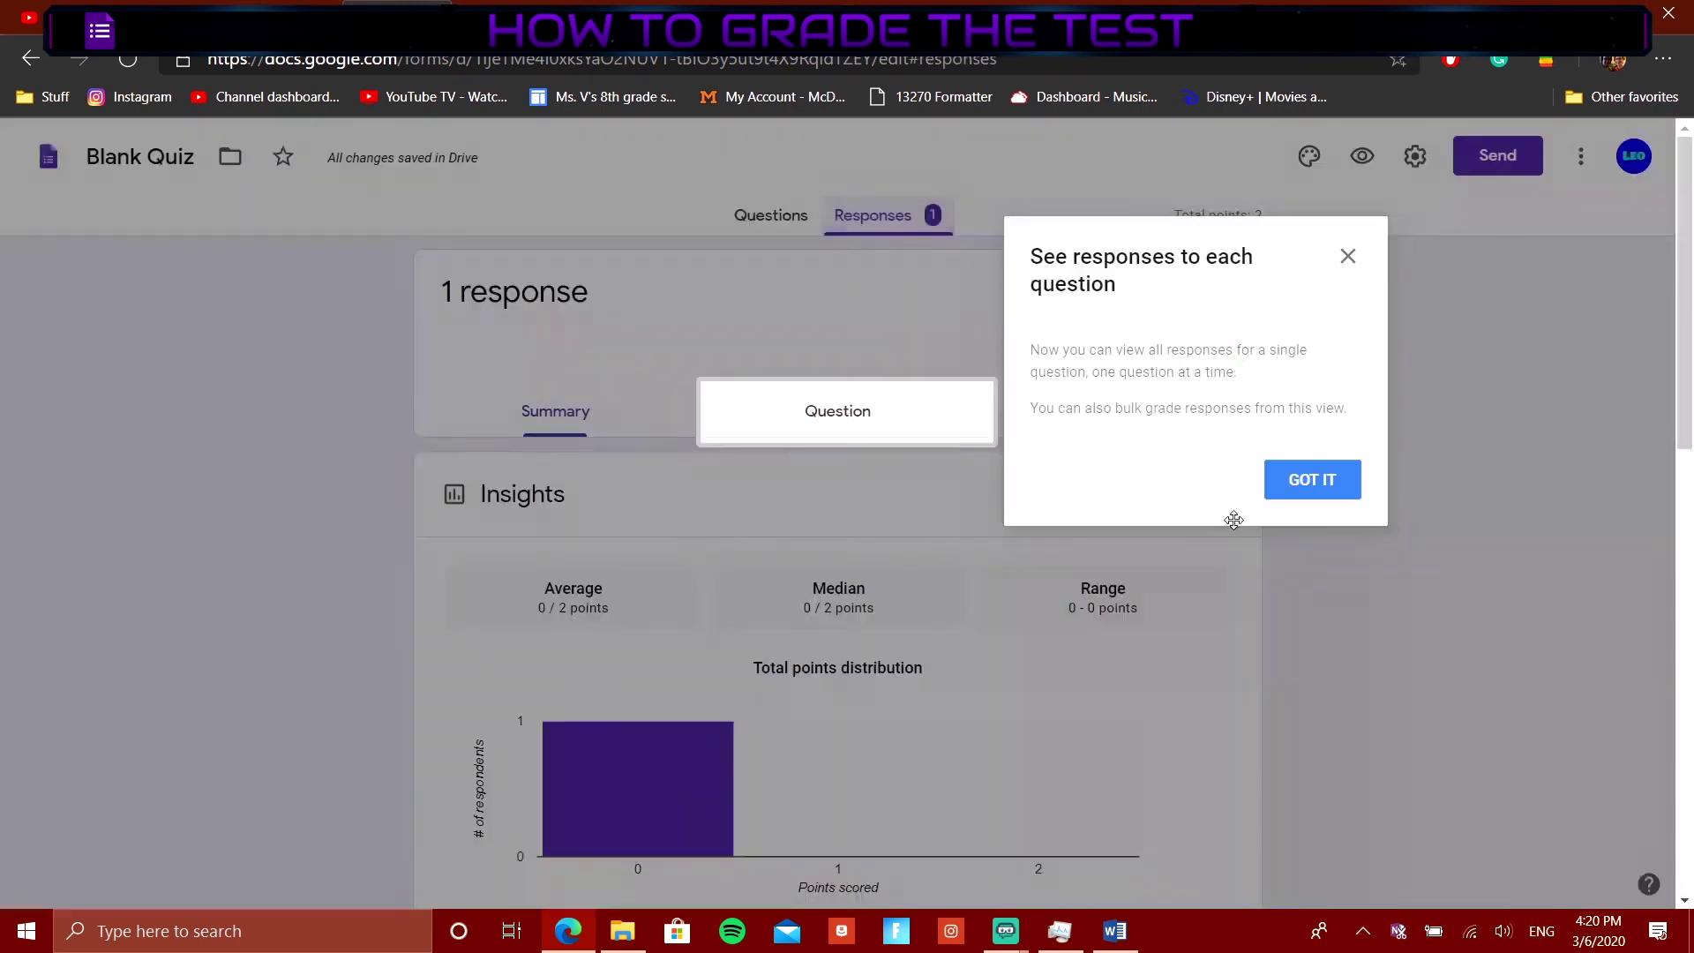
left_click(1309, 479)
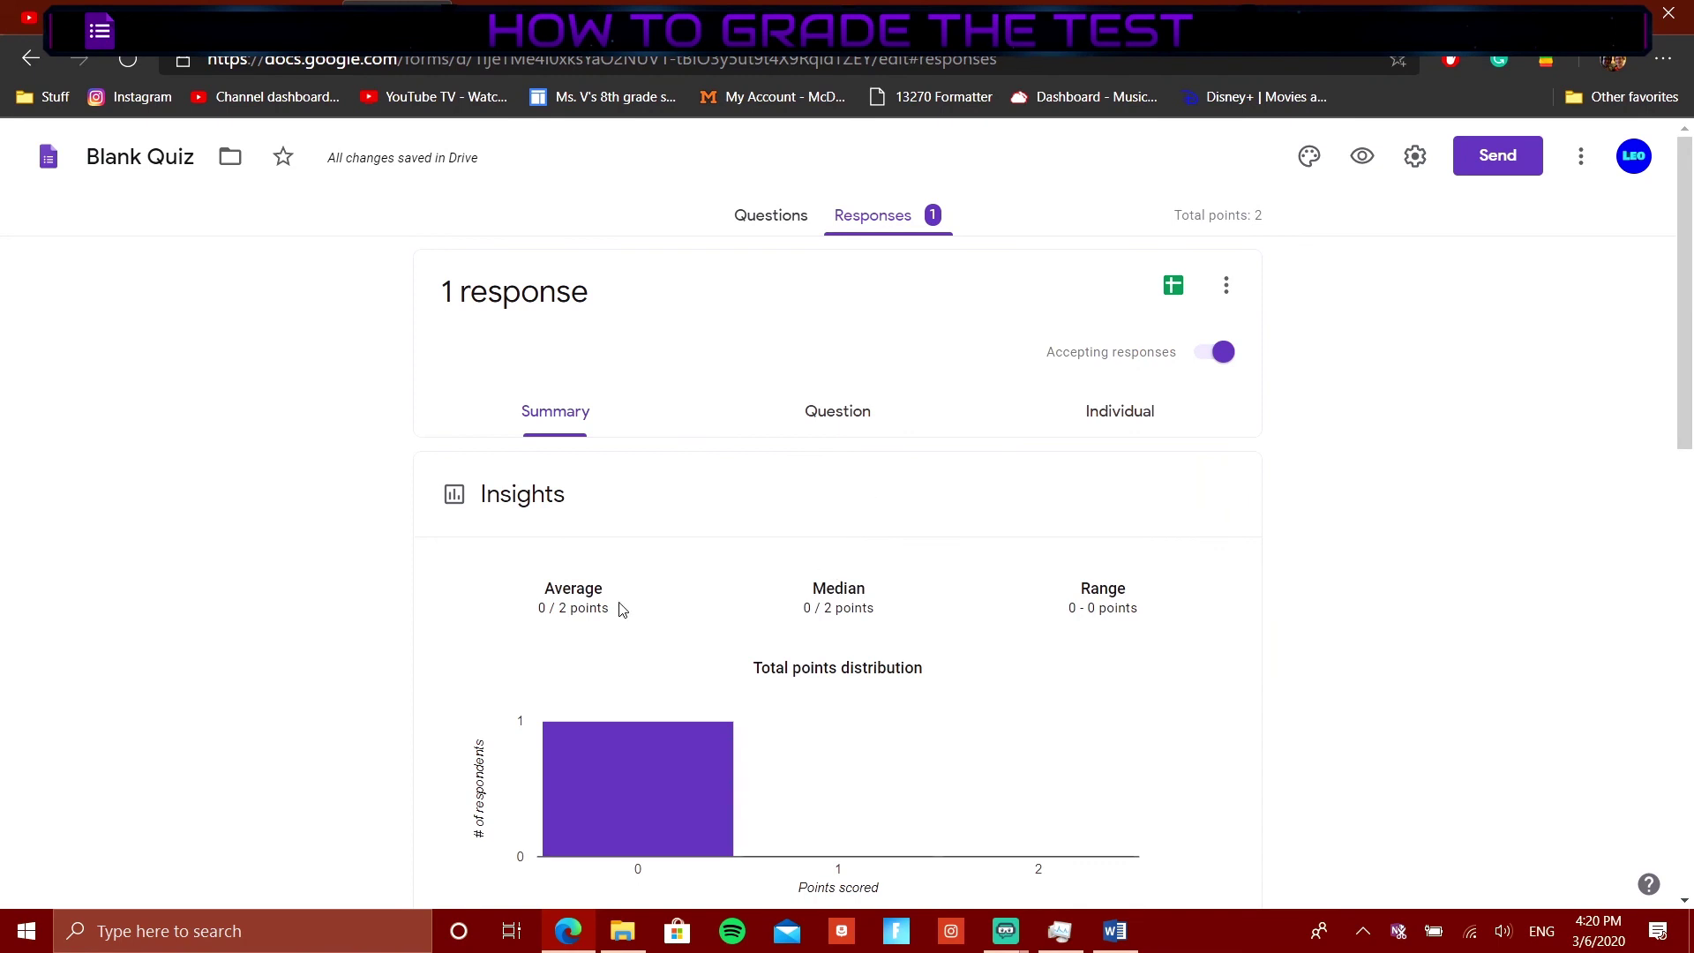
scroll(1072, 587, "down", 15)
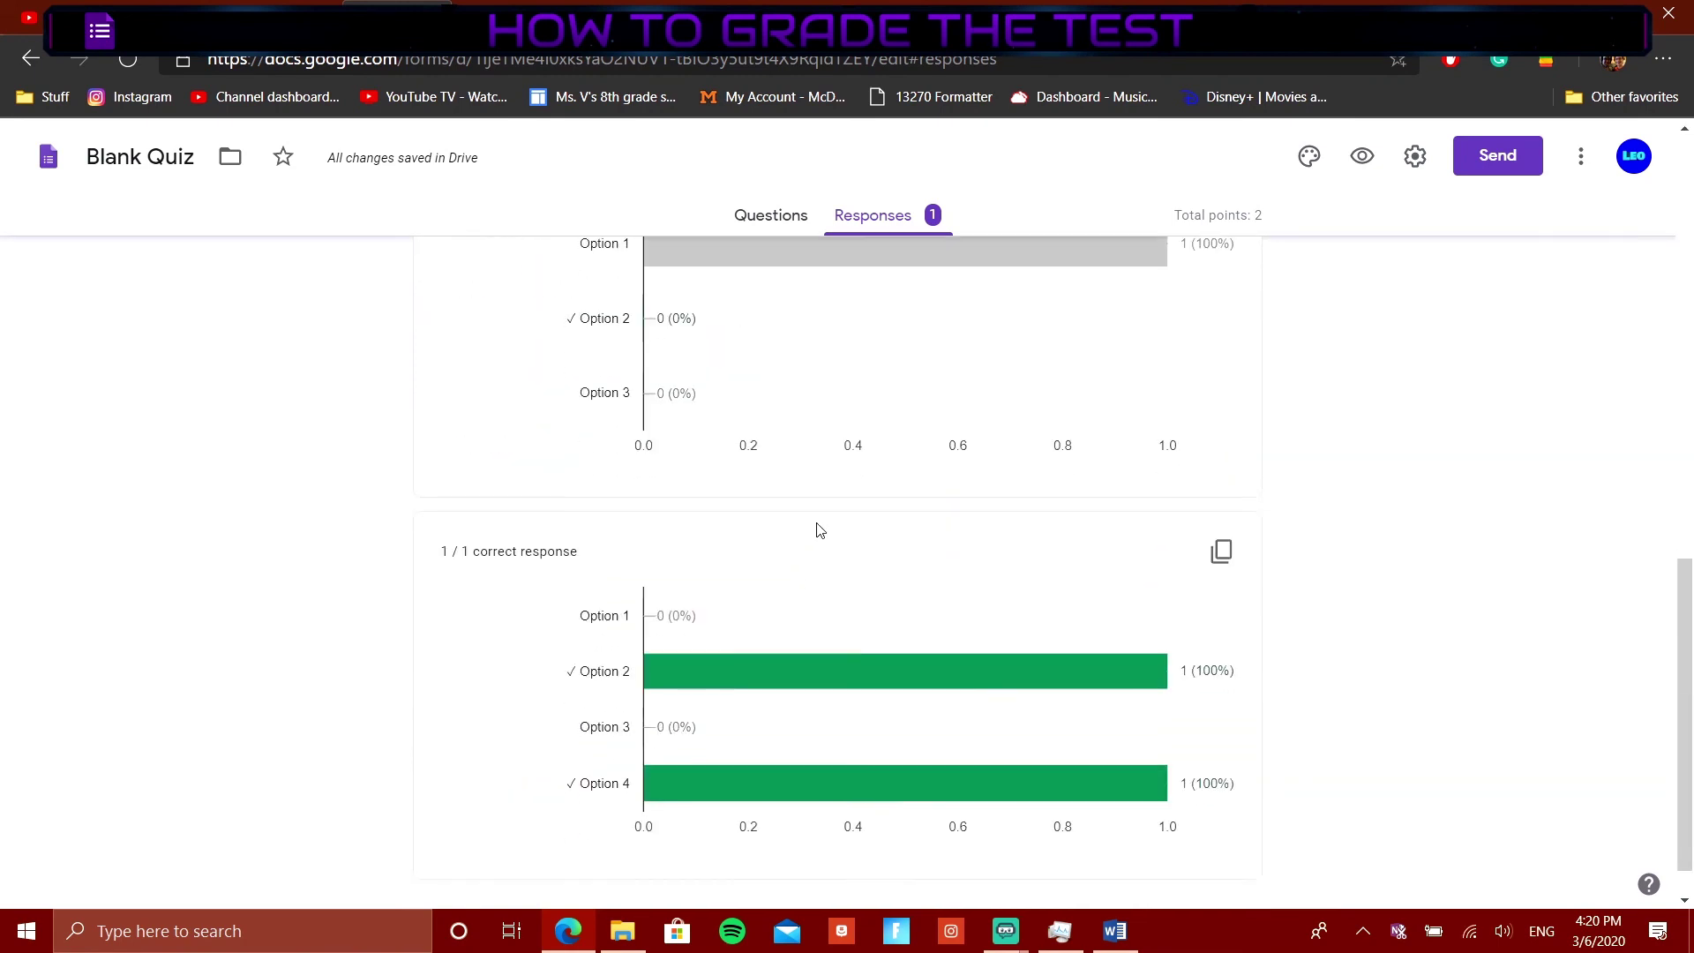